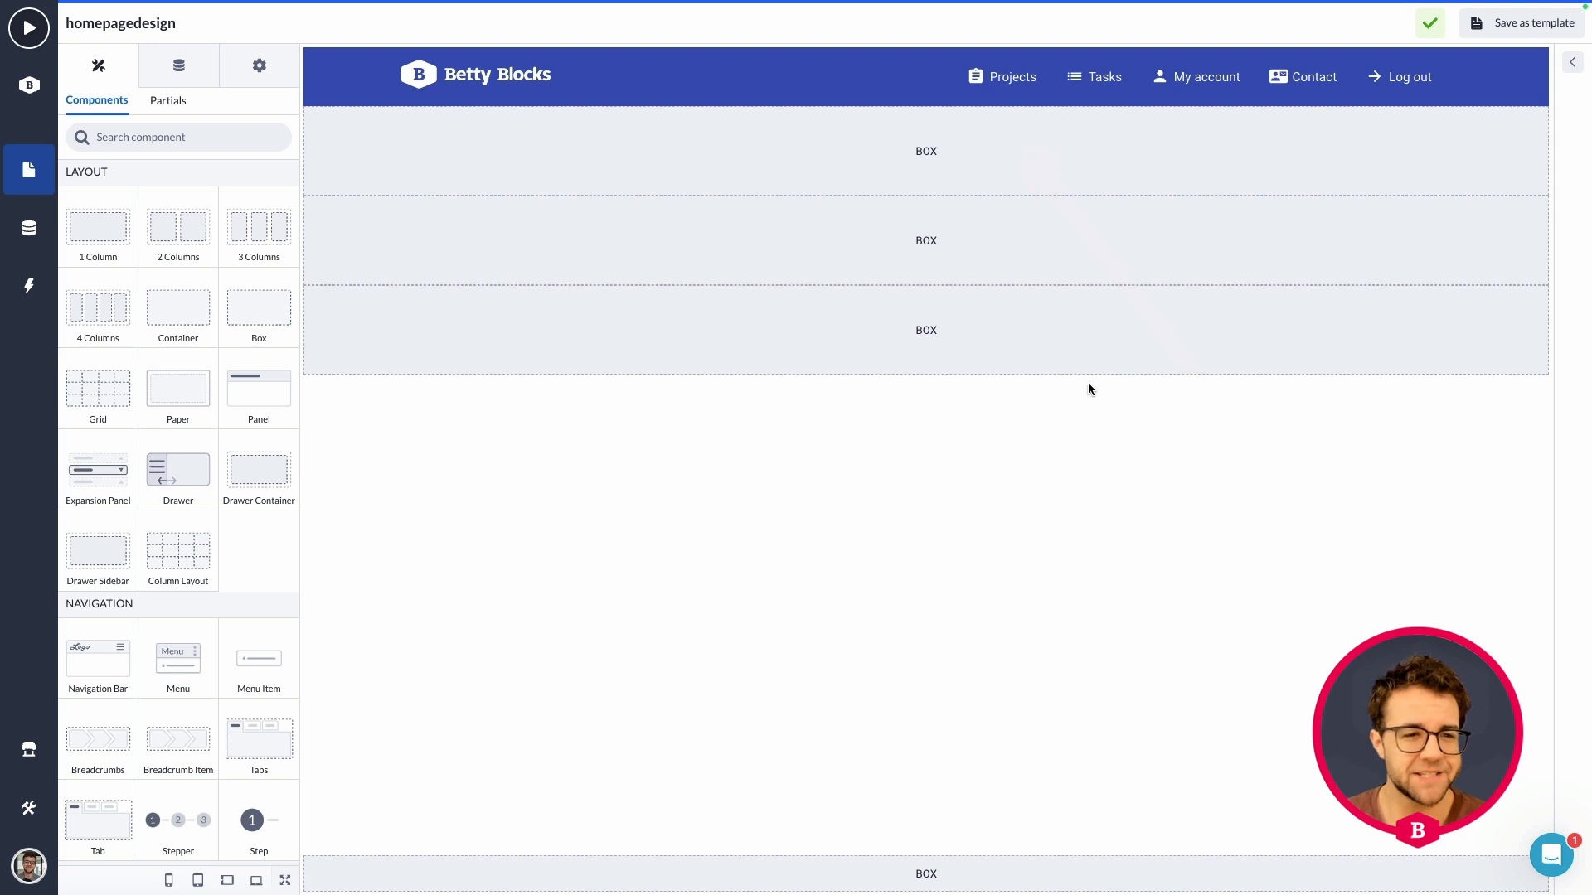
- Add a 1 Column layout inside the middle box beneath the navigation bar and select the box that contains it
left_click_drag(121, 226, 832, 231)
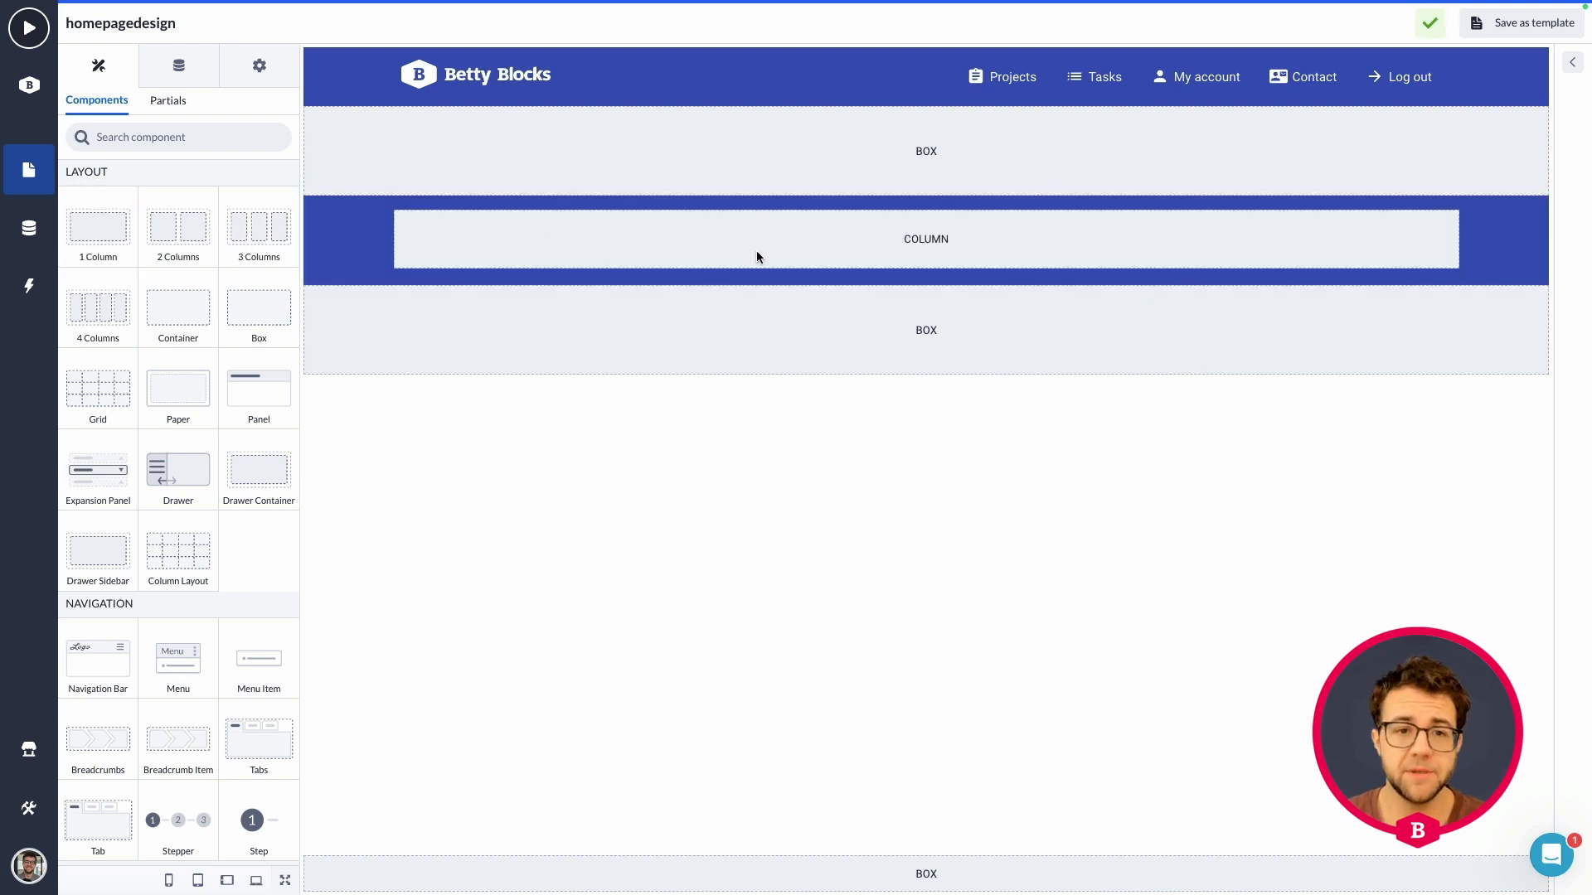
left_click(364, 242)
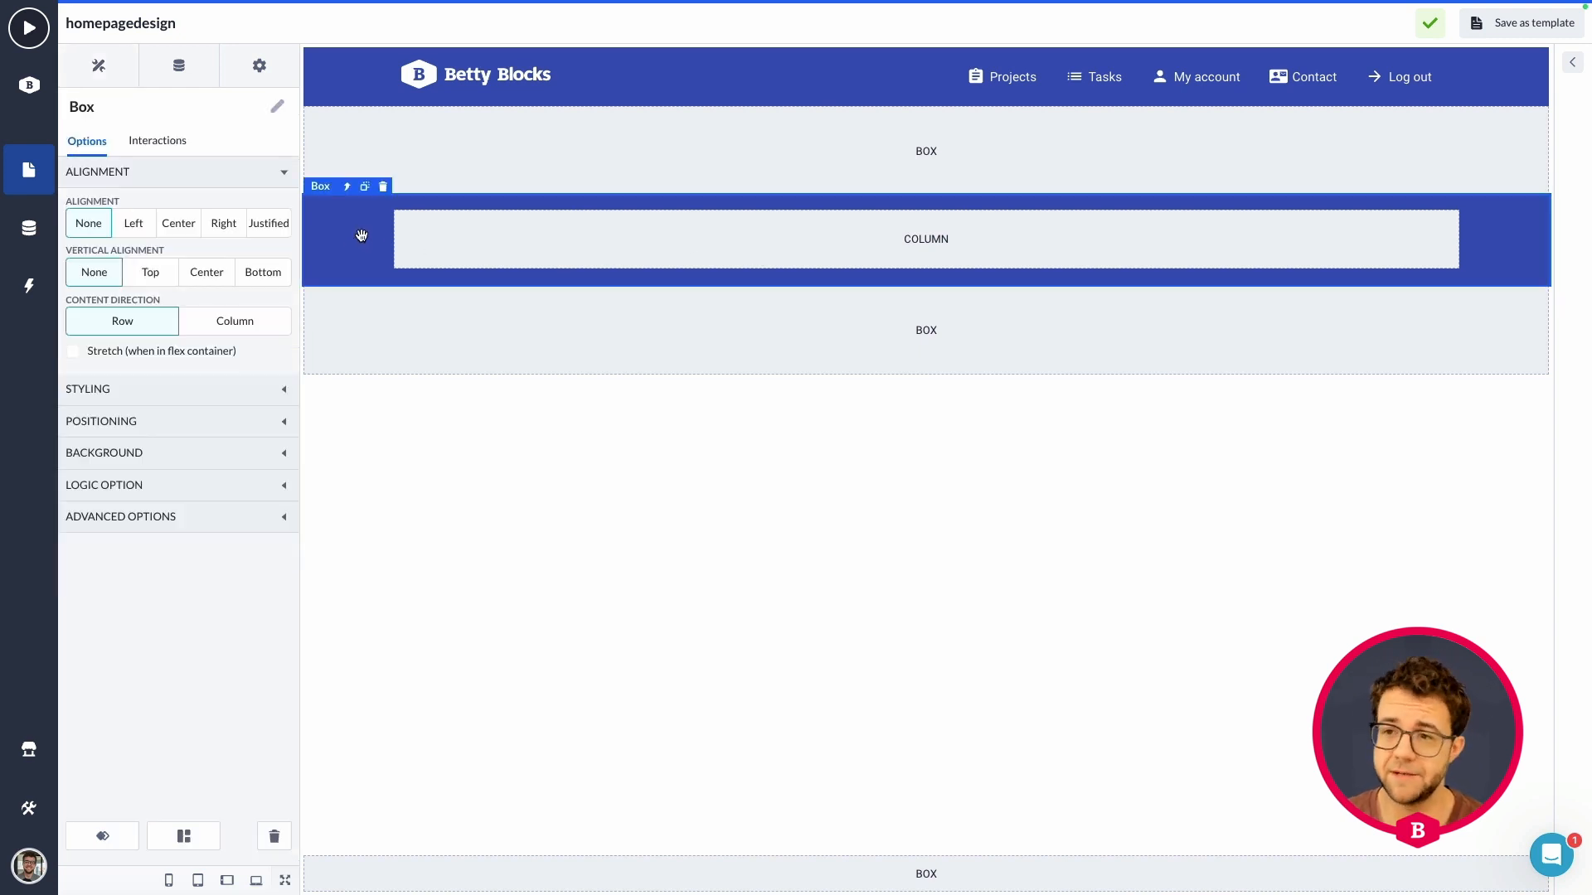
- Show the component tree and examine the background settings of the Hero Header box
left_click(1572, 62)
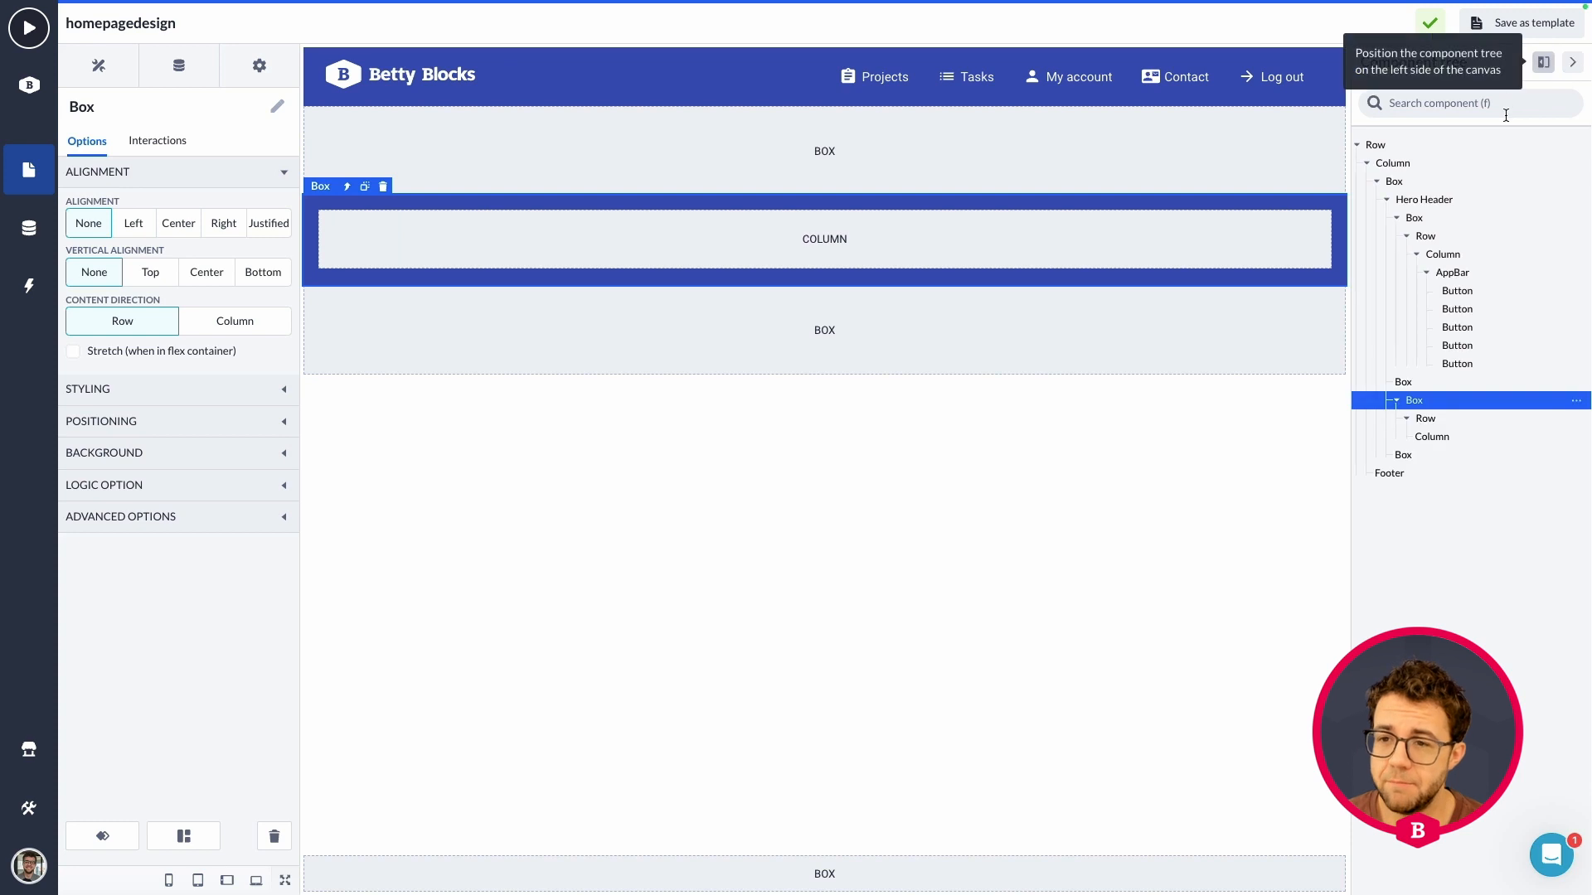
left_click(1423, 201)
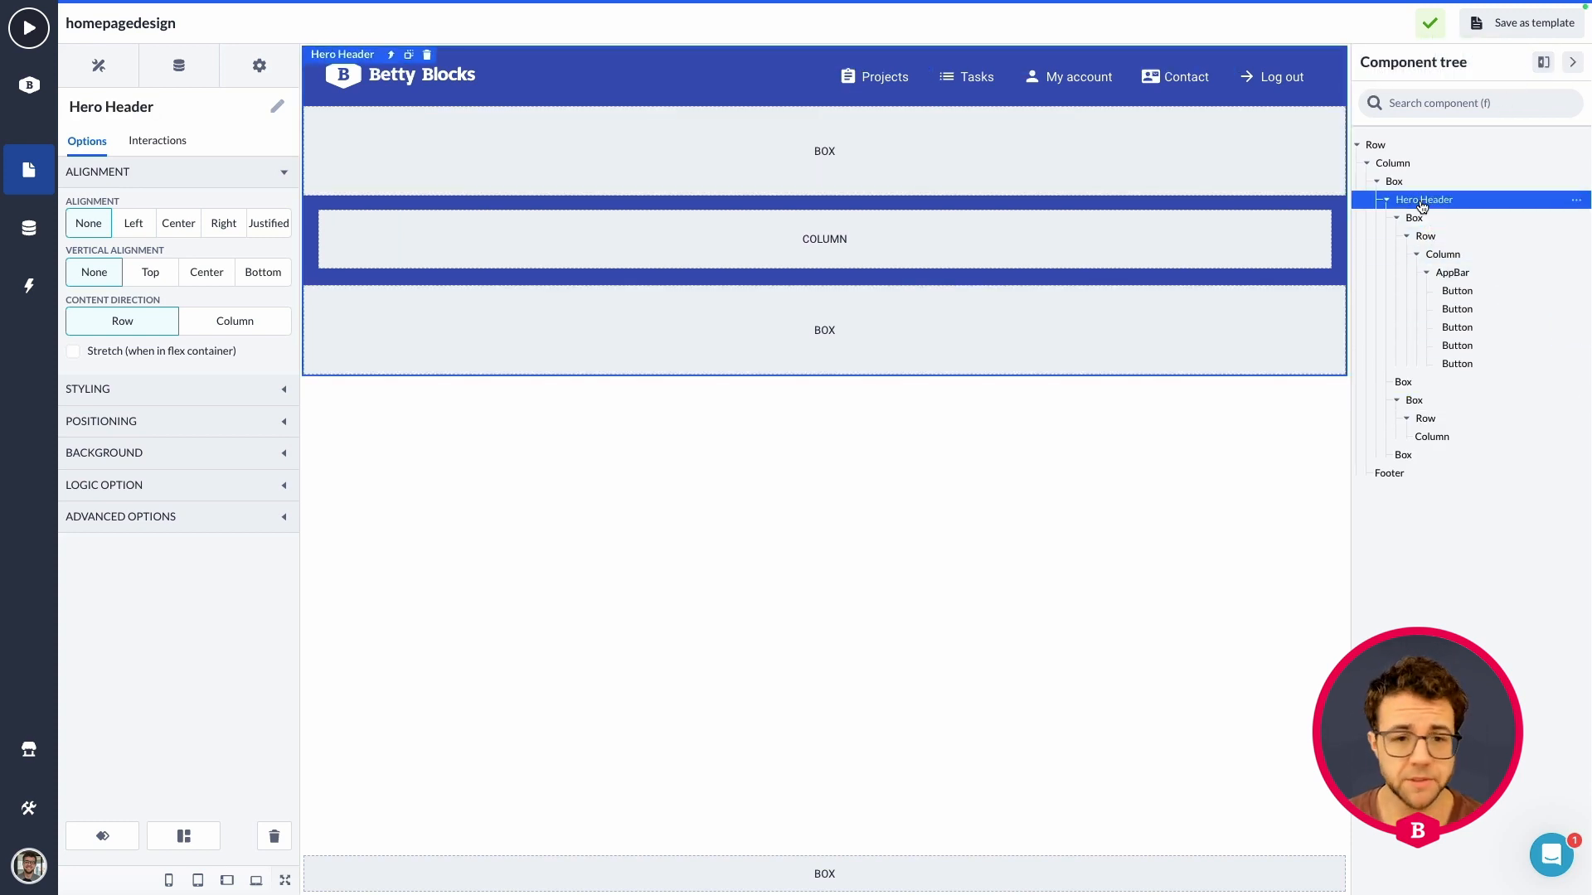
left_click(1575, 199)
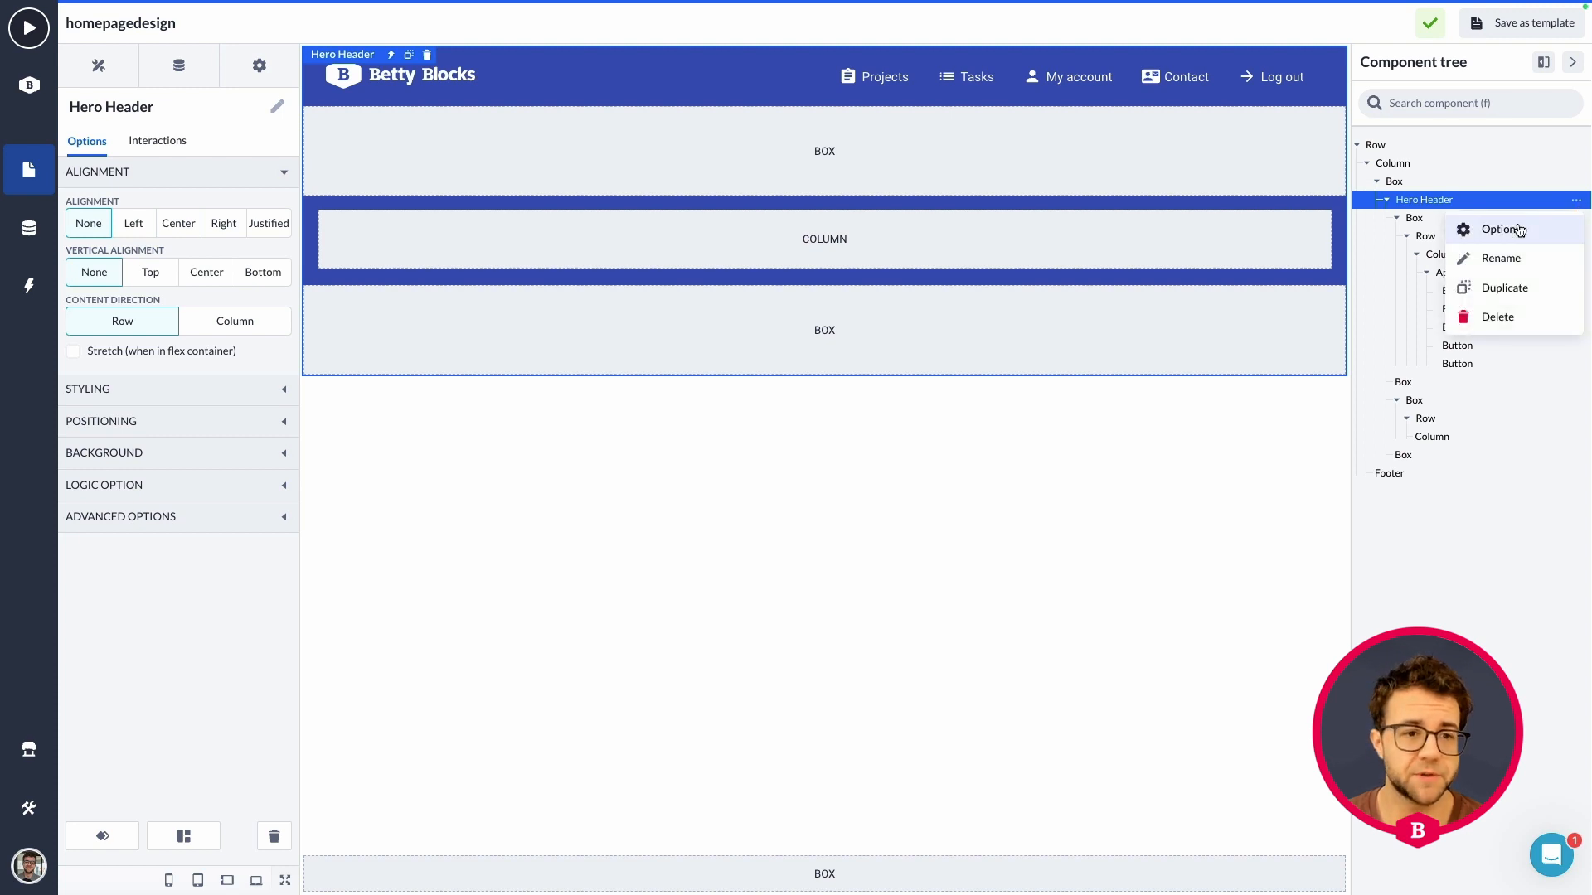
left_click(117, 453)
scroll(118, 455, "down", 1)
scroll(117, 456, "down", 1)
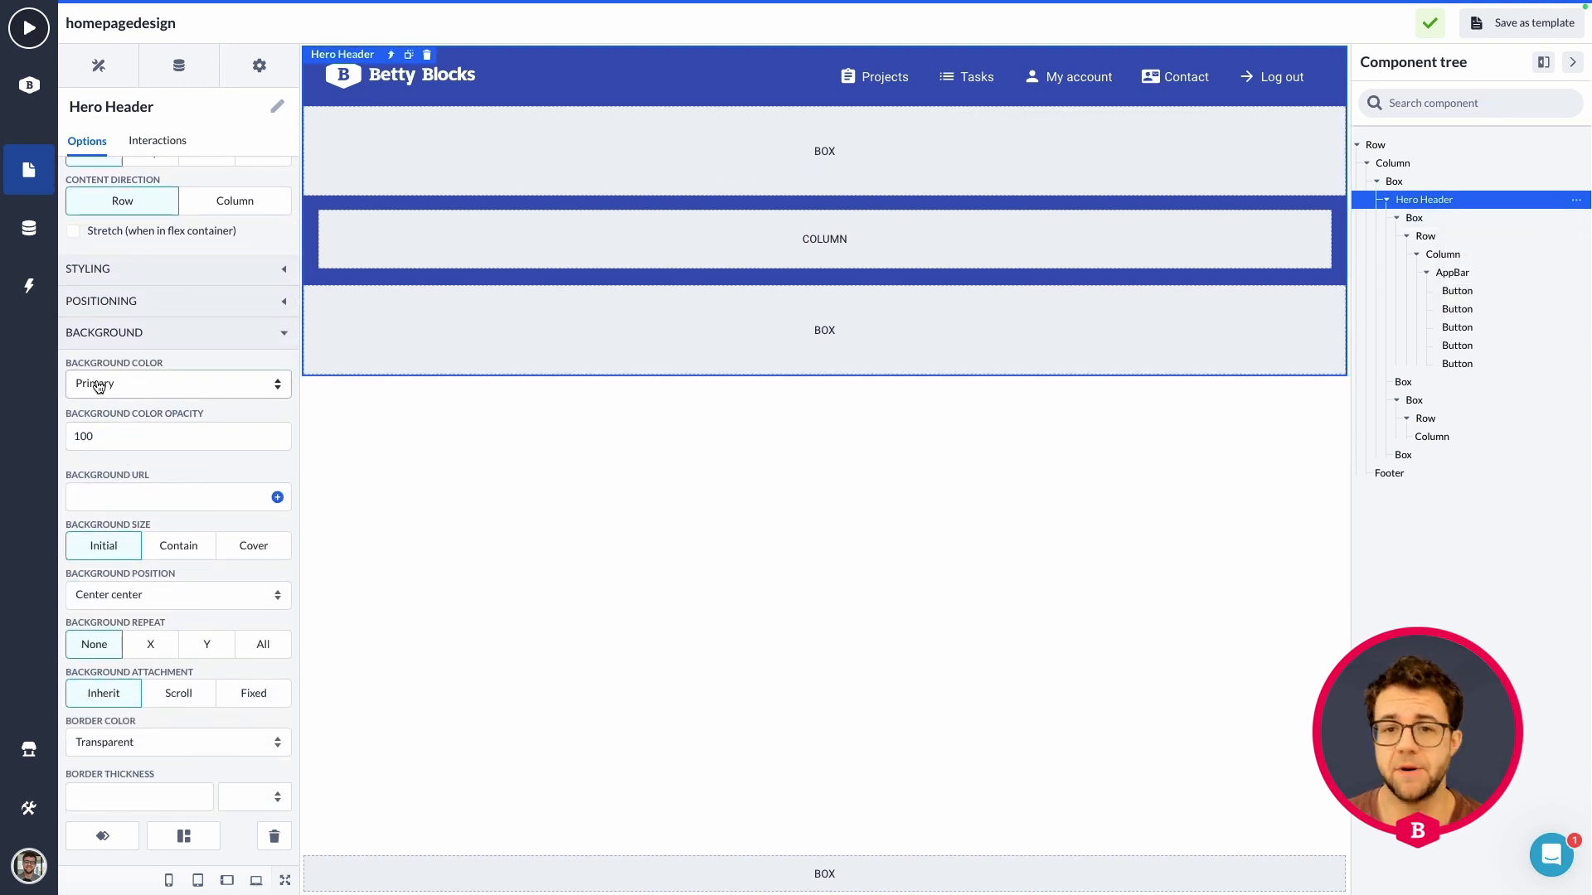
- Examine the background settings of the upper box and the options of the new column, and hide the component tree
left_click(360, 159)
left_click(156, 452)
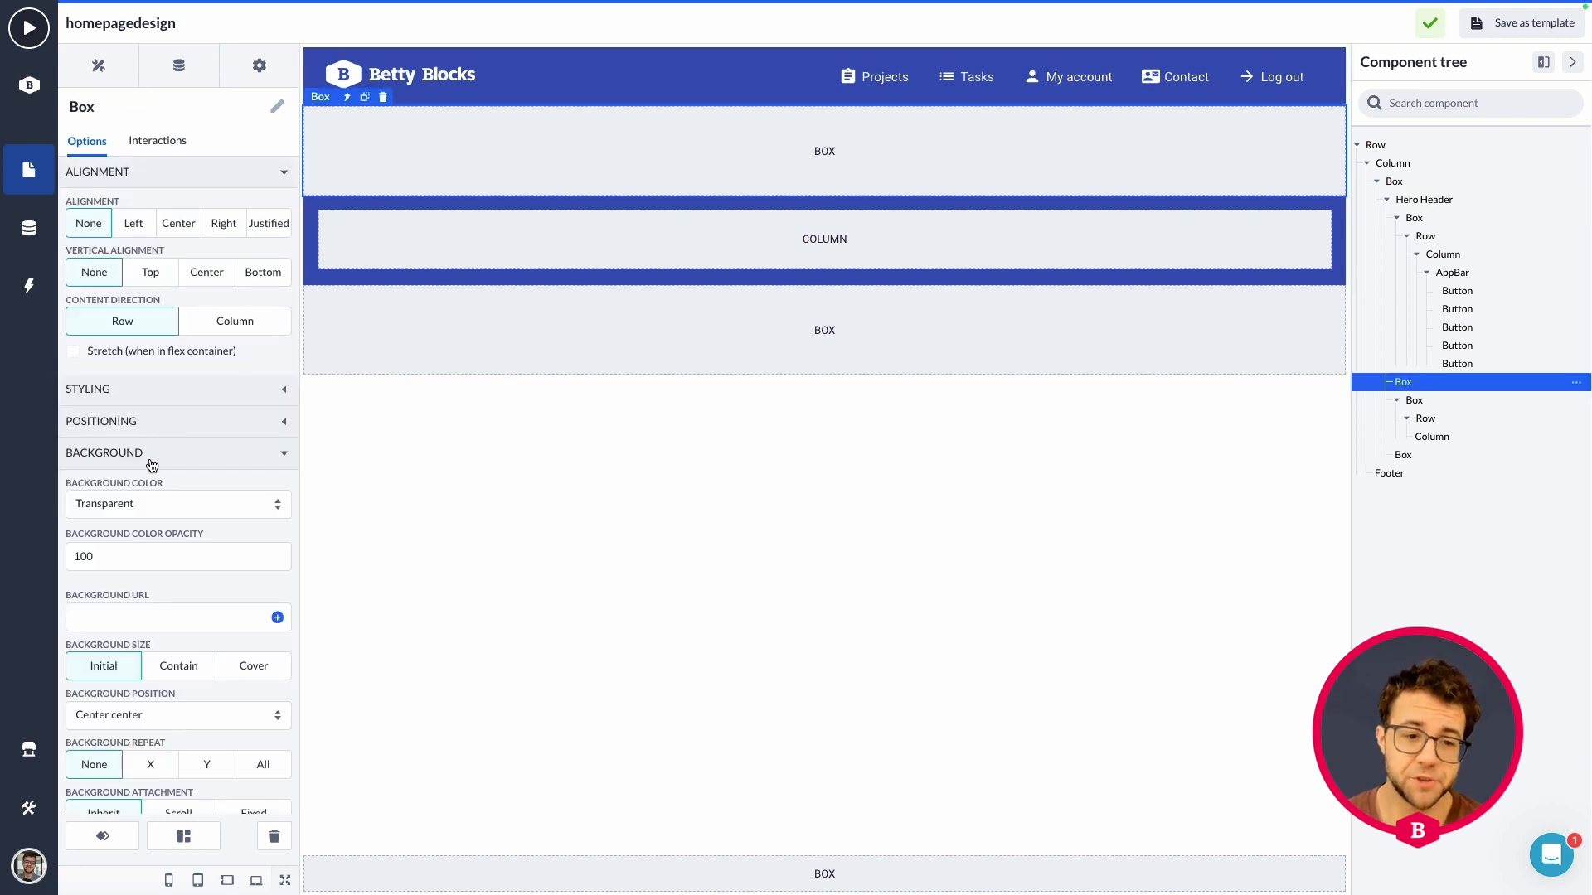
left_click(170, 454)
left_click(599, 235)
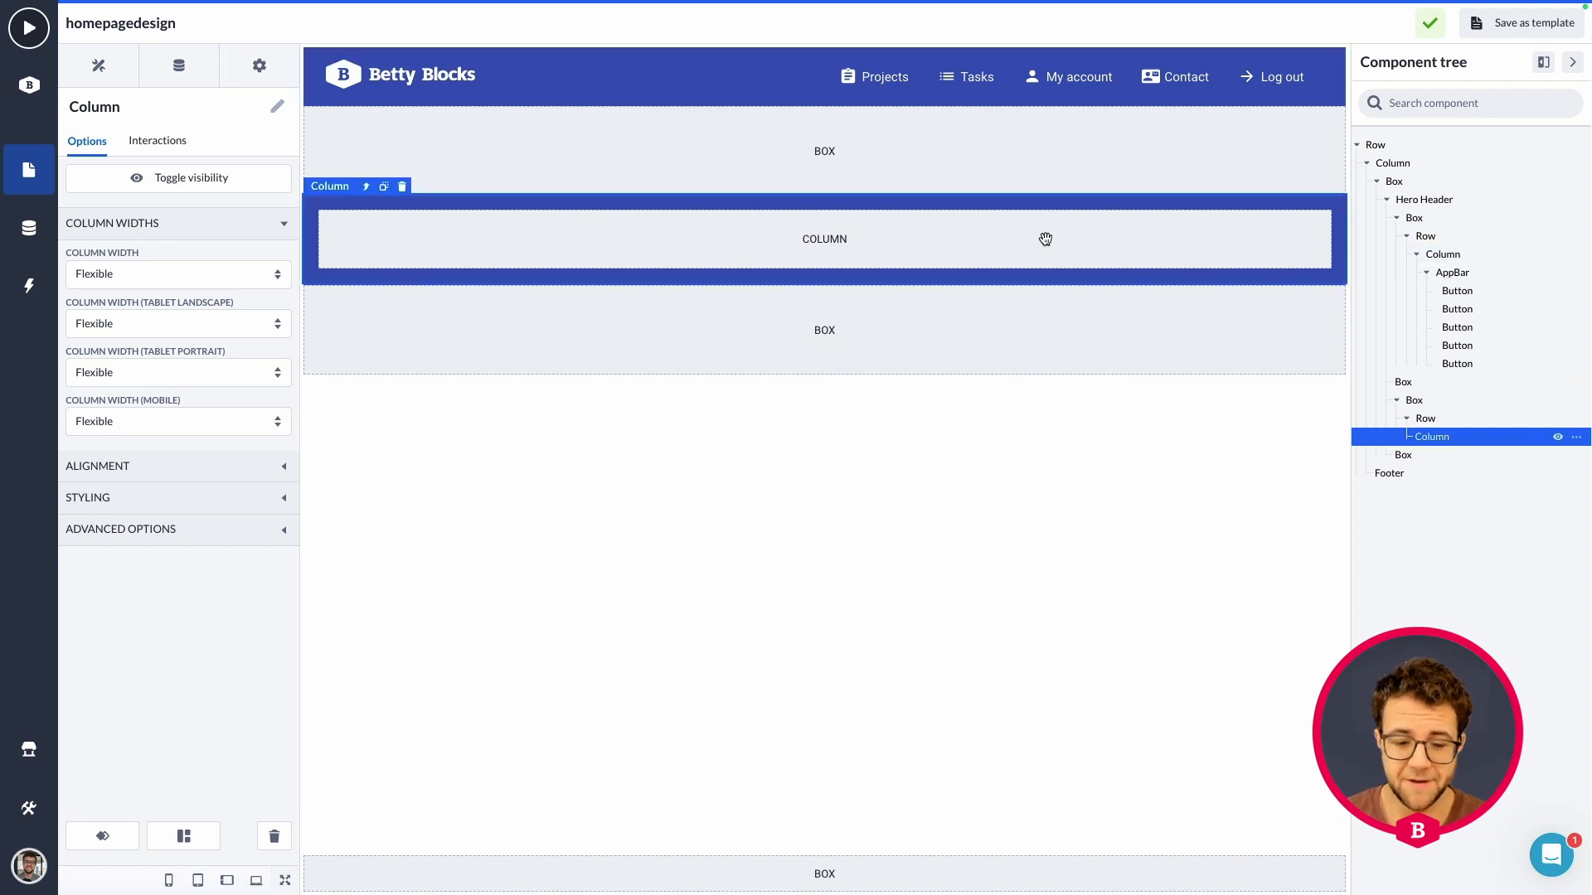
left_click(1572, 62)
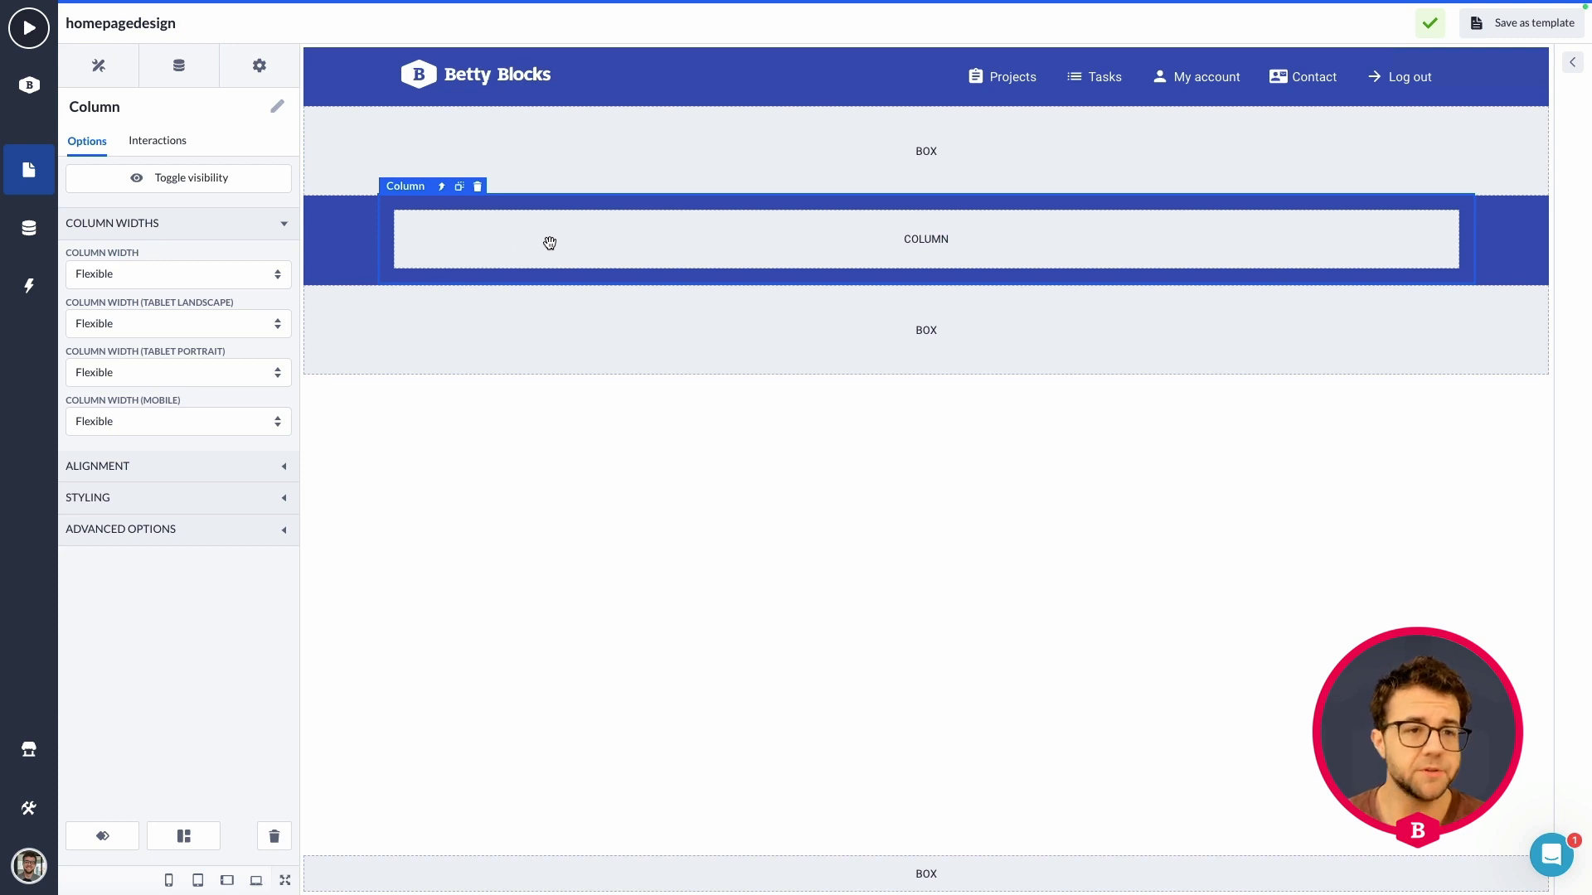
- Add a Title component to the column and set its content to "Welcome" followed by the person's first name
left_click(131, 70)
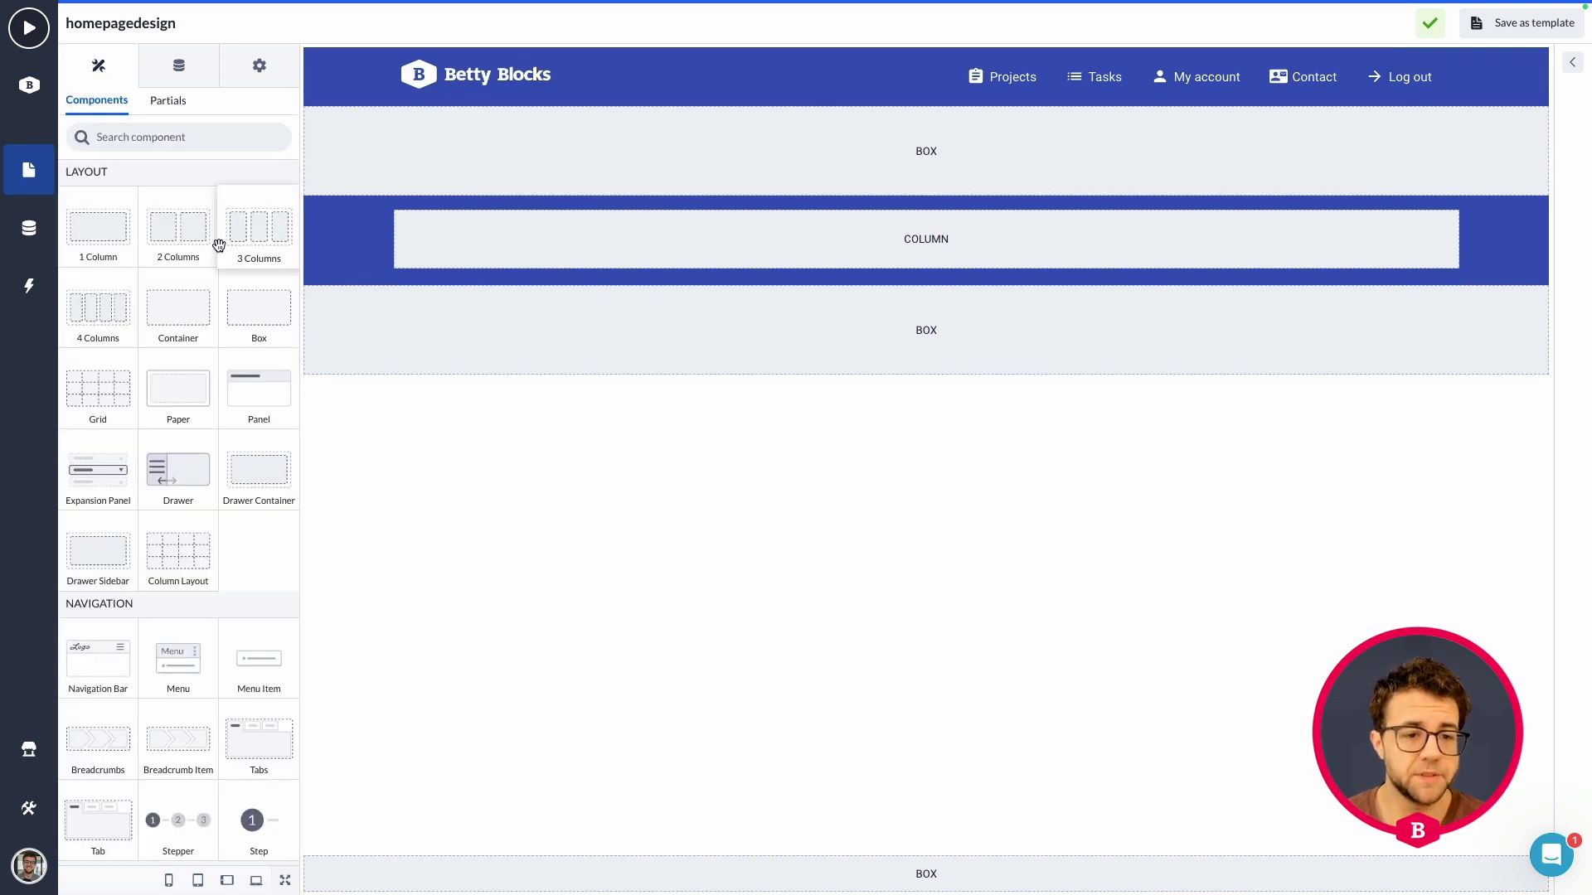
scroll(220, 249, "down", 2)
scroll(247, 531, "down", 3)
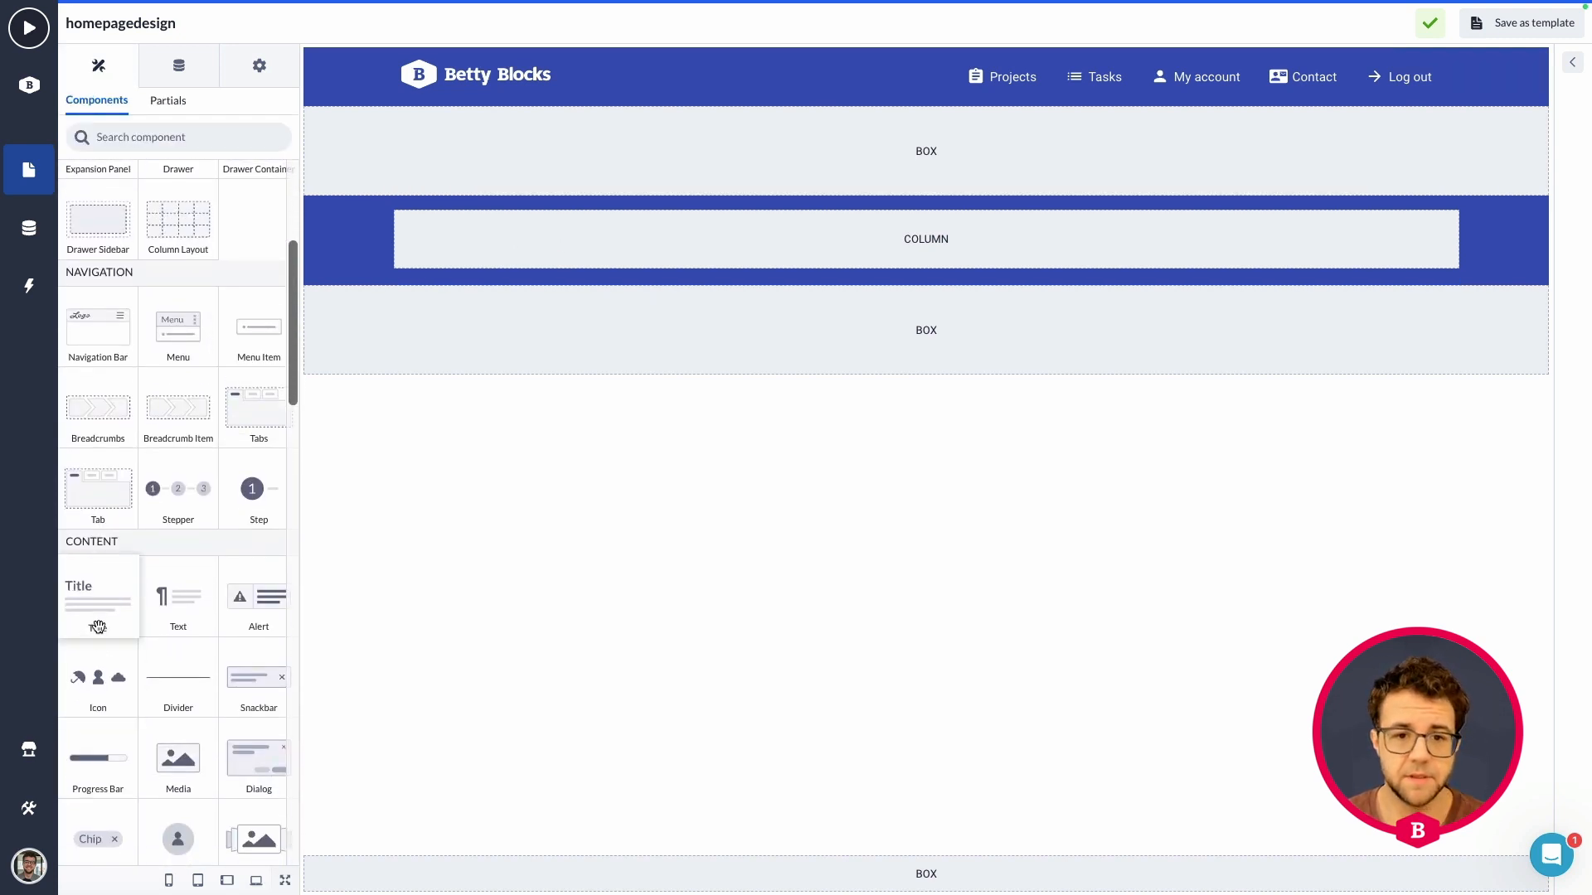
left_click_drag(99, 592, 604, 250)
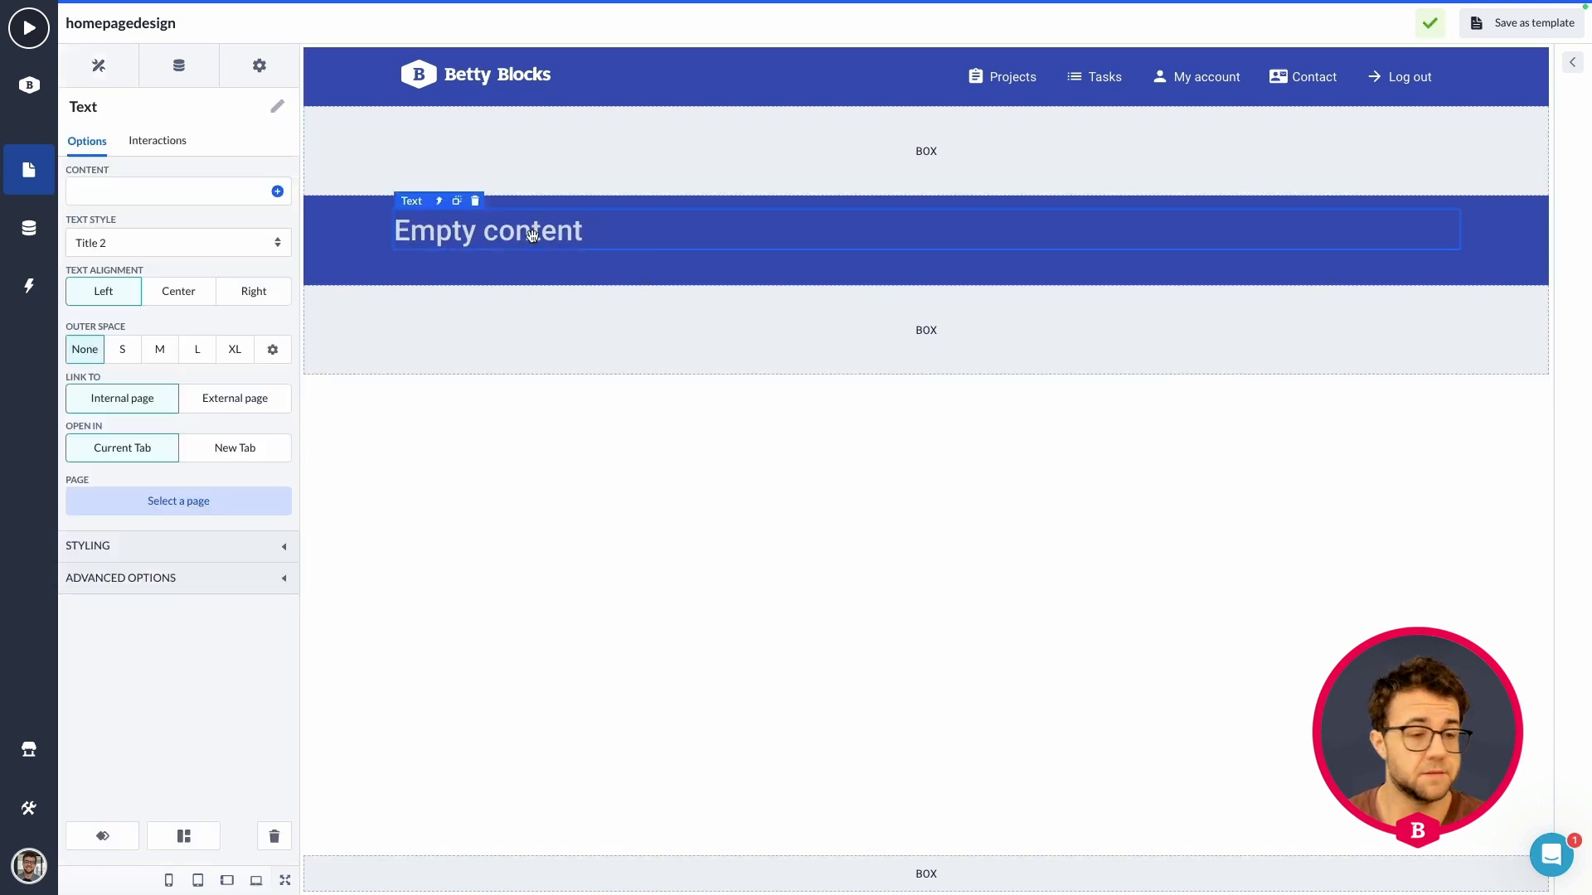
left_click(176, 192)
type("Welcome Odin")
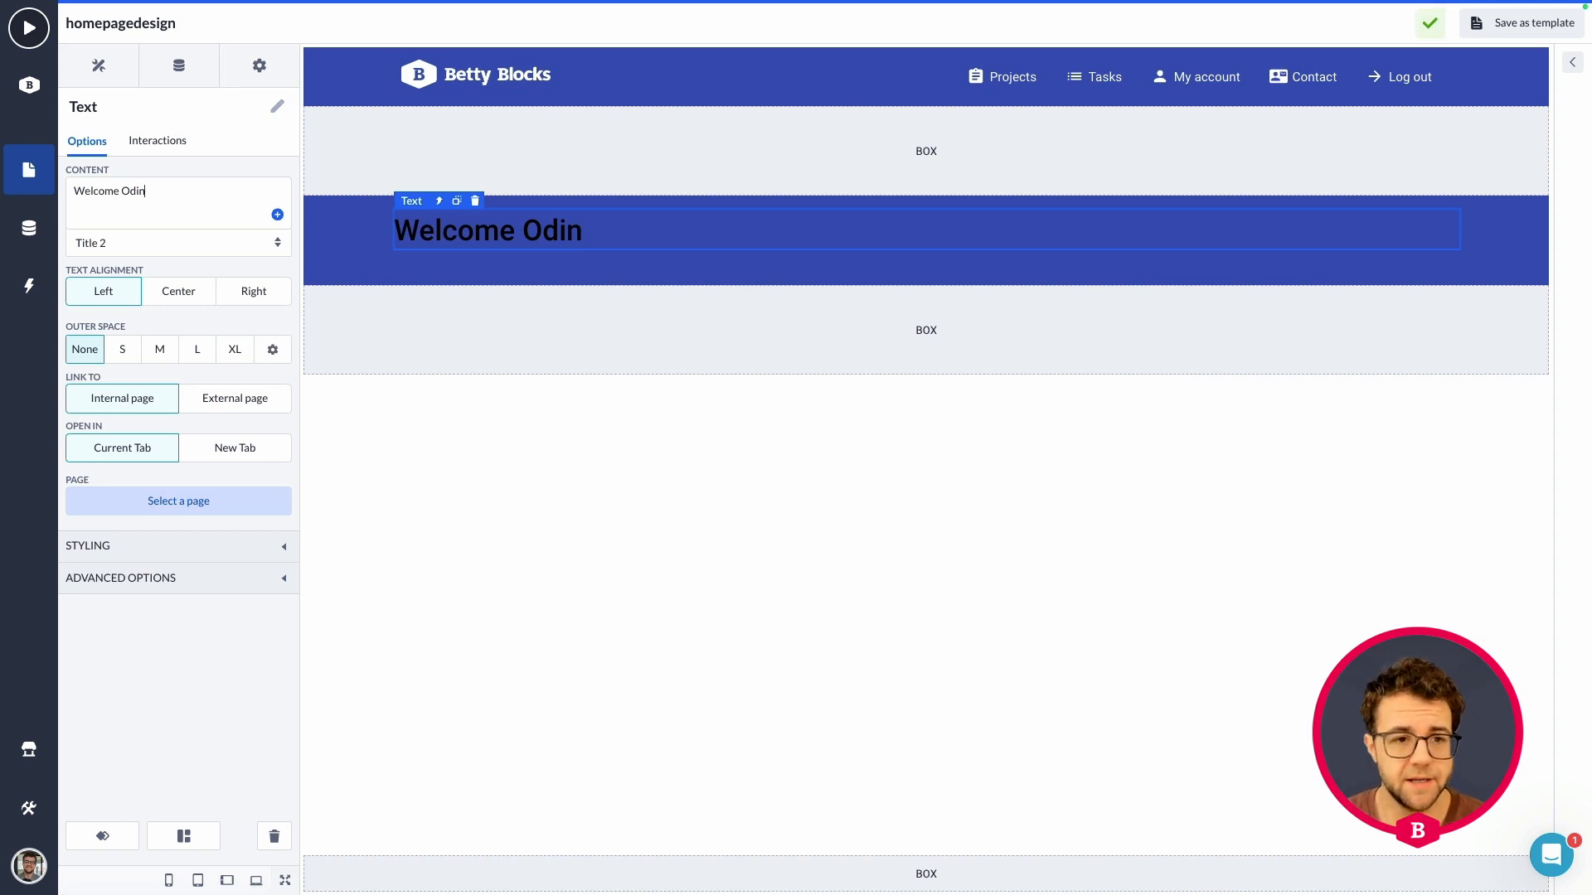
- Set the text style of the welcome title to Title 3
left_click(188, 249)
key("Escape")
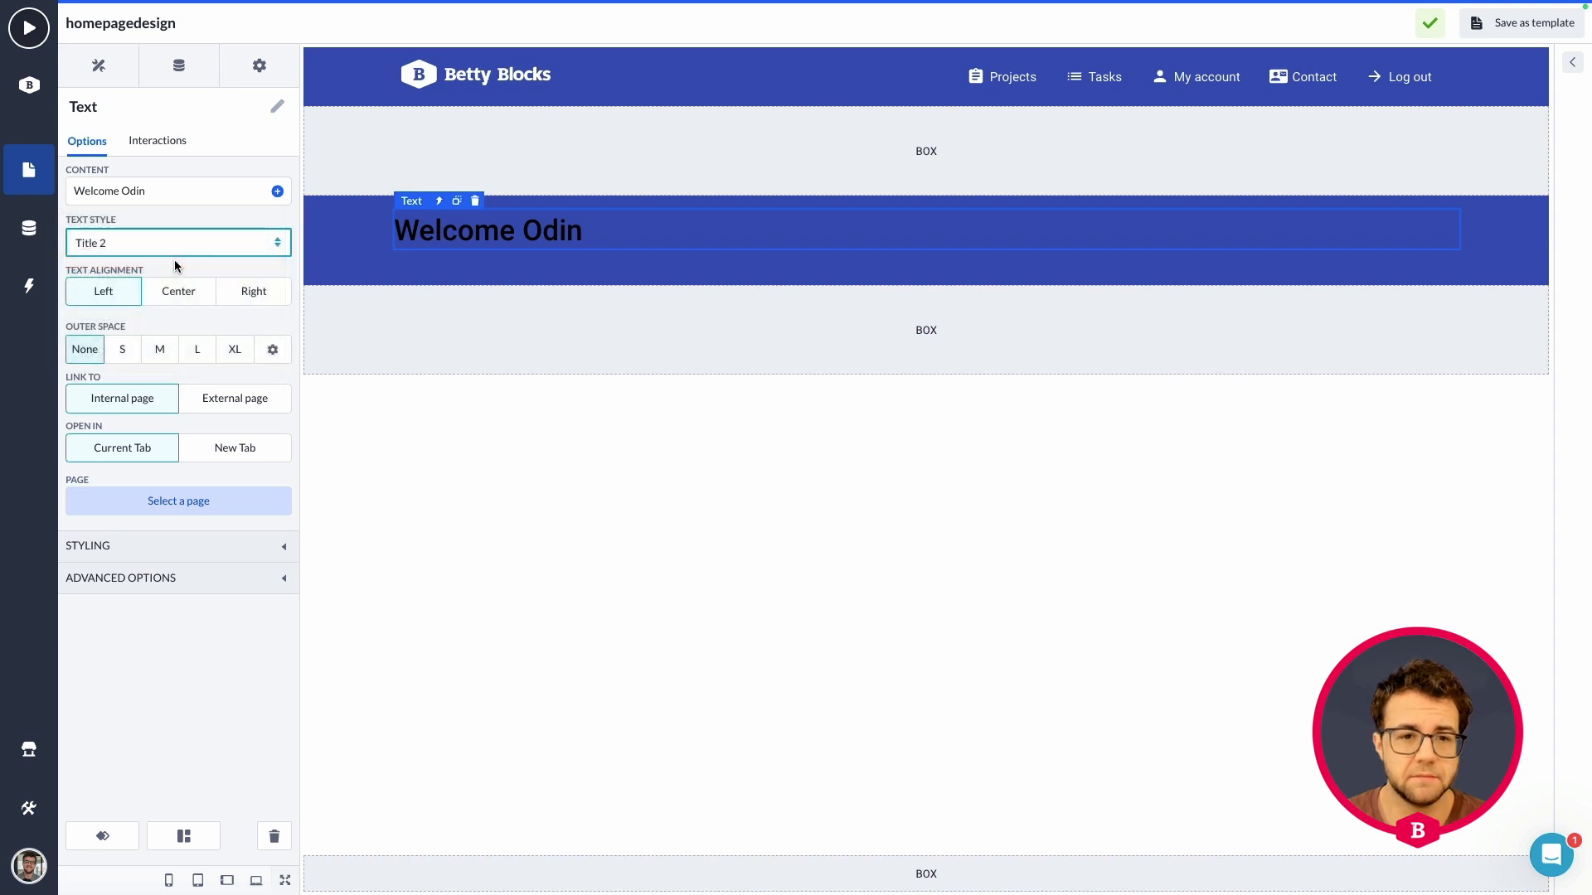
key("Down")
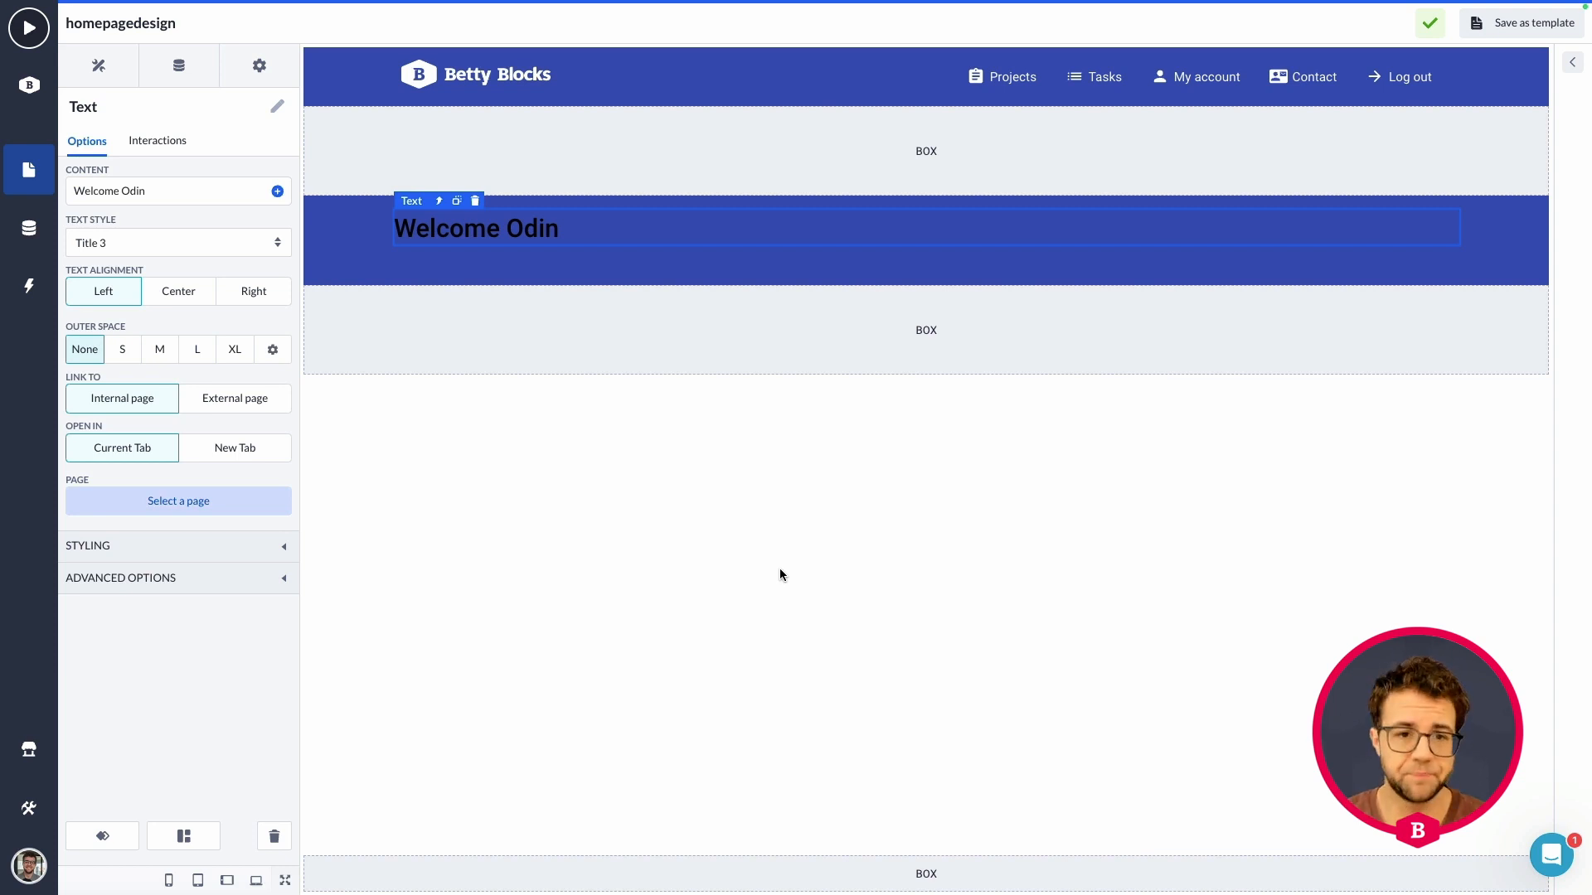
- Switch to Google Fonts, search for "poppins" and open the Poppins font family
key("ctrl+super+f")
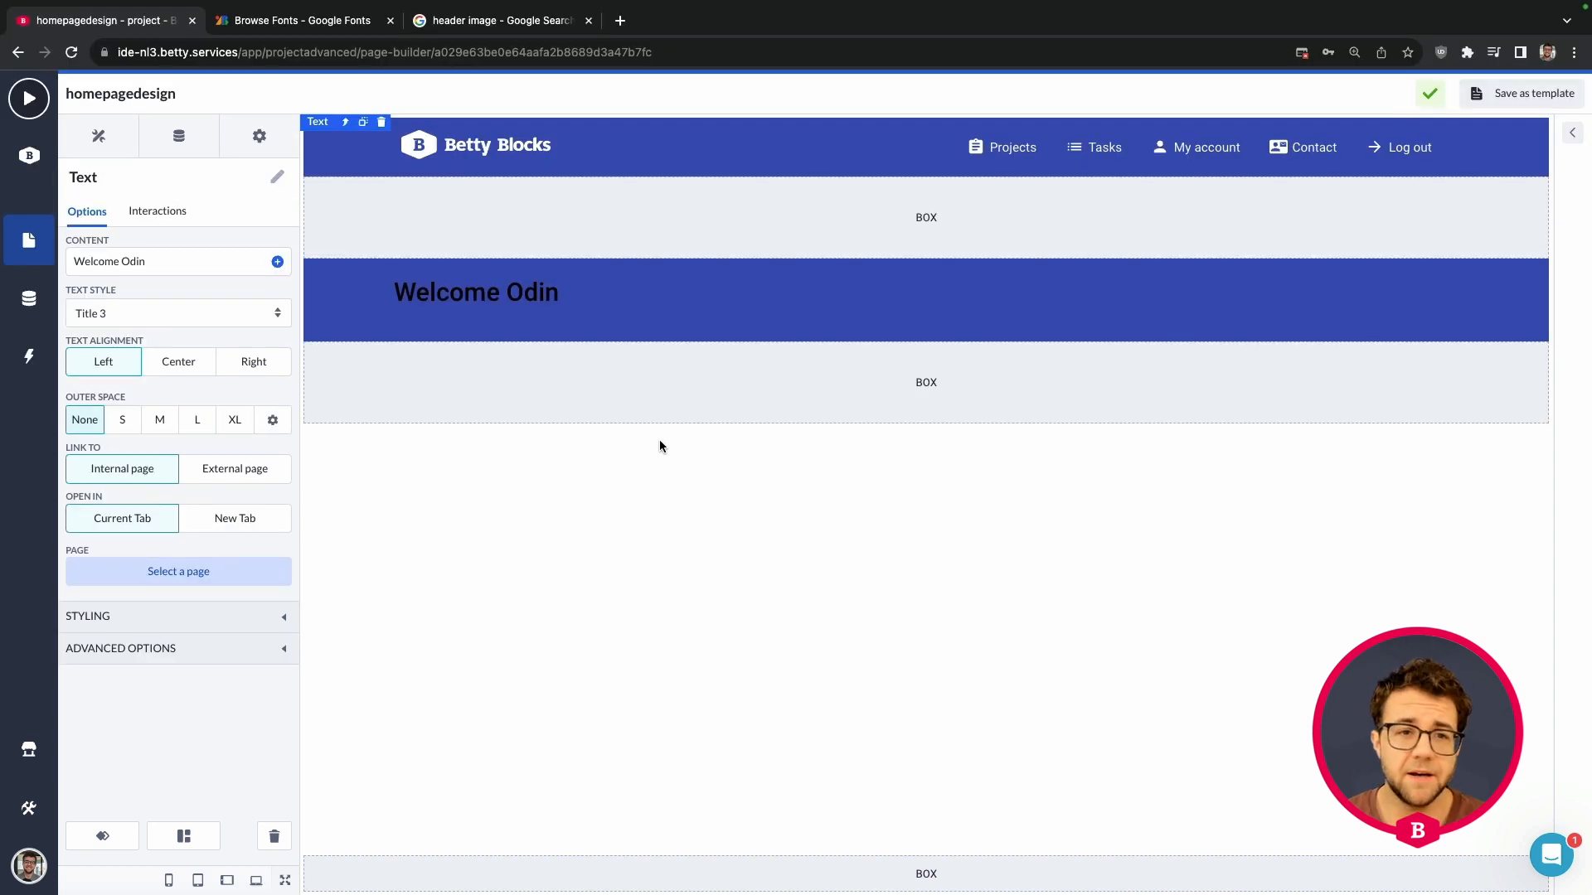
left_click(308, 23)
key("ctrl+super+f")
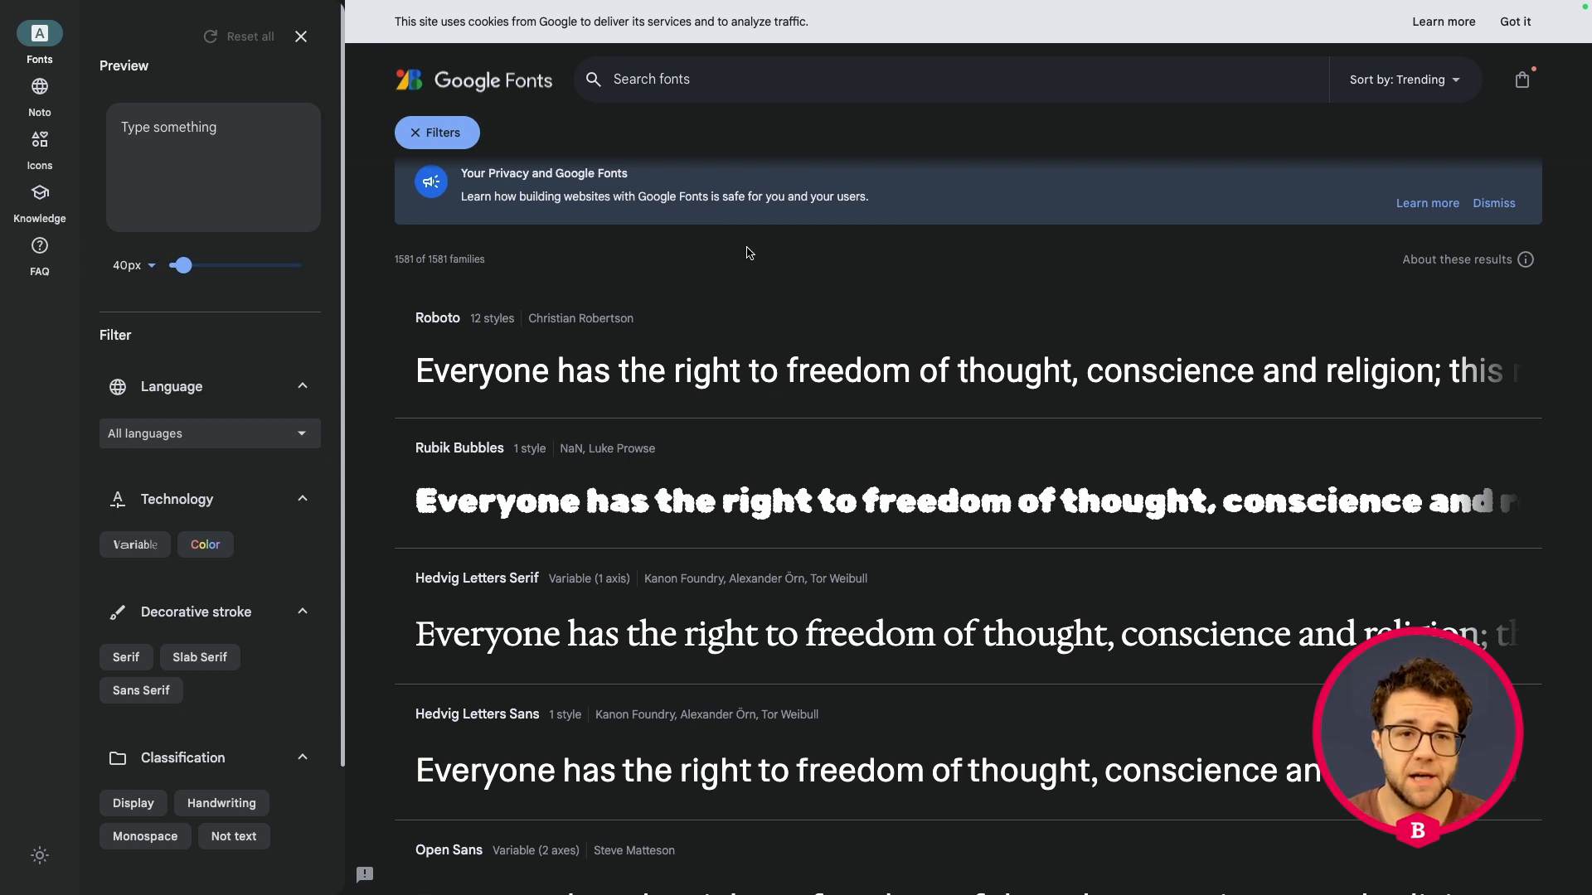
left_click(676, 83)
type("poppins")
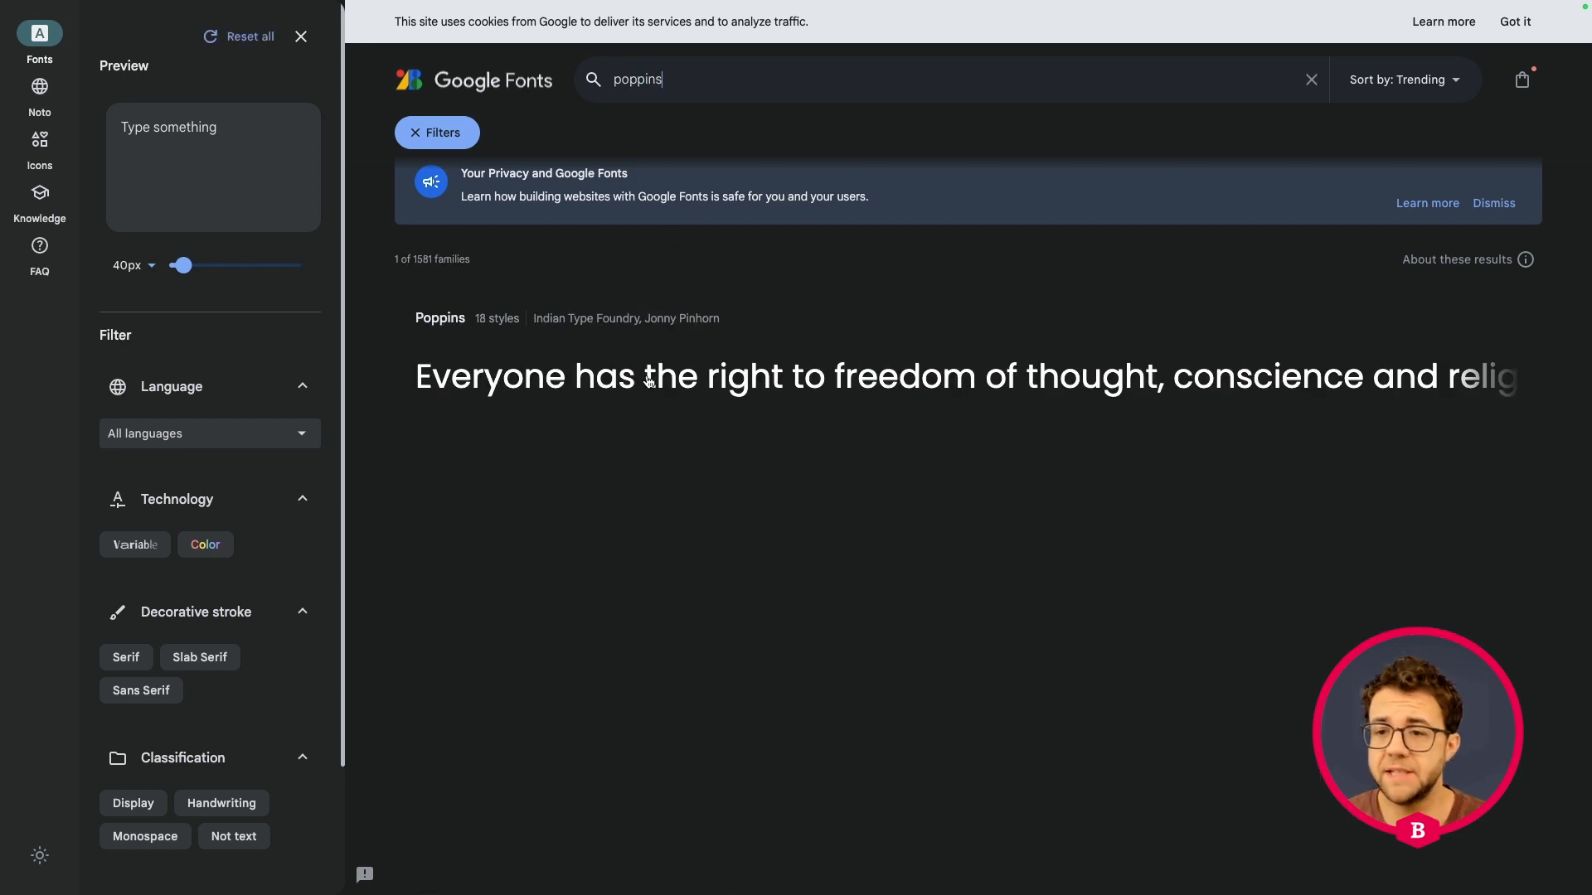
left_click(649, 381)
- Find the Medium 500 style of Poppins, deselect it and select it again
scroll(1145, 372, "down", 15)
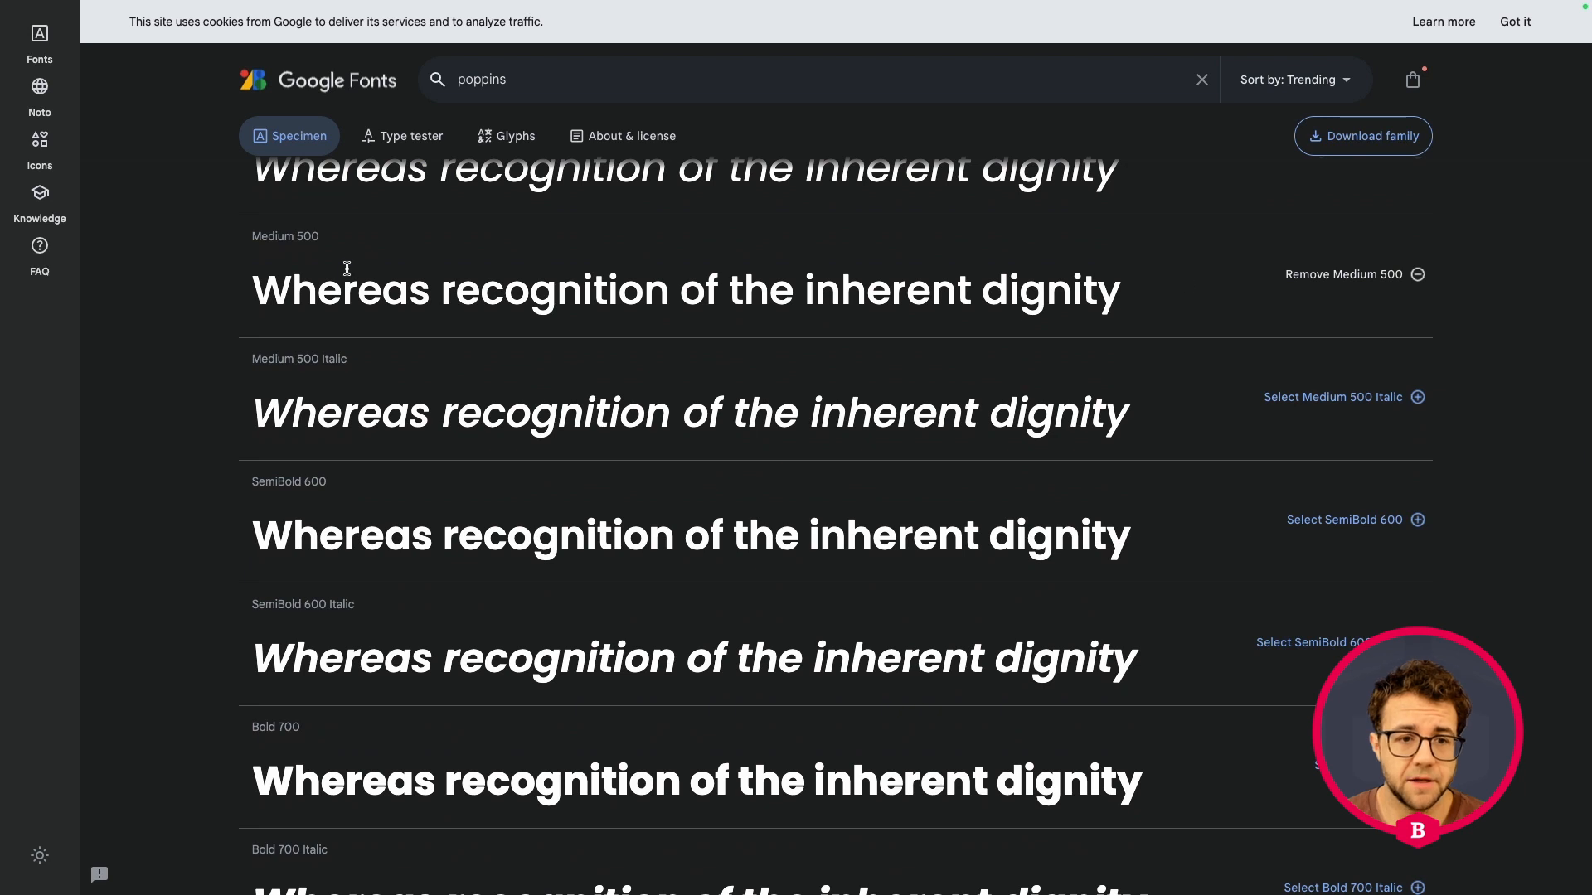
scroll(1204, 292, "up", 1)
left_click(1331, 354)
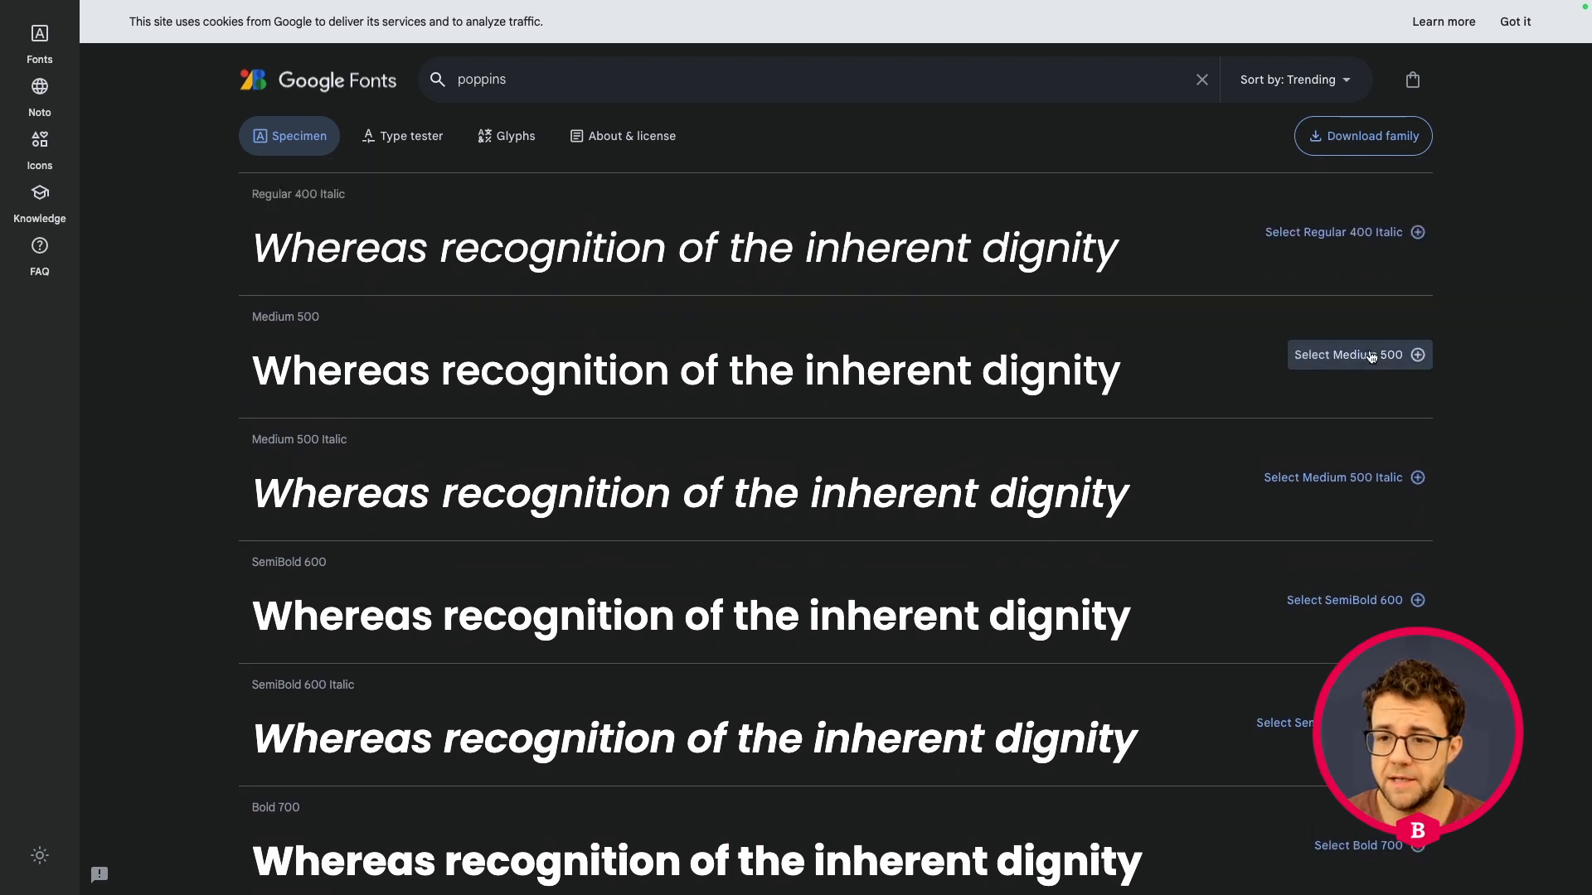
left_click(1369, 355)
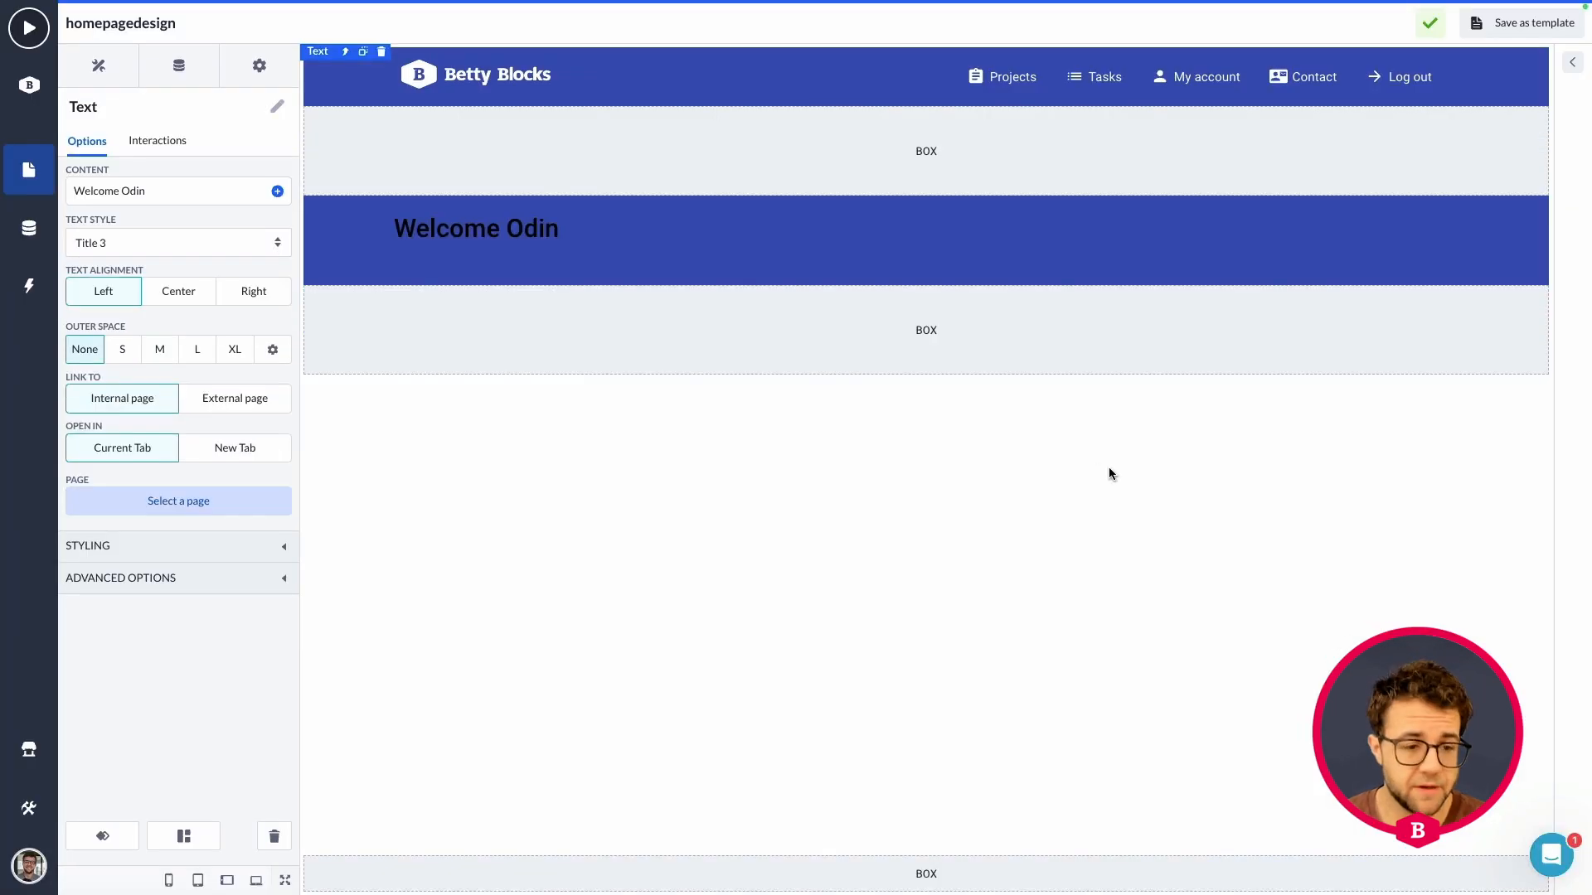
- Go to the page builder's Theme Builder and add the font file Poppins-Medium.ttf as a new theme font
left_click(29, 809)
left_click(158, 767)
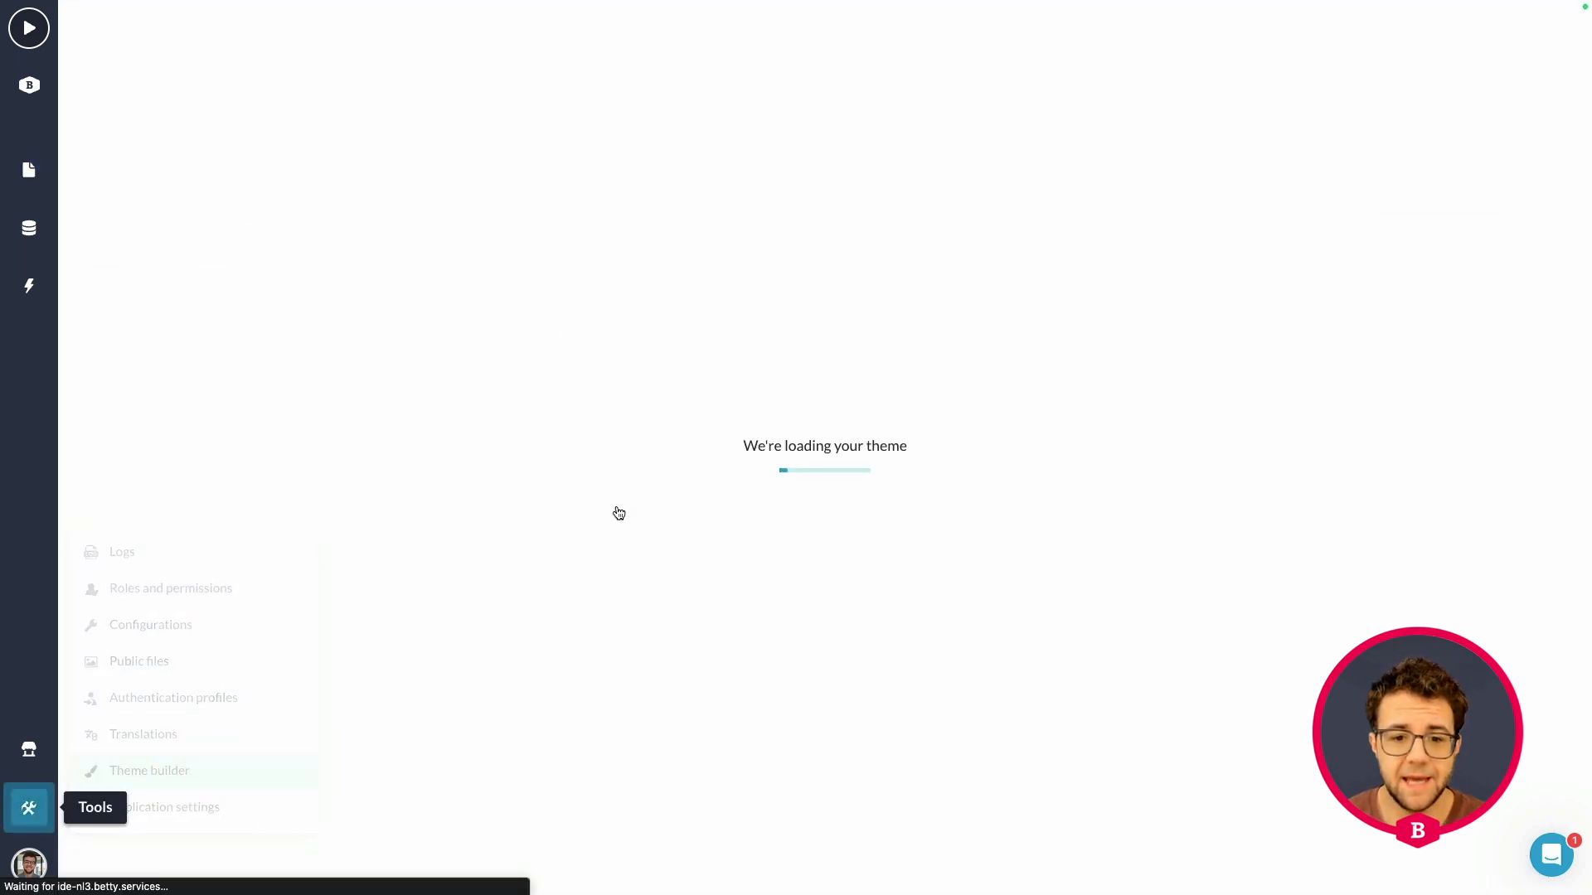
scroll(541, 208, "down", 2)
scroll(541, 210, "down", 1)
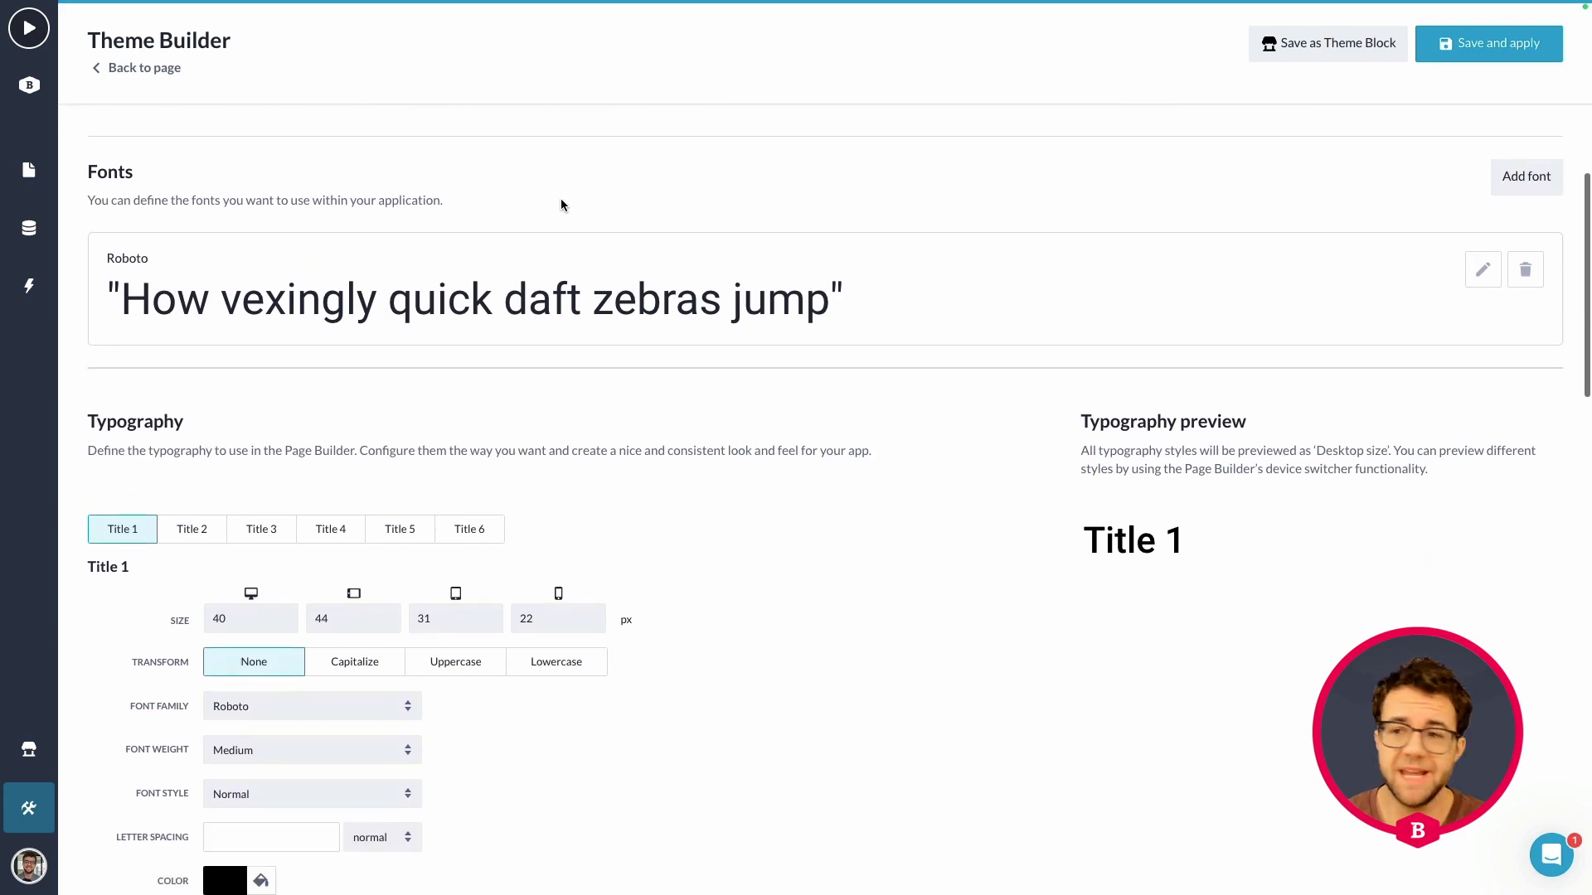
scroll(995, 224, "up", 1)
left_click(1508, 237)
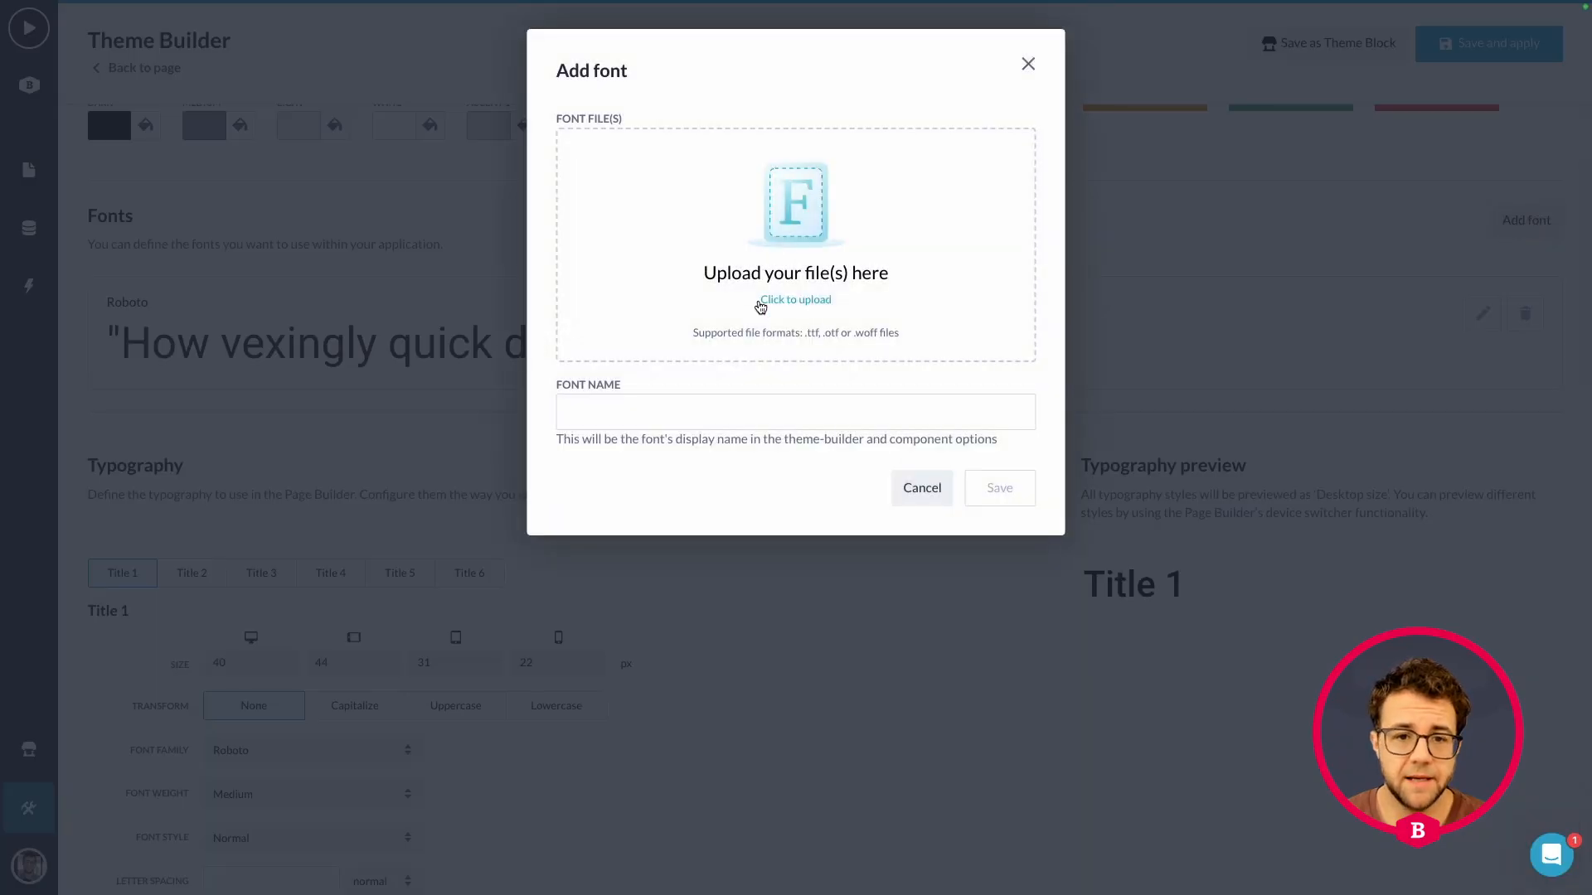
left_click(790, 301)
double_click(630, 284)
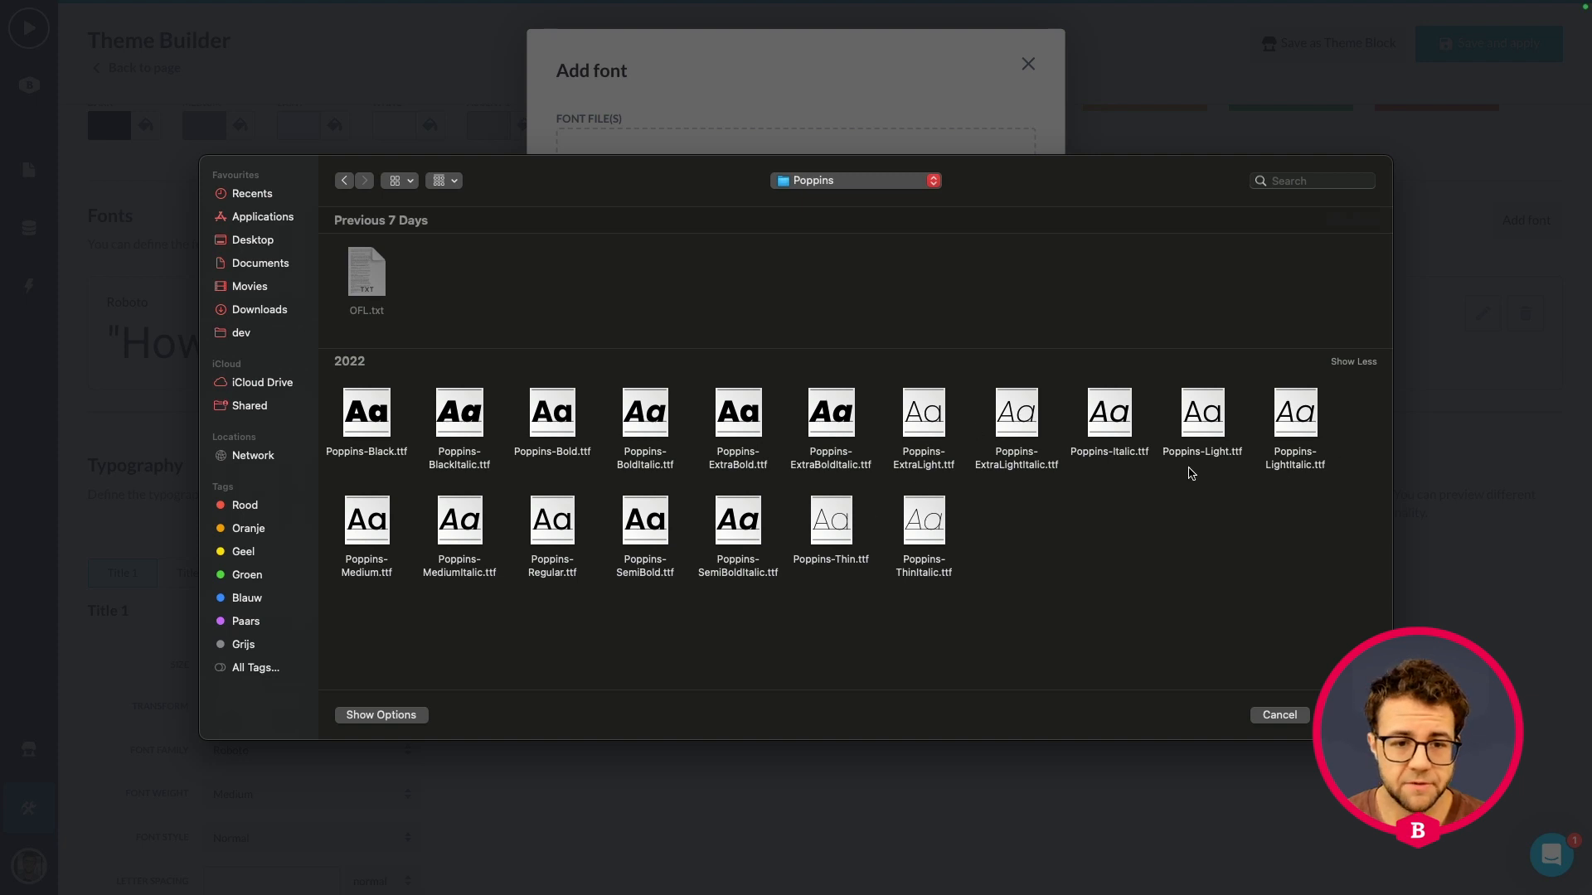
double_click(371, 554)
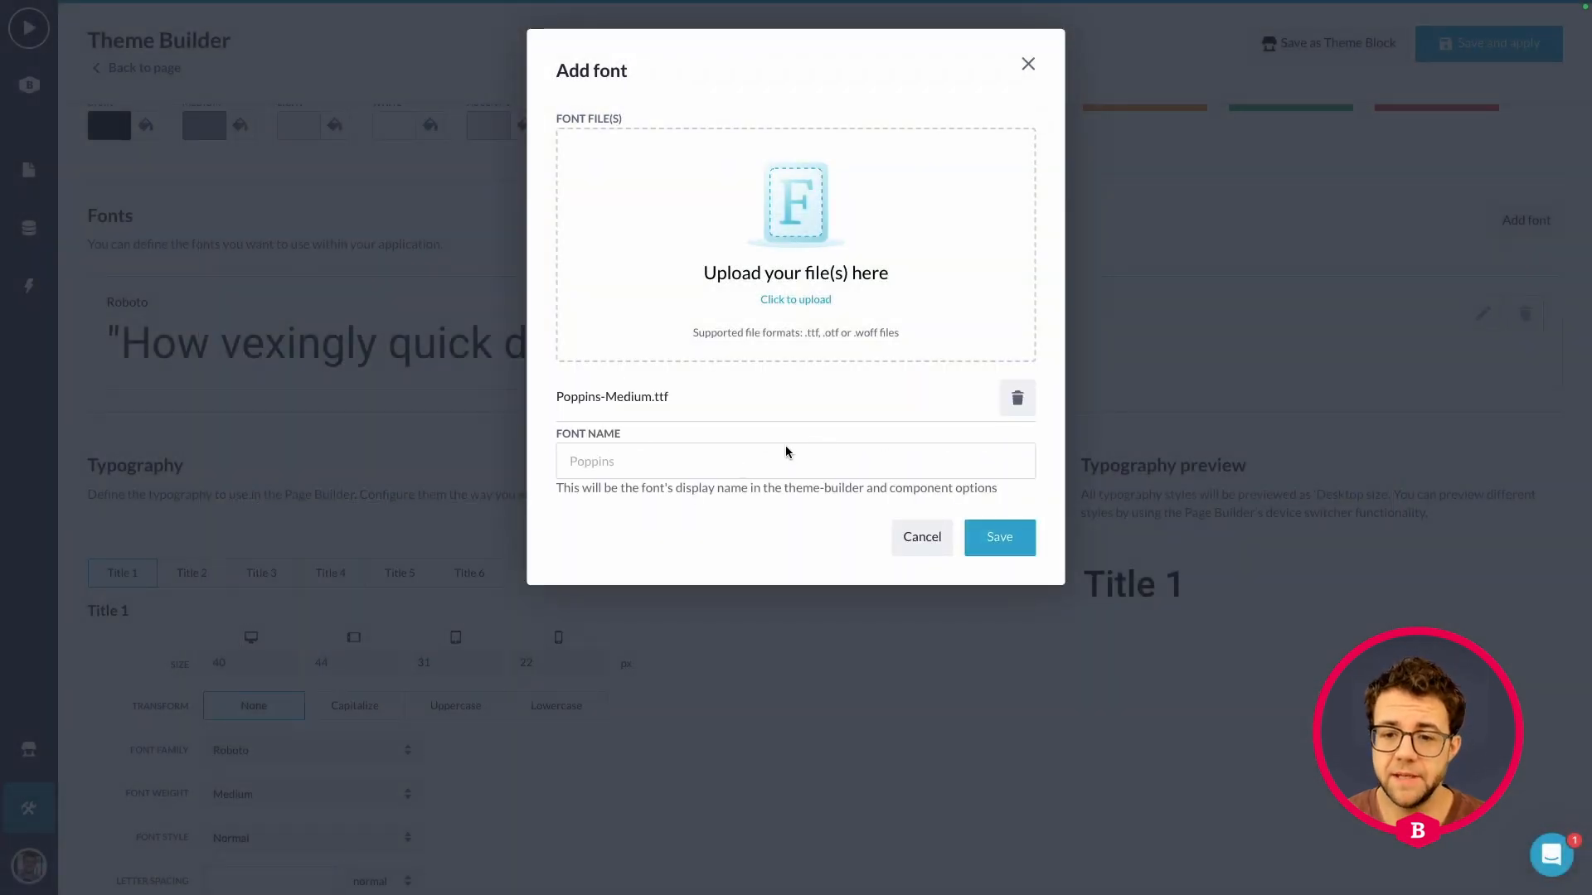
left_click(1000, 542)
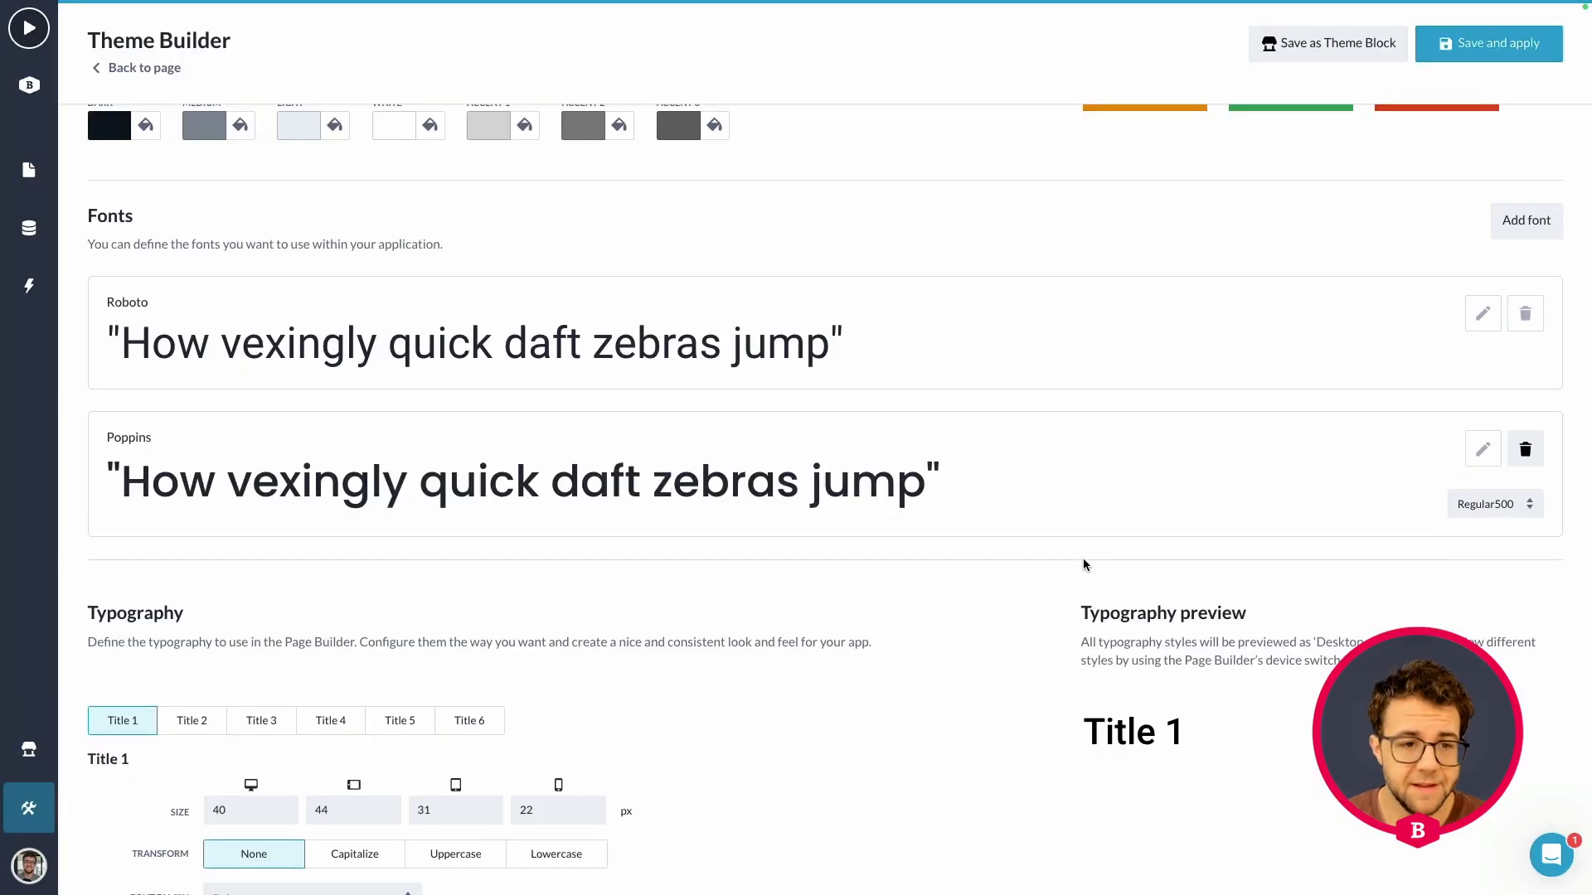
- Check which weights are available for the added Poppins font
scroll(446, 564, "down", 1)
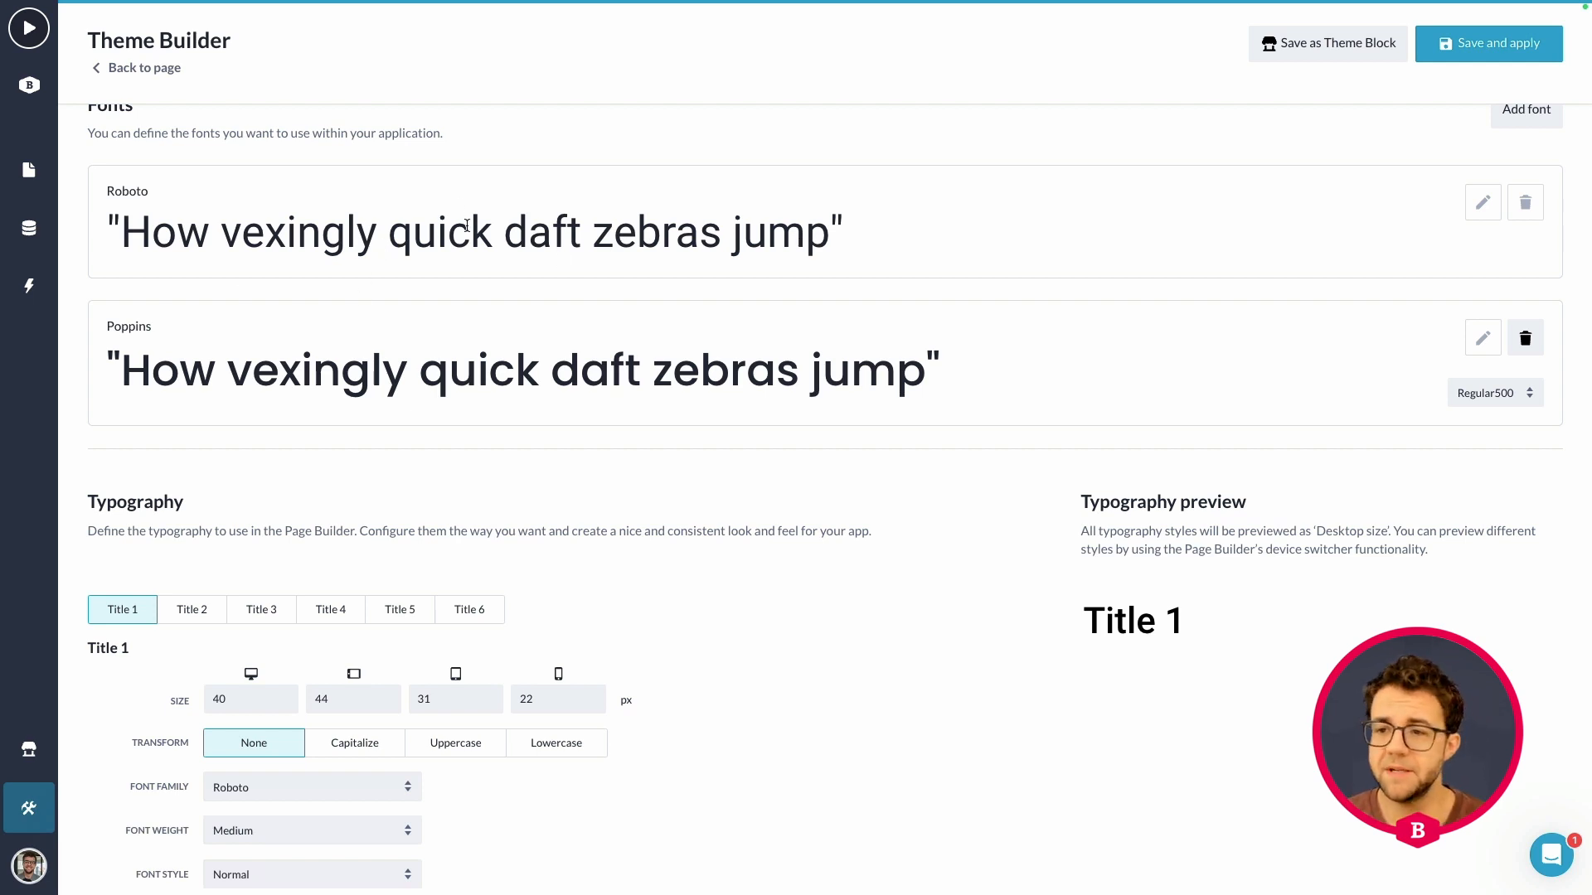
left_click(1493, 393)
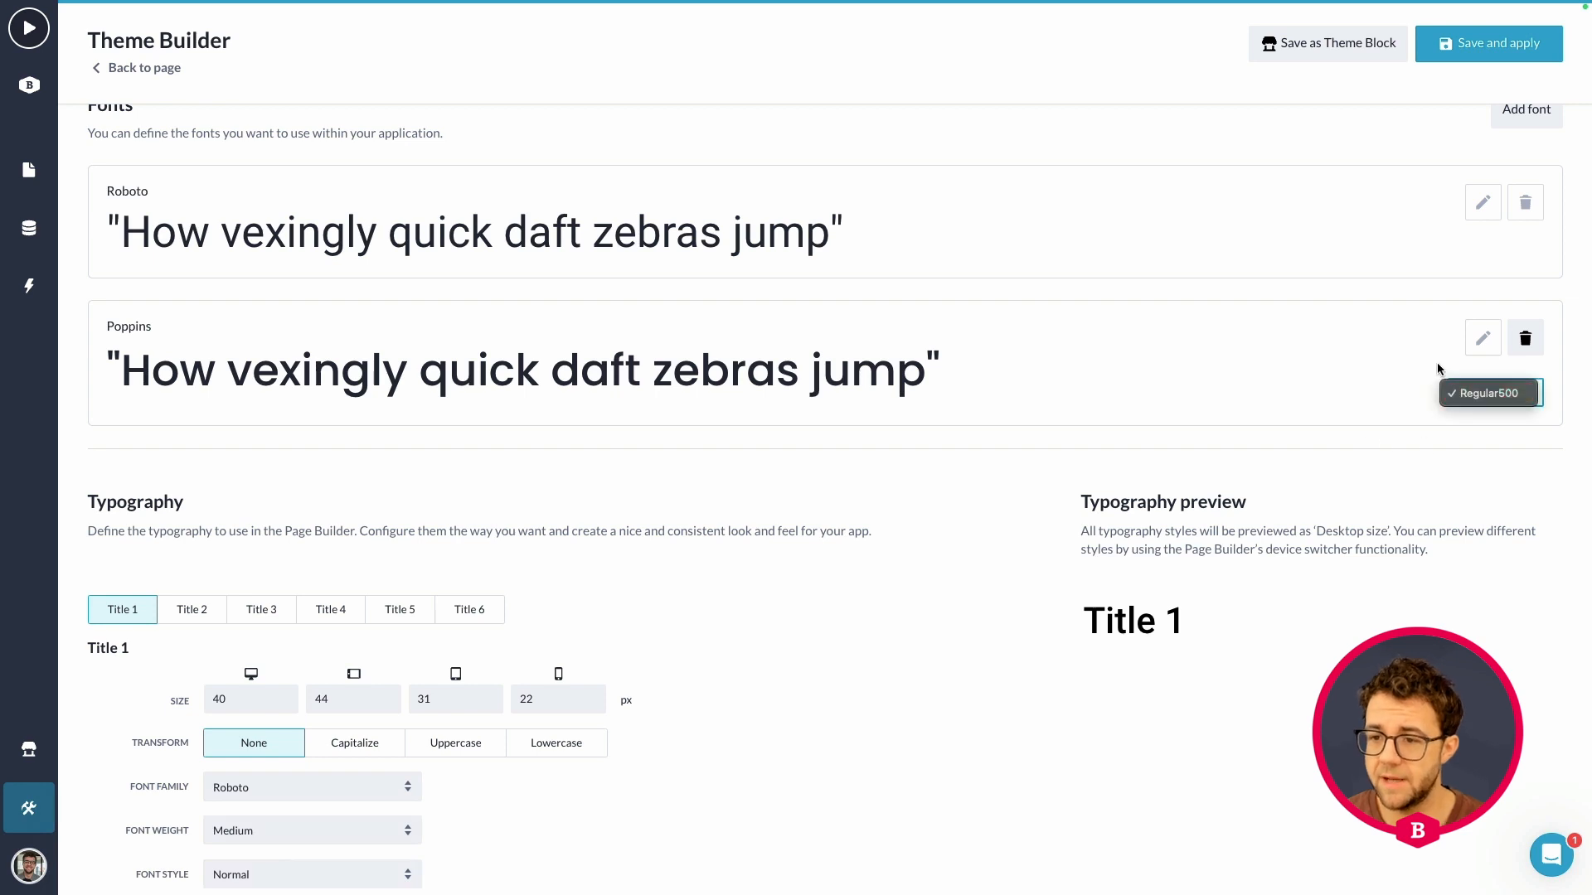
left_click(1497, 402)
left_click(1506, 400)
left_click(1492, 393)
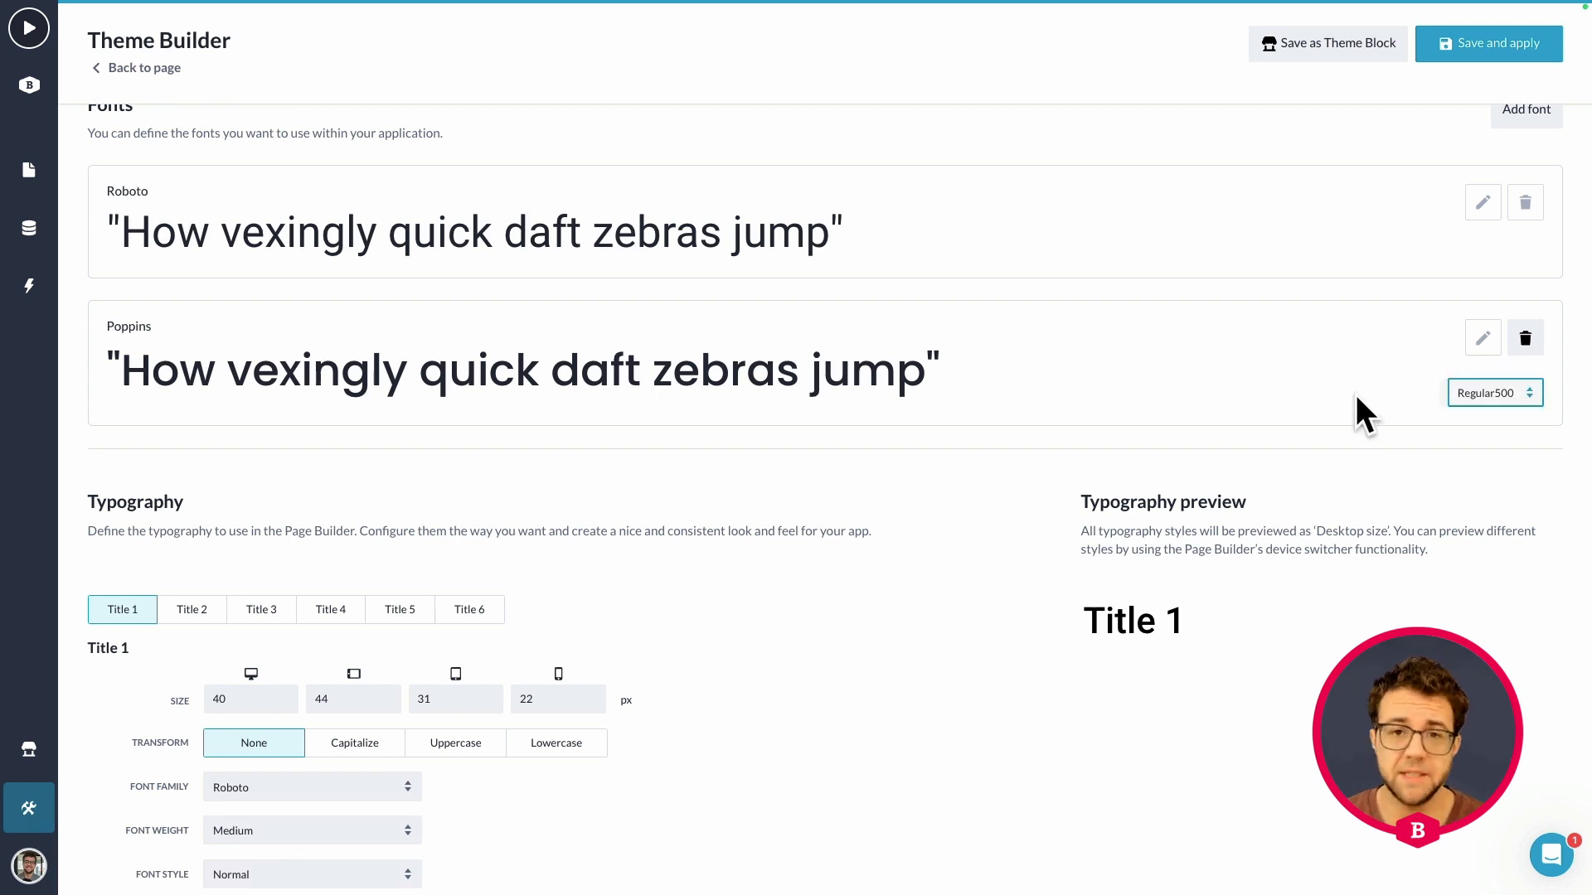
- Set the font family of the Title 1 typography style to Poppins
scroll(832, 383, "down", 2)
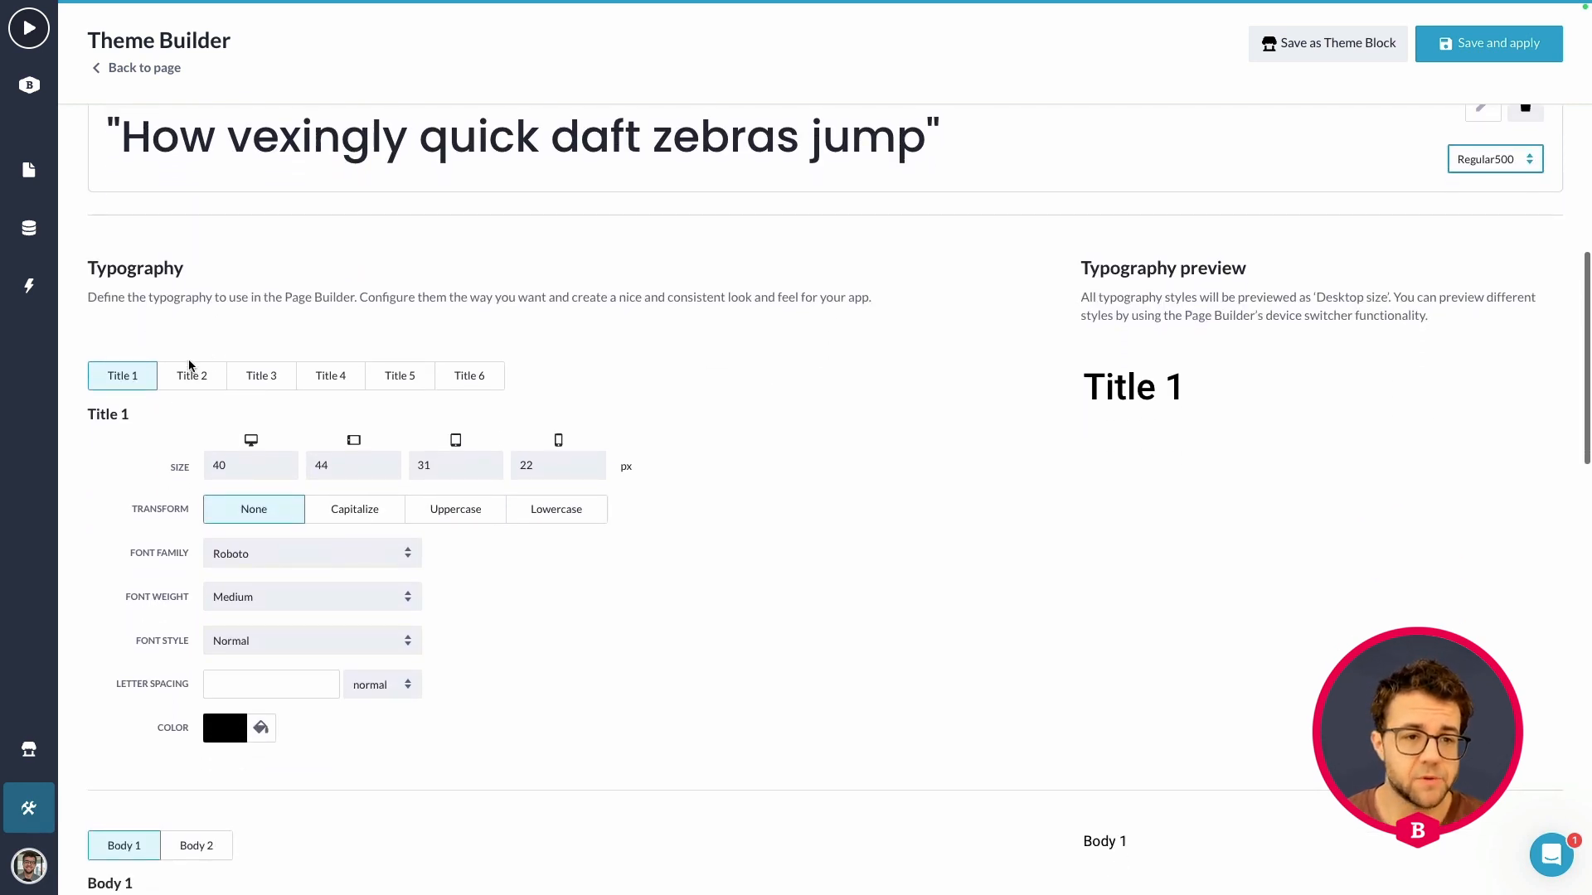
scroll(192, 365, "down", 1)
scroll(629, 300, "down", 2)
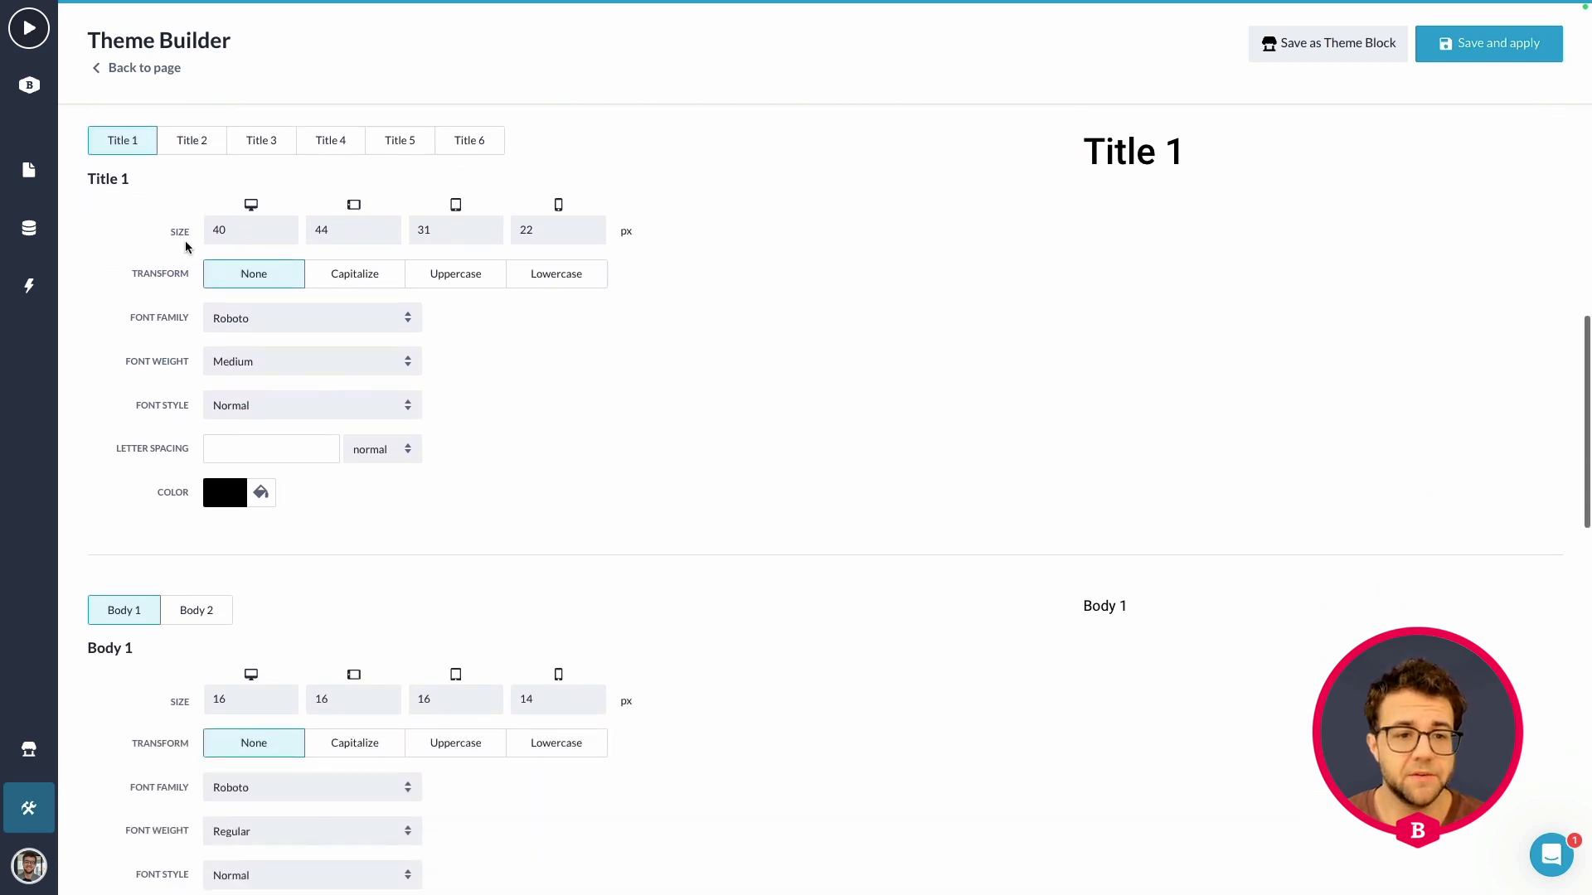
left_click(291, 318)
left_click(245, 358)
- Set the font family of the Title 2 typography style to Poppins
left_click(191, 146)
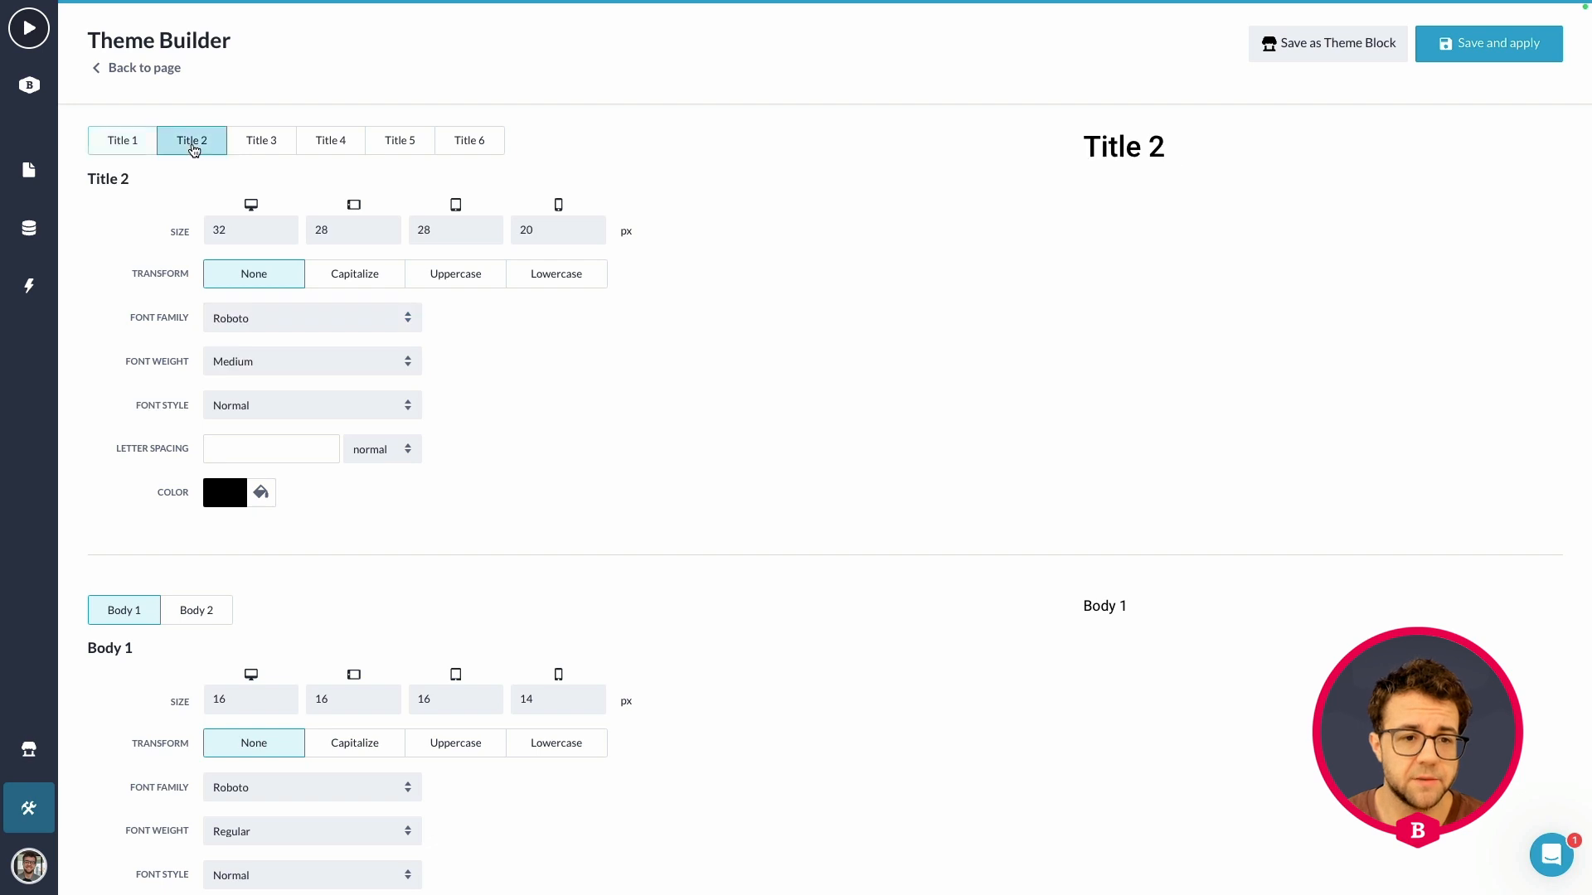
left_click(264, 328)
left_click(248, 355)
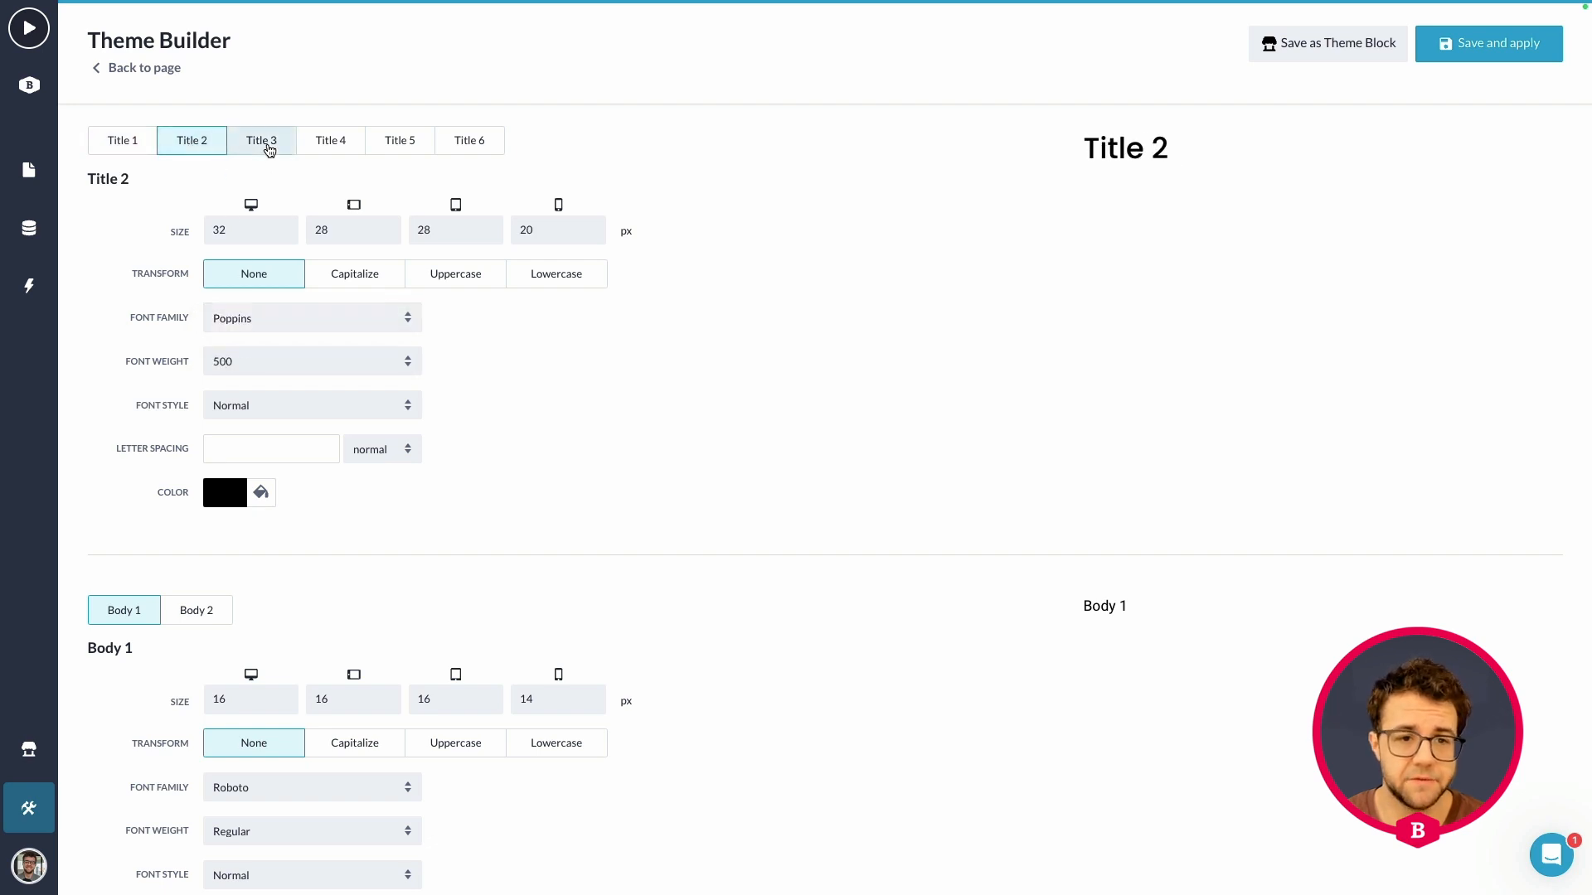
- Set the font family of the Title 3 typography style to Poppins
left_click(263, 142)
left_click(291, 319)
left_click(249, 354)
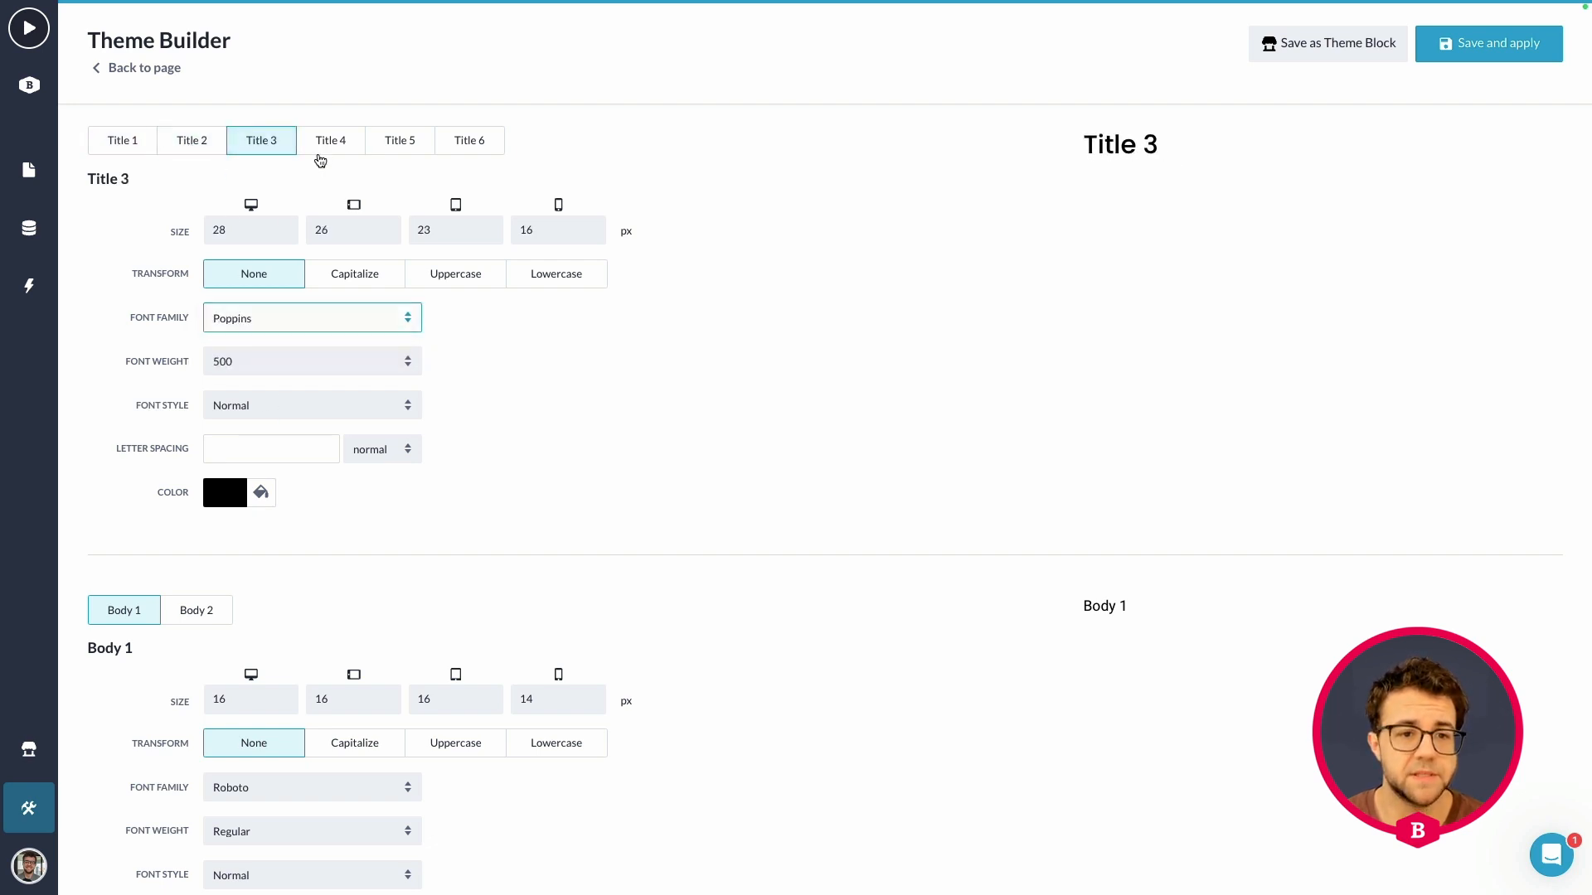
- Set the font family of the Title 4 typography style to Poppins
left_click(330, 143)
left_click(288, 323)
left_click(249, 354)
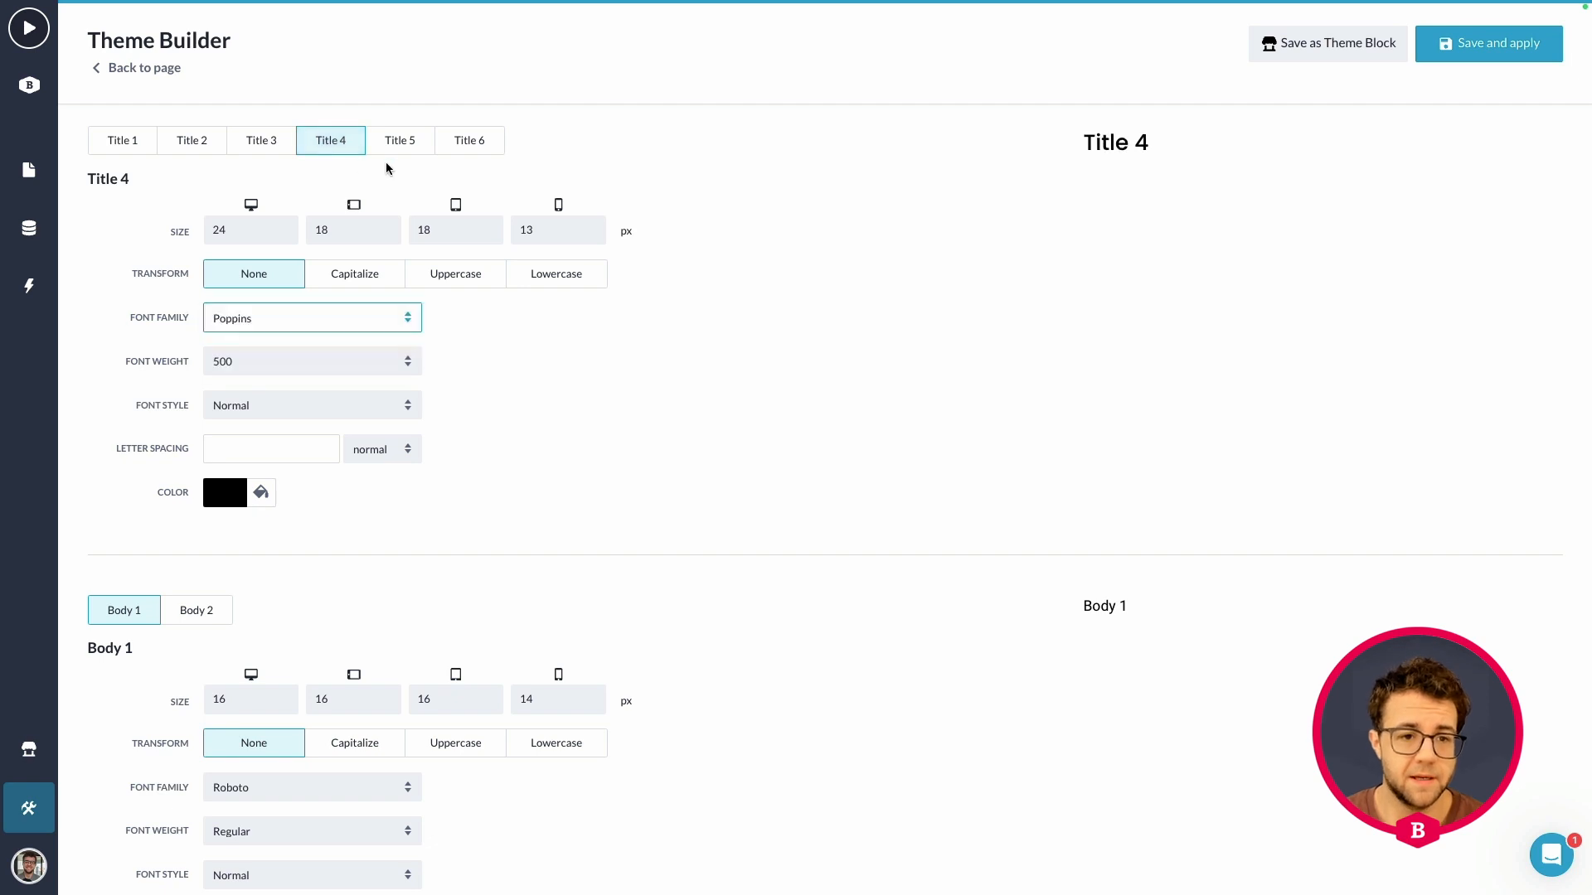
- Set the font family of the Title 5 typography style to Poppins
left_click(394, 142)
left_click(306, 315)
left_click(264, 354)
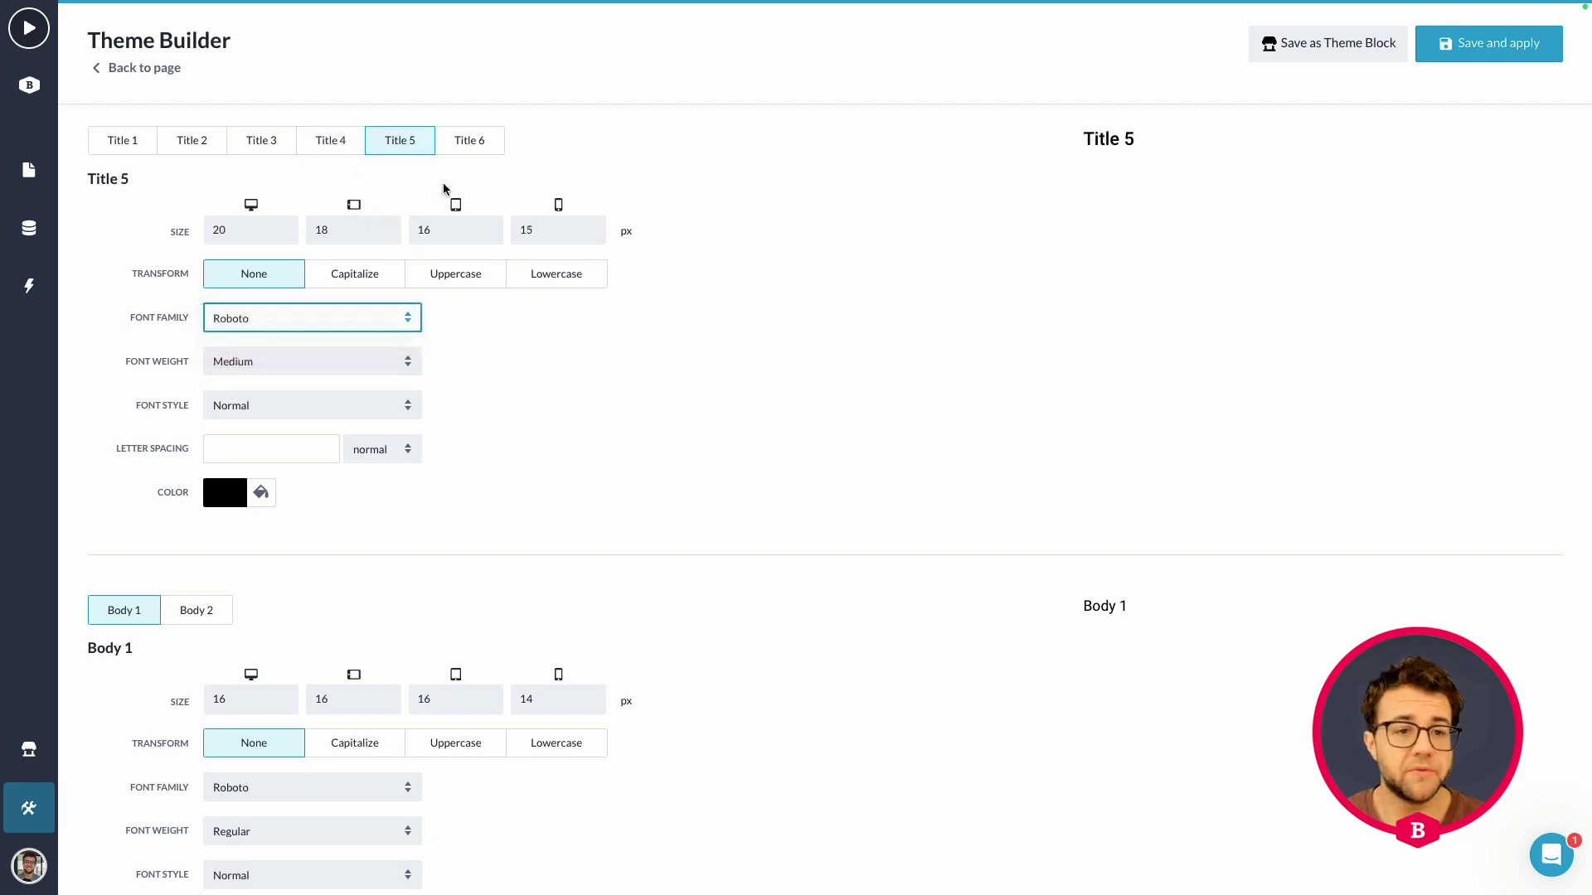
- Set the font family of the Title 6 typography style to Poppins
left_click(452, 146)
left_click(294, 317)
left_click(264, 354)
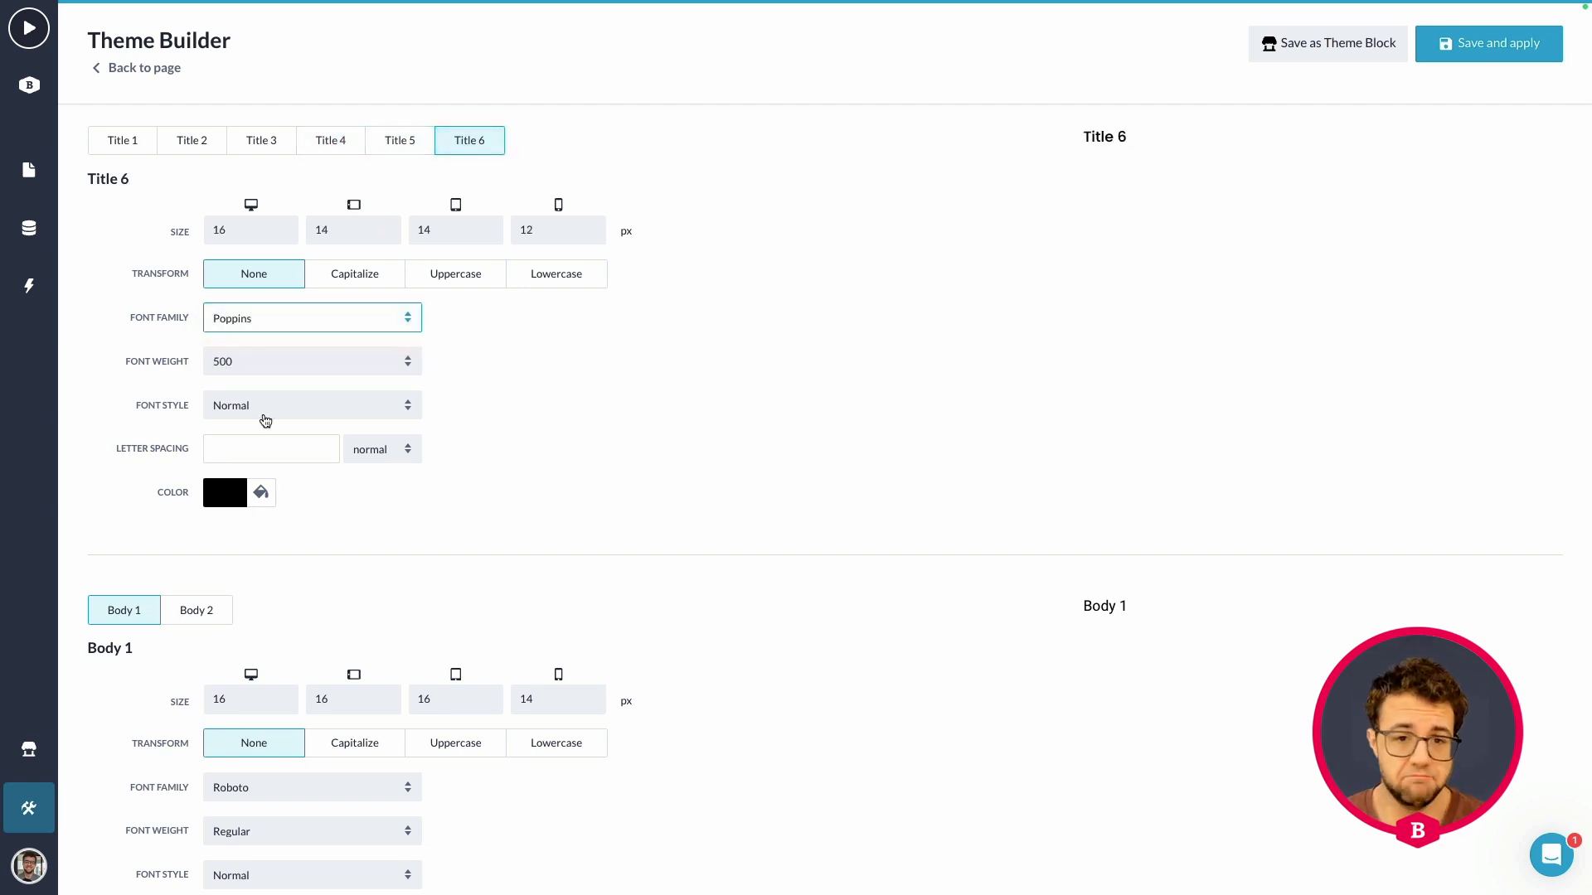
- Set the font family of the Body 1 typography style to Poppins
scroll(637, 431, "down", 1)
scroll(551, 440, "down", 3)
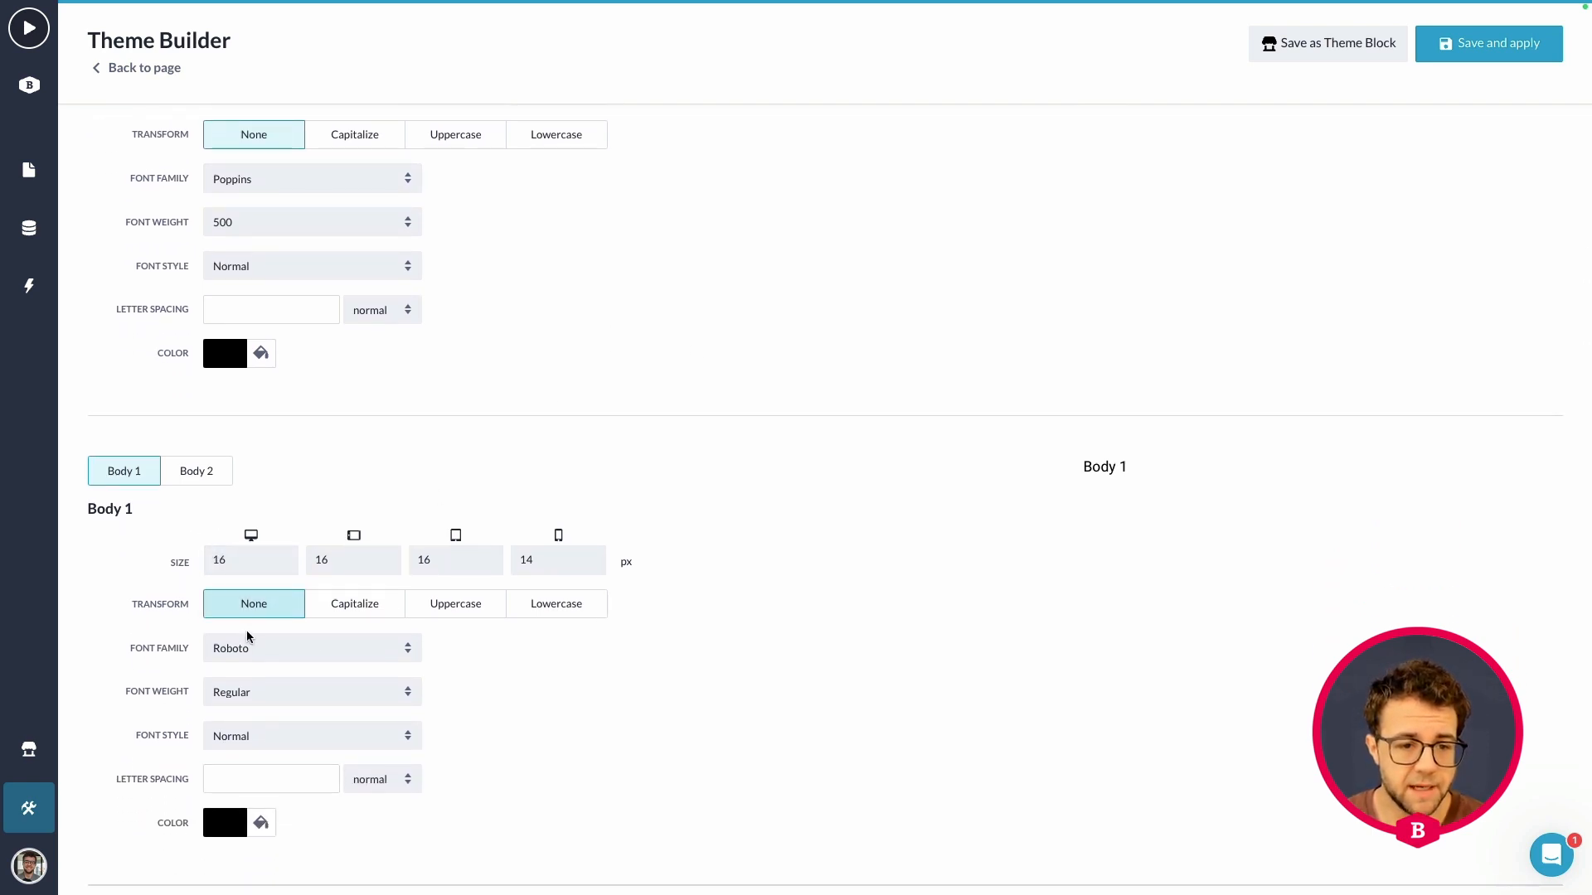
scroll(249, 638, "down", 2)
left_click(249, 593)
left_click(252, 628)
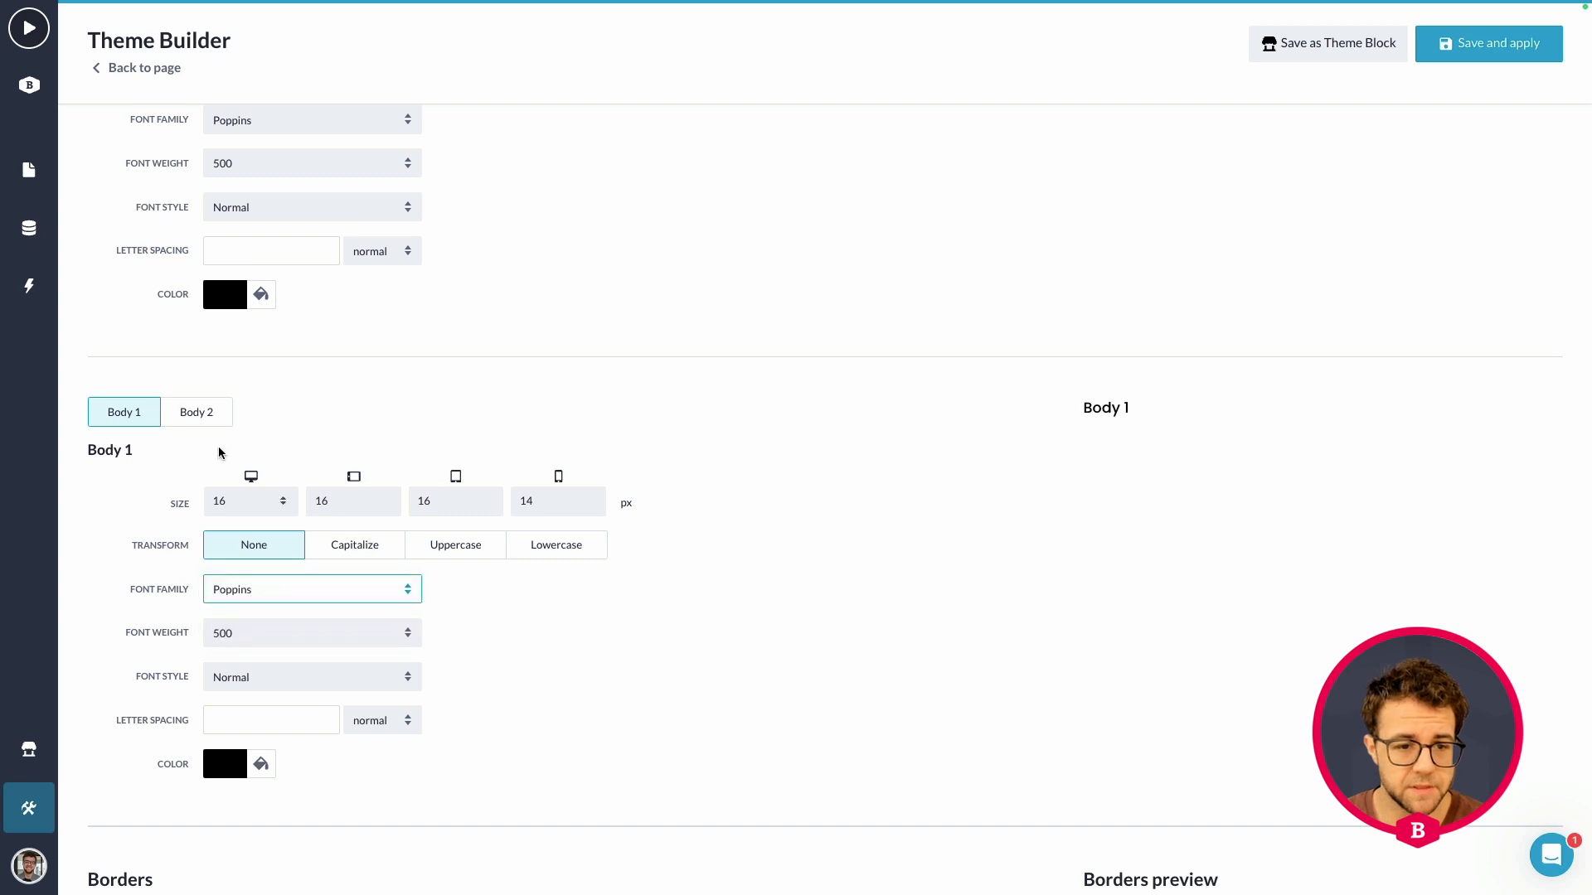
- Set the font family of the Body 2 typography style to Poppins
left_click(199, 412)
left_click(270, 595)
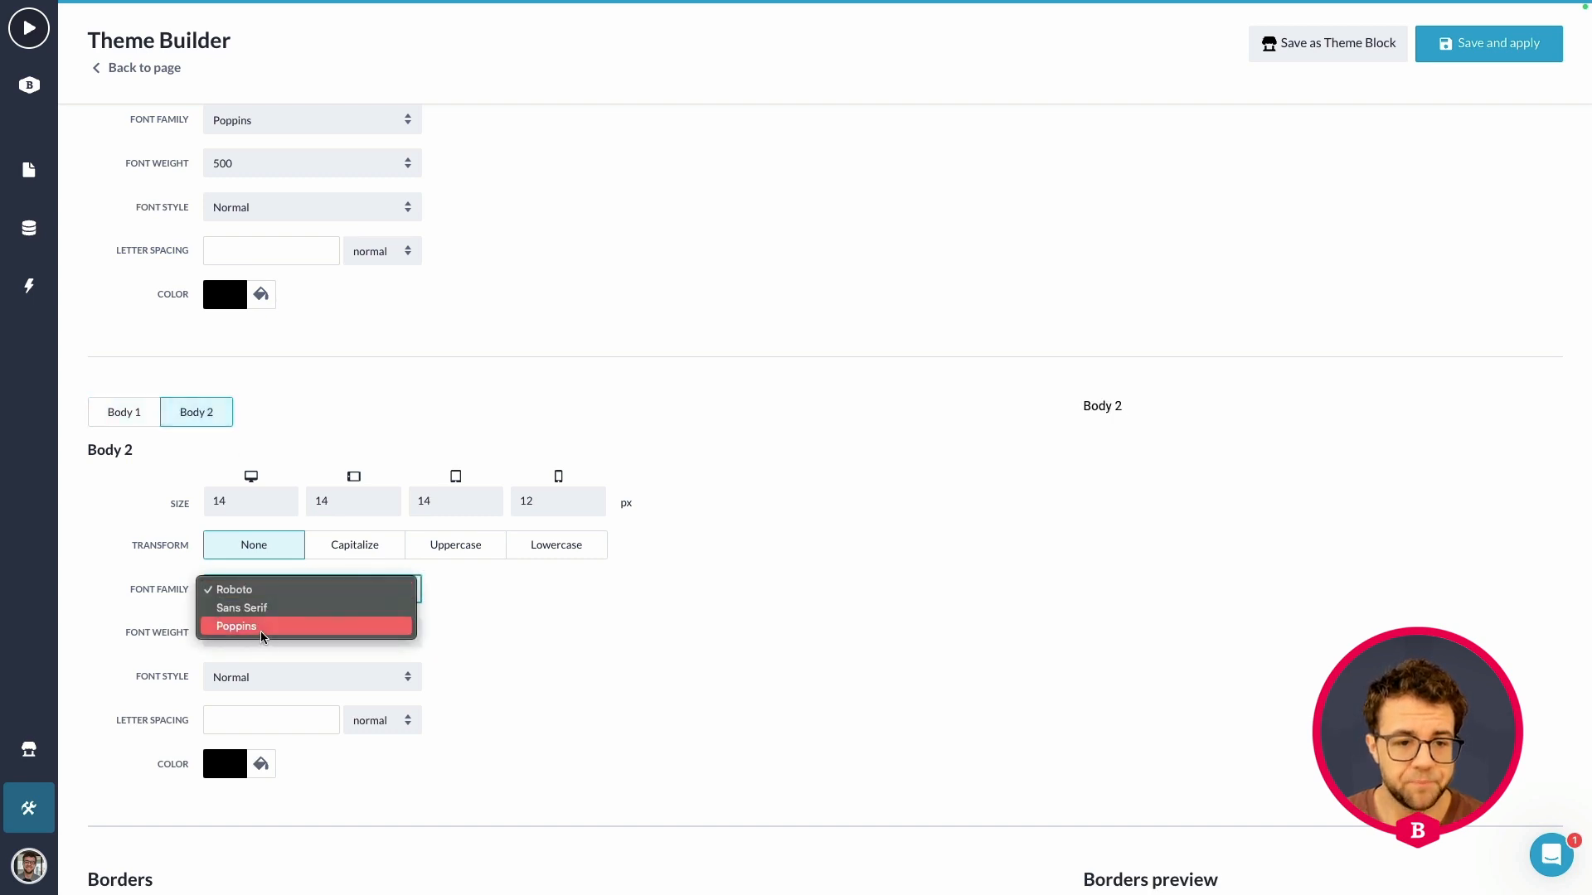
left_click(248, 627)
- Set the mobile font size of the Body 2 typography style to 14 px
scroll(657, 685, "down", 2)
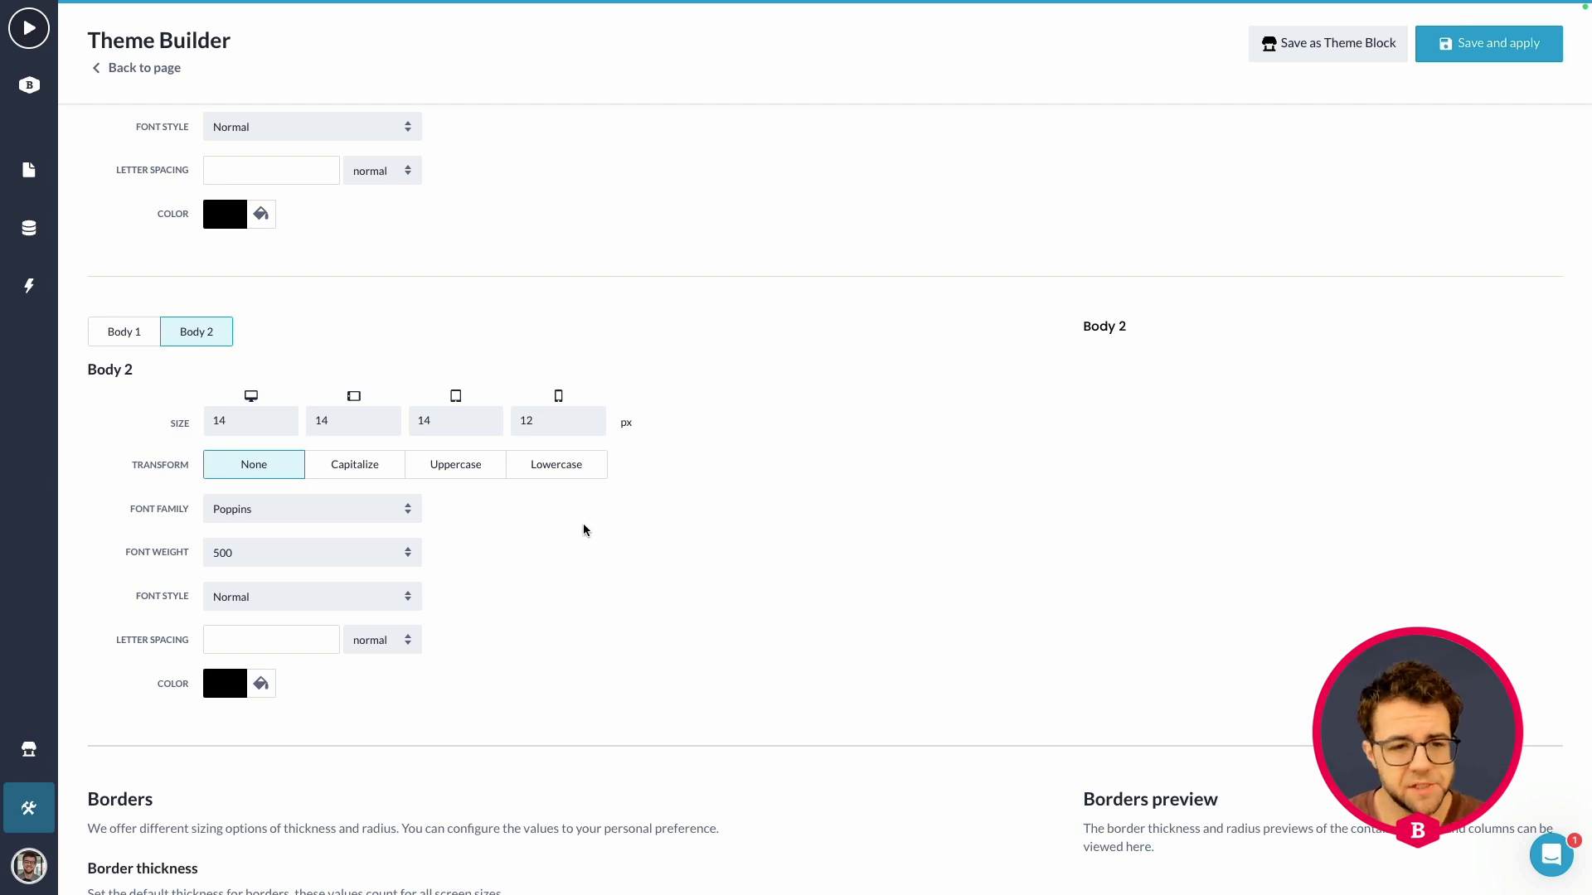
double_click(518, 421)
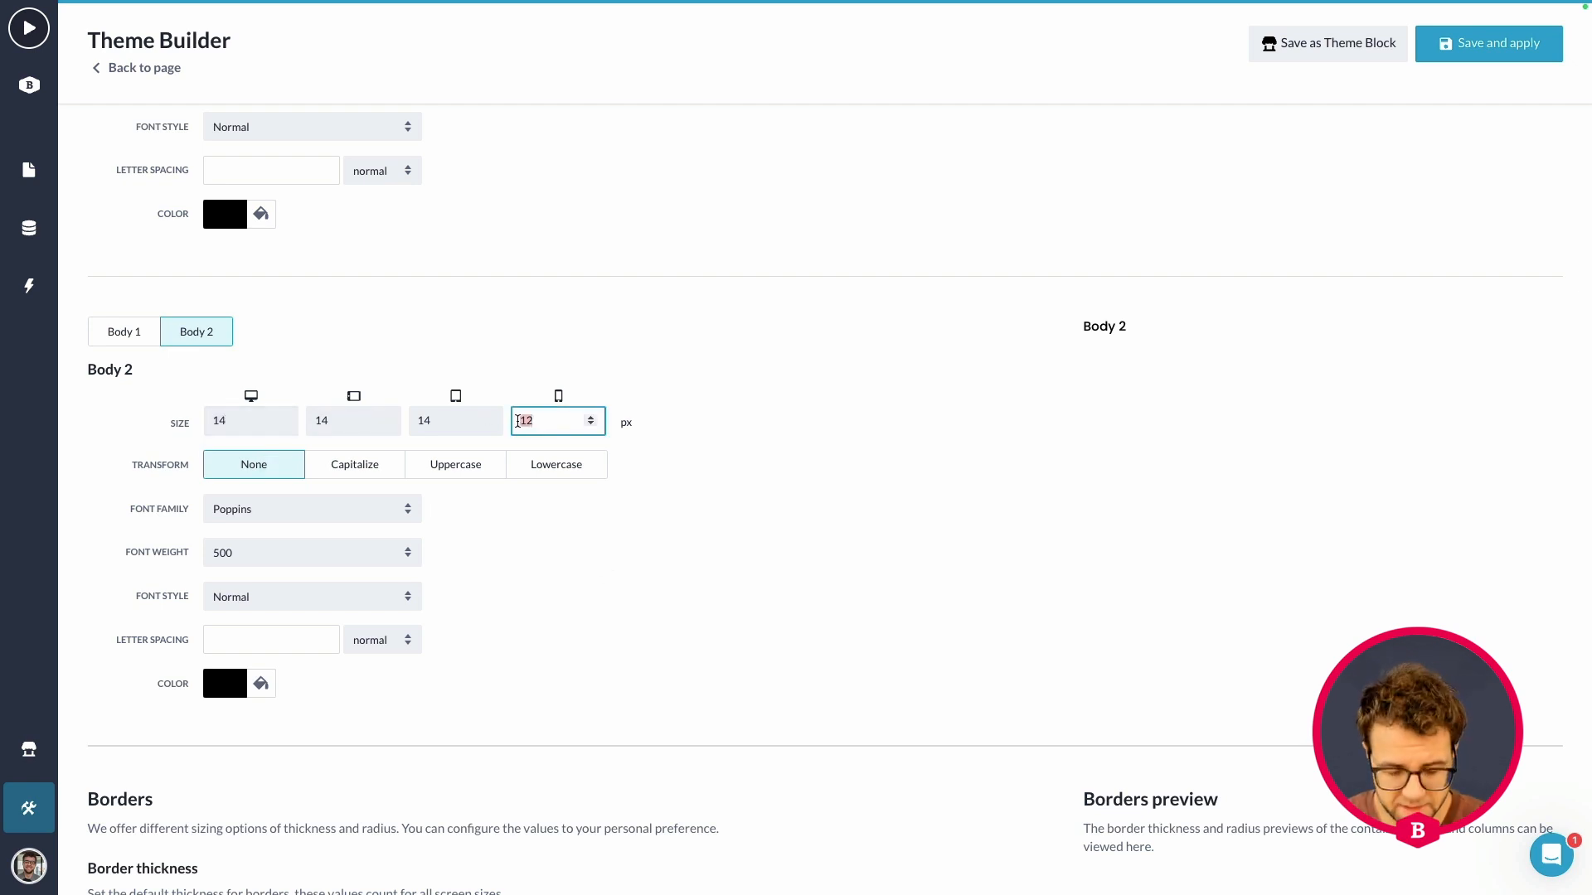
type("14")
left_click(503, 328)
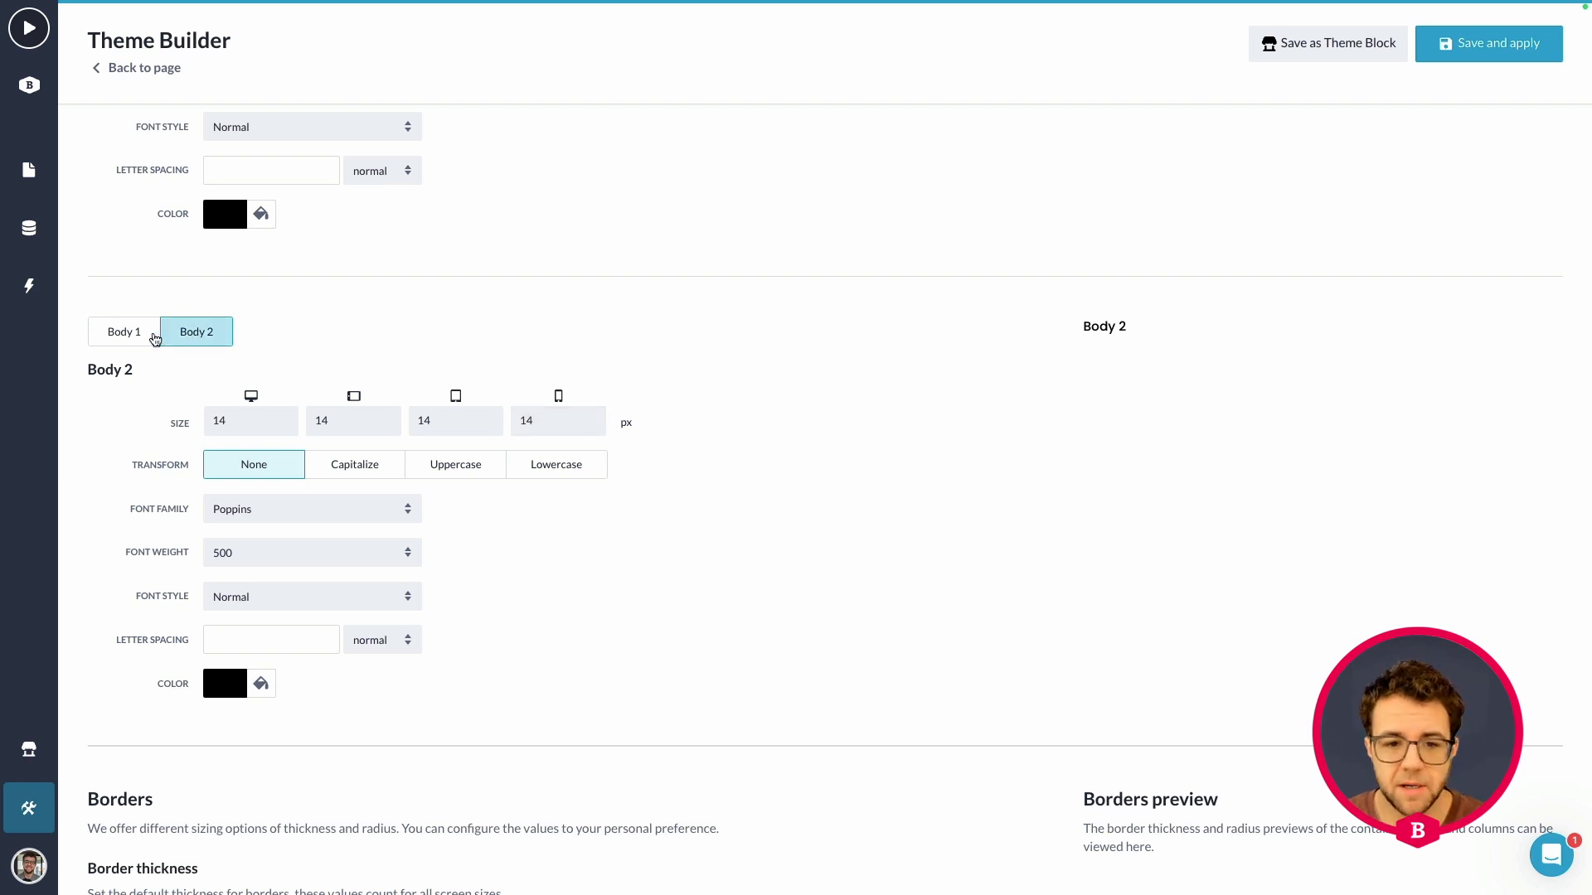
- Set the mobile font size of the Body 1 typography style to 16 px
left_click(147, 334)
double_click(527, 421)
type("16")
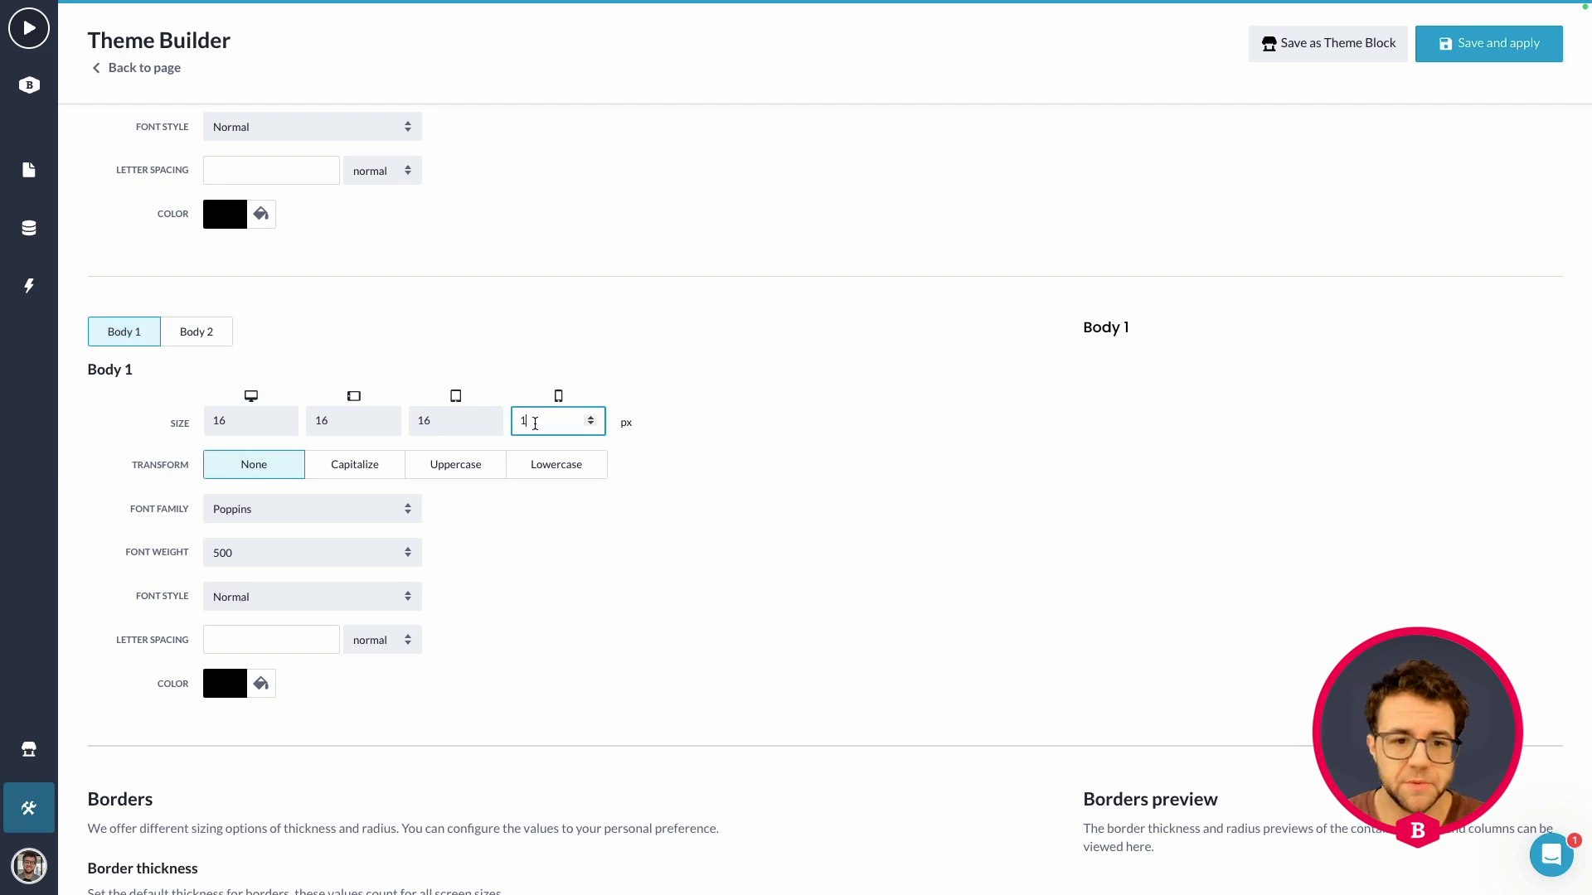
left_click(782, 424)
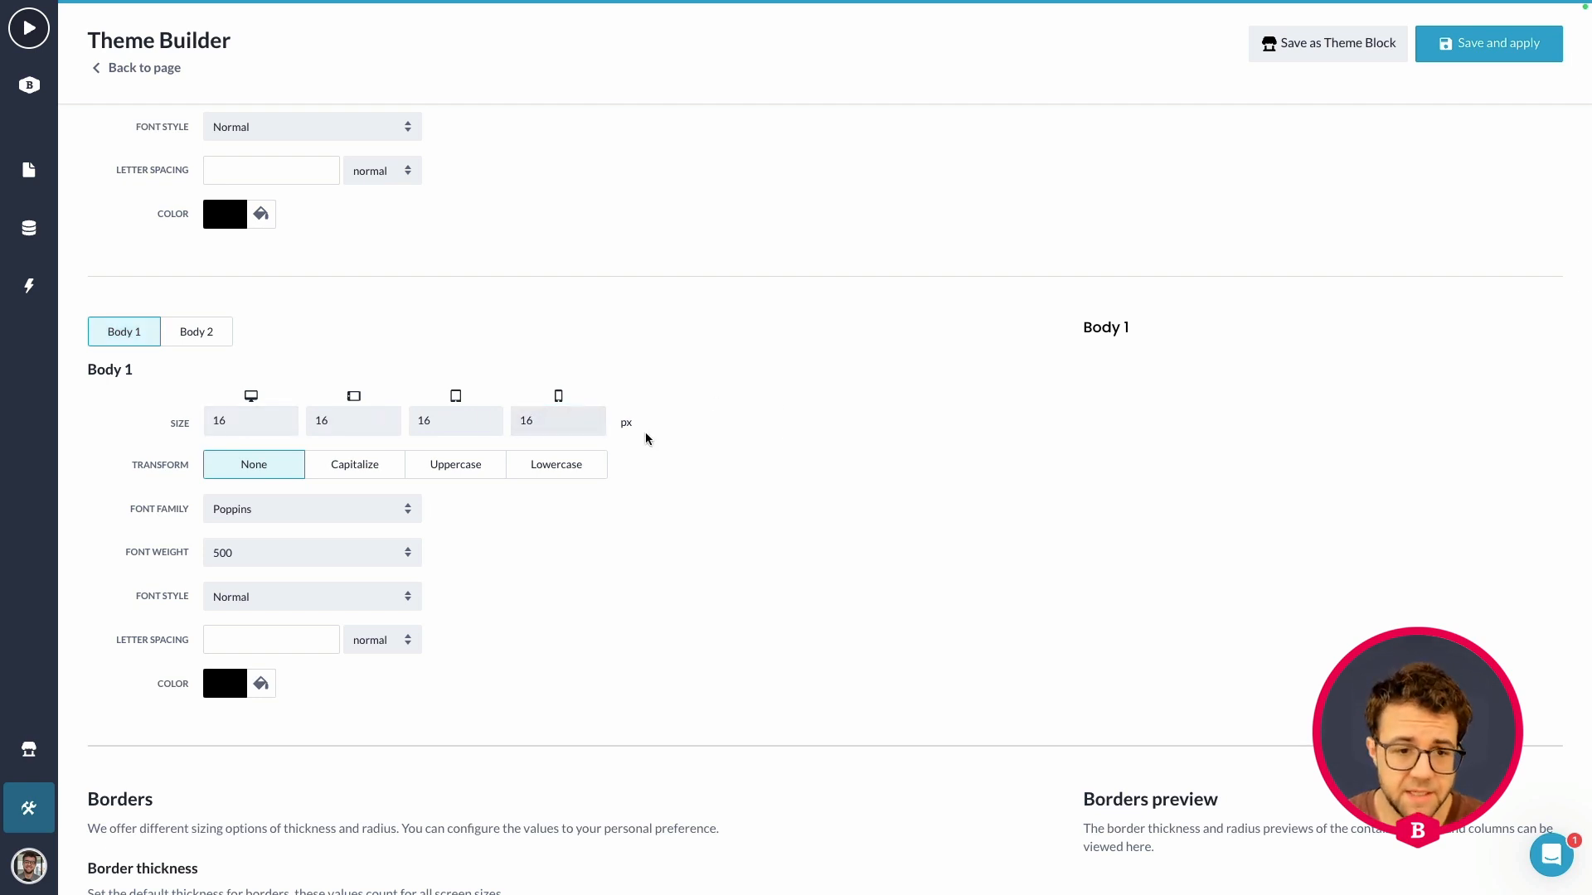
- Review the Body 2 and Title 1 typography settings and their previews in the theme
scroll(679, 473, "down", 1)
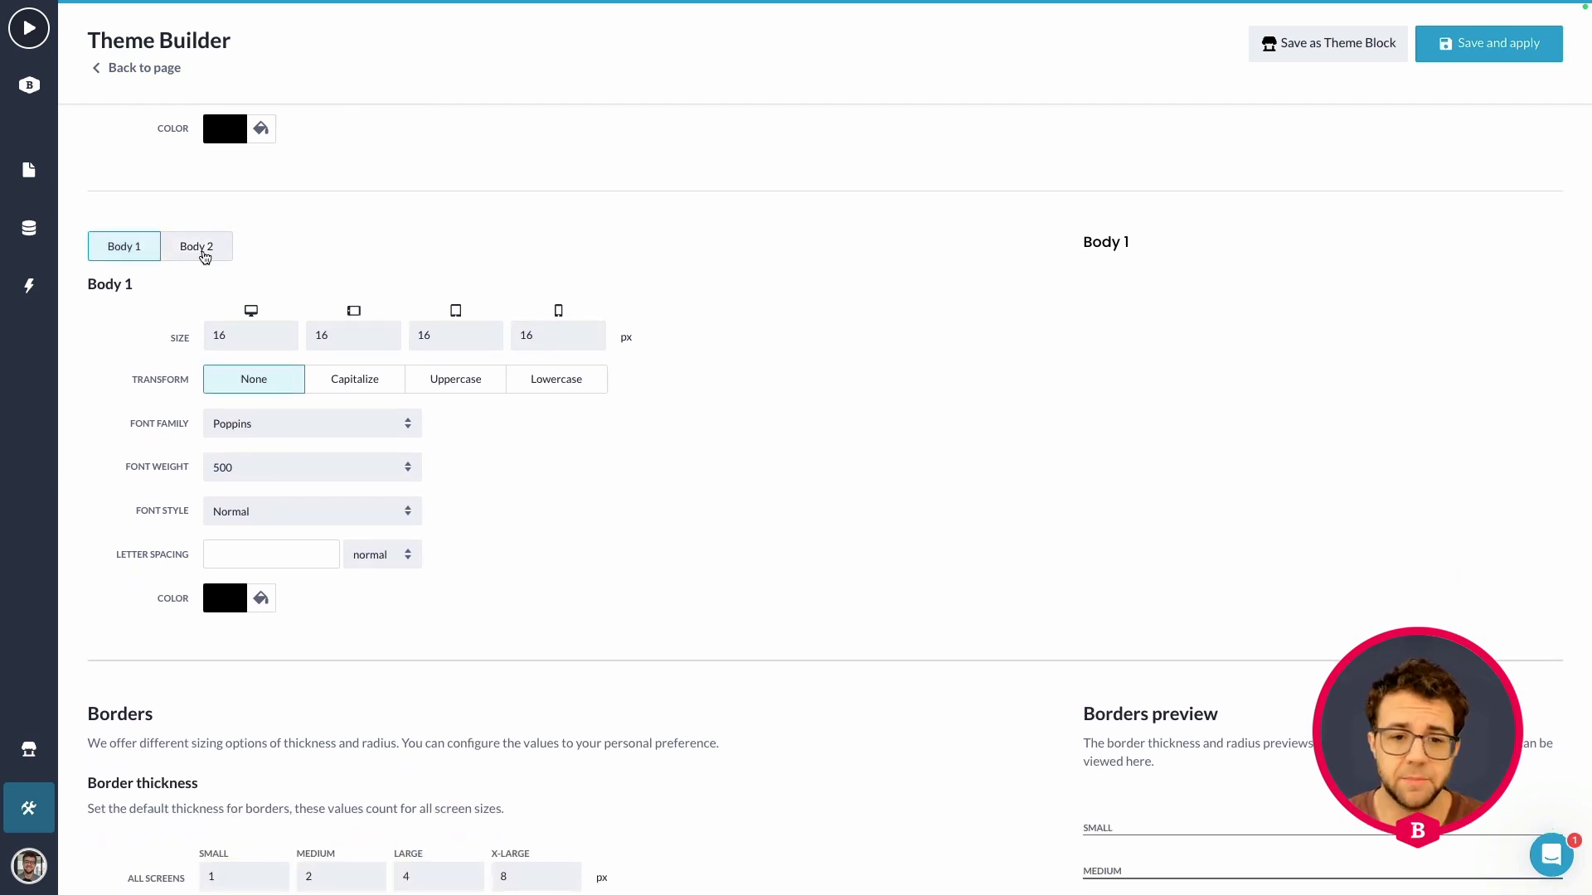
left_click(200, 247)
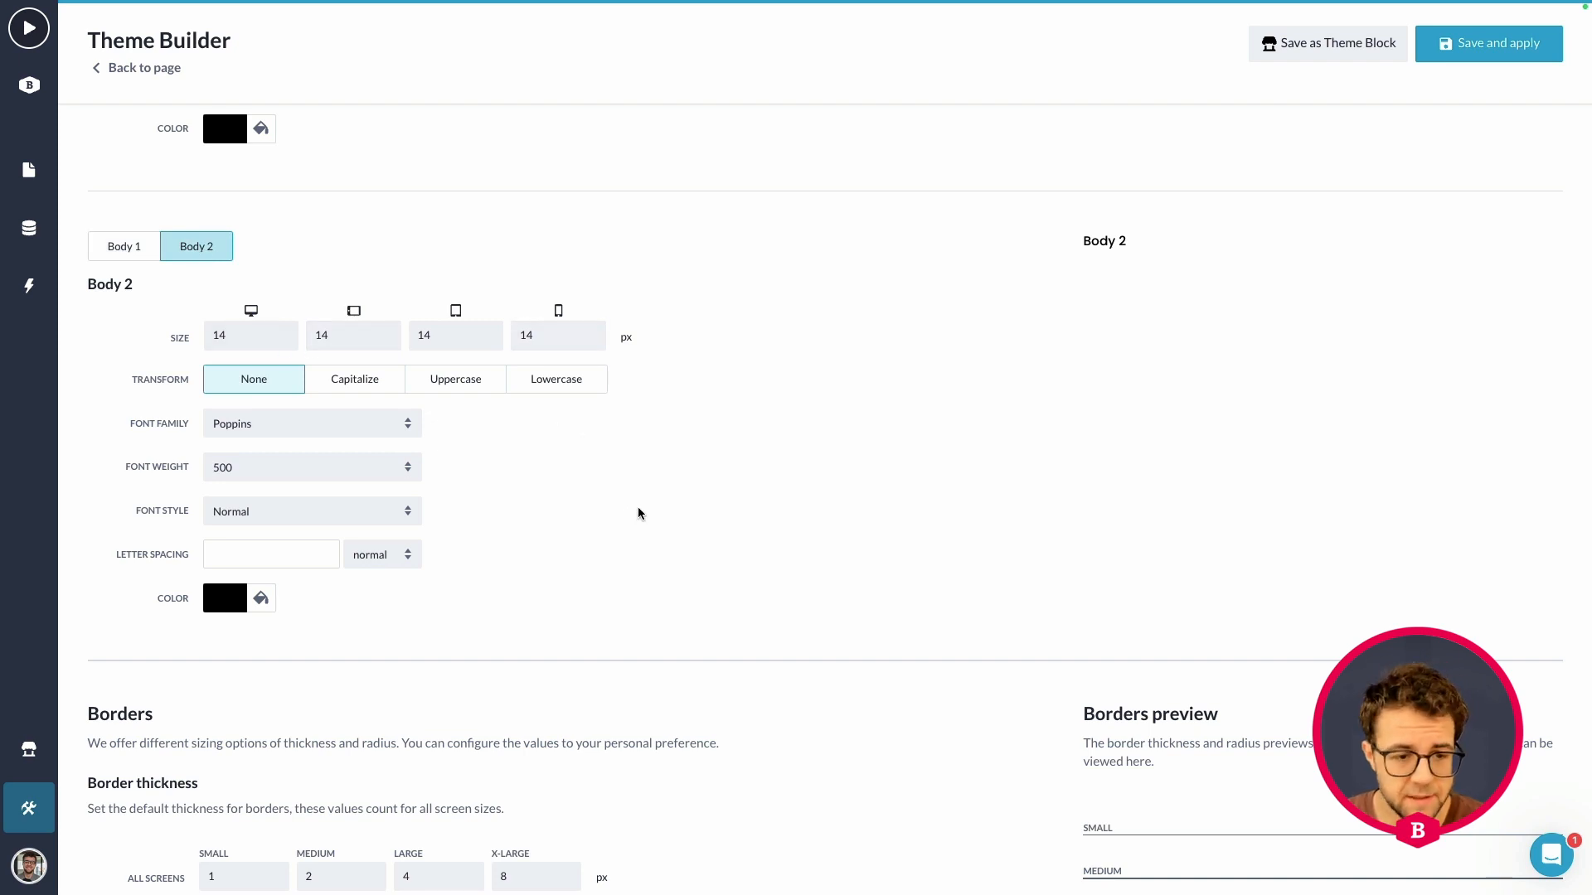
scroll(636, 507, "down", 3)
scroll(635, 504, "up", 9)
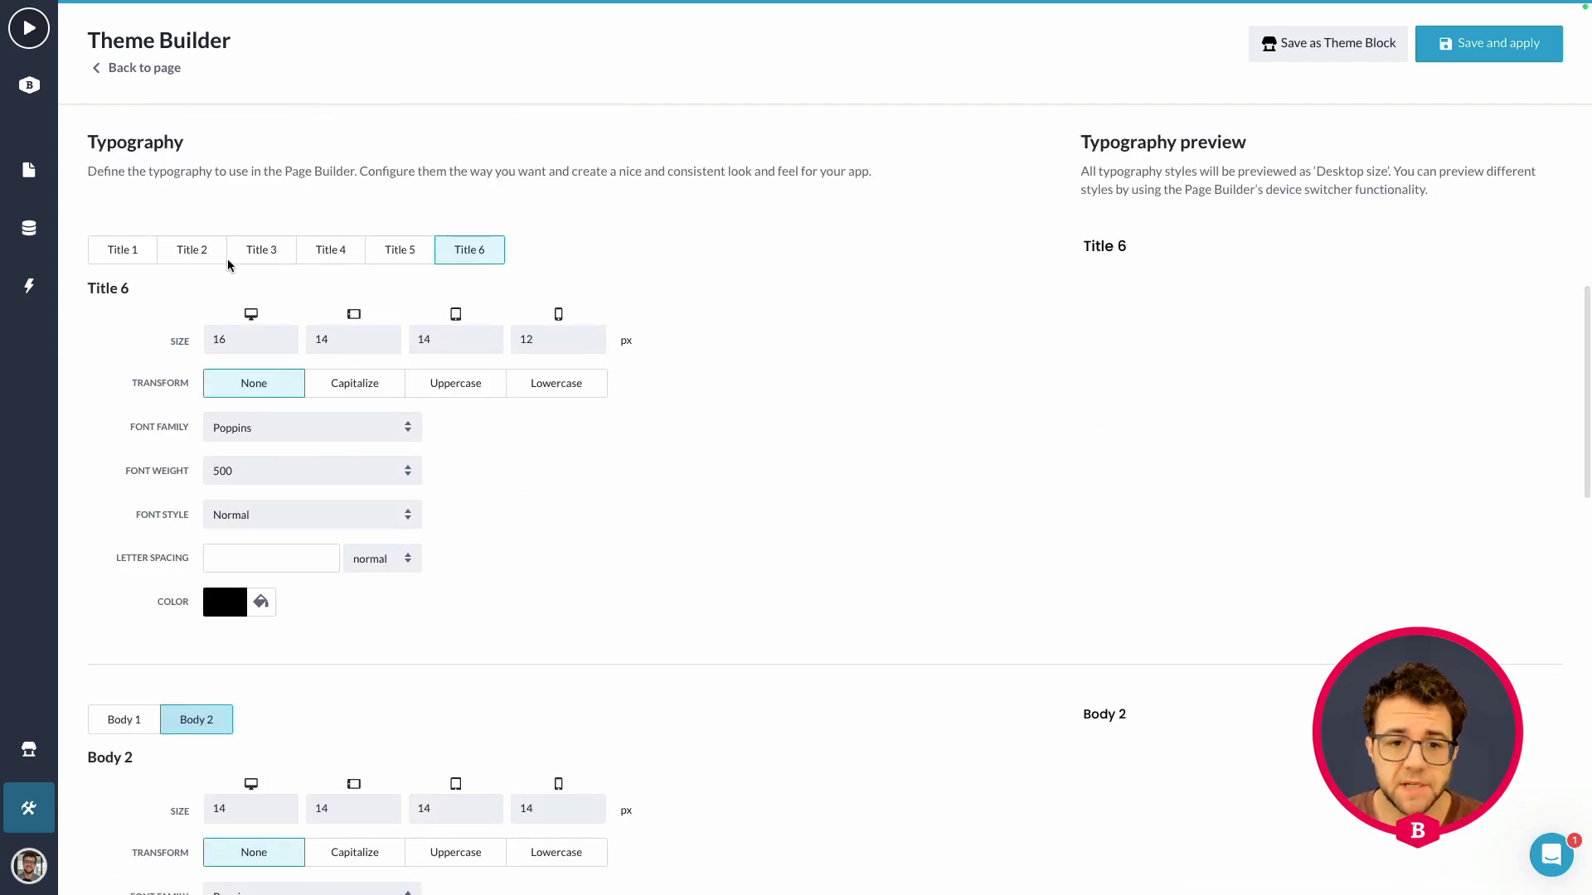
left_click(149, 264)
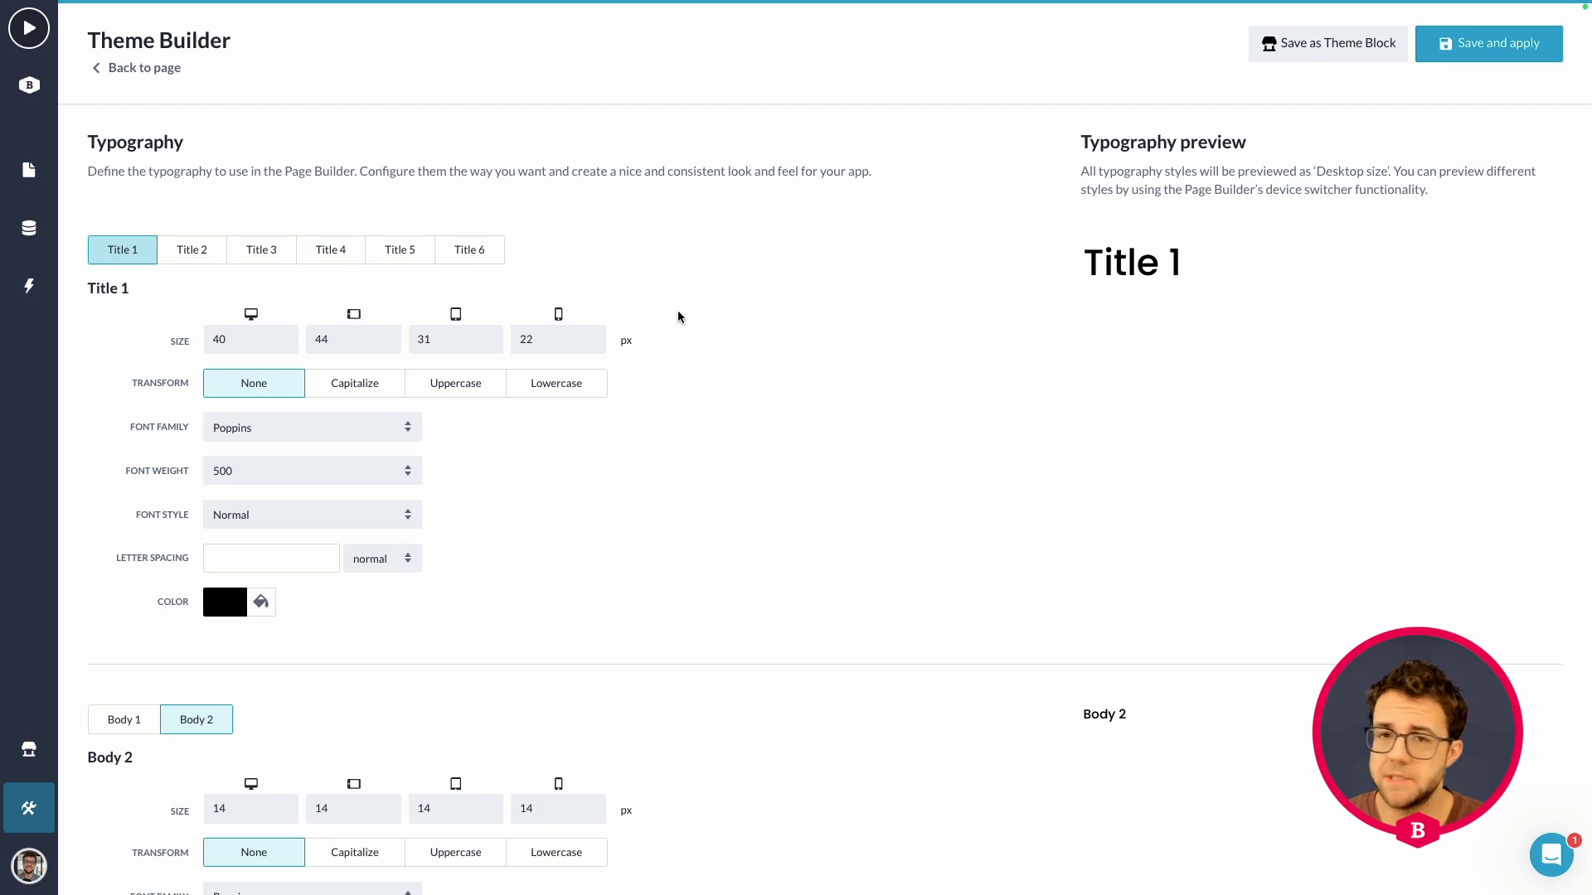
scroll(673, 444, "down", 5)
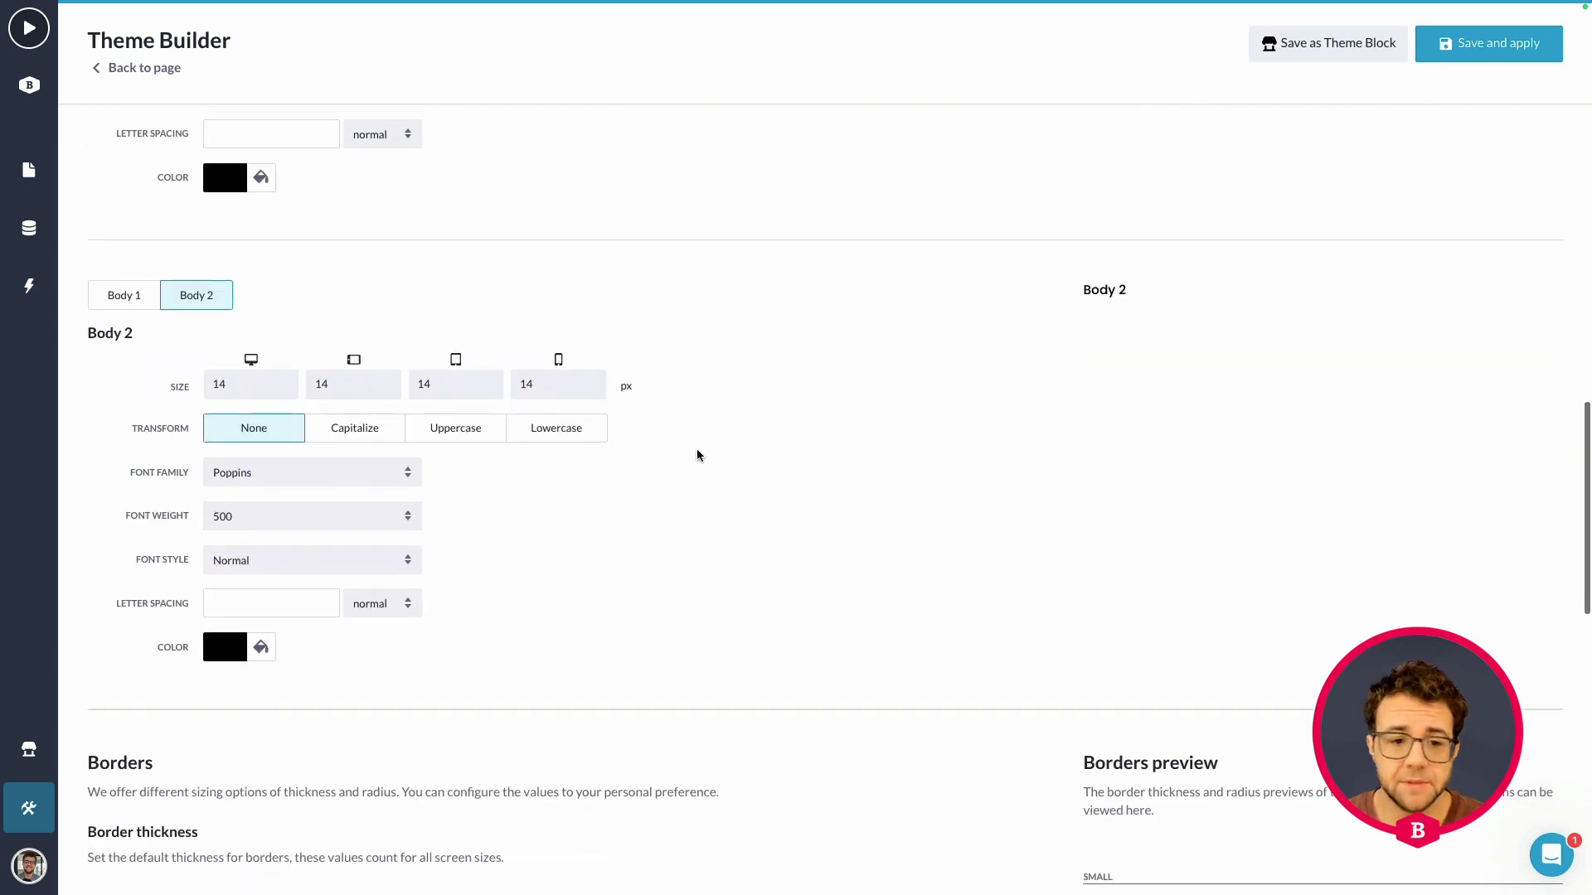
- Save and apply the theme changes and return to the homepagedesign page
scroll(697, 454, "down", 5)
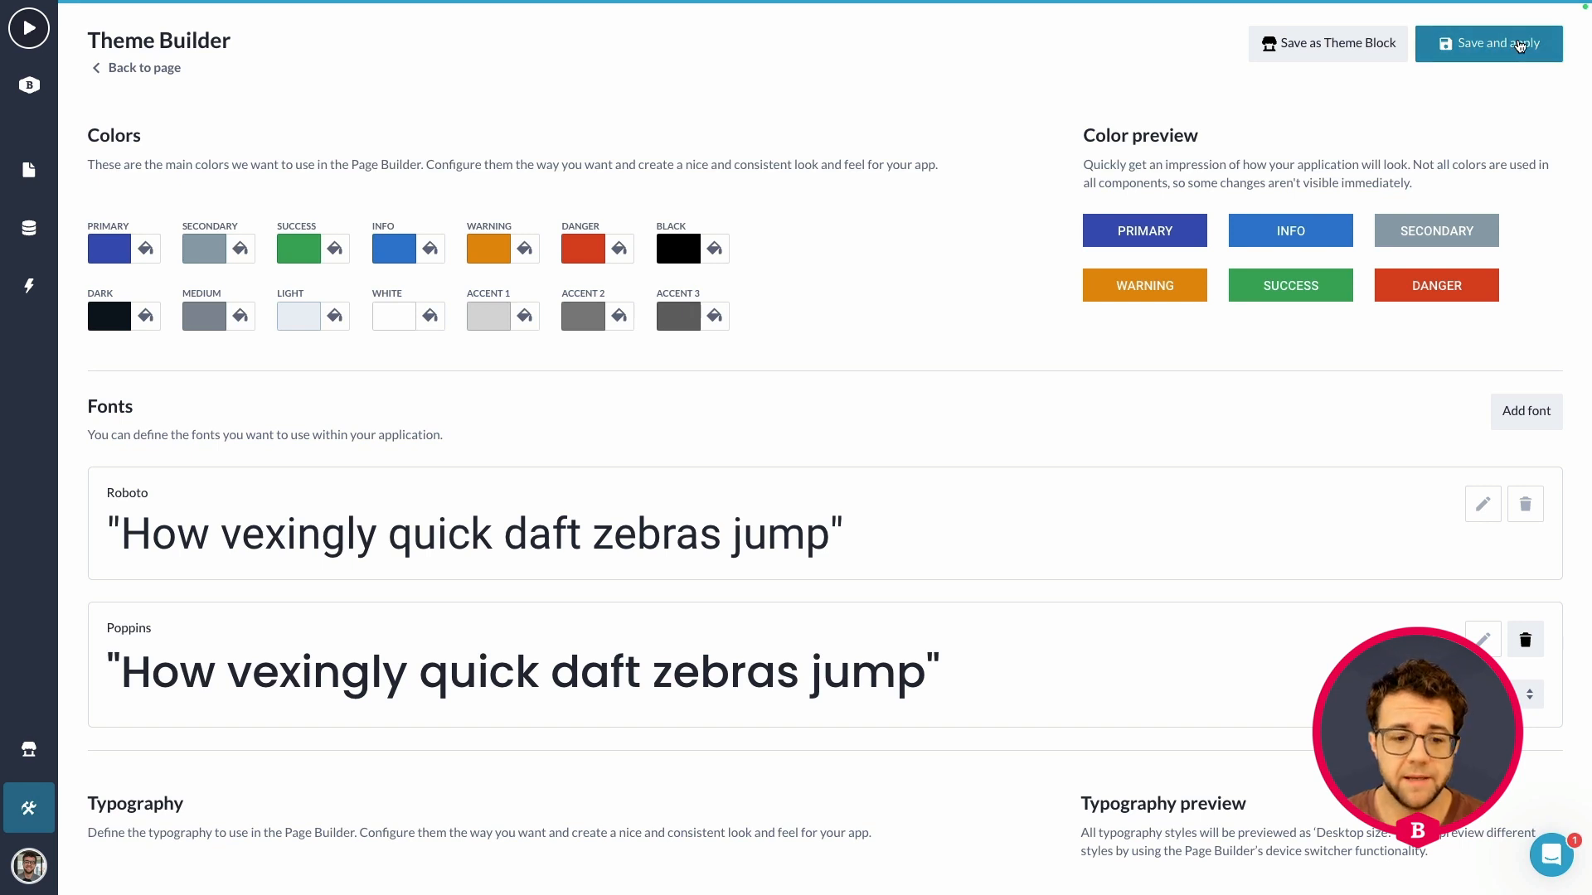
left_click(1519, 46)
left_click(116, 74)
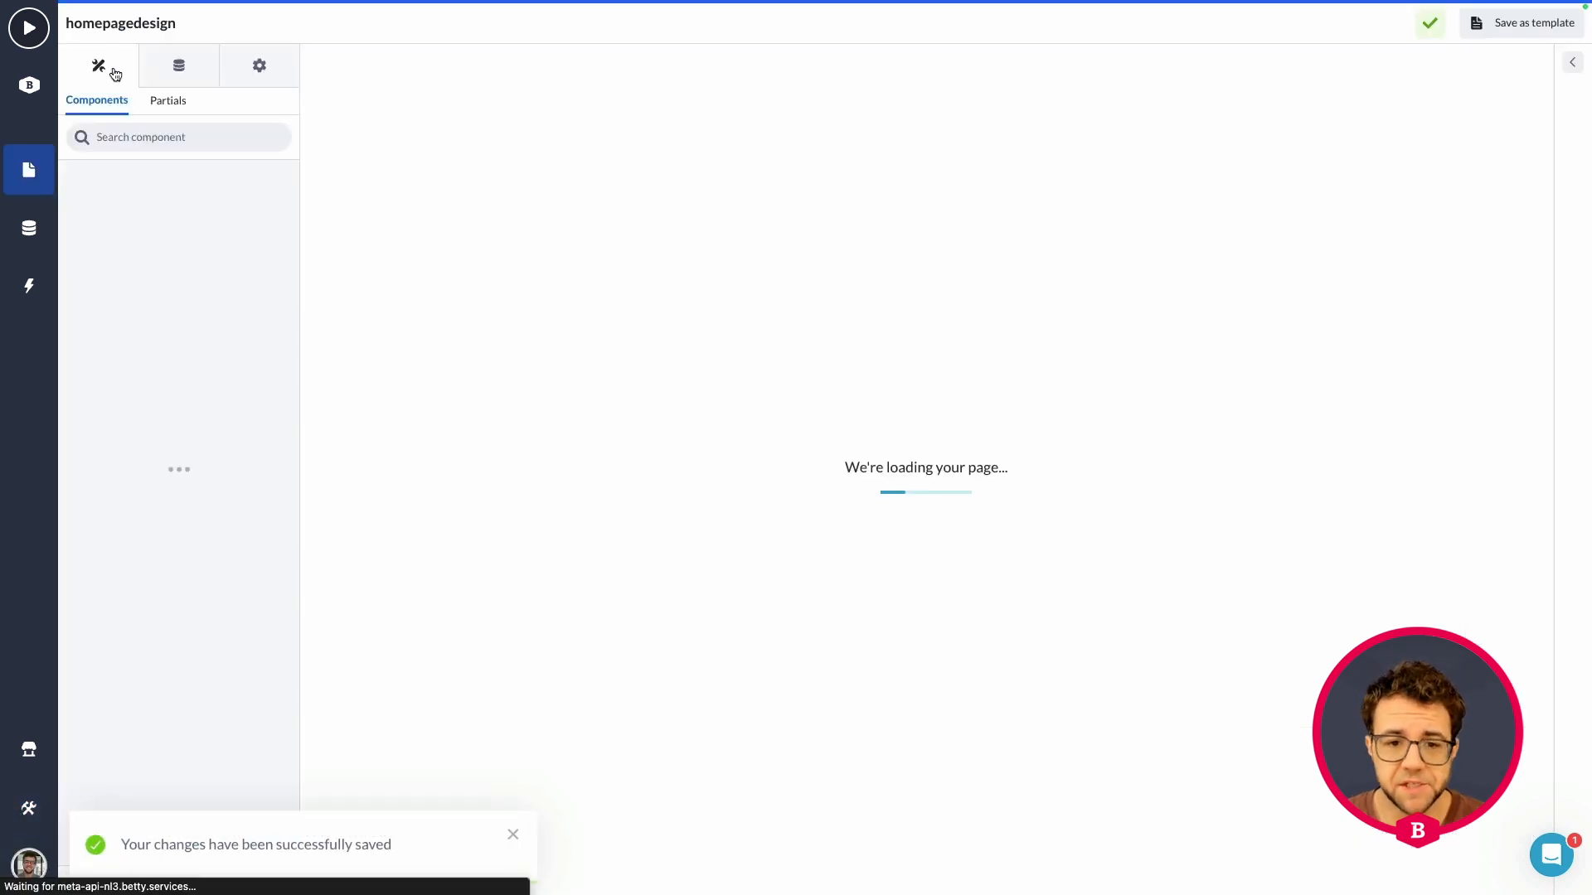
- Set the text color of the welcome title in the blue header to White
left_click(486, 236)
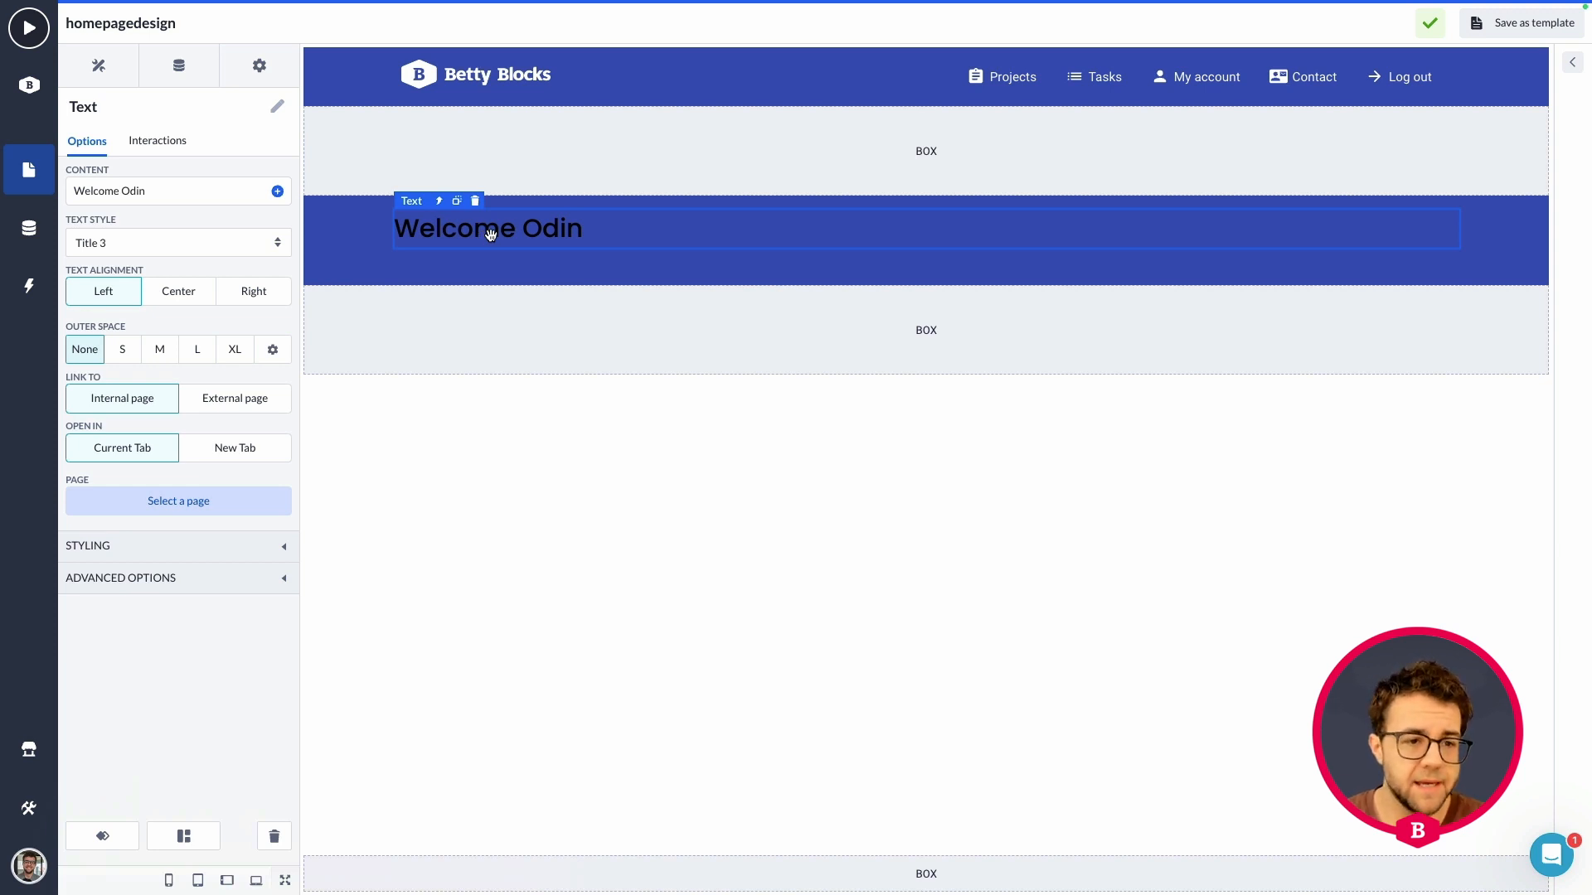
left_click(155, 547)
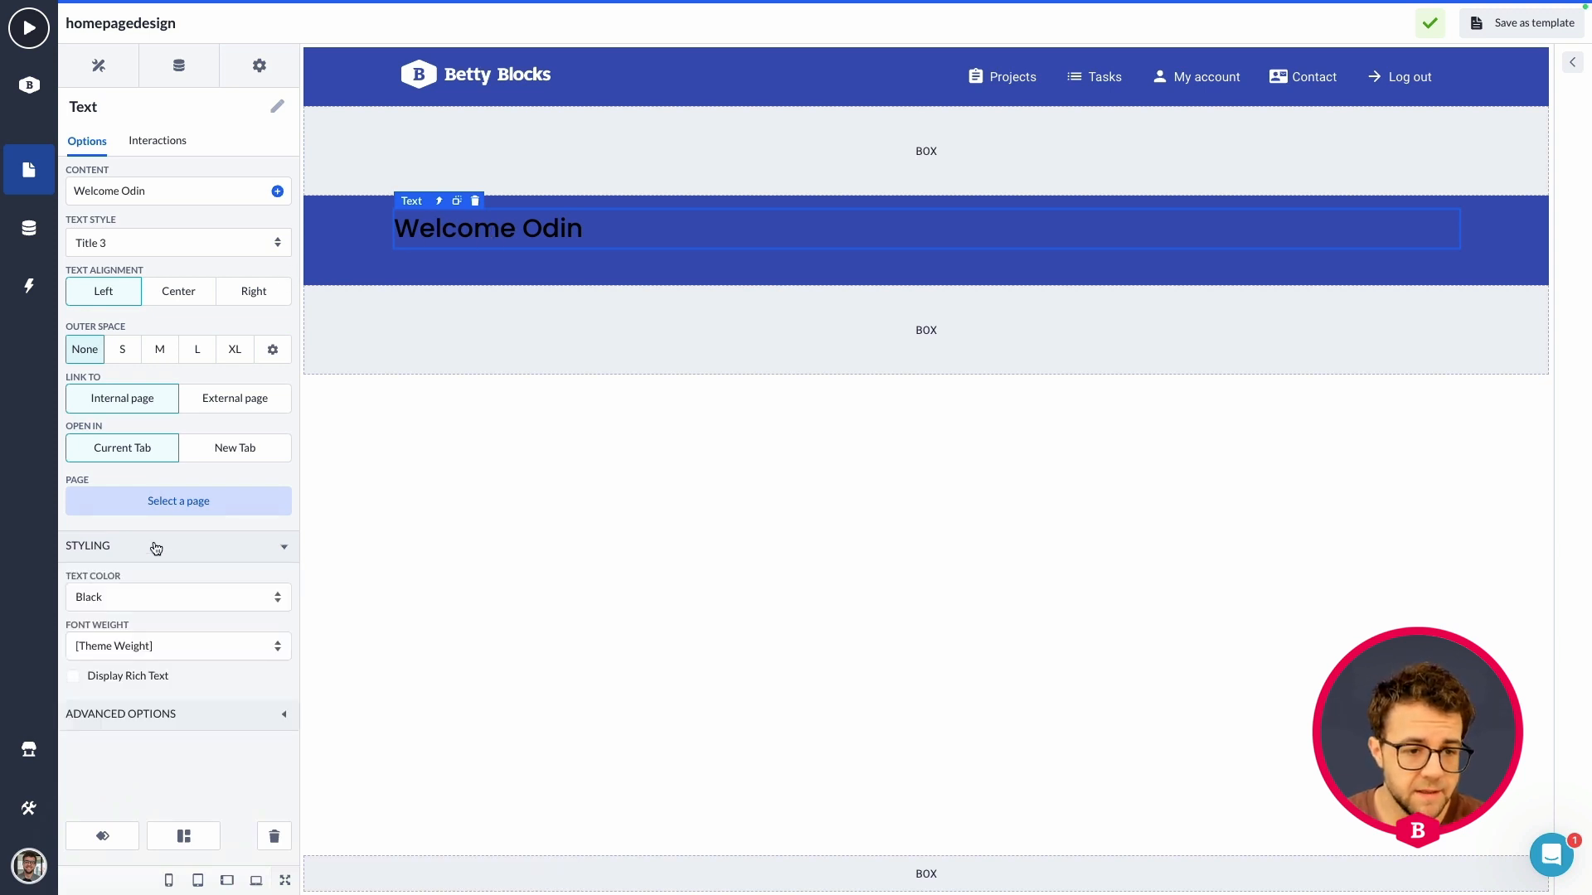
left_click(154, 598)
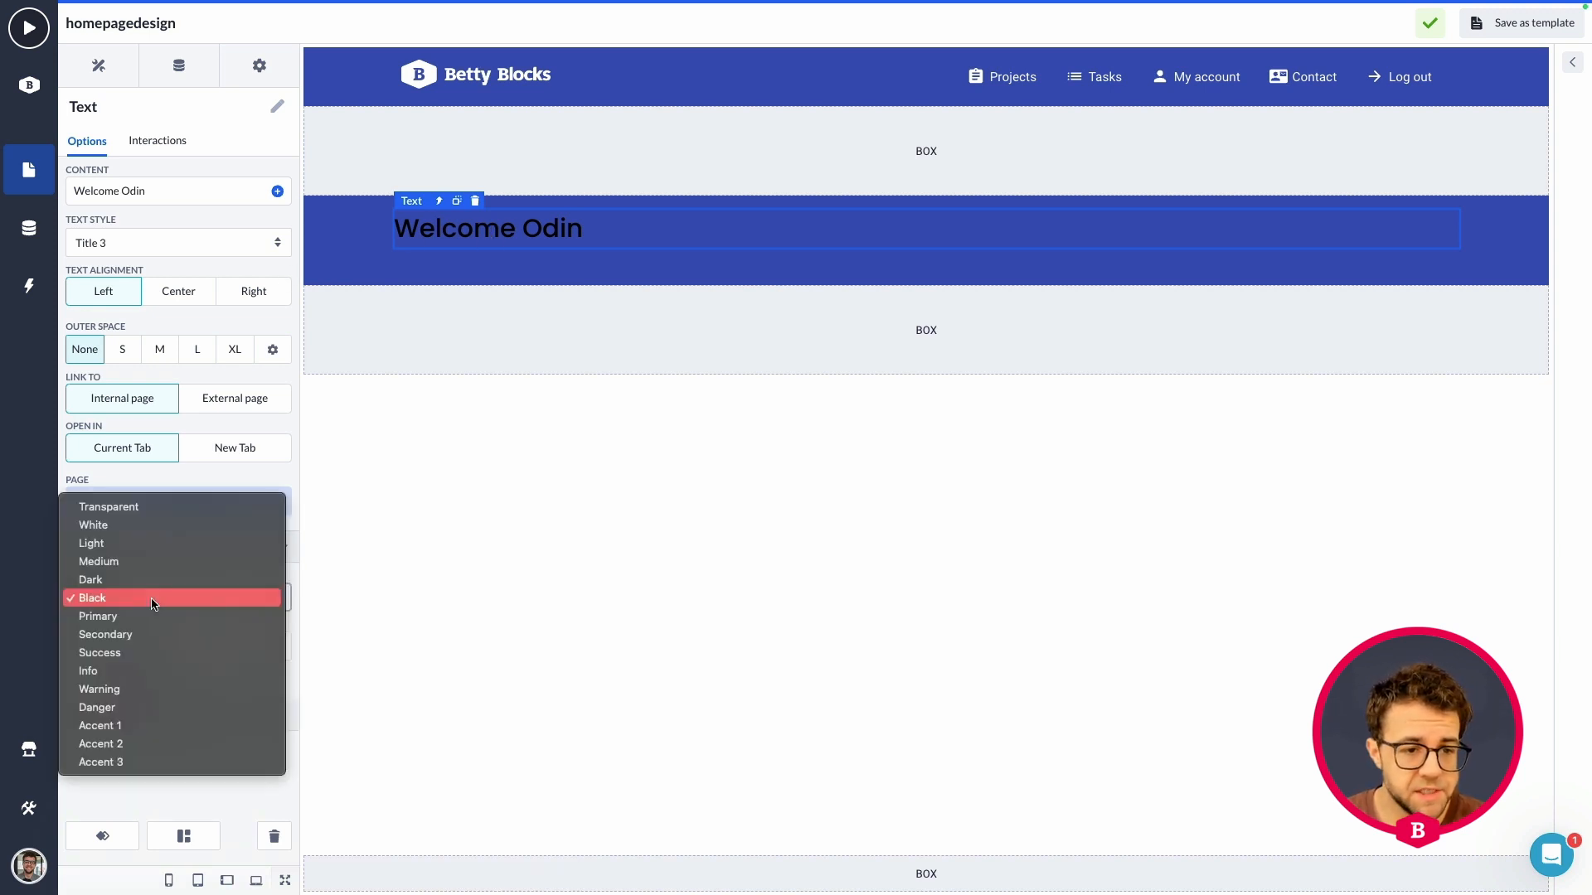
left_click(129, 527)
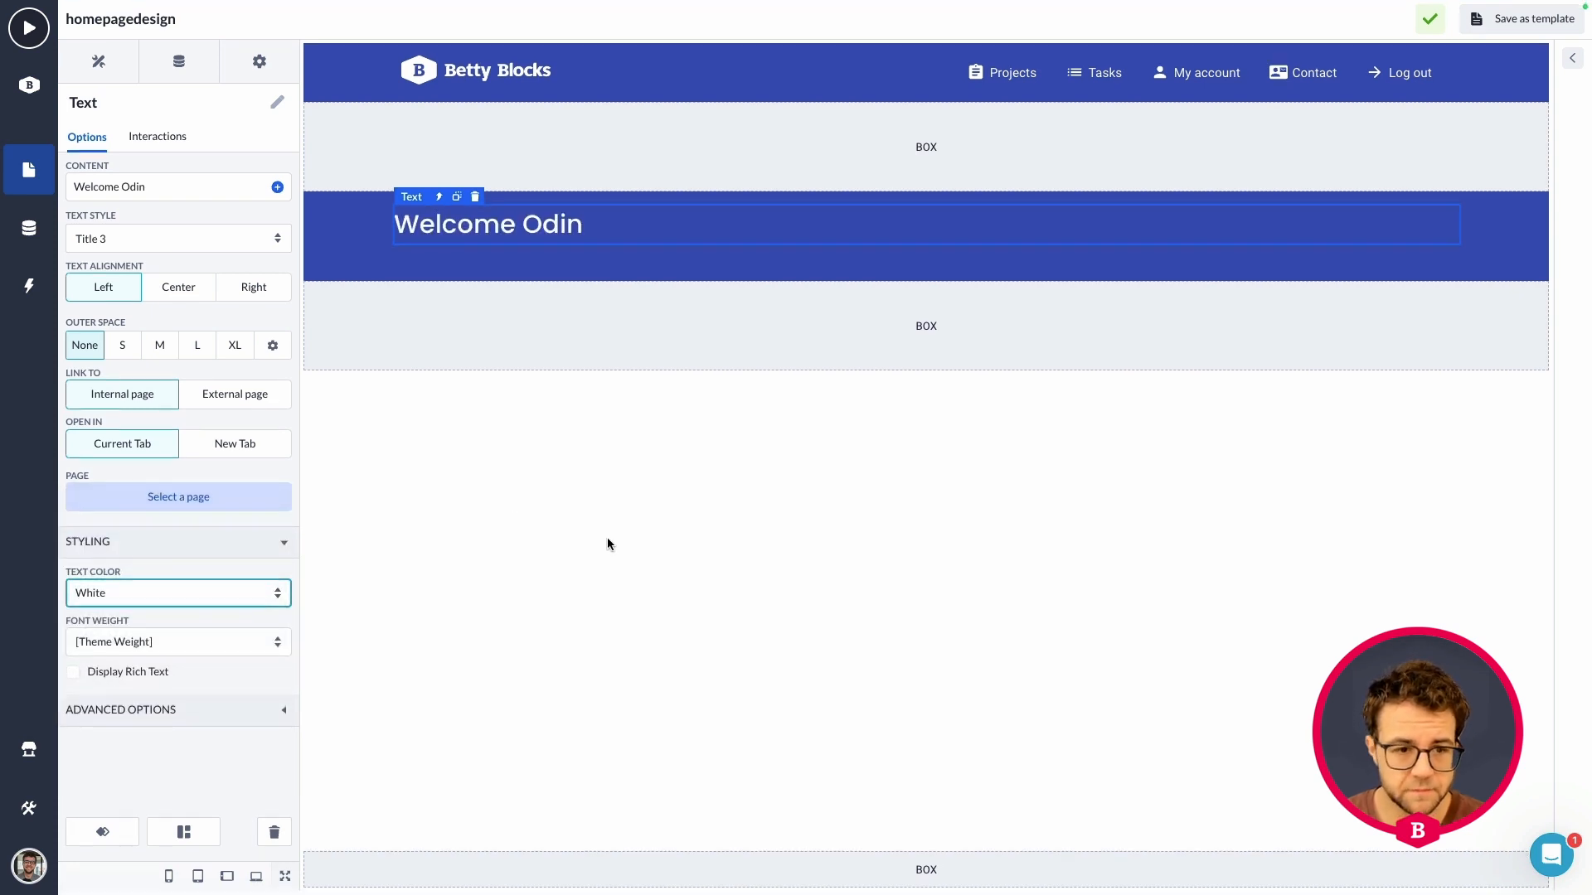
- Try font weight 400 on the welcome title and restore it to the theme weight
left_click(166, 646)
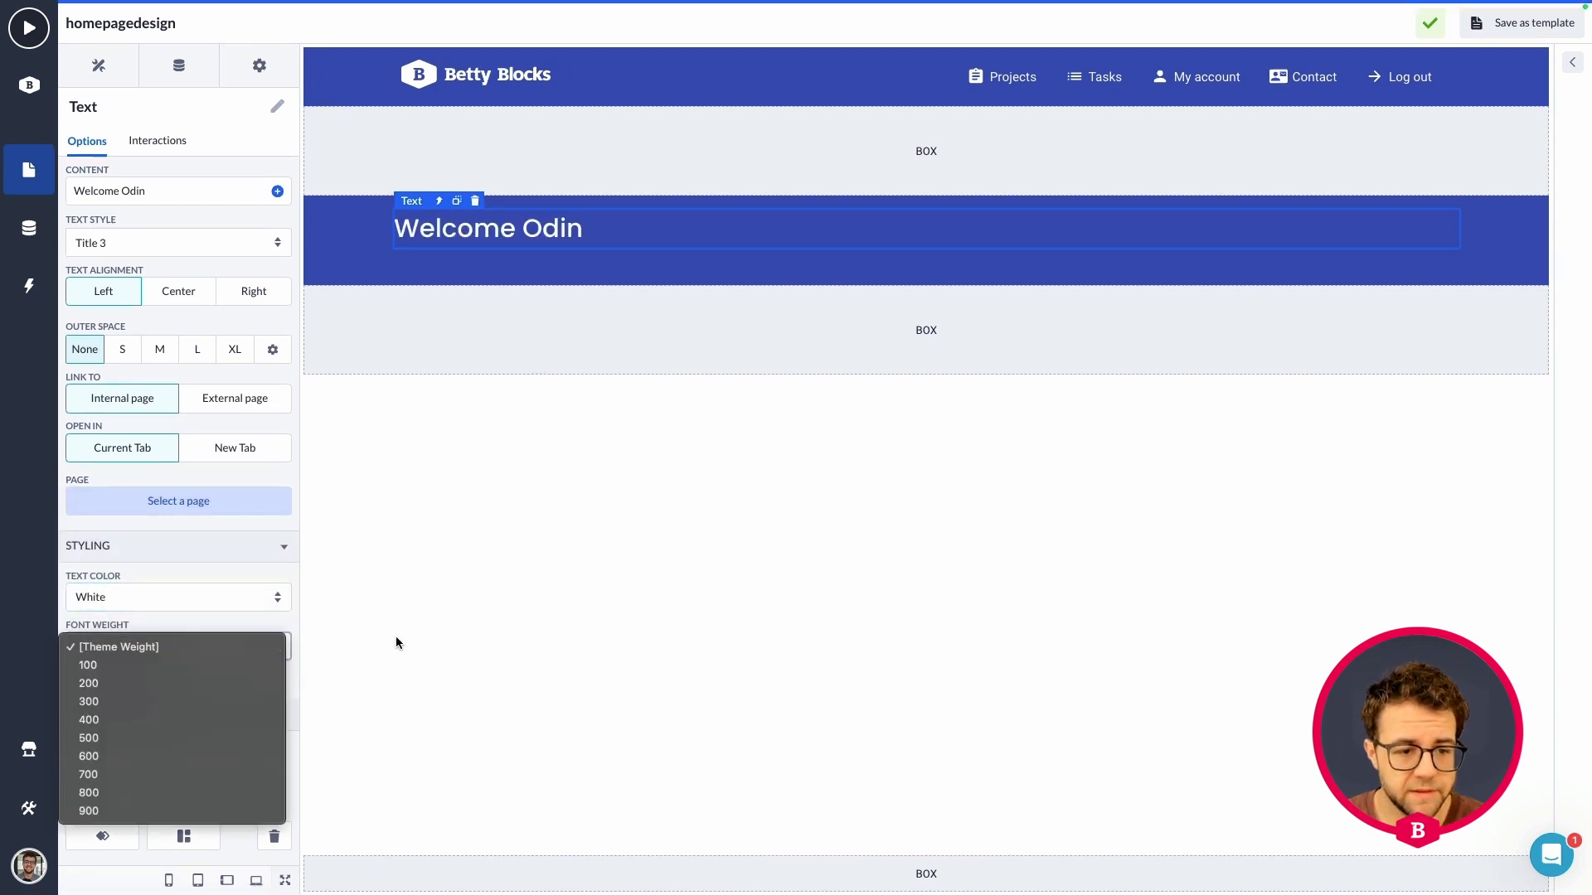
left_click(173, 716)
left_click(184, 655)
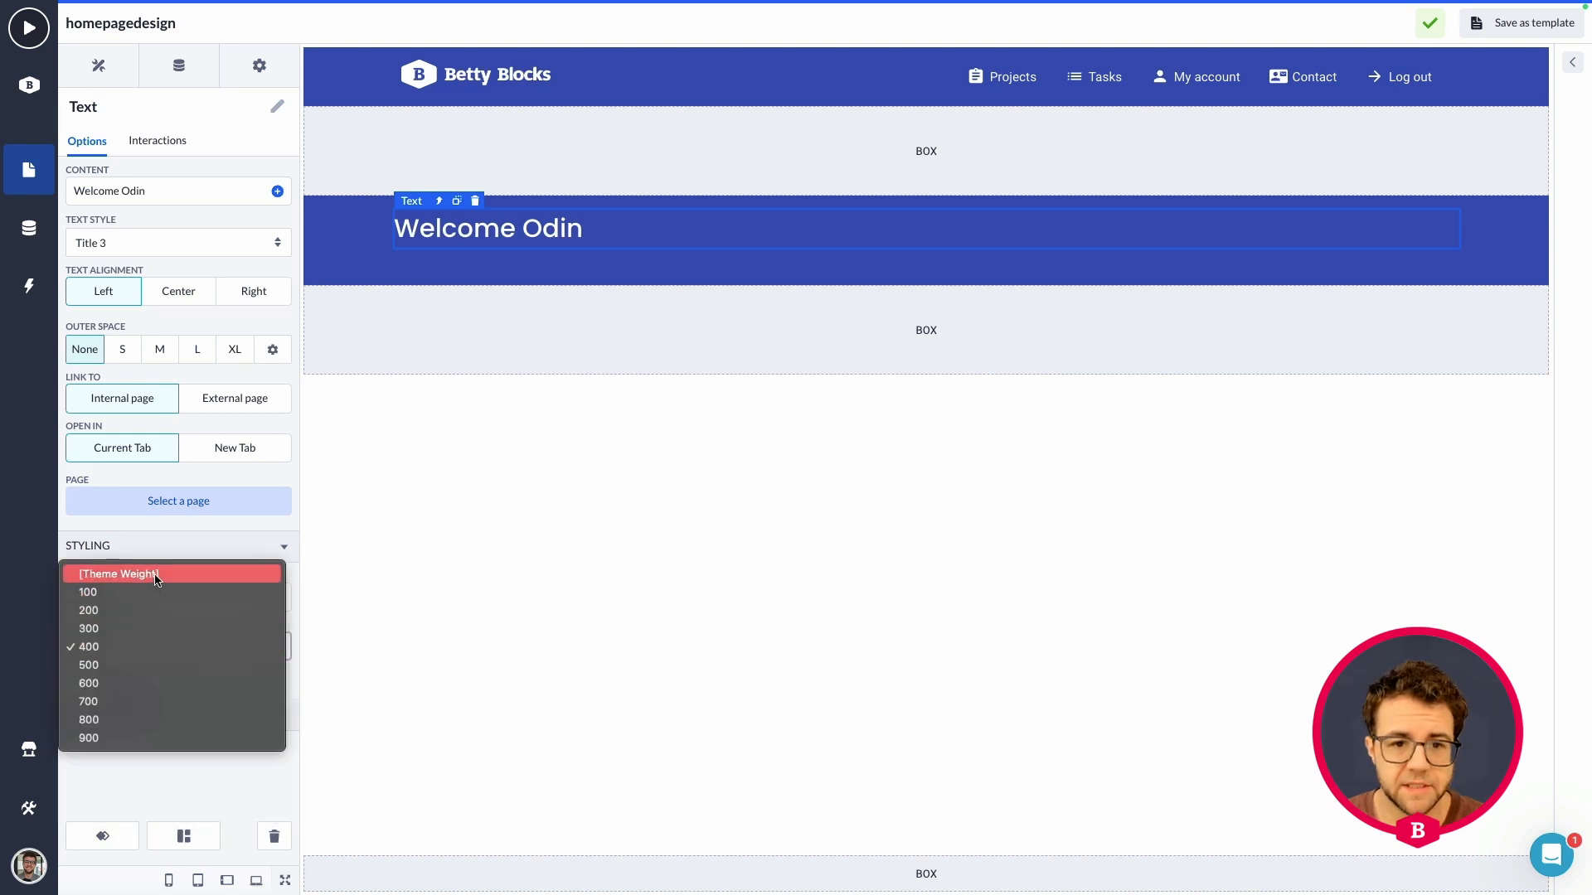
left_click(153, 572)
left_click(715, 604)
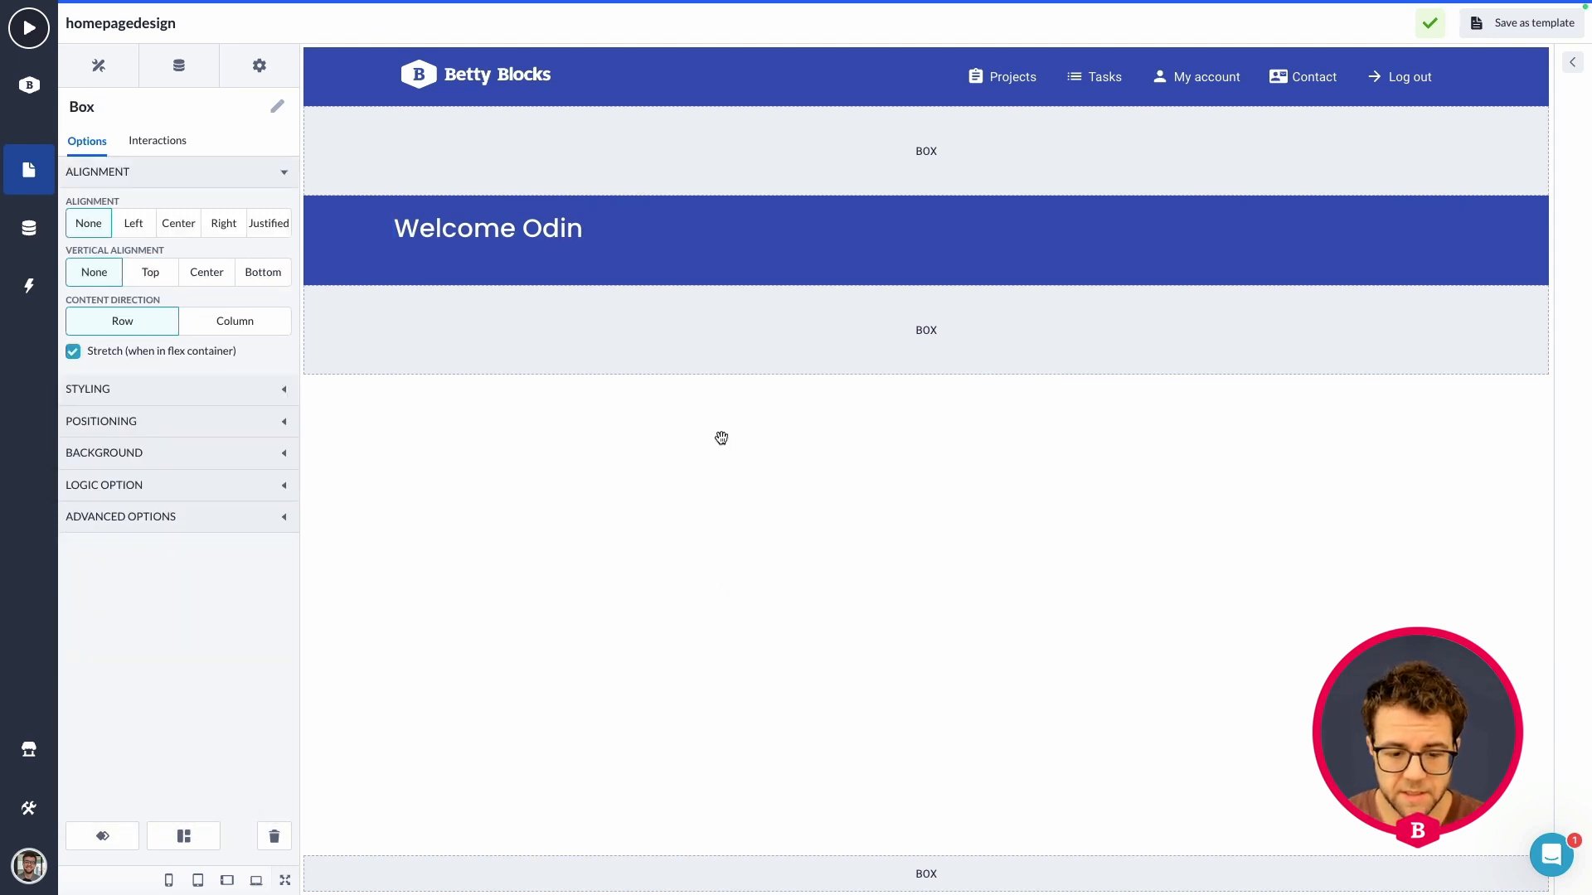
left_click(745, 403)
left_click(448, 231)
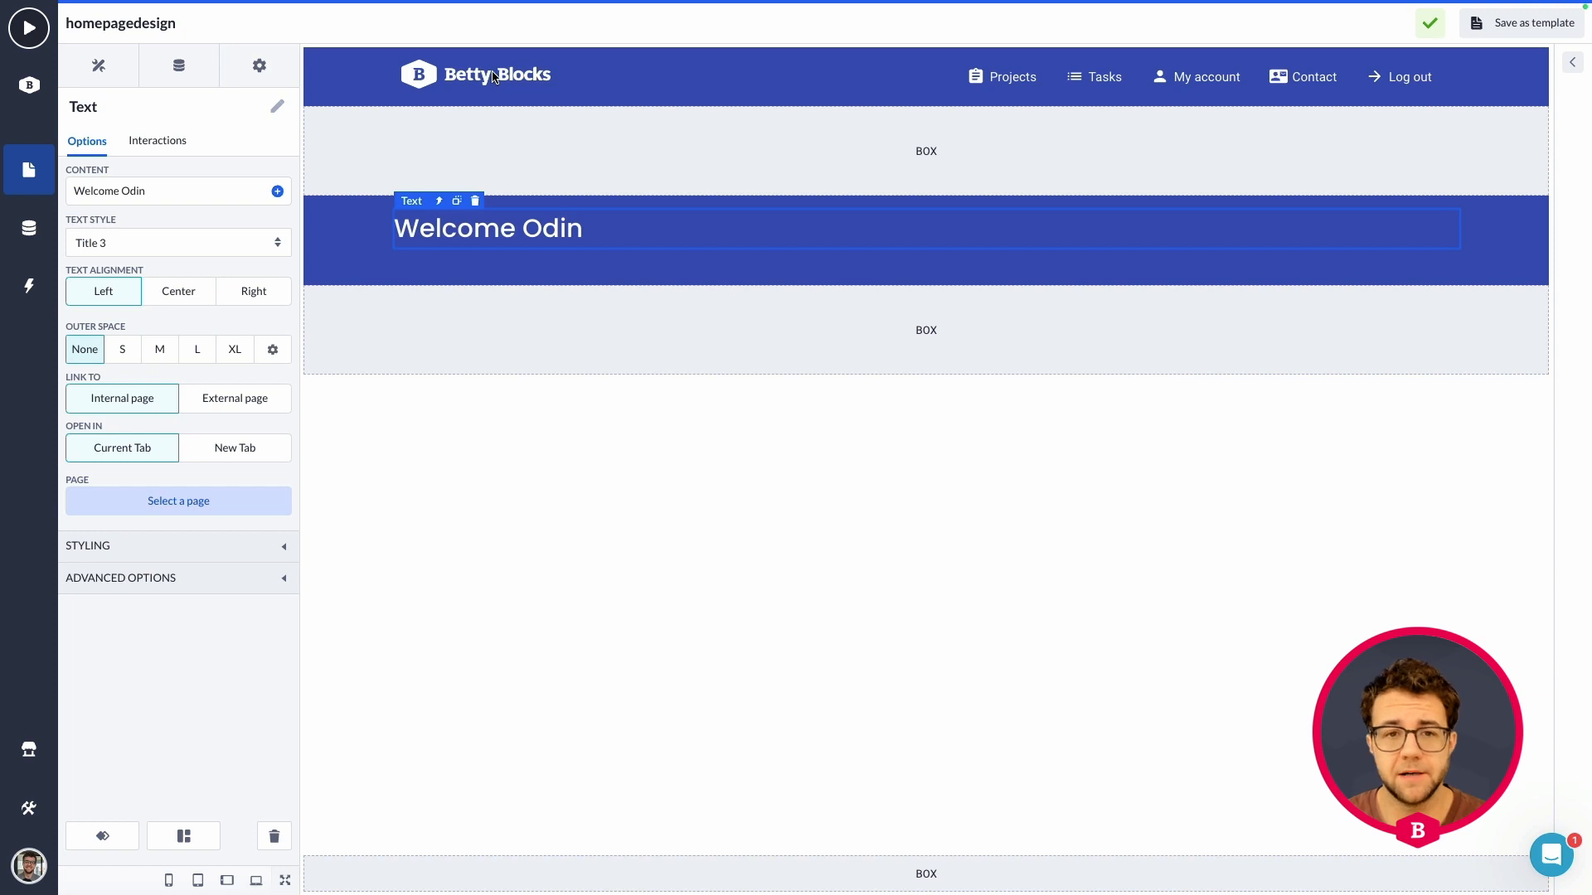
left_click(536, 166)
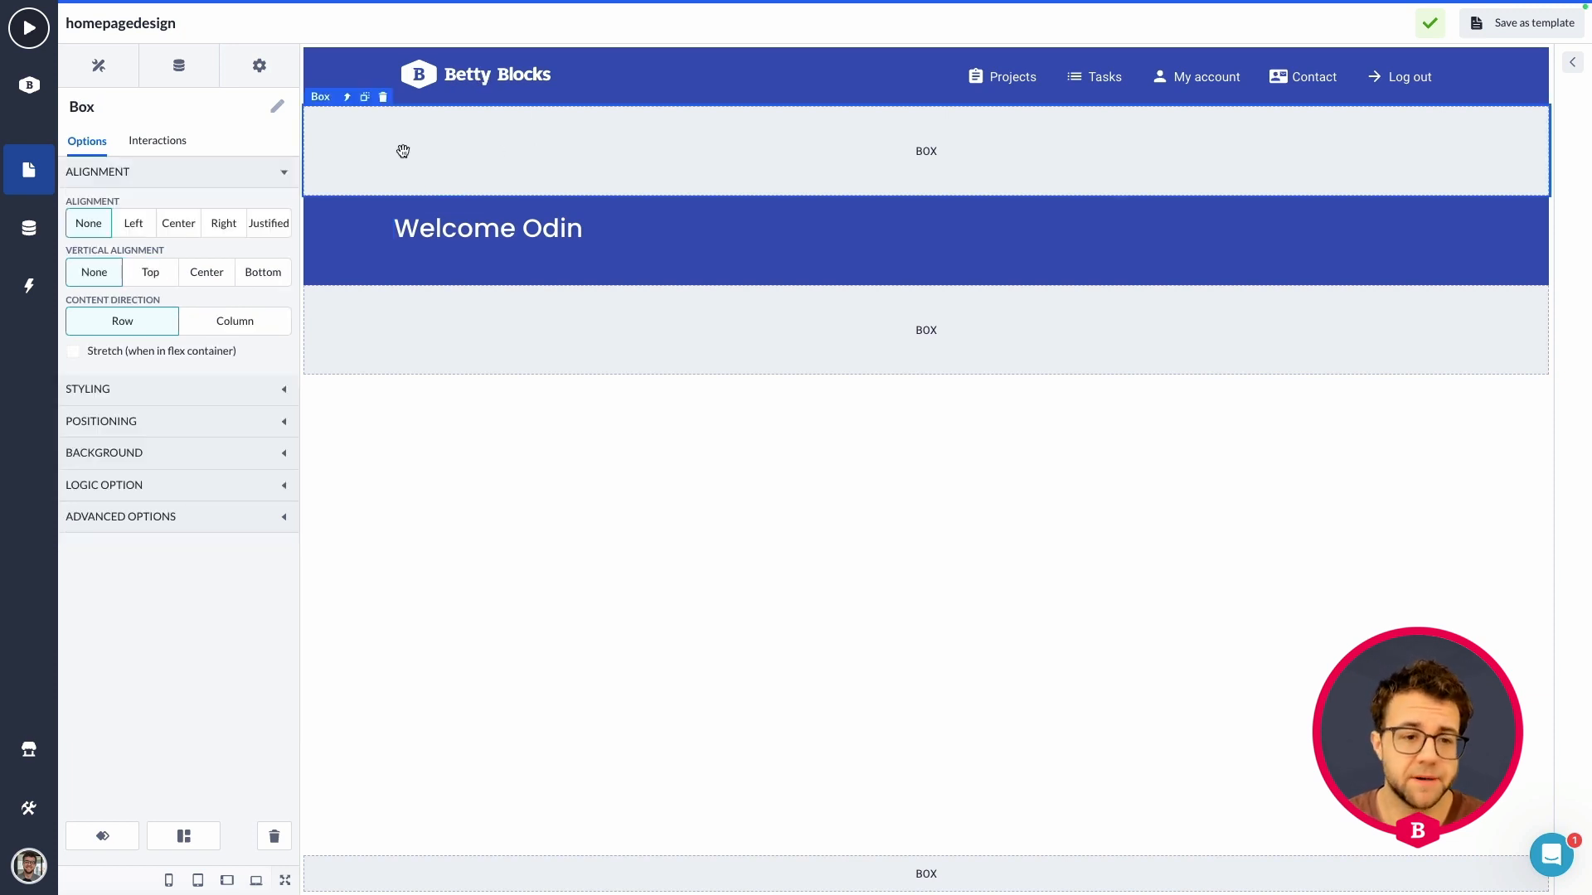
left_click(137, 422)
left_click(137, 423)
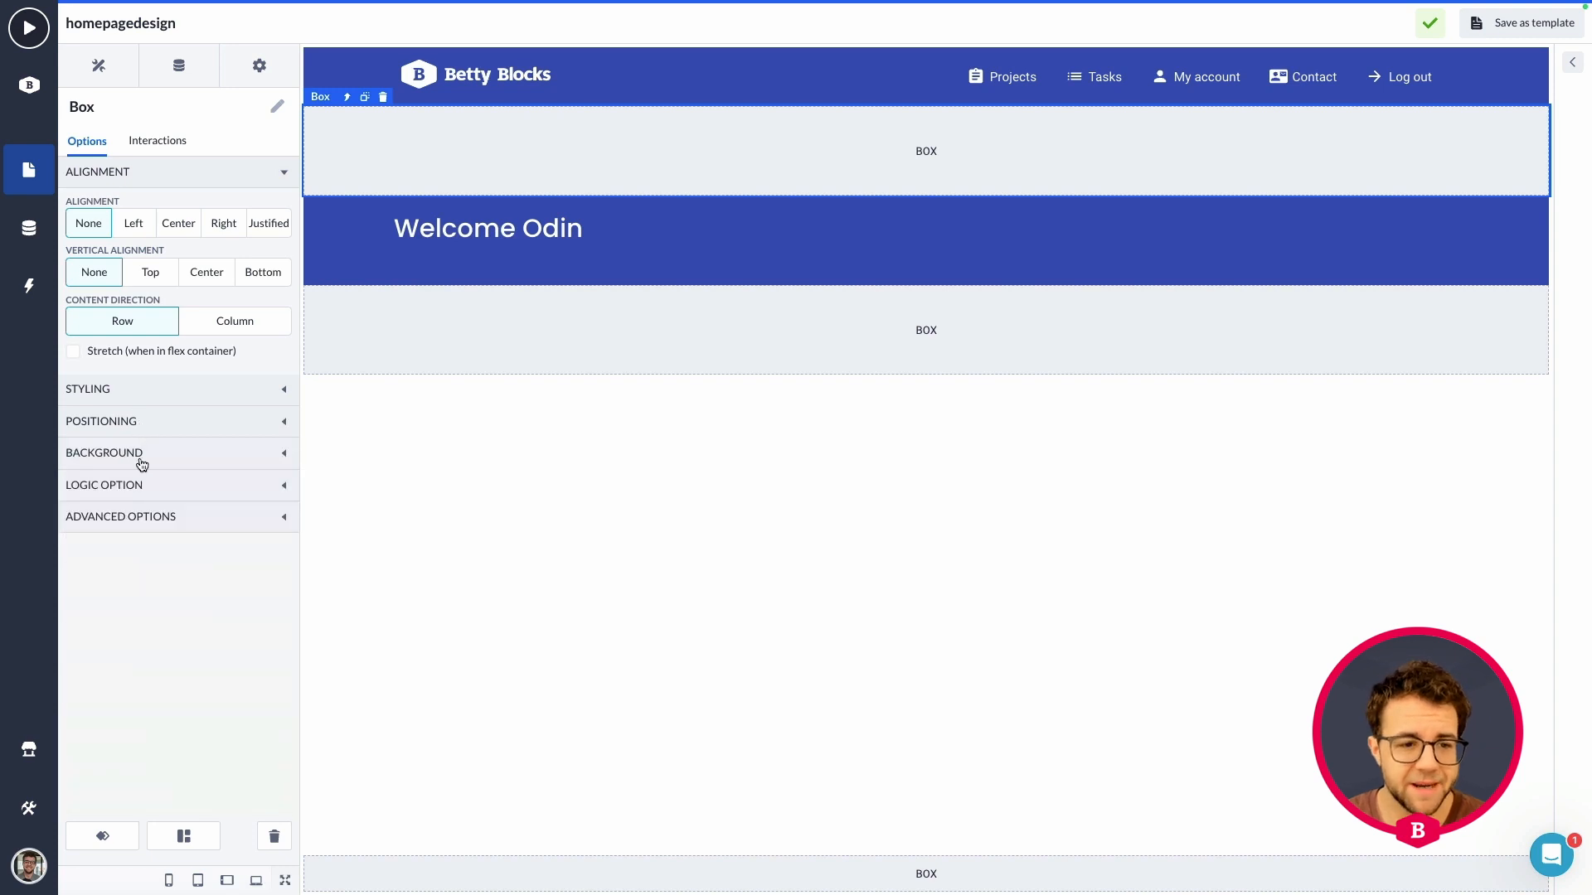
left_click(141, 454)
left_click(143, 454)
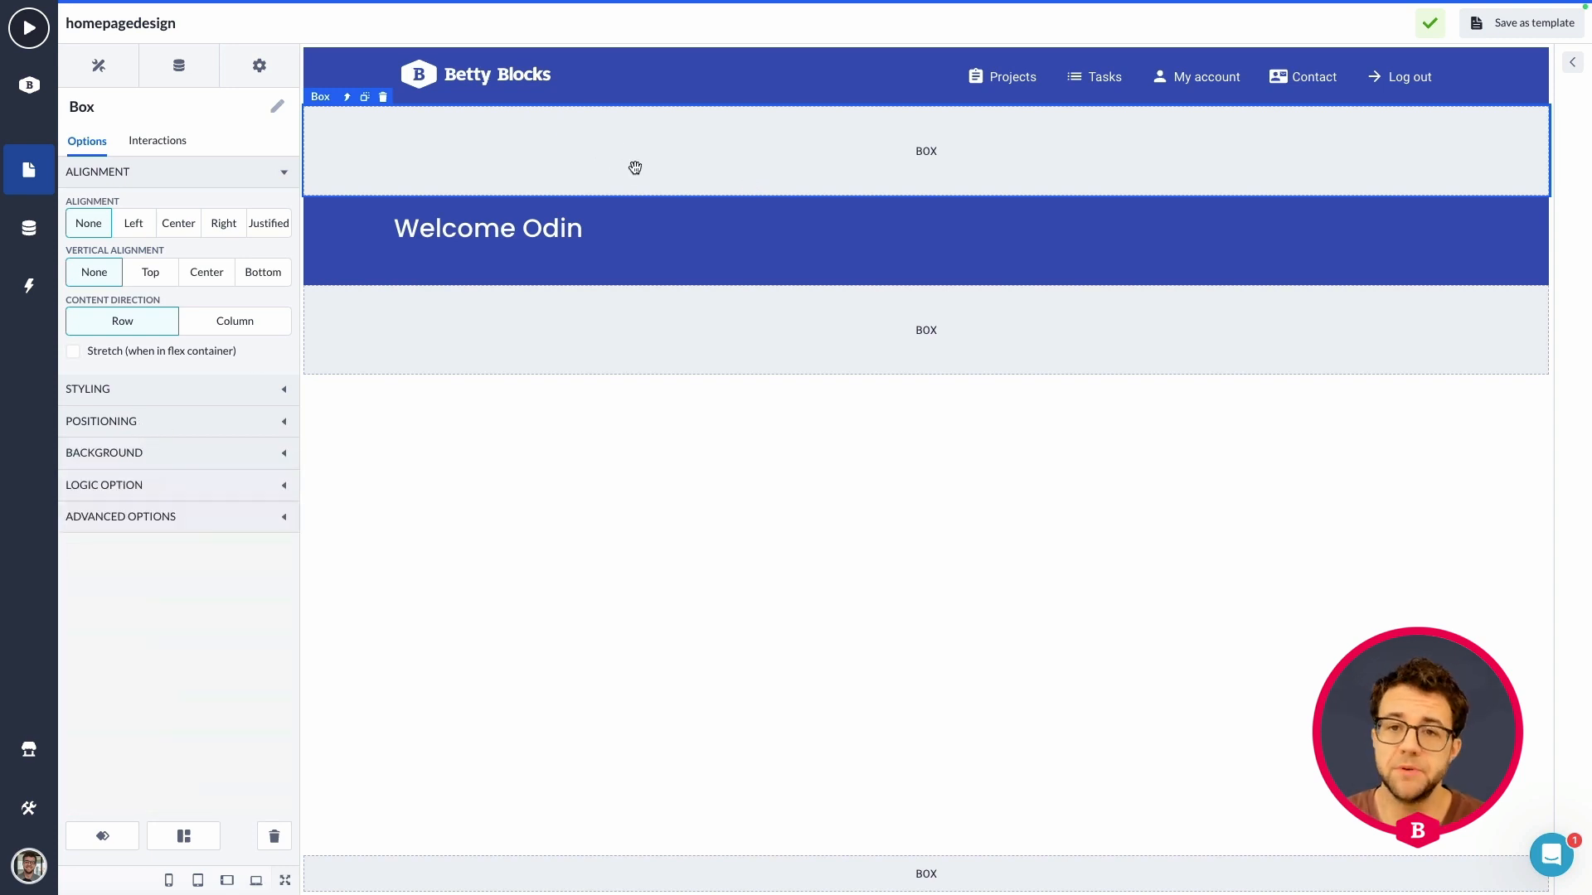
left_click(111, 76)
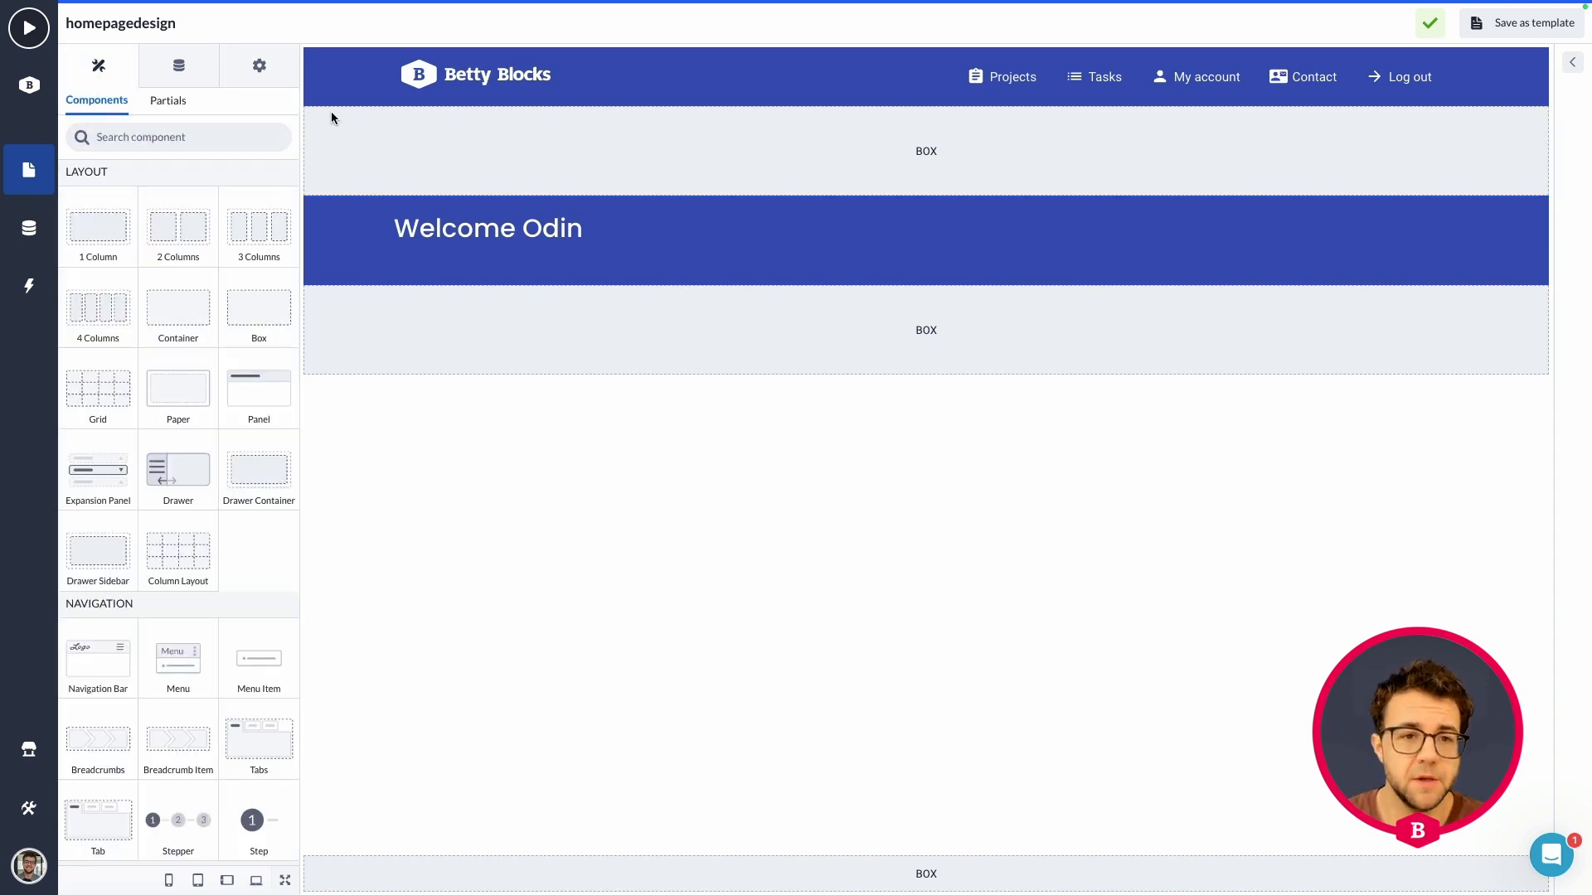
- Make the spacer box between the navigation bar and the welcome title transparent
left_click(331, 118)
left_click(129, 390)
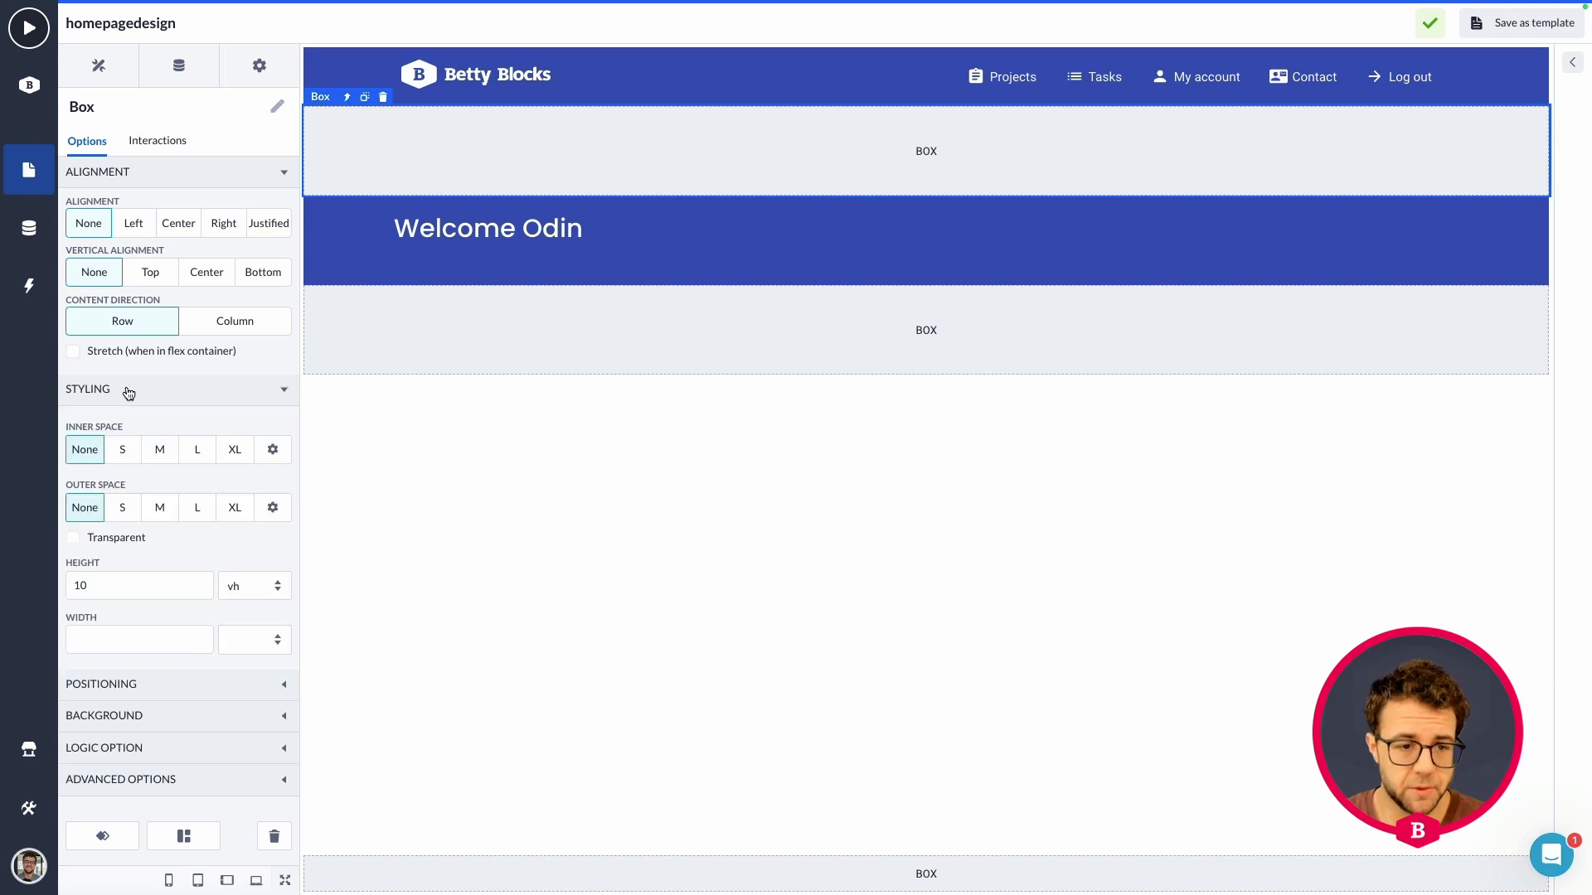
left_click(73, 544)
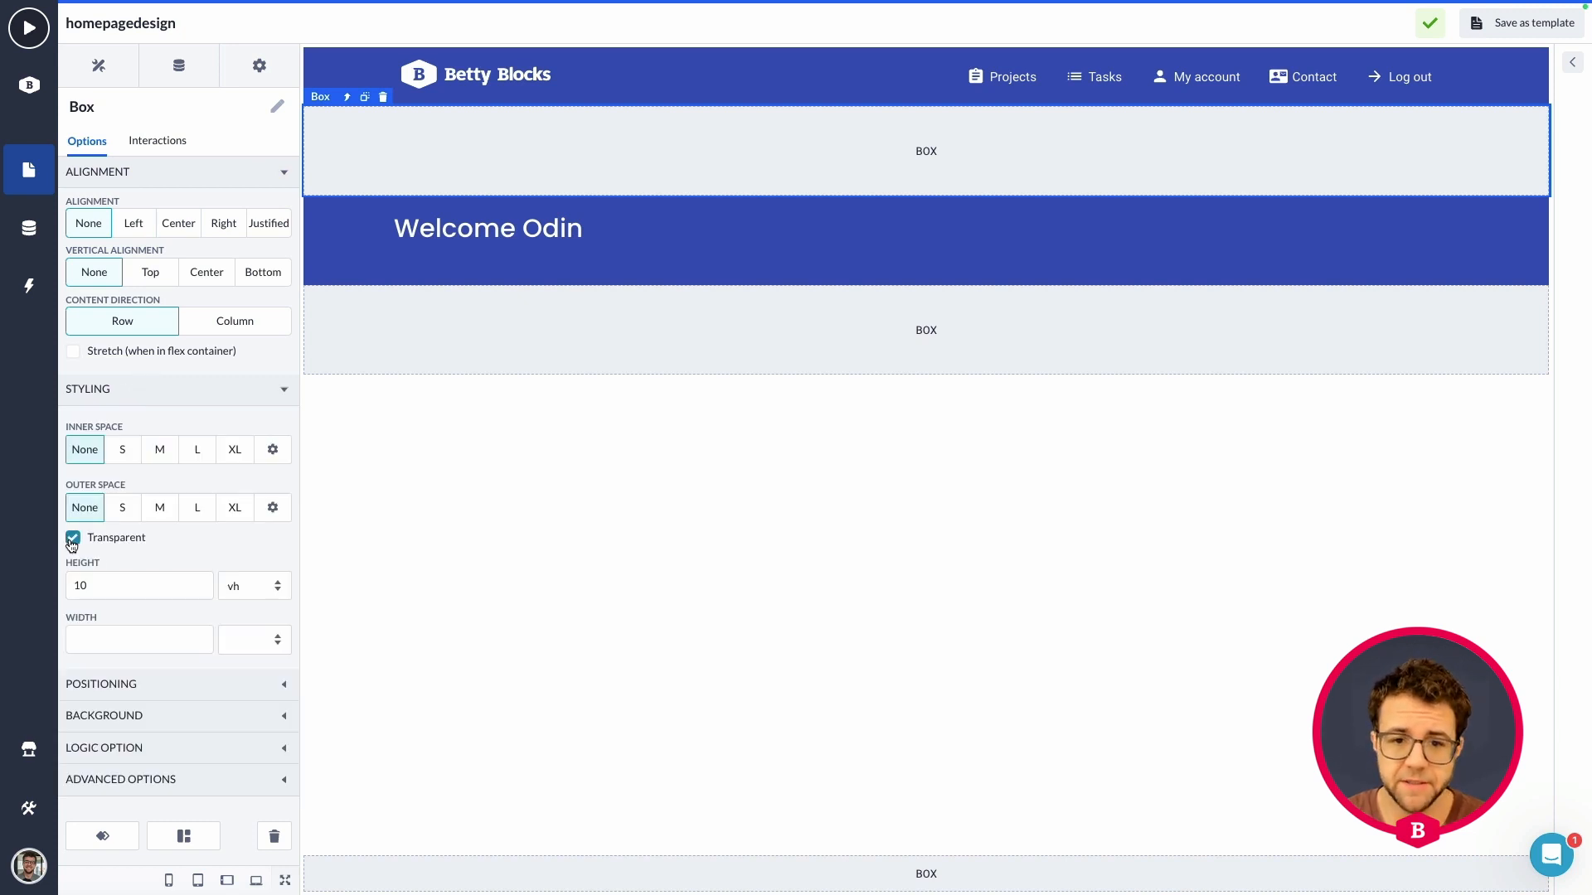
- Make the spacer box directly below the welcome title transparent
left_click(665, 307)
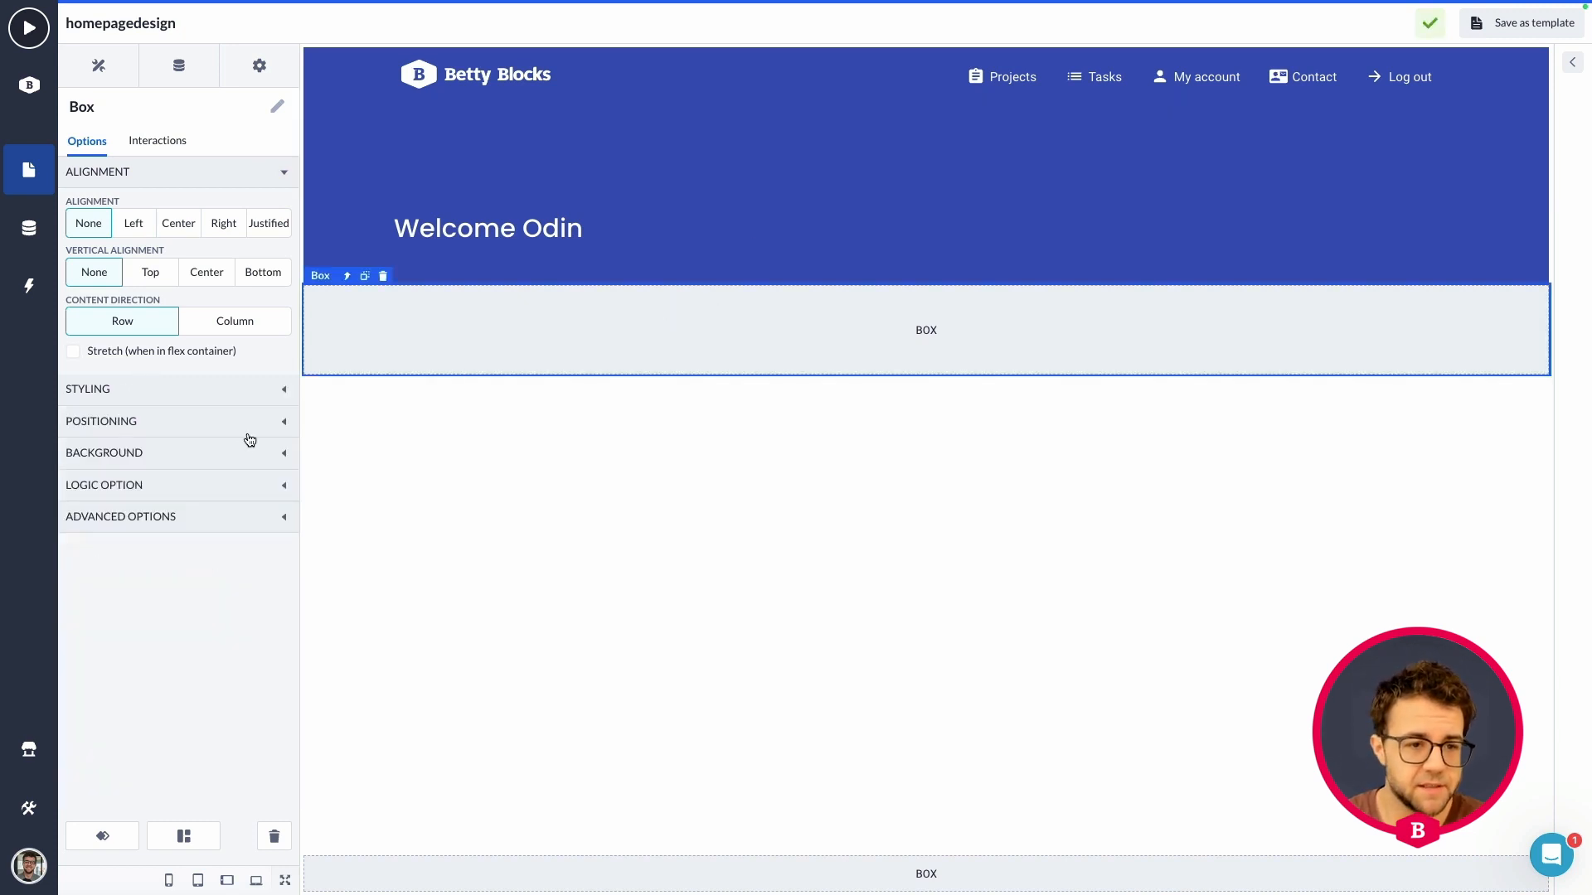
left_click(154, 389)
left_click(73, 537)
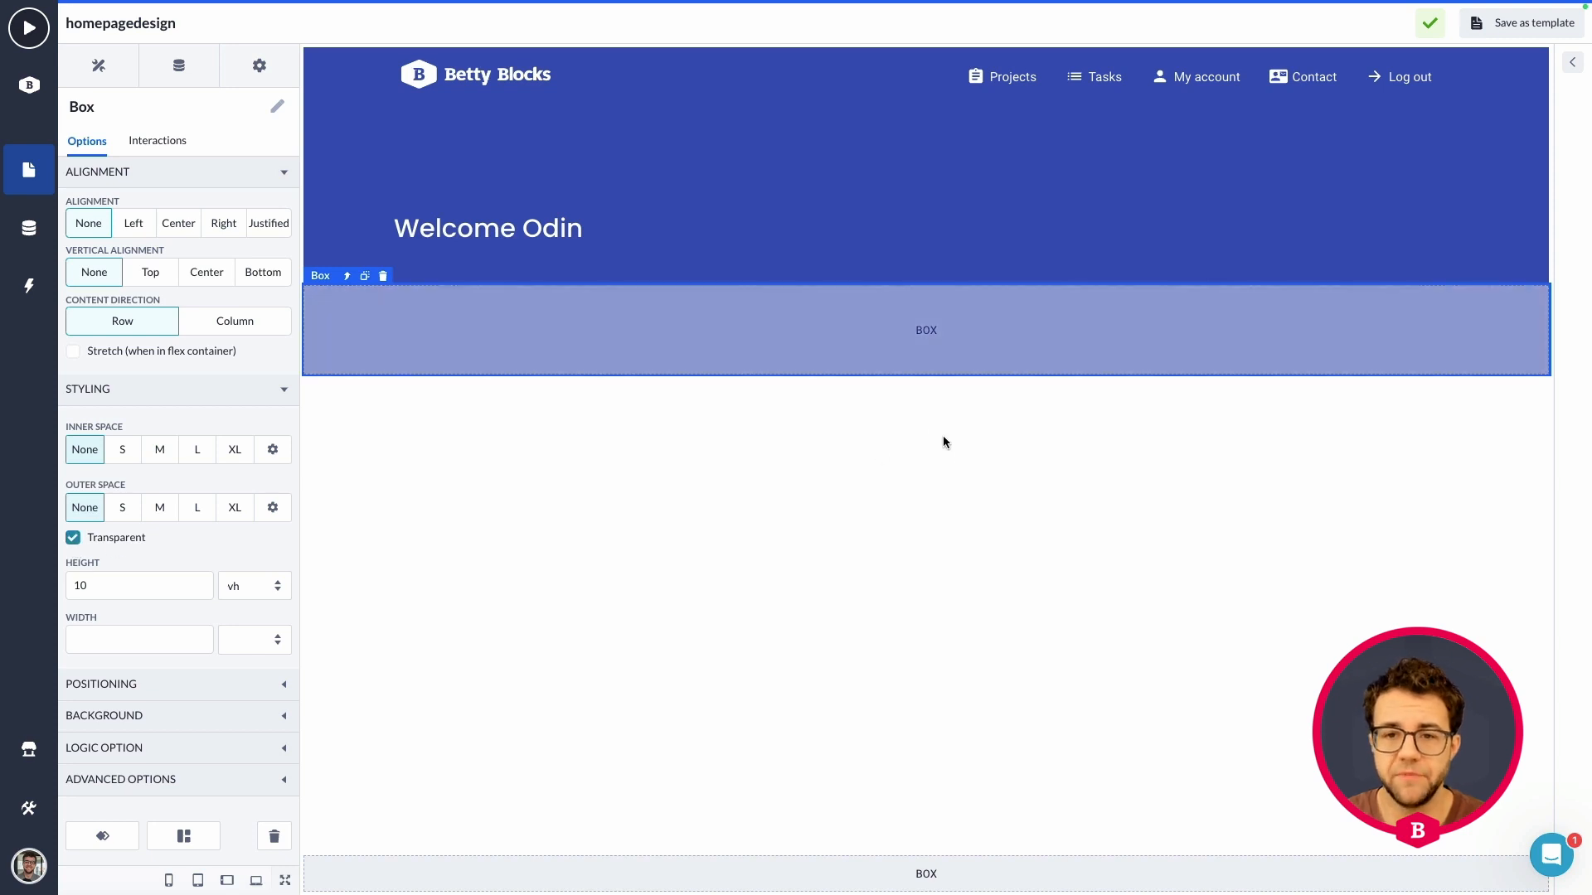
left_click(711, 160)
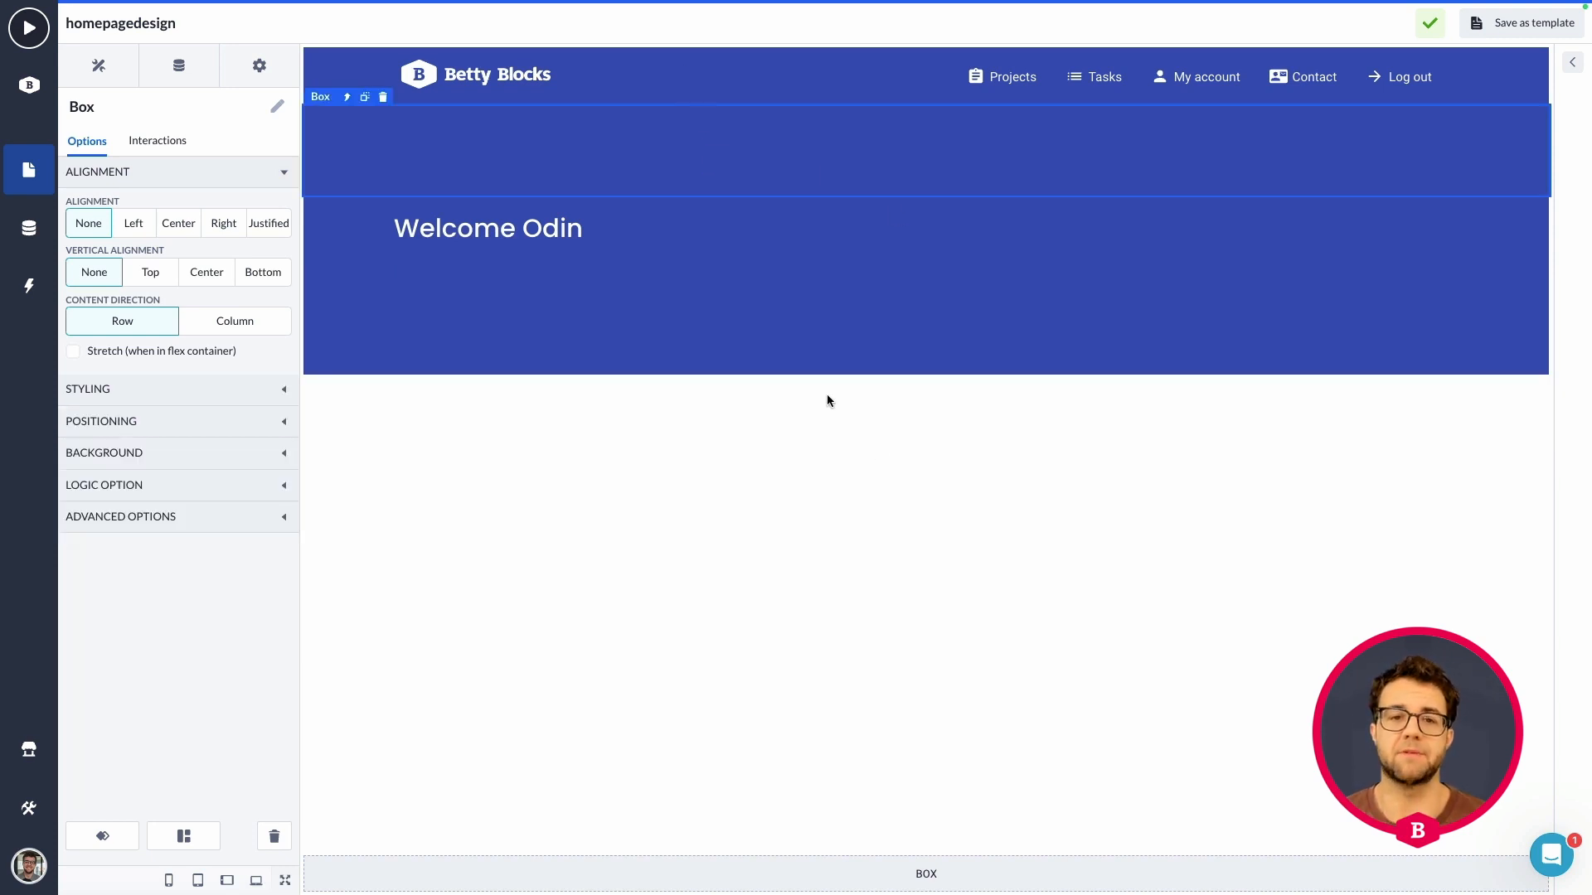
- Examine the two spacer boxes around the welcome title, checking the upper one's styling, positioning and background options
left_click(858, 324)
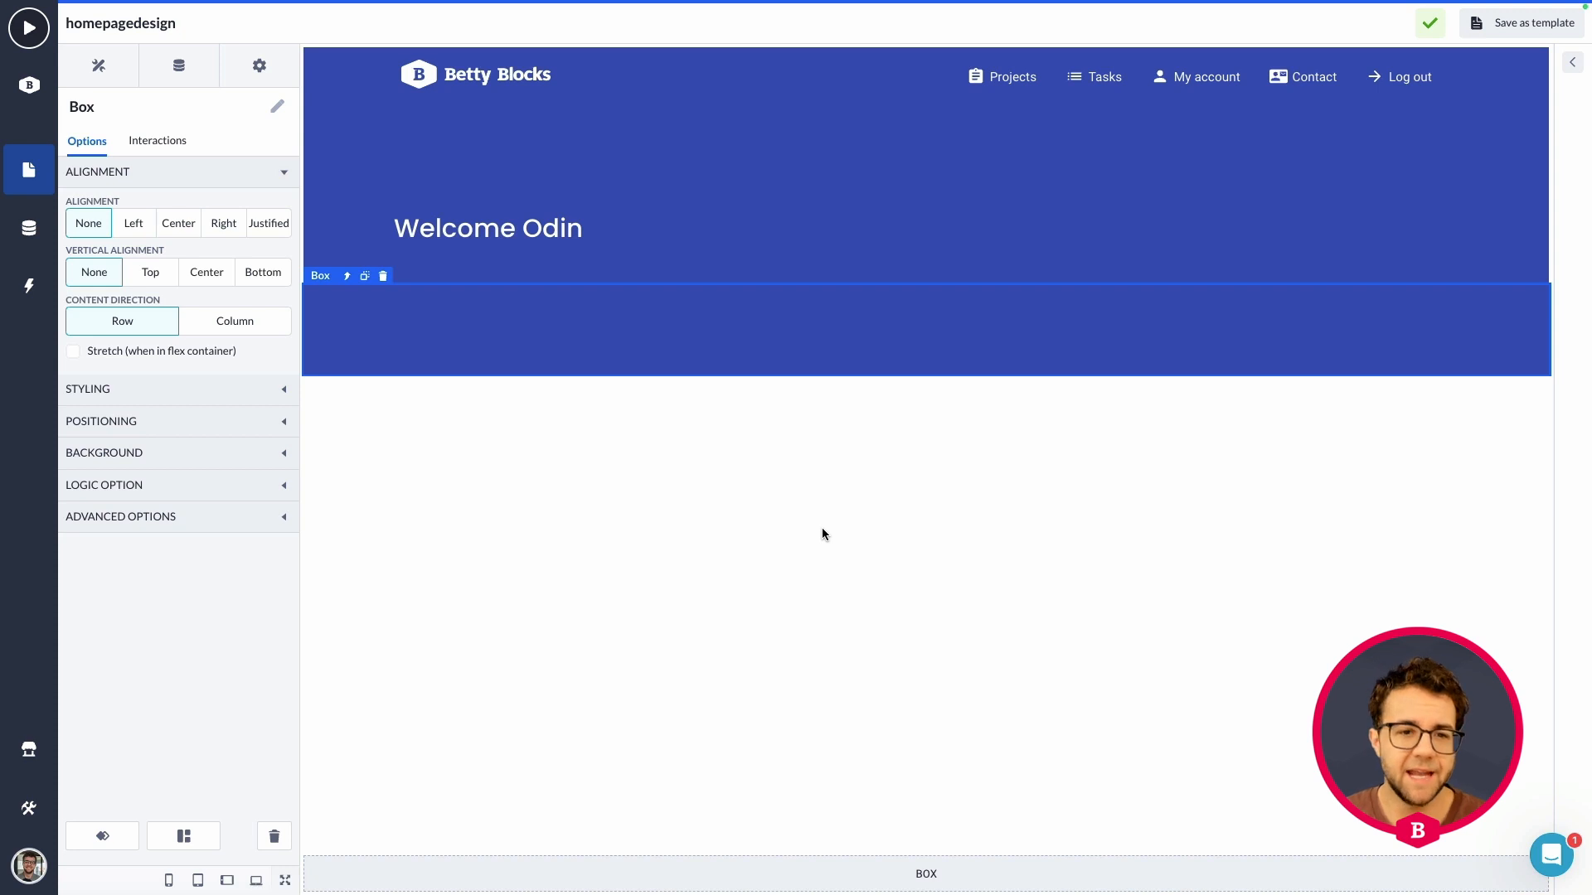
left_click(512, 146)
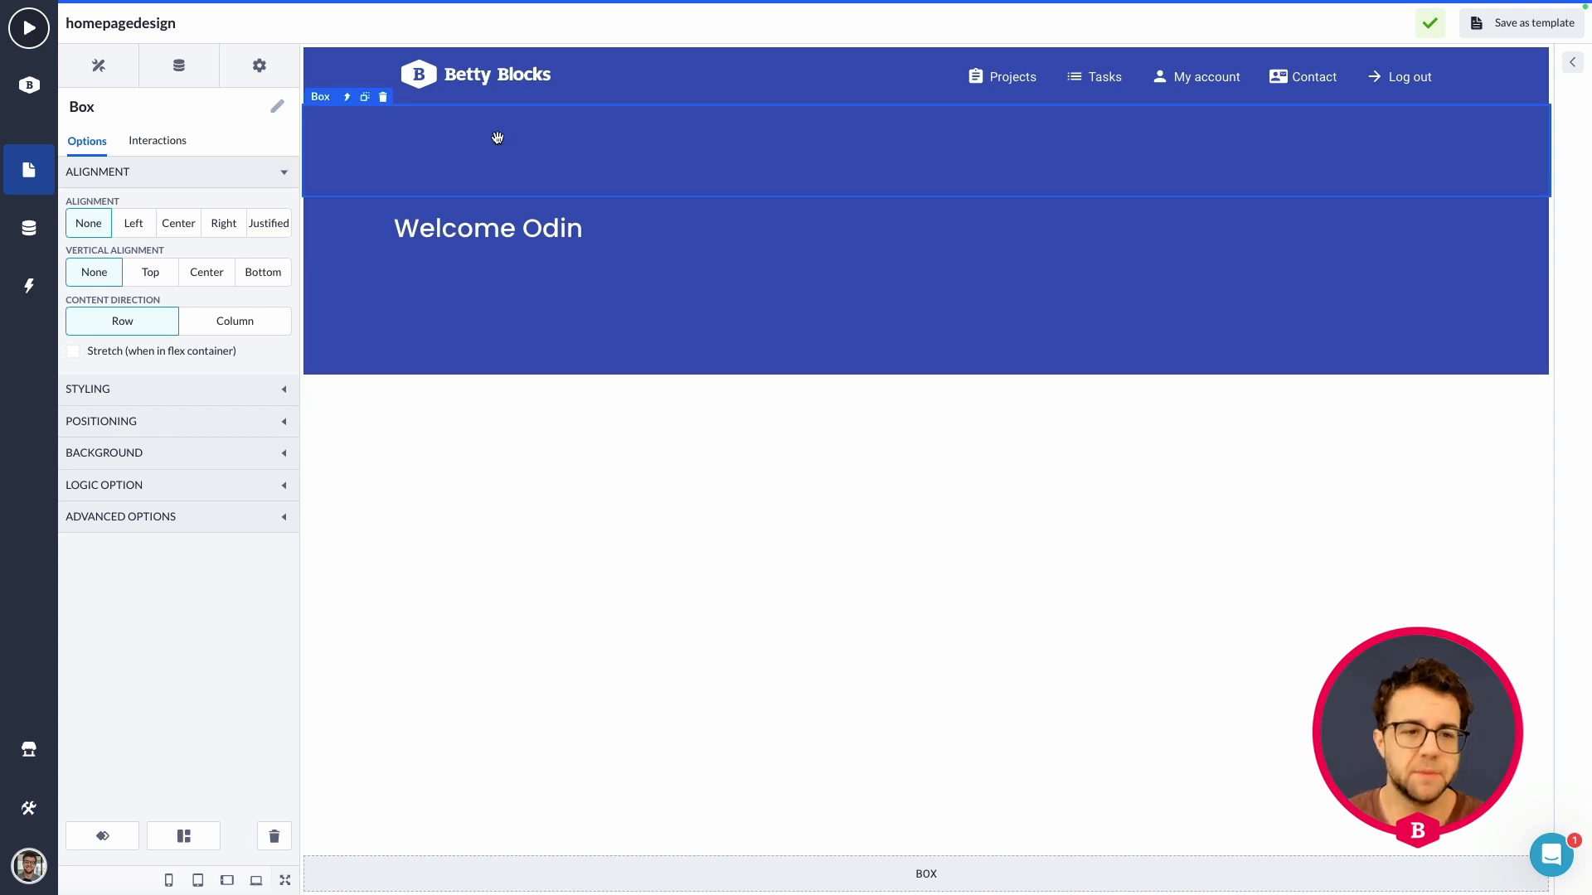
left_click(191, 452)
scroll(193, 456, "down", 2)
scroll(192, 460, "up", 1)
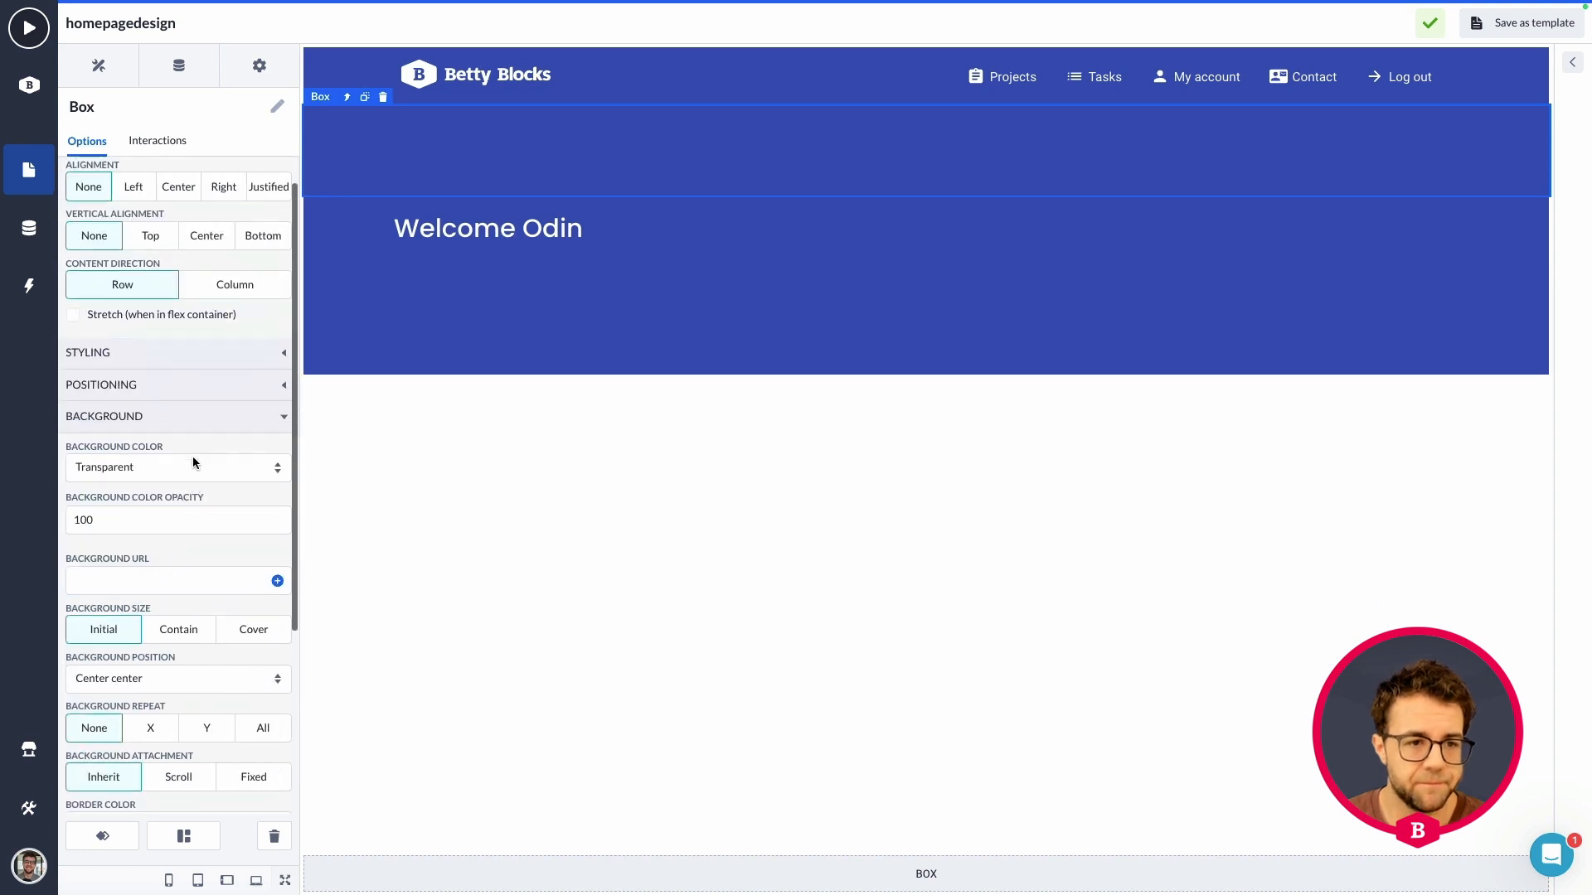
left_click(133, 388)
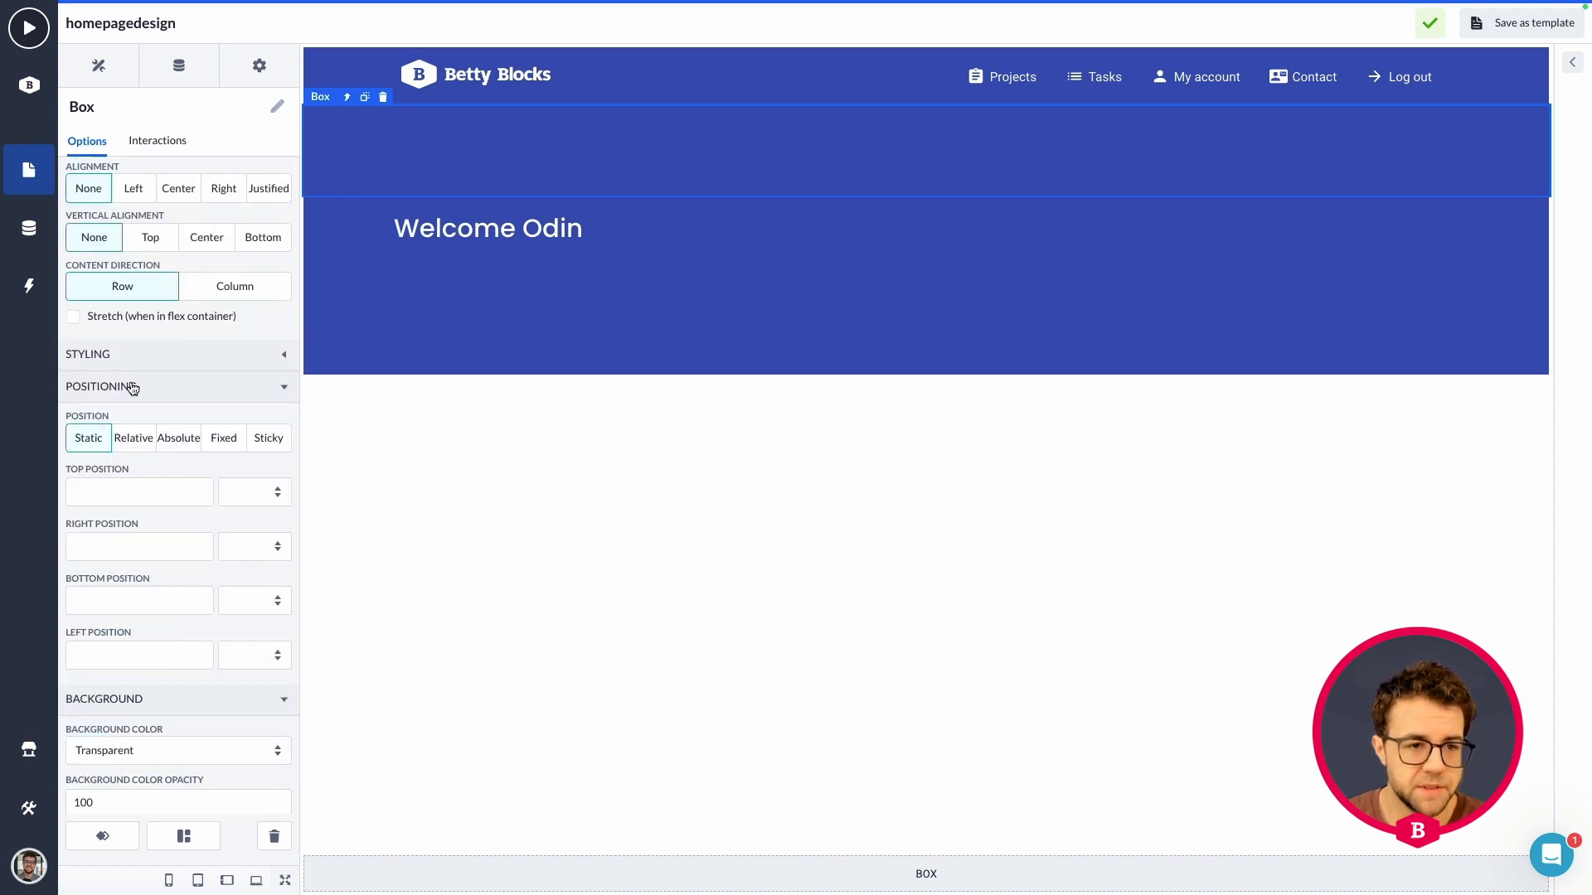
left_click(141, 357)
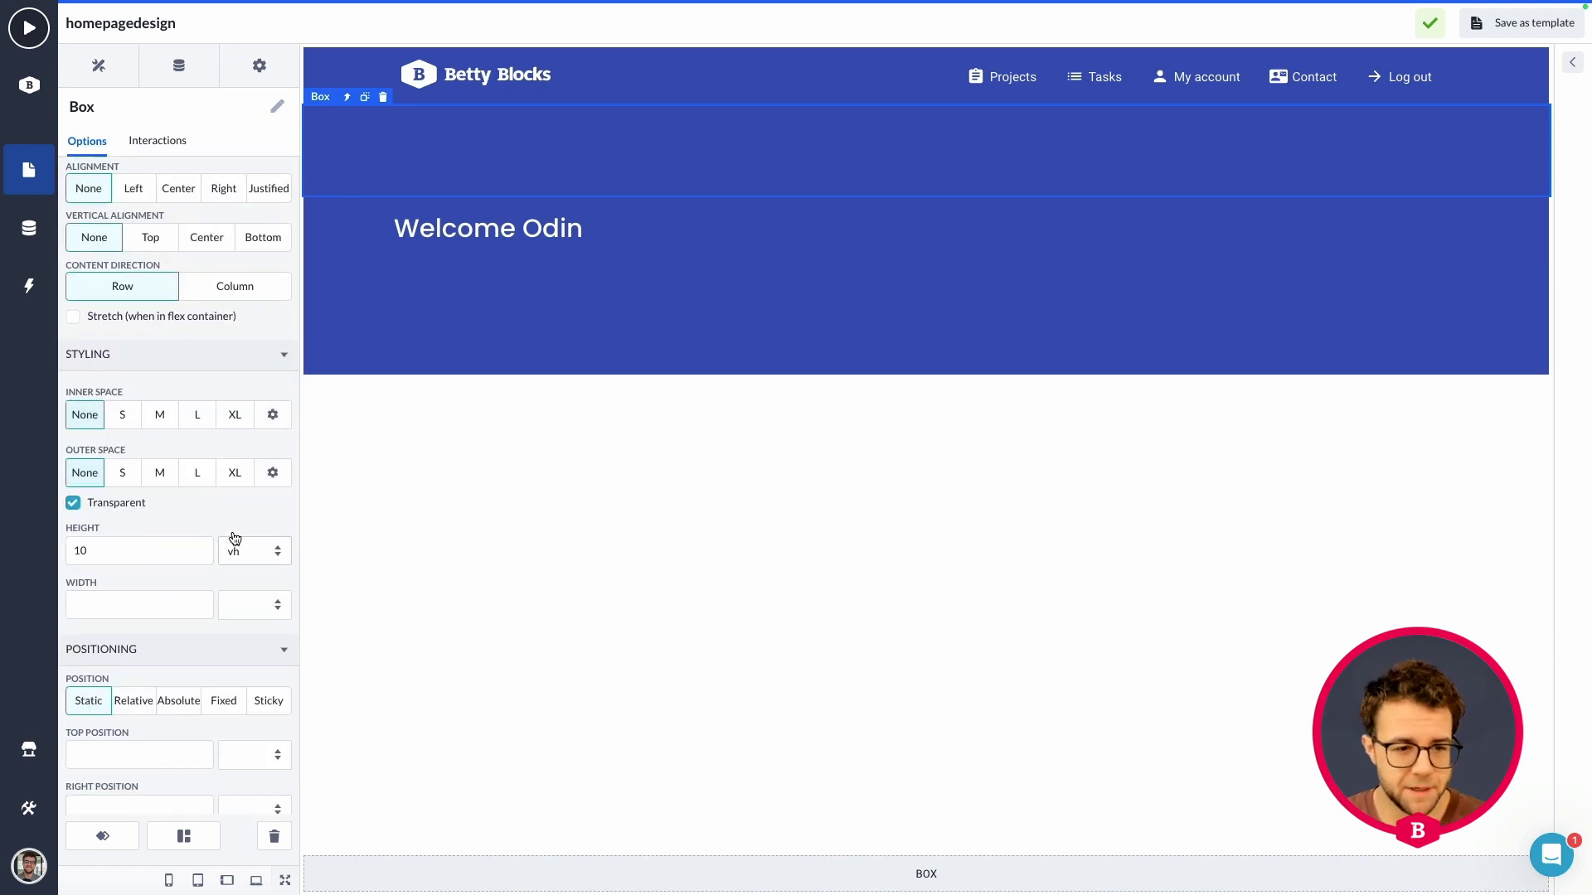
scroll(238, 339, "down", 1)
left_click(257, 599)
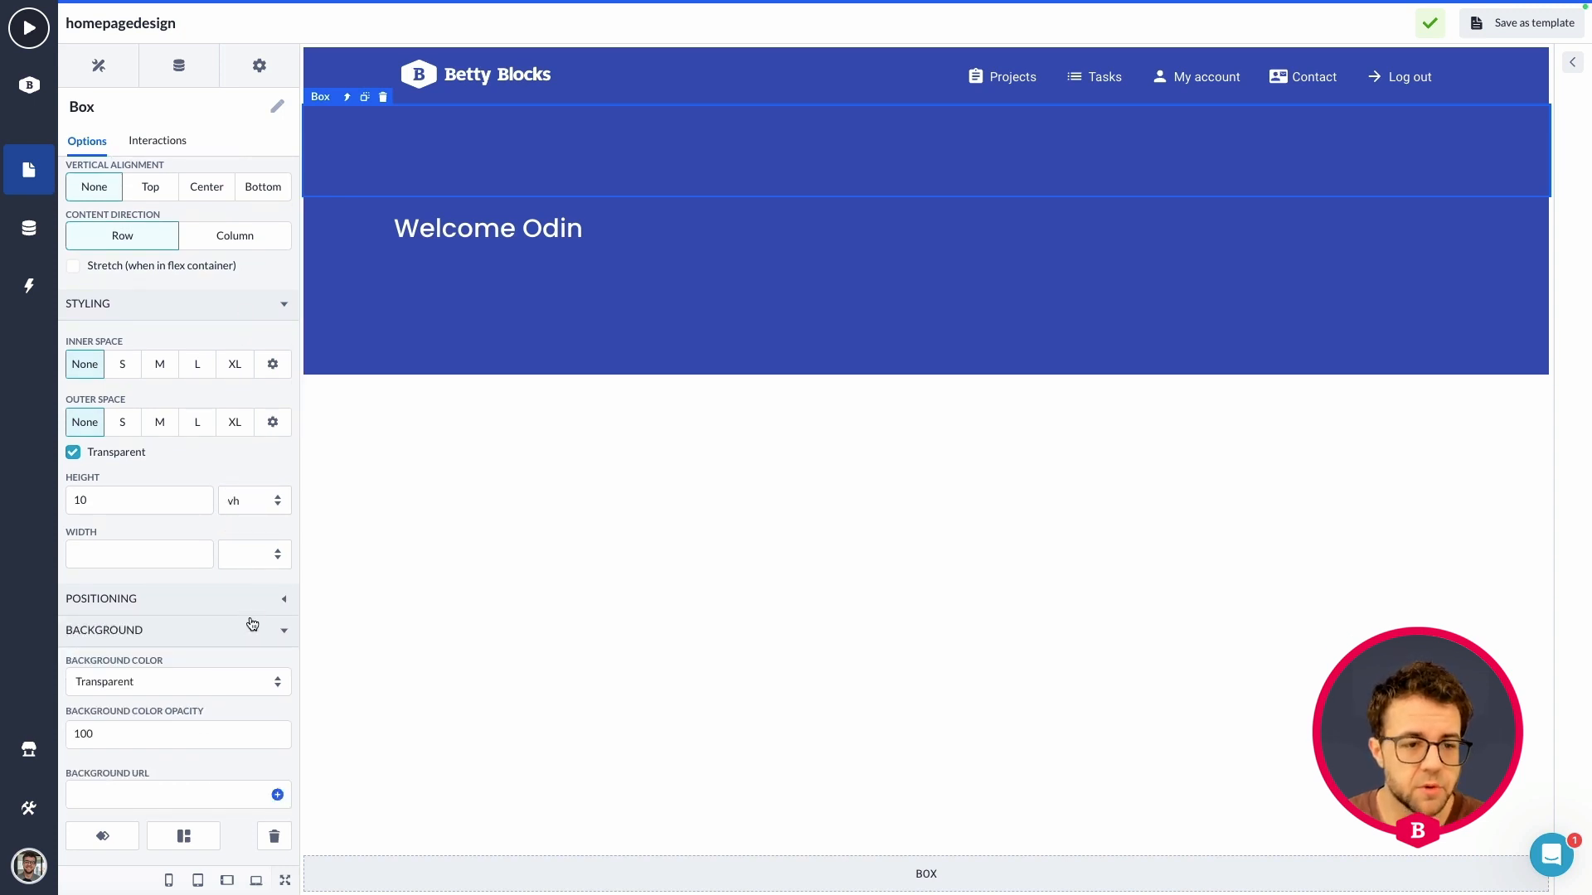
left_click(251, 628)
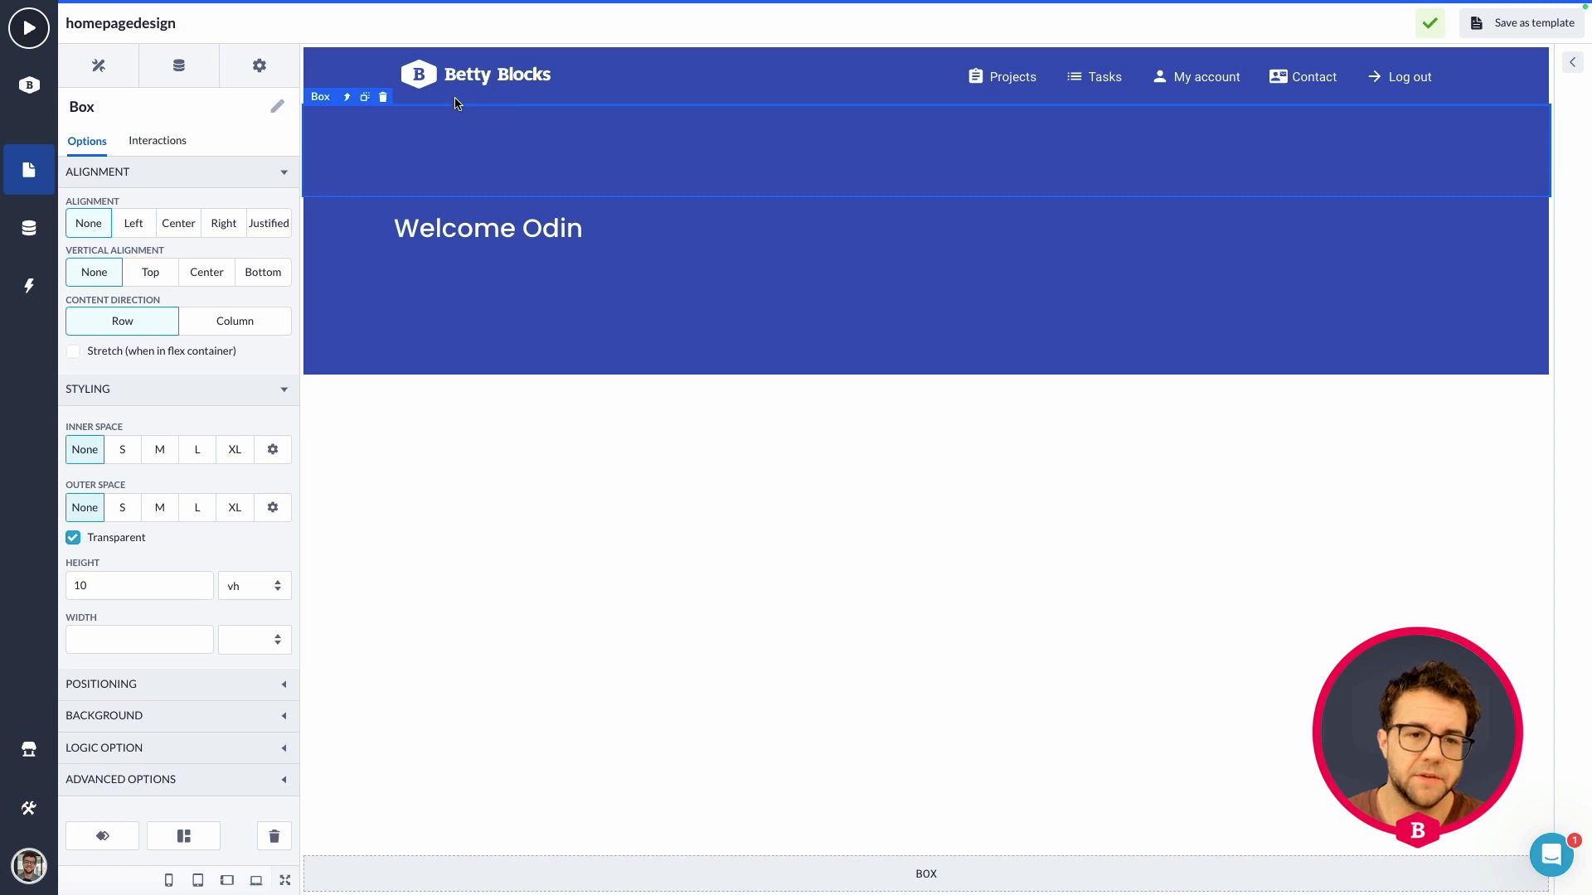
left_click(468, 307)
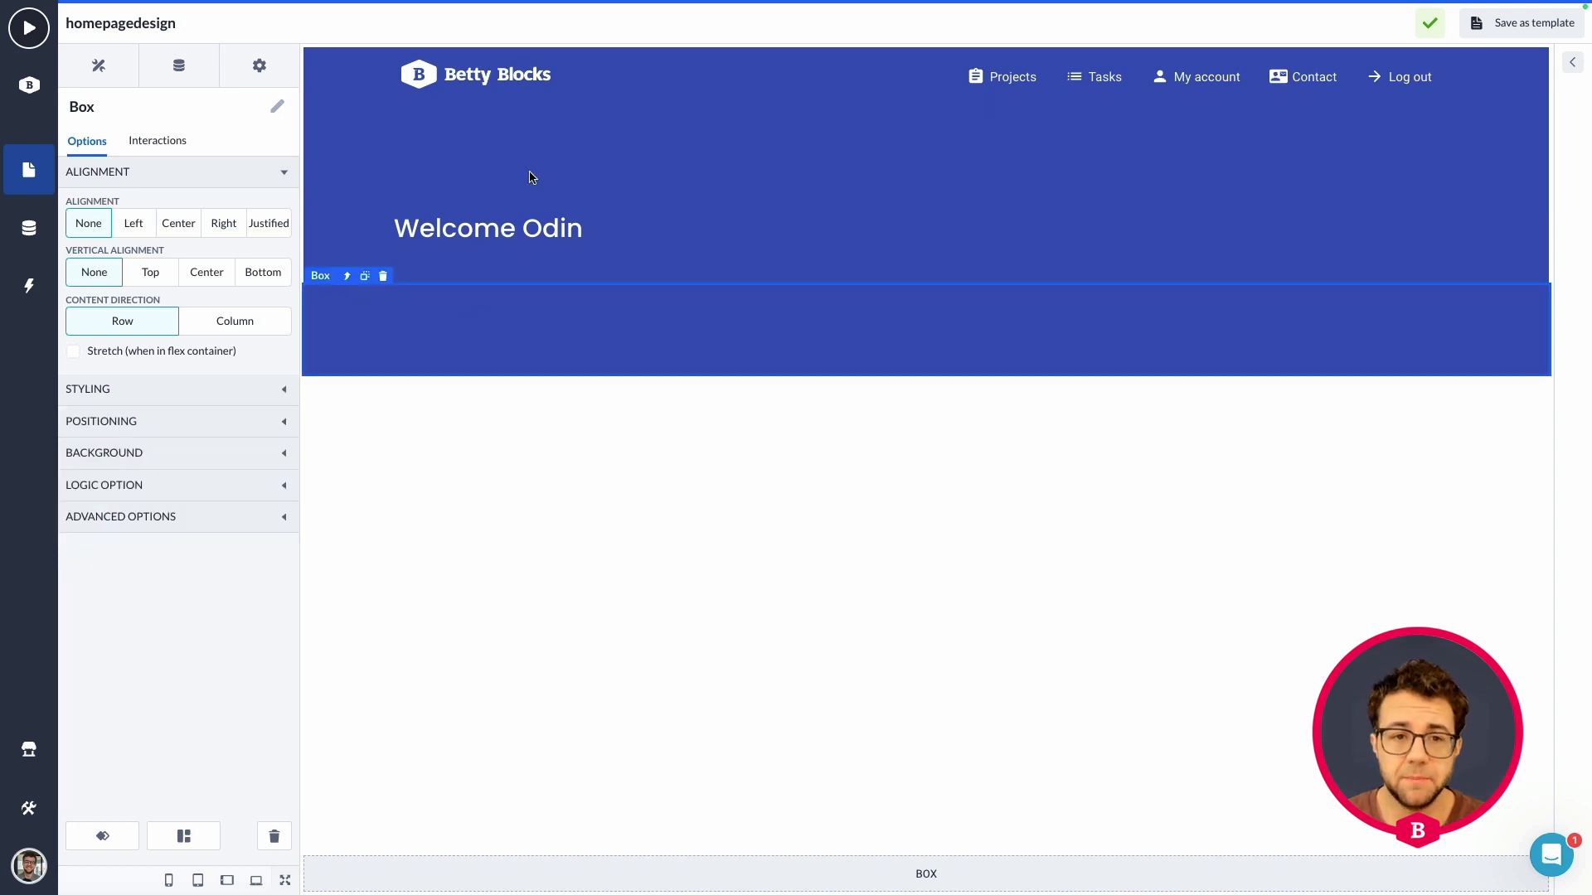
left_click_drag(524, 149, 526, 146)
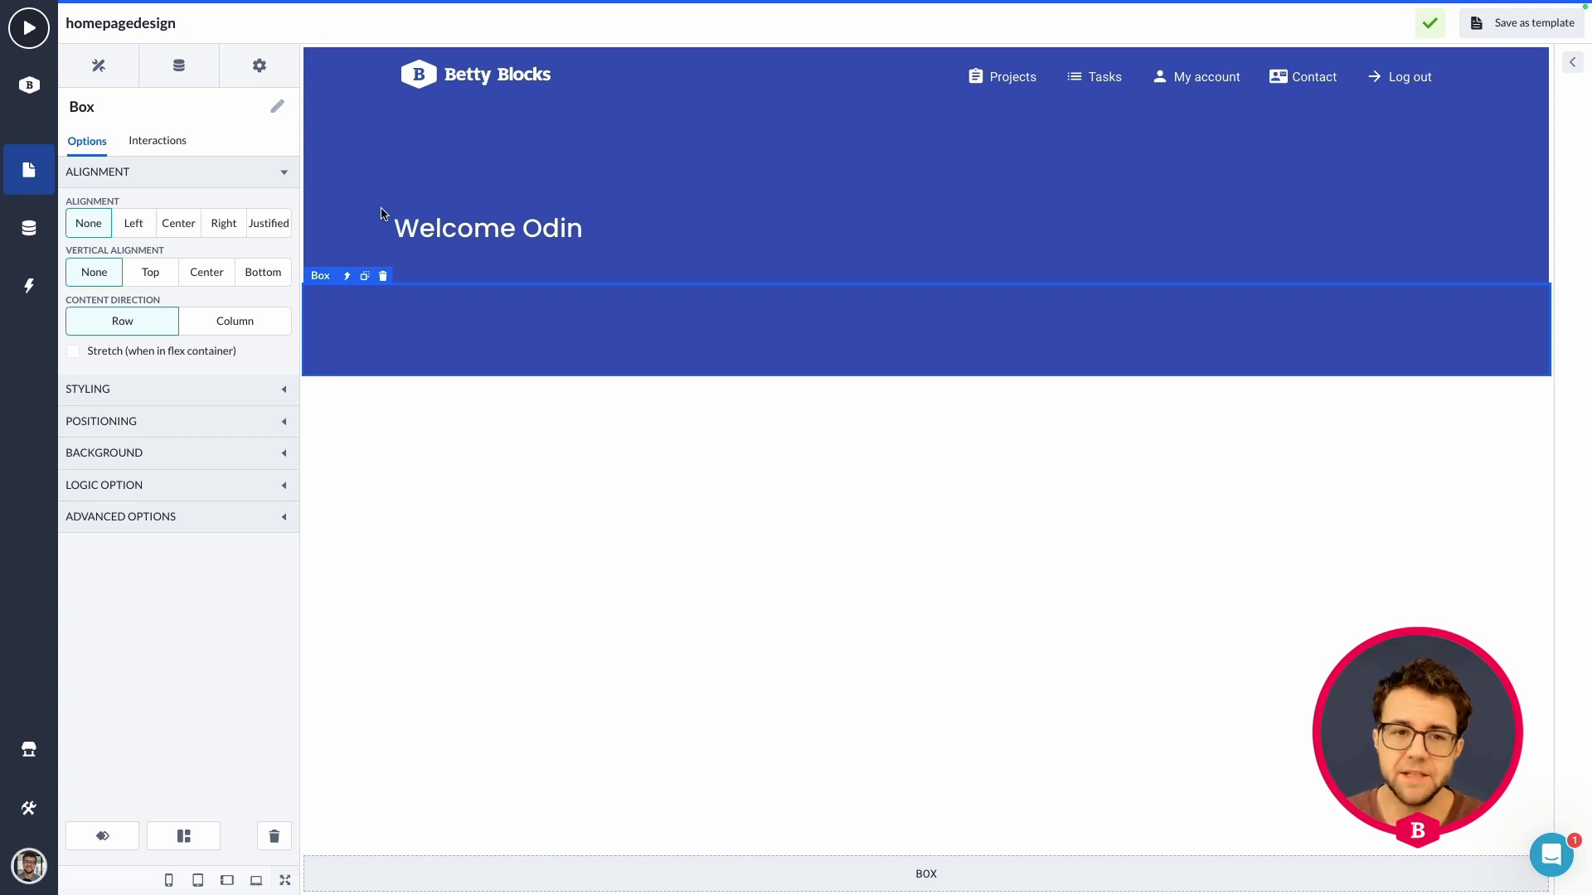
- Set the height of the spacer box between the navigation bar and the welcome title to 8 vh
left_click_drag(383, 214, 472, 139)
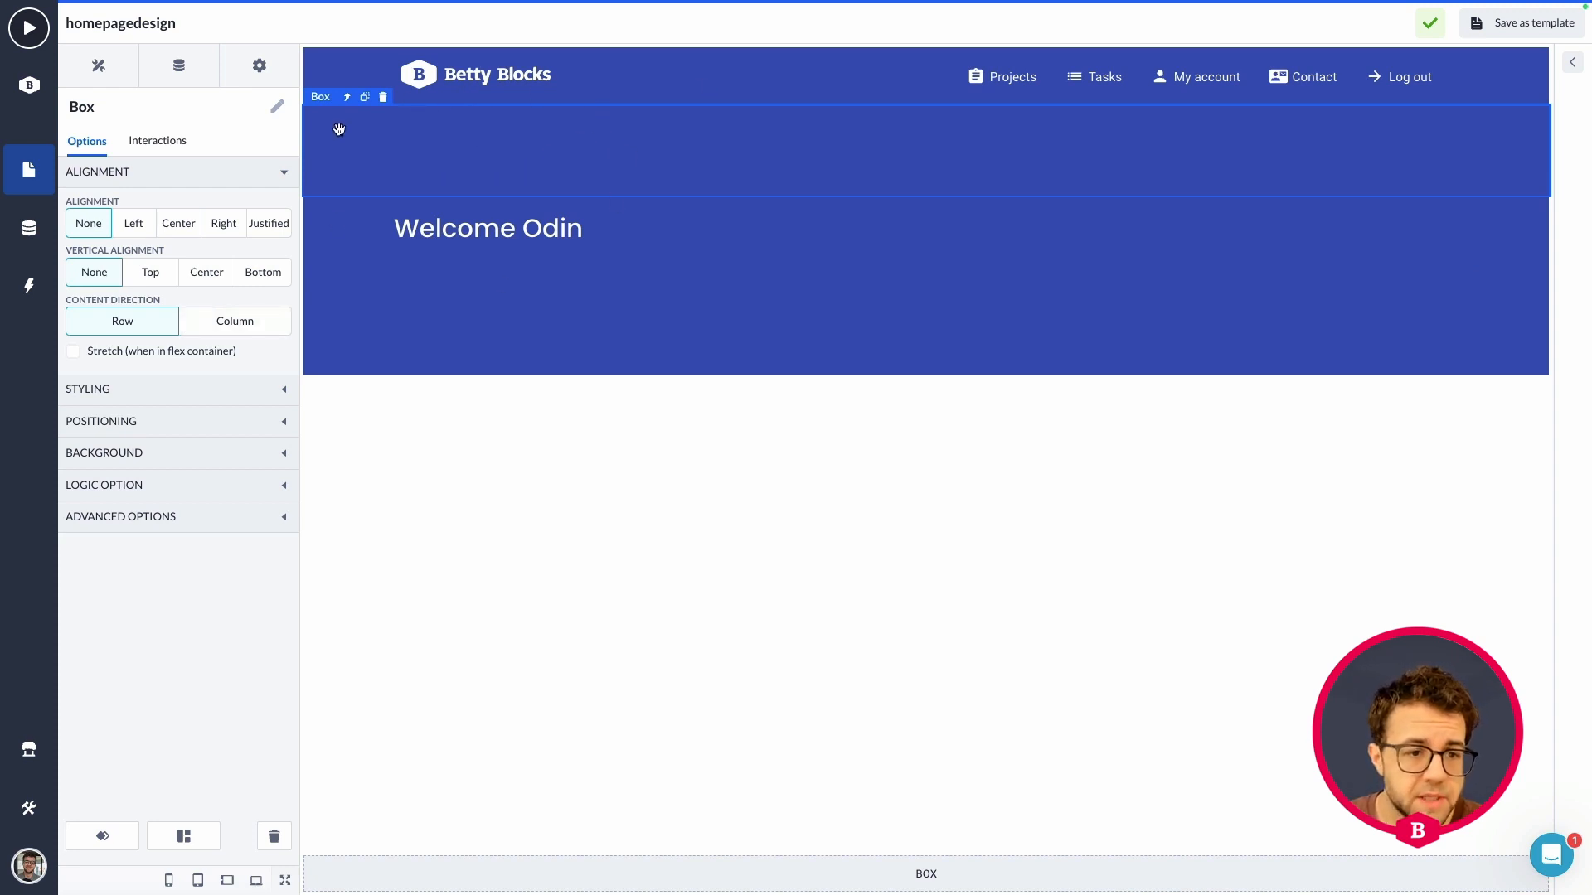
left_click(176, 388)
left_click(118, 584)
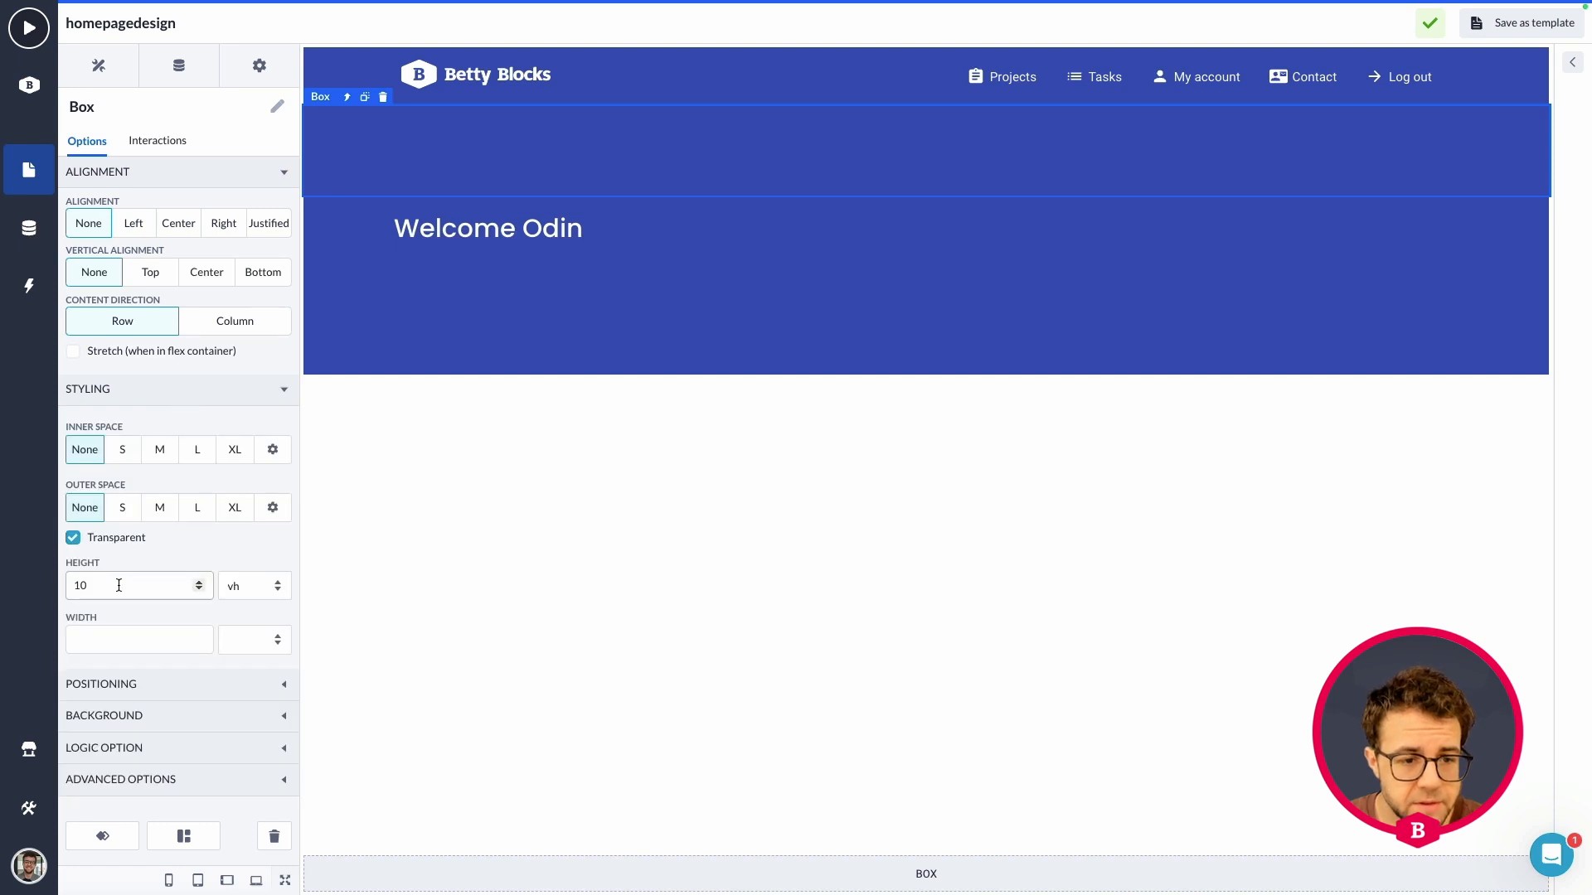
type("10")
left_click(199, 590)
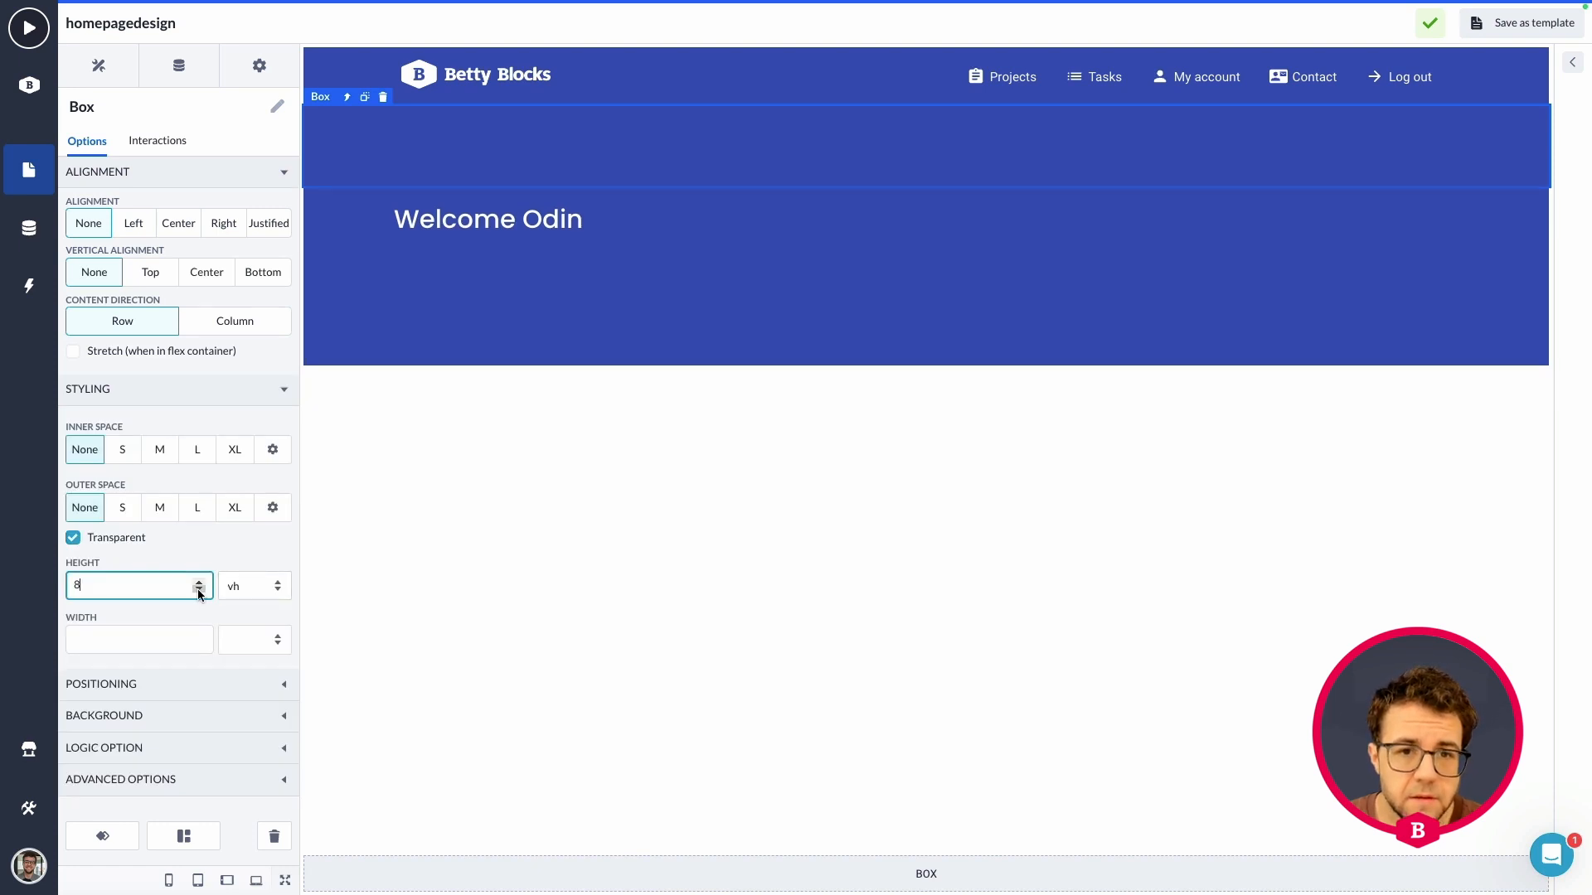
left_click(513, 276)
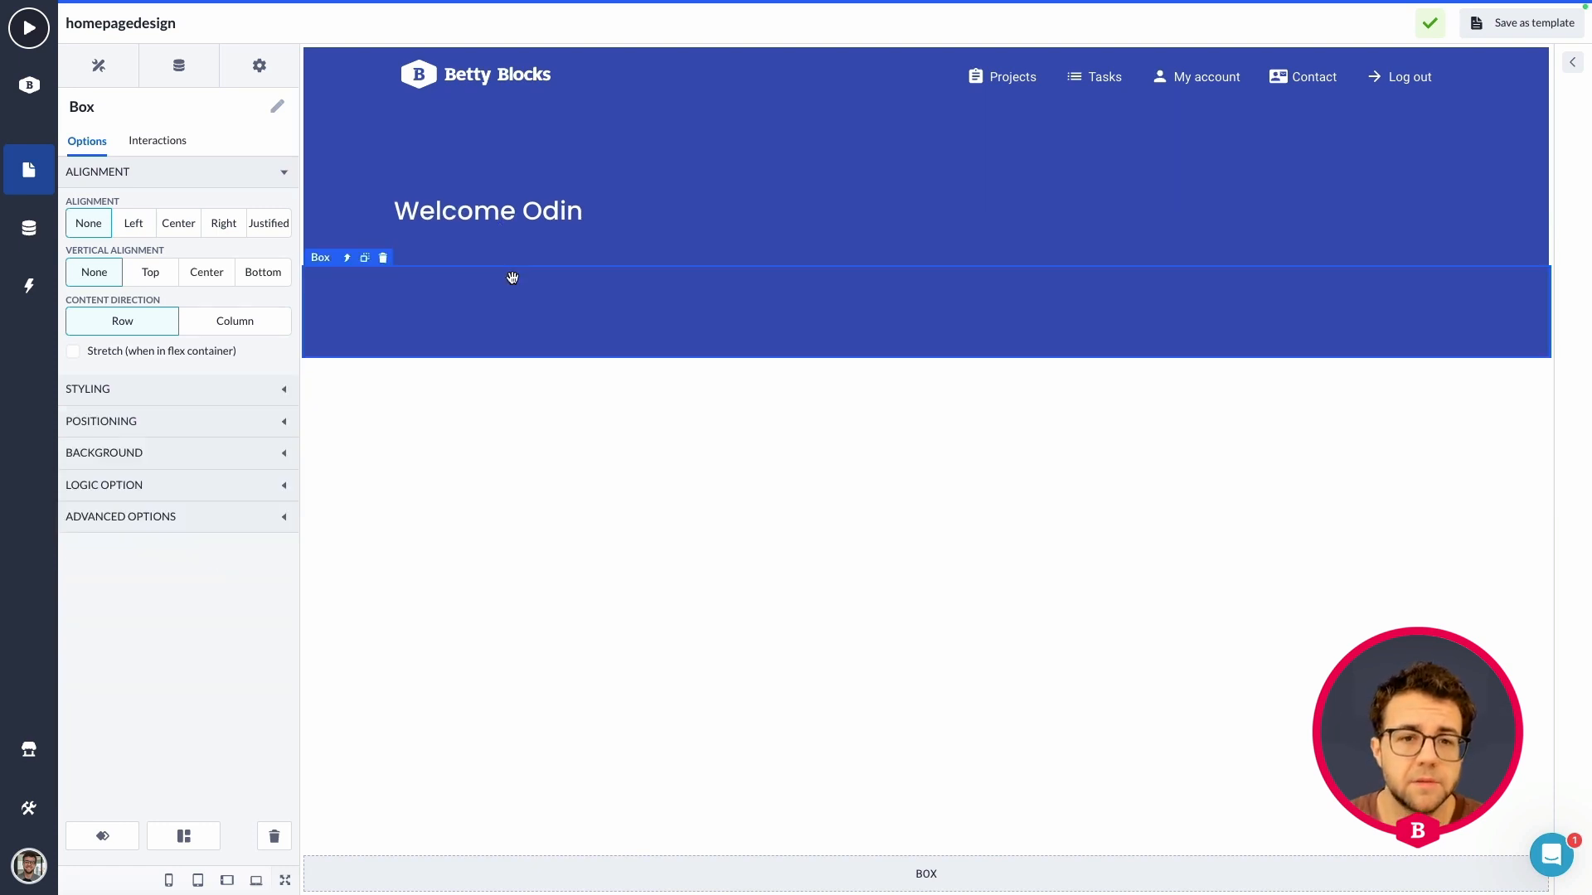
- Set the height of the spacer box below the welcome title to 9 vh
left_click(632, 242)
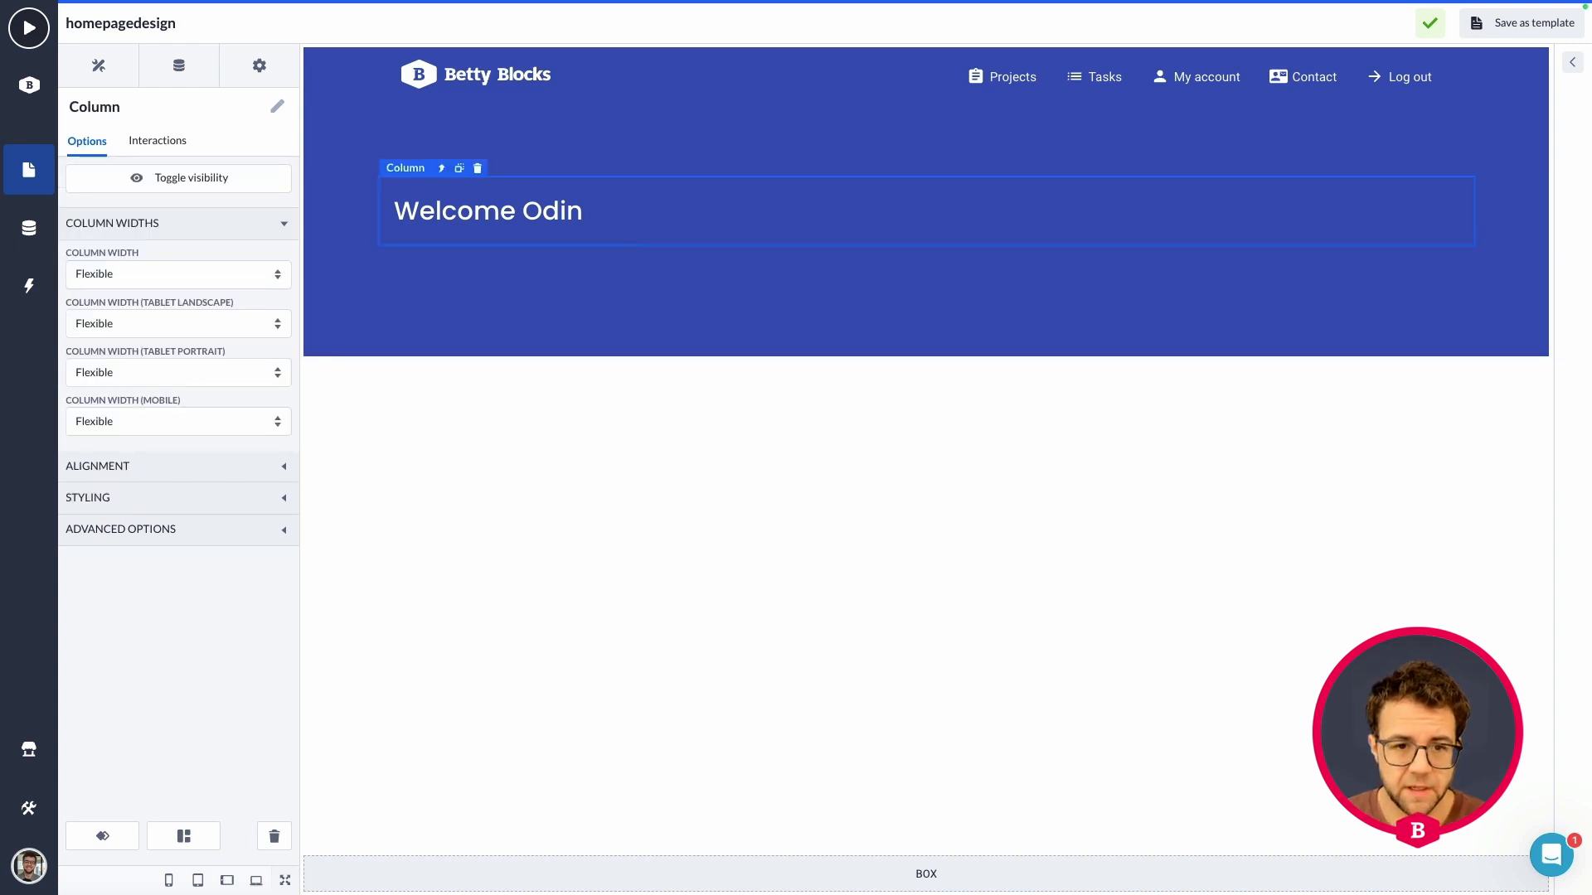
left_click(486, 331)
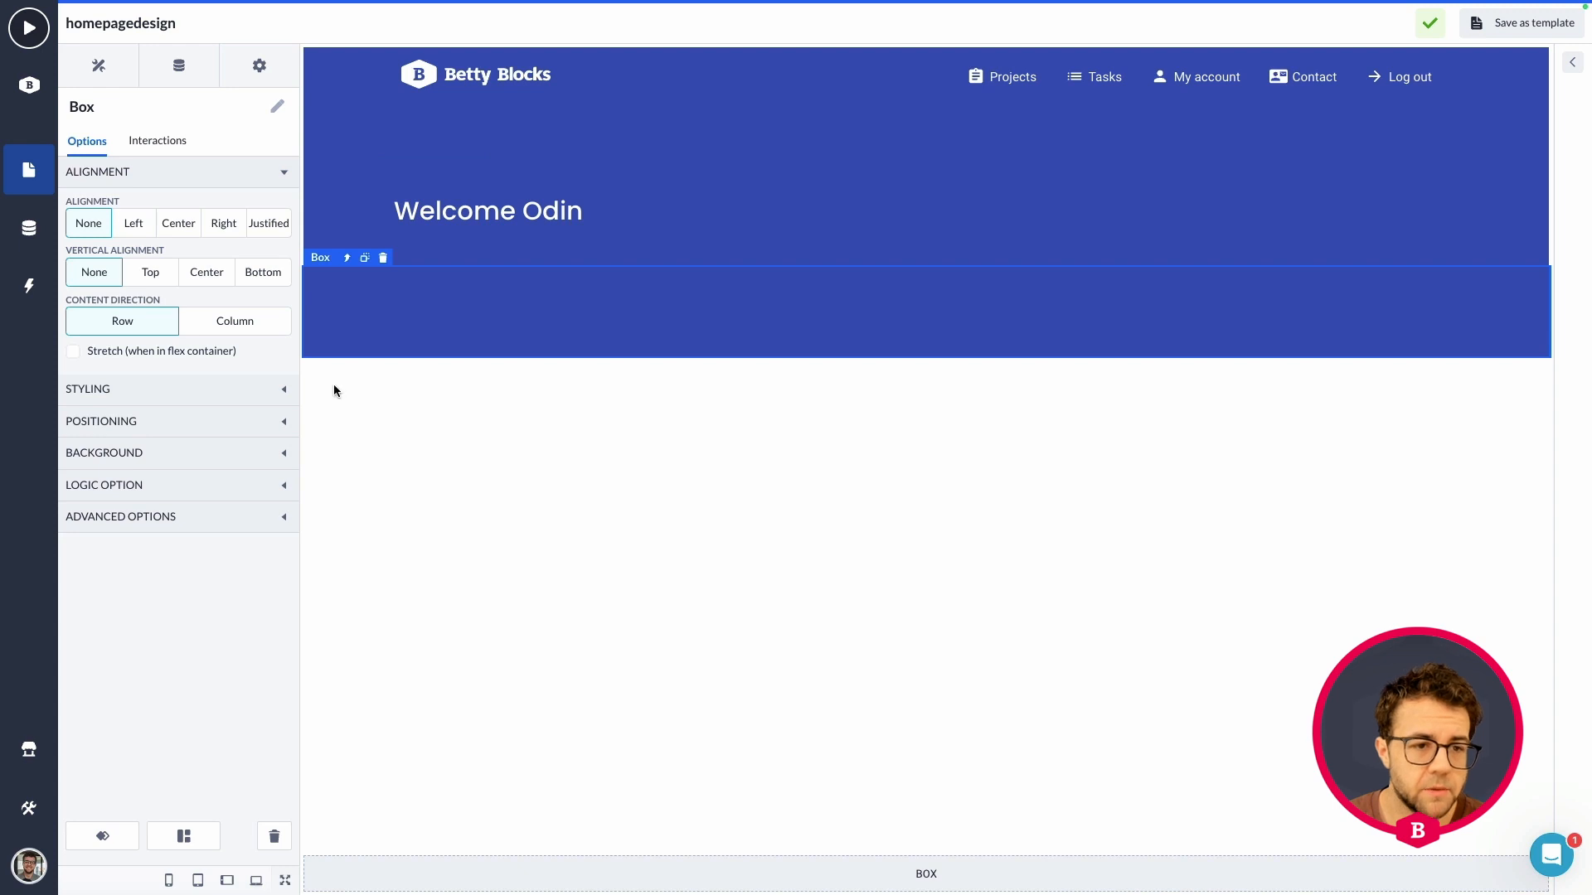
left_click(153, 424)
left_click(172, 396)
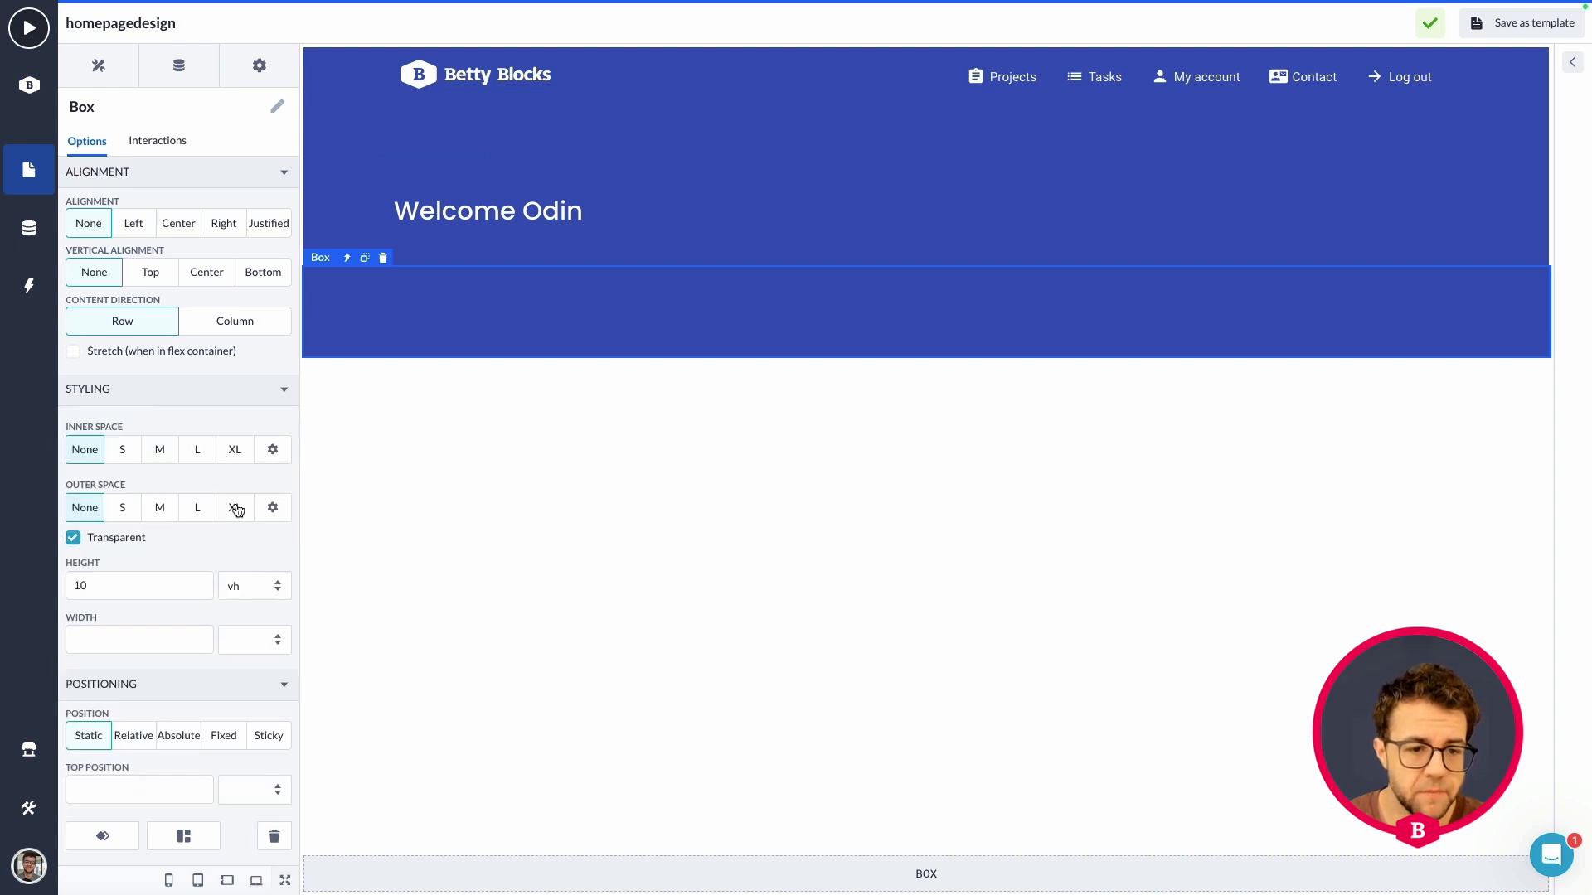
left_click(276, 595)
left_click(279, 596)
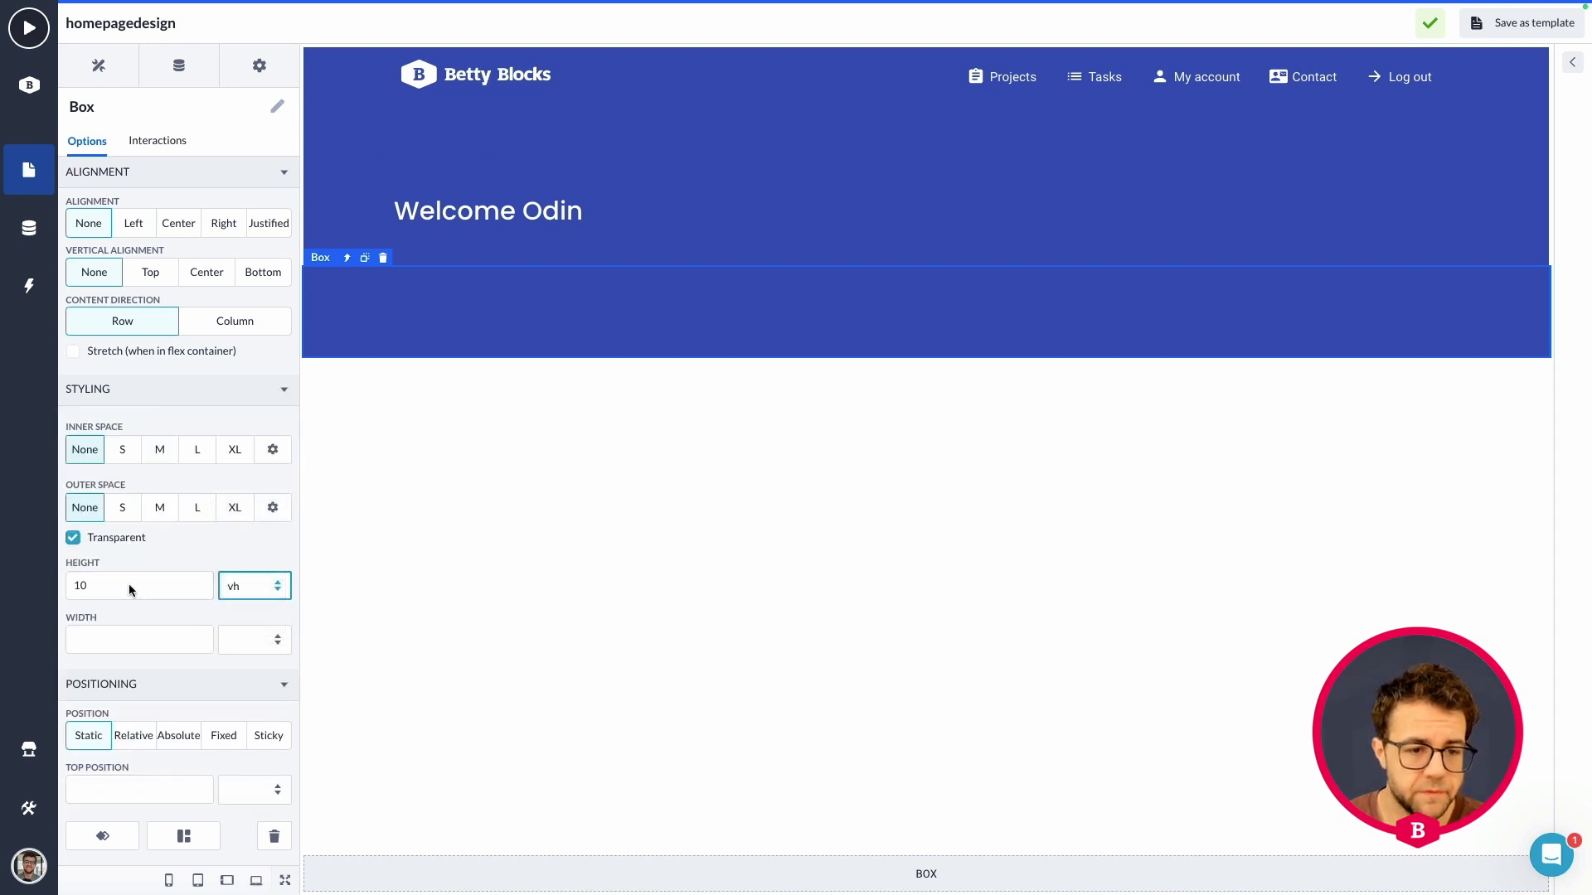
left_click(200, 590)
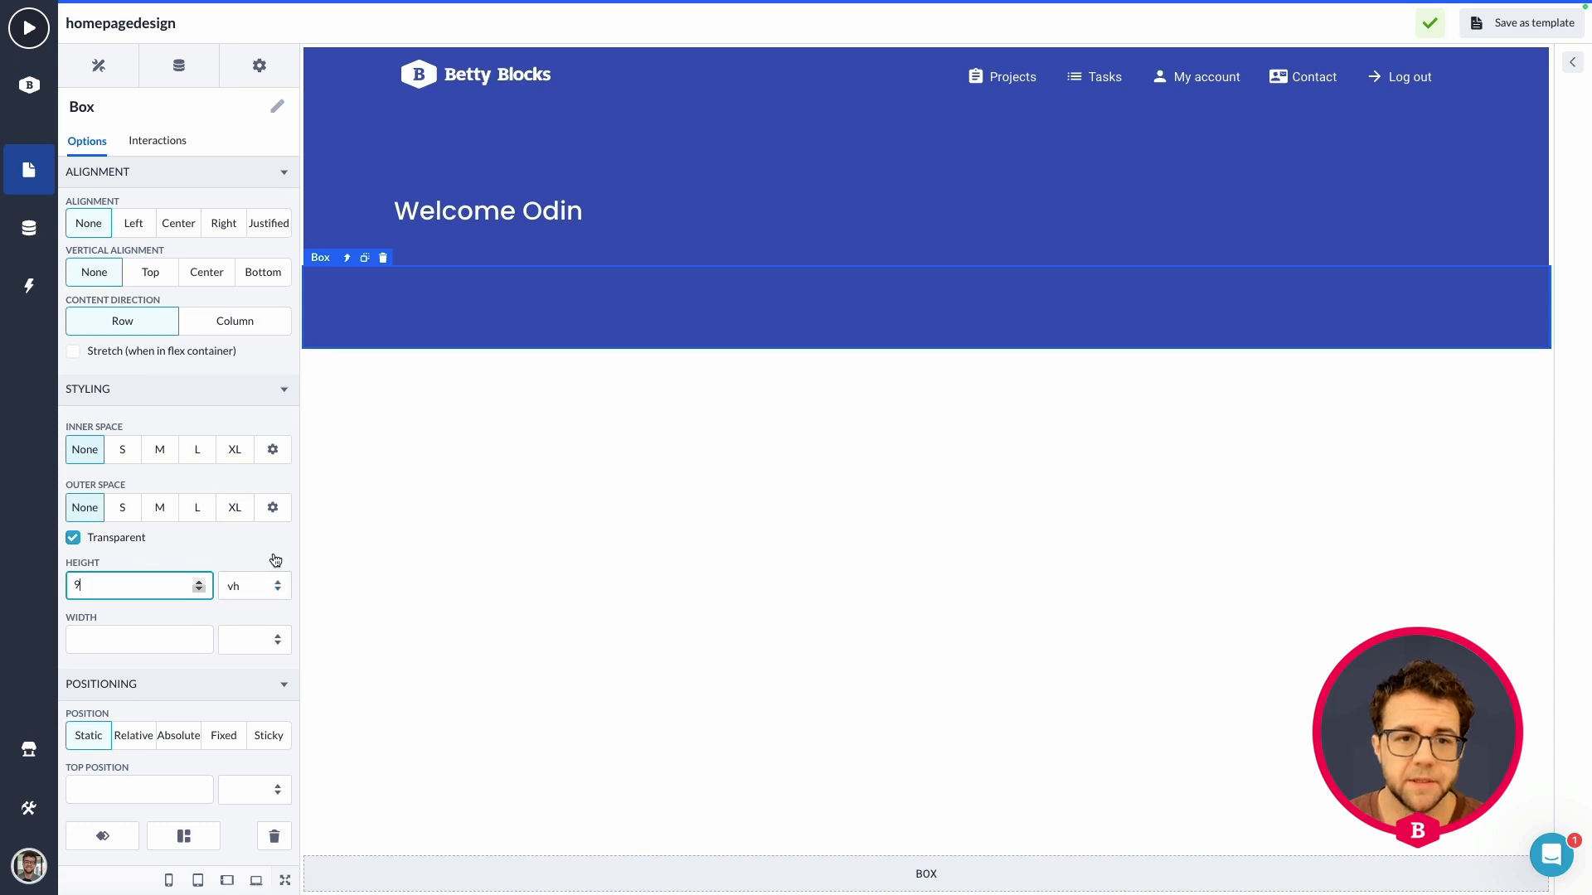
left_click(621, 412)
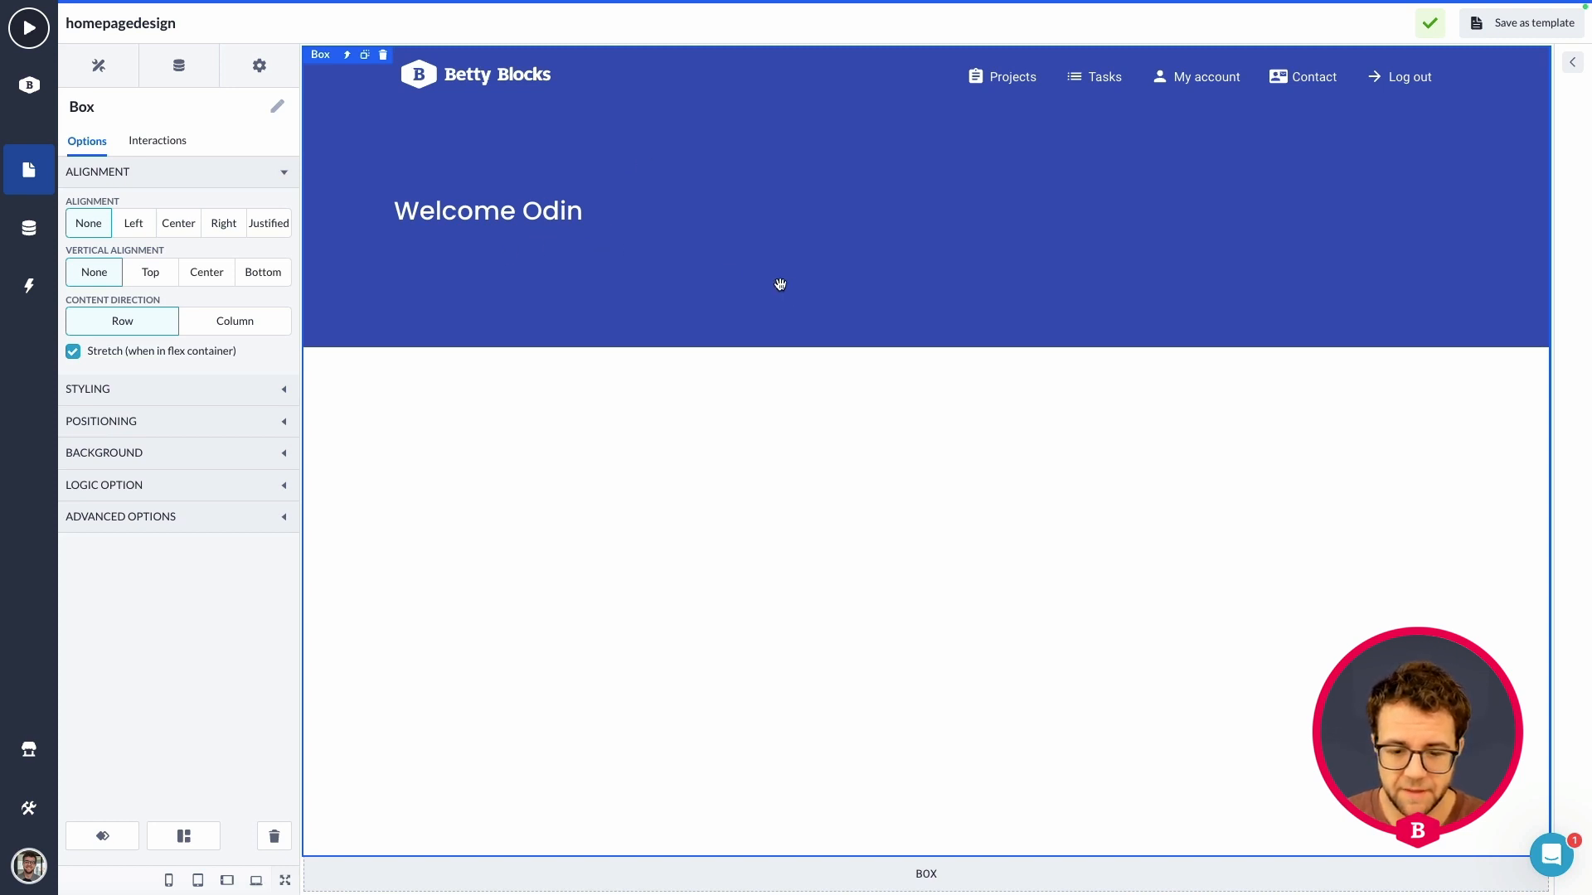
- Clear the height and its unit from the box that contains the welcome title's row
left_click(471, 214)
left_click(441, 185)
left_click(441, 168)
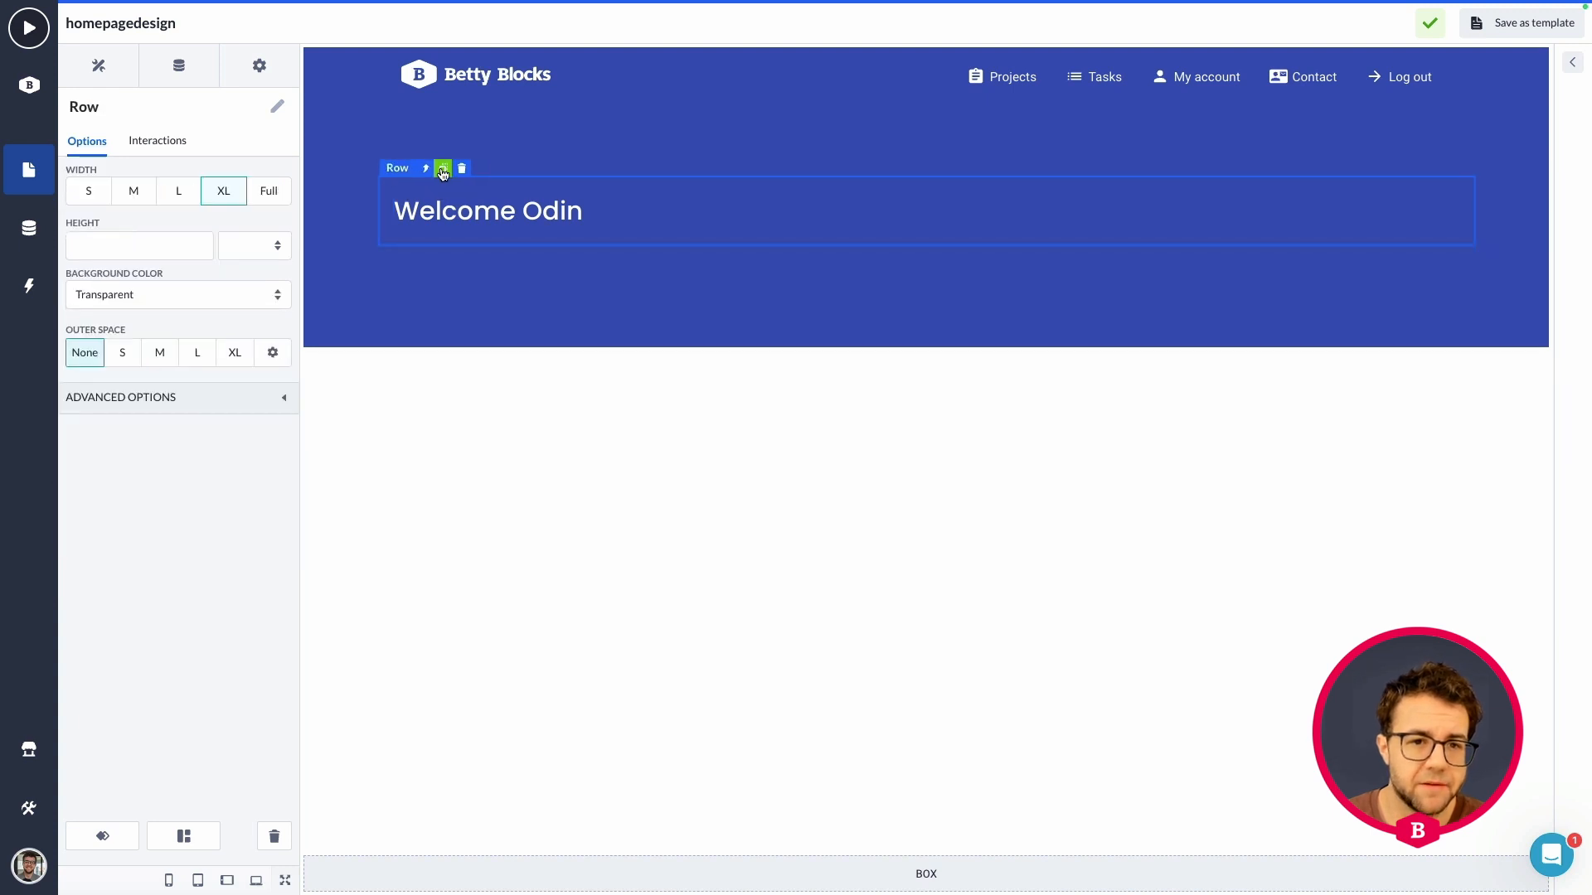
left_click(439, 169)
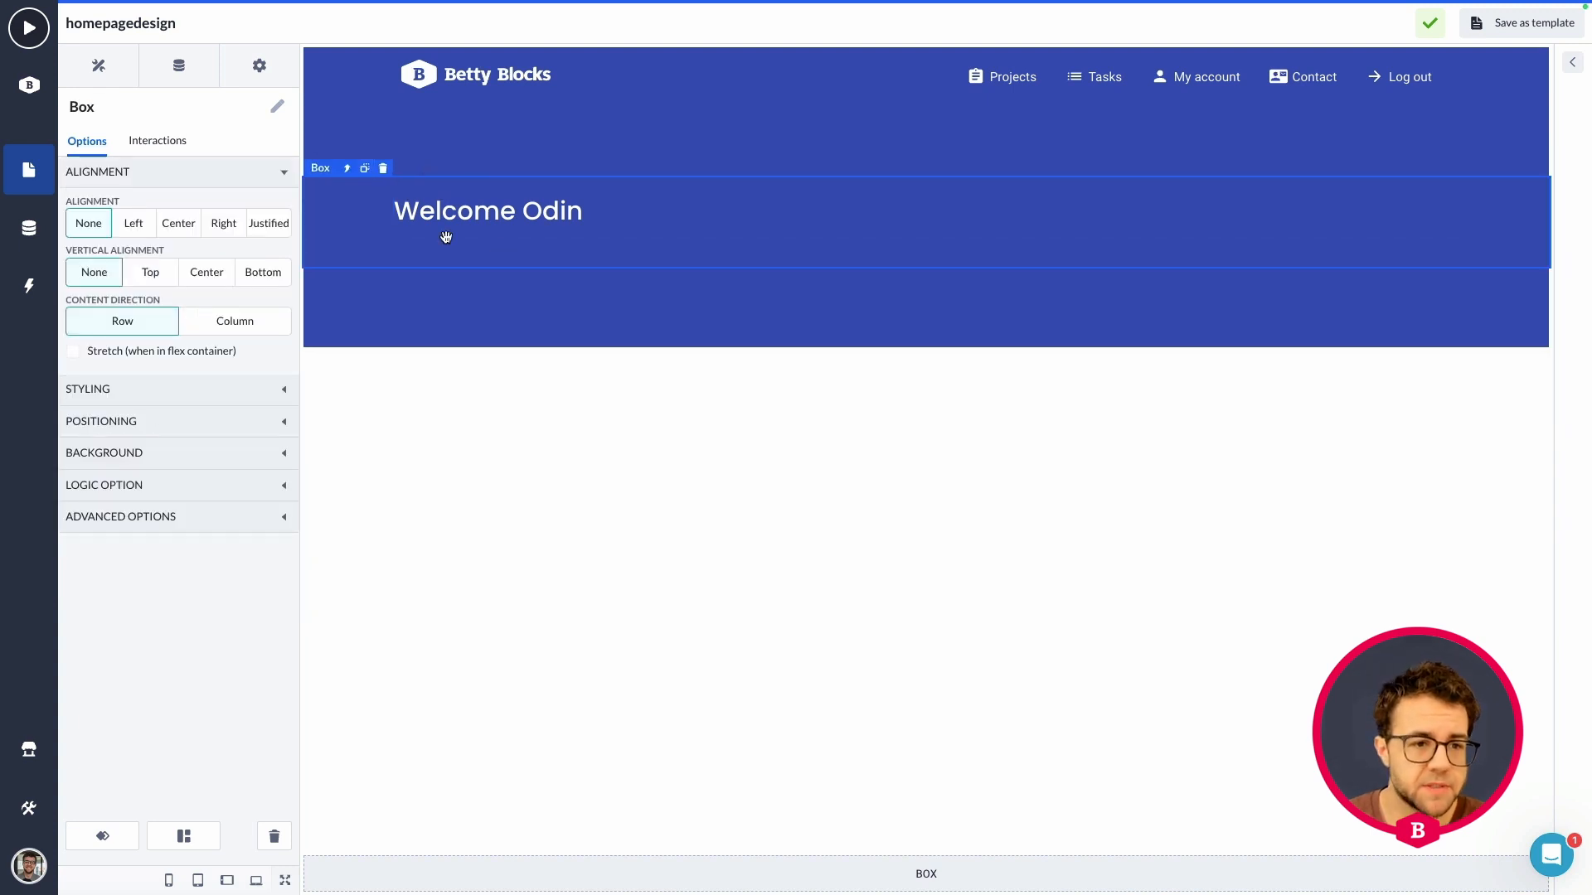
left_click(135, 421)
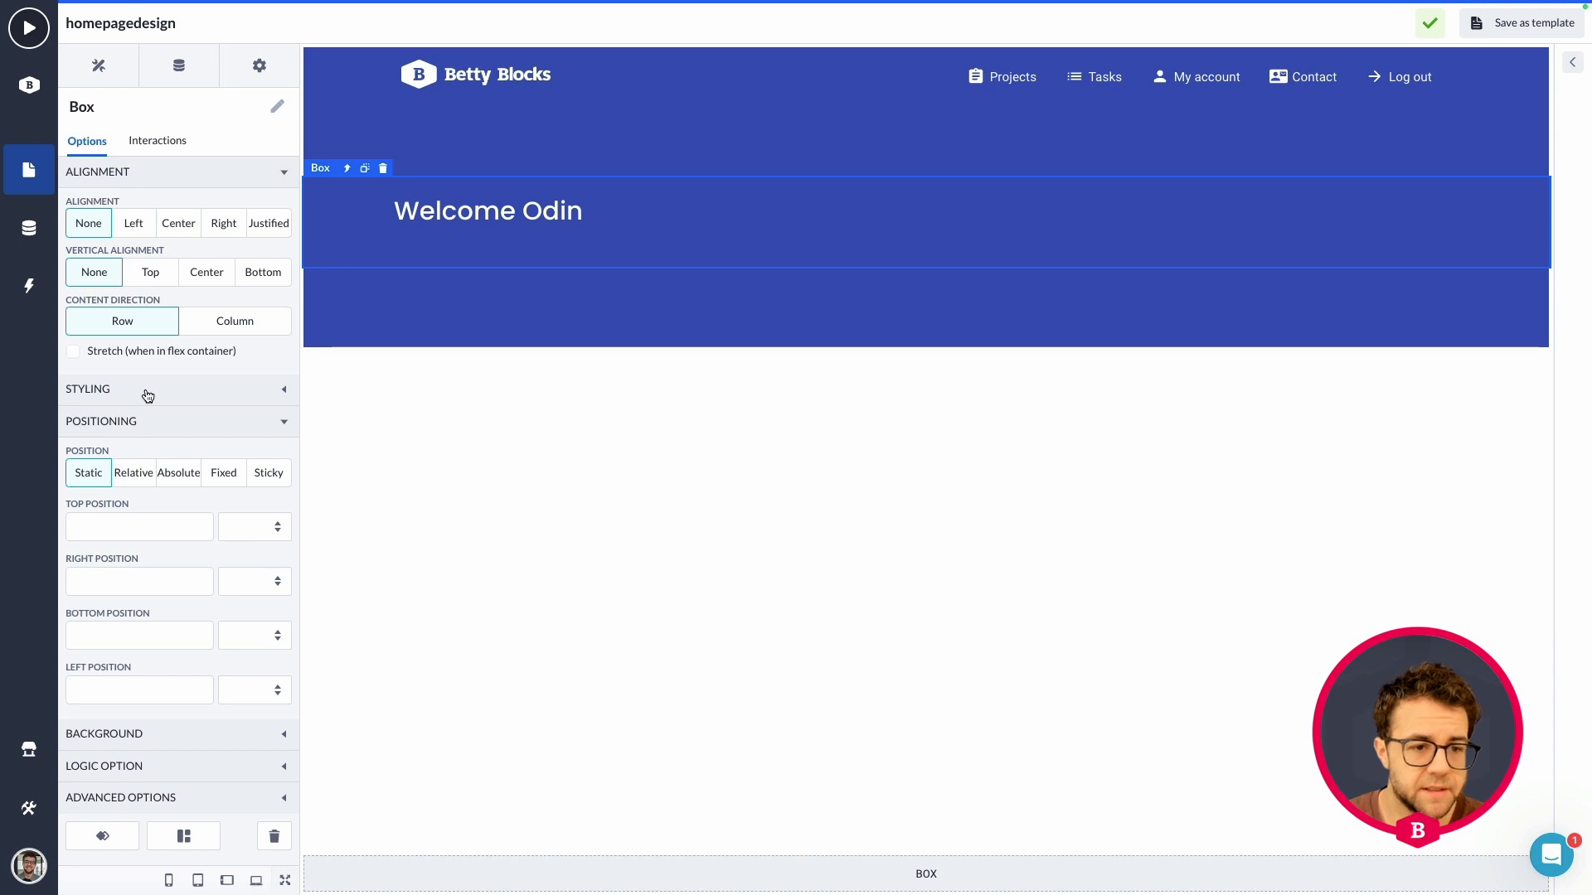
left_click(148, 393)
left_click(142, 586)
left_click(255, 585)
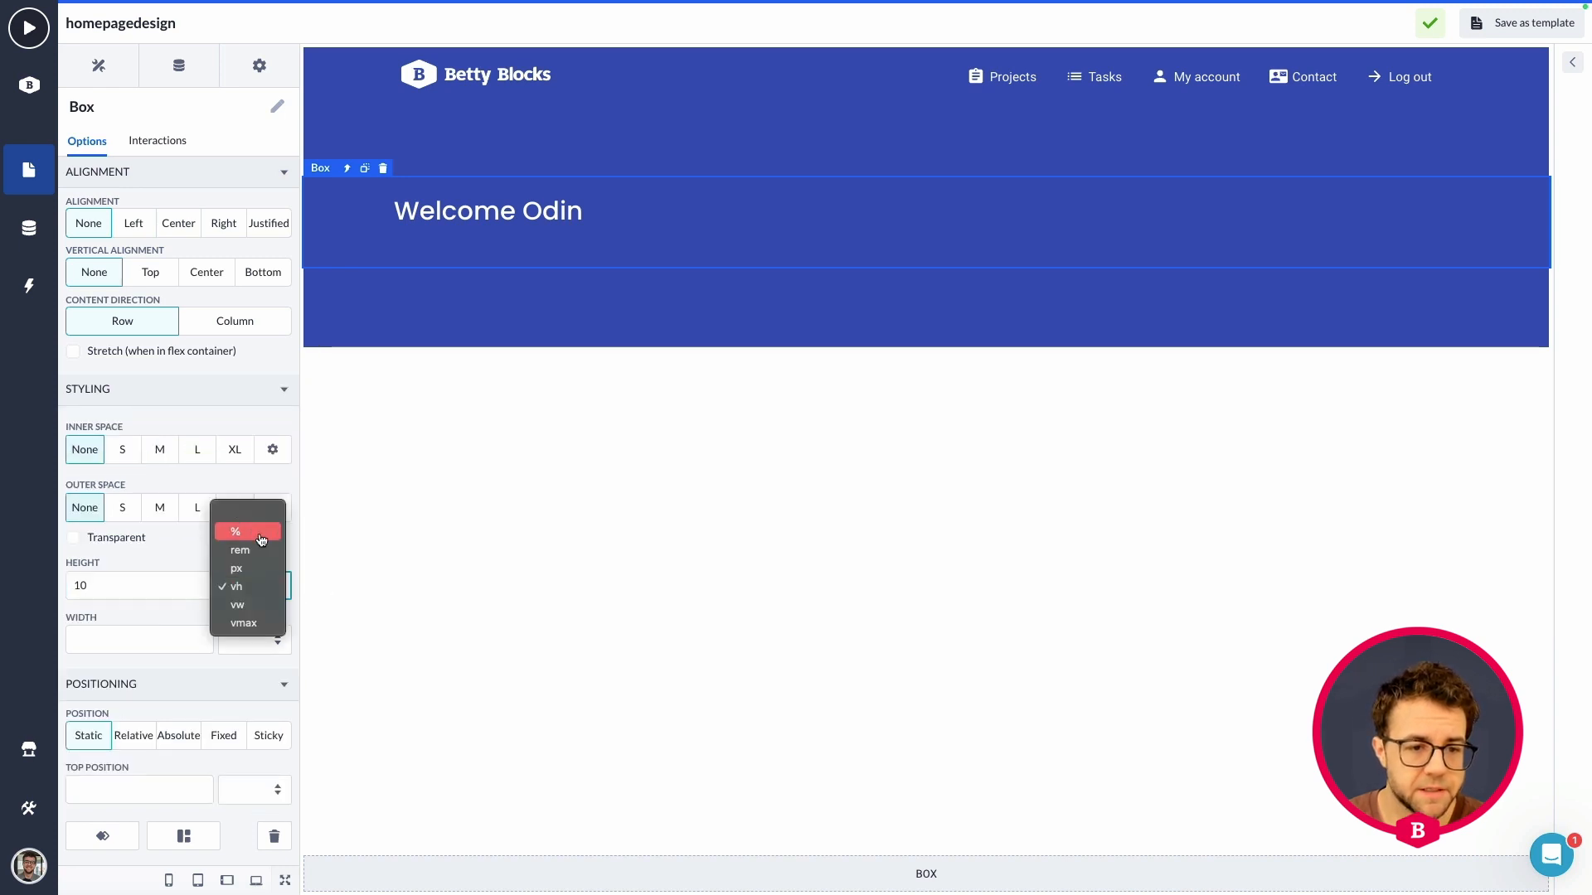
left_click(253, 514)
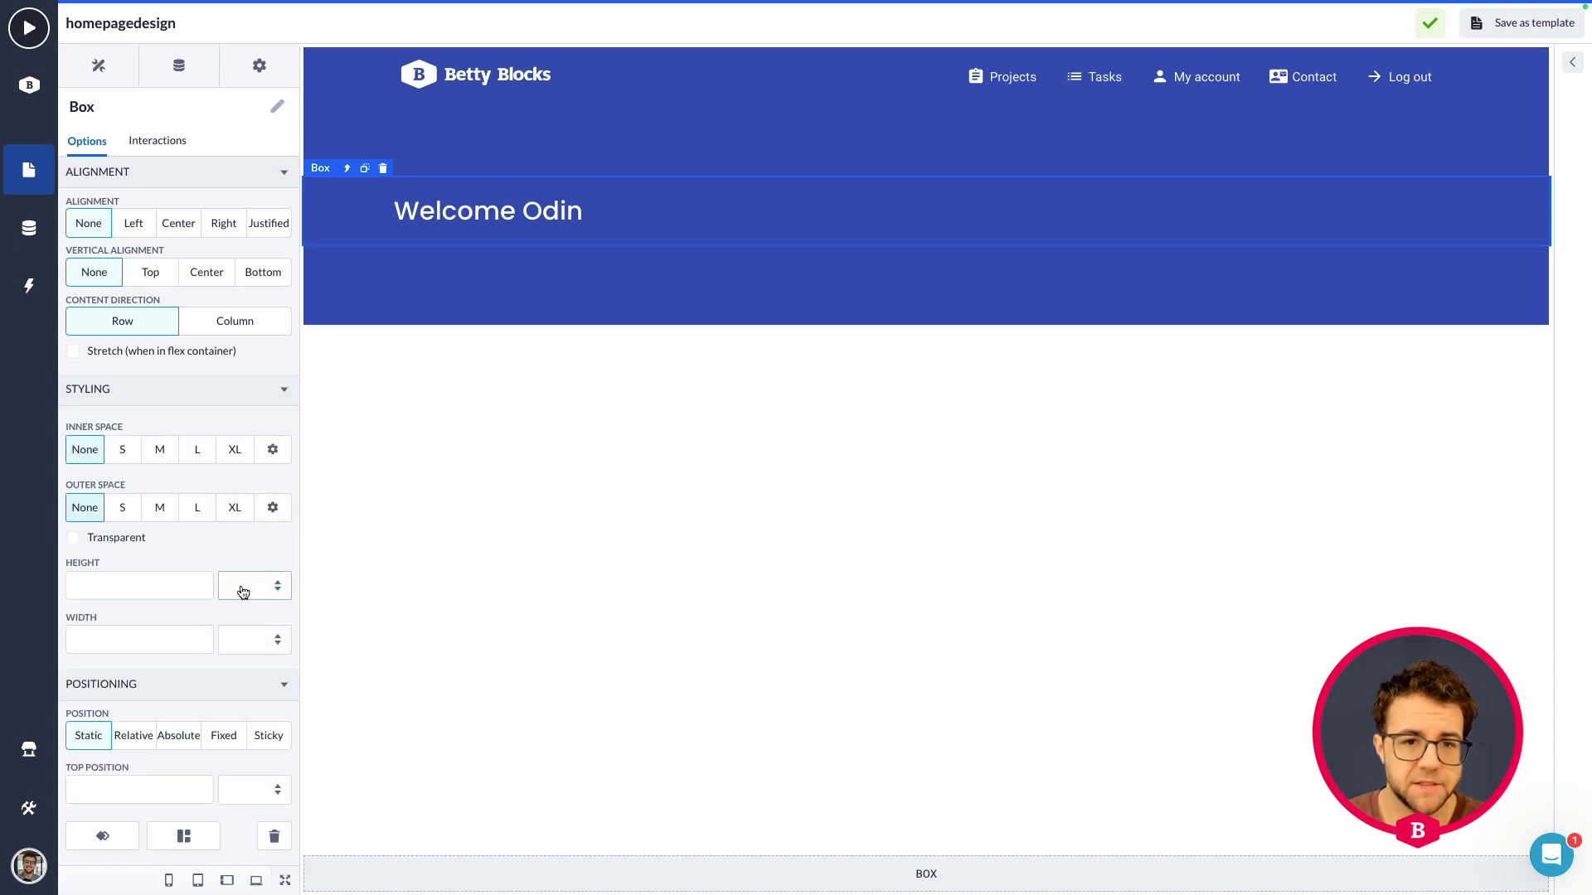
- Set the height of the spacer box below the welcome title to 10 vh
left_click(509, 290)
left_click(141, 423)
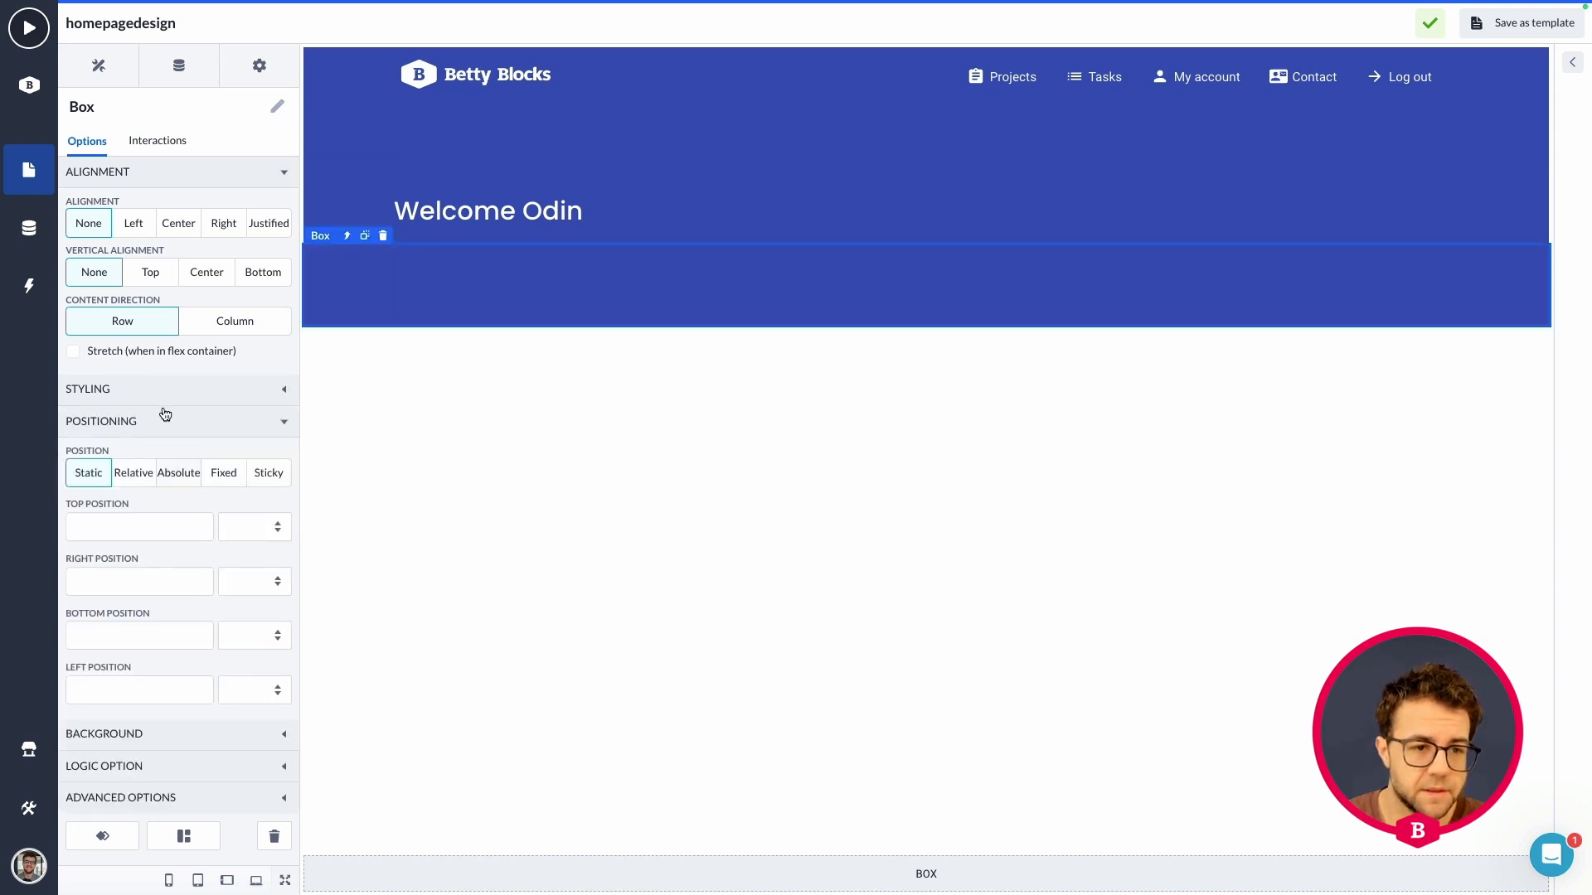
left_click(164, 391)
left_click(596, 484)
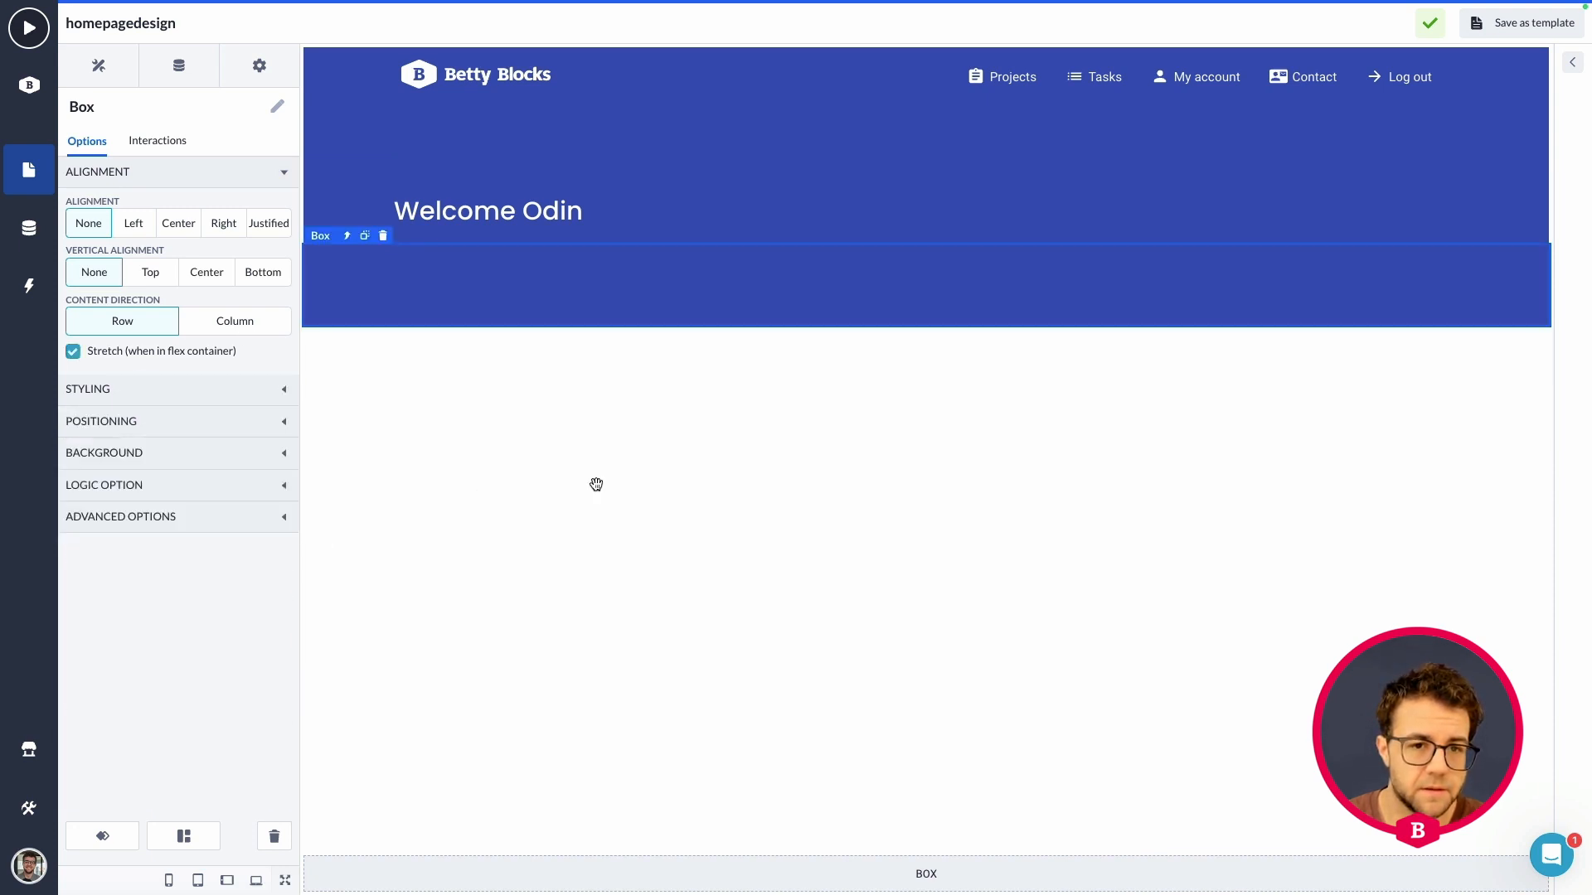
left_click(470, 315)
left_click(149, 429)
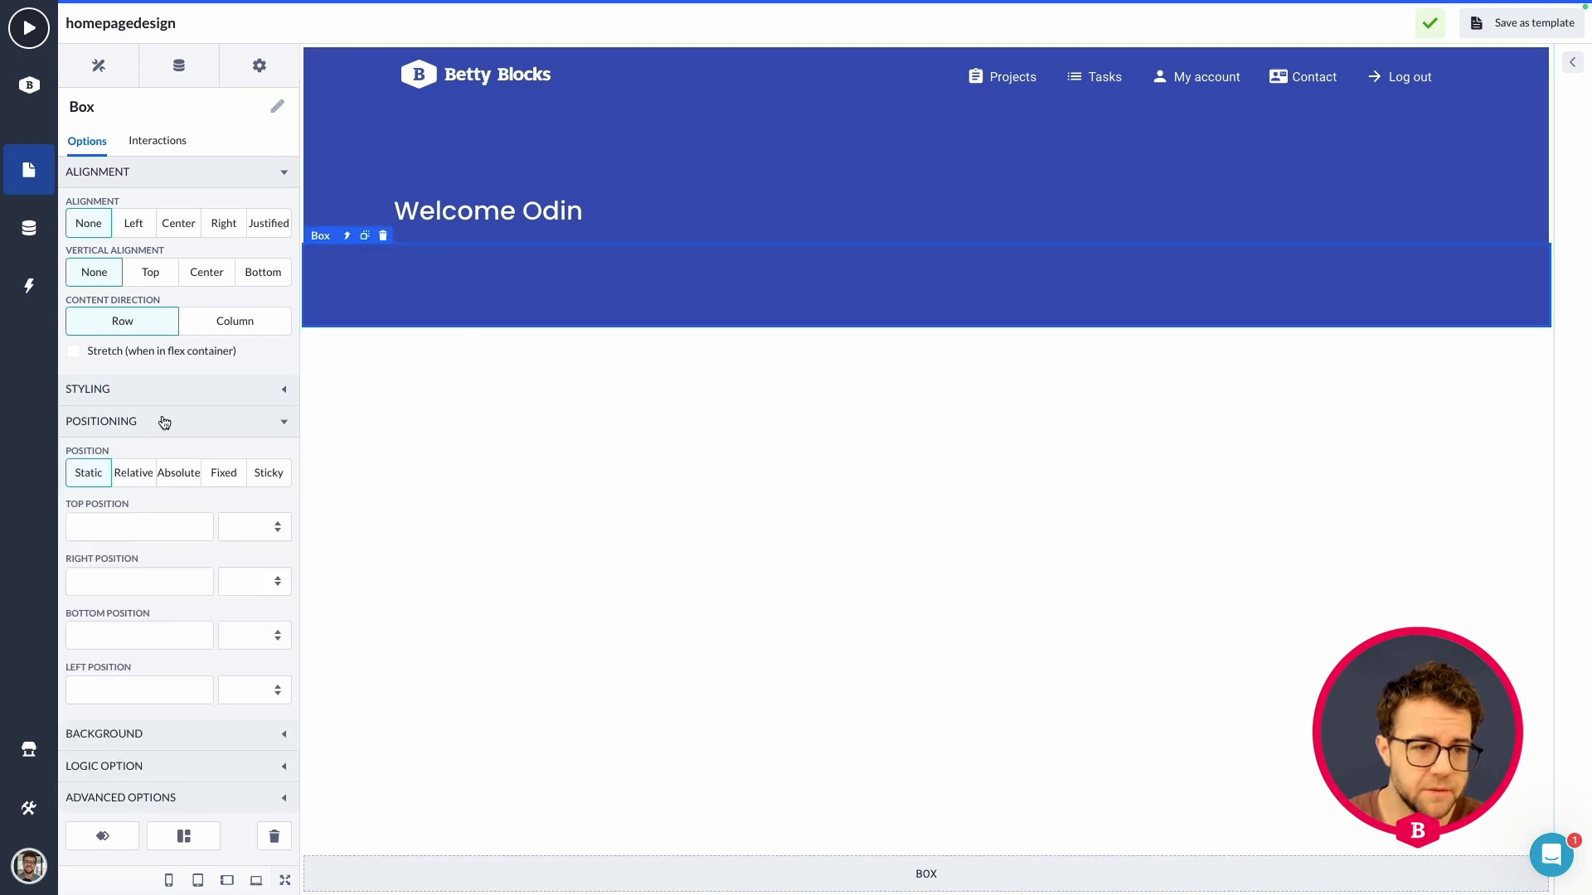
left_click(172, 387)
left_click(208, 581)
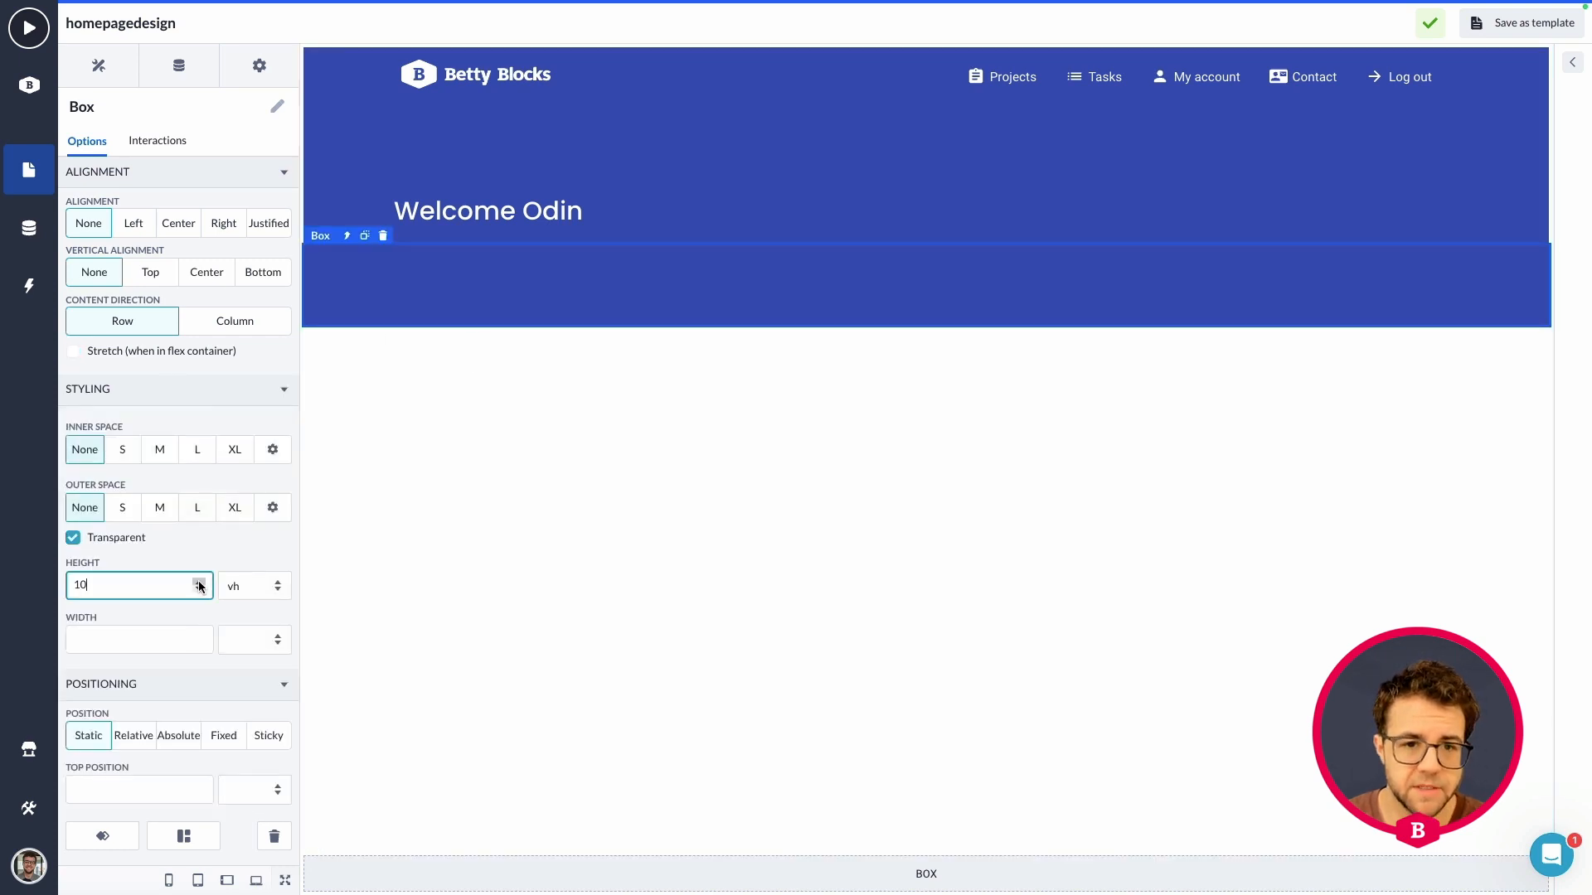
left_click(536, 450)
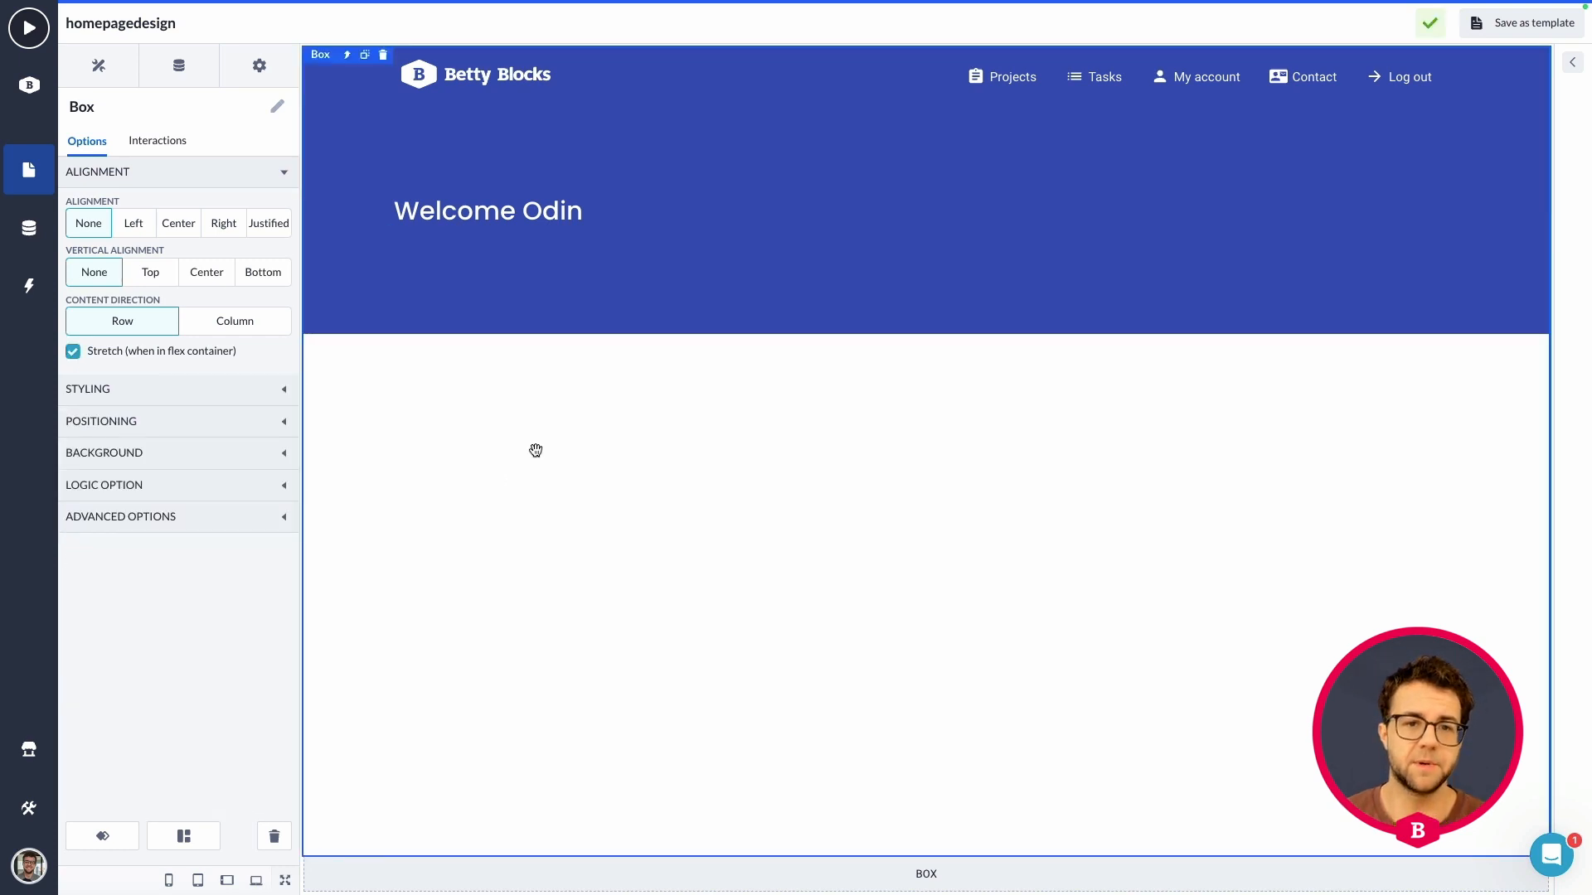
- Review the header's upper spacer, welcome title box and lower spacer by selecting each in turn
left_click(451, 141)
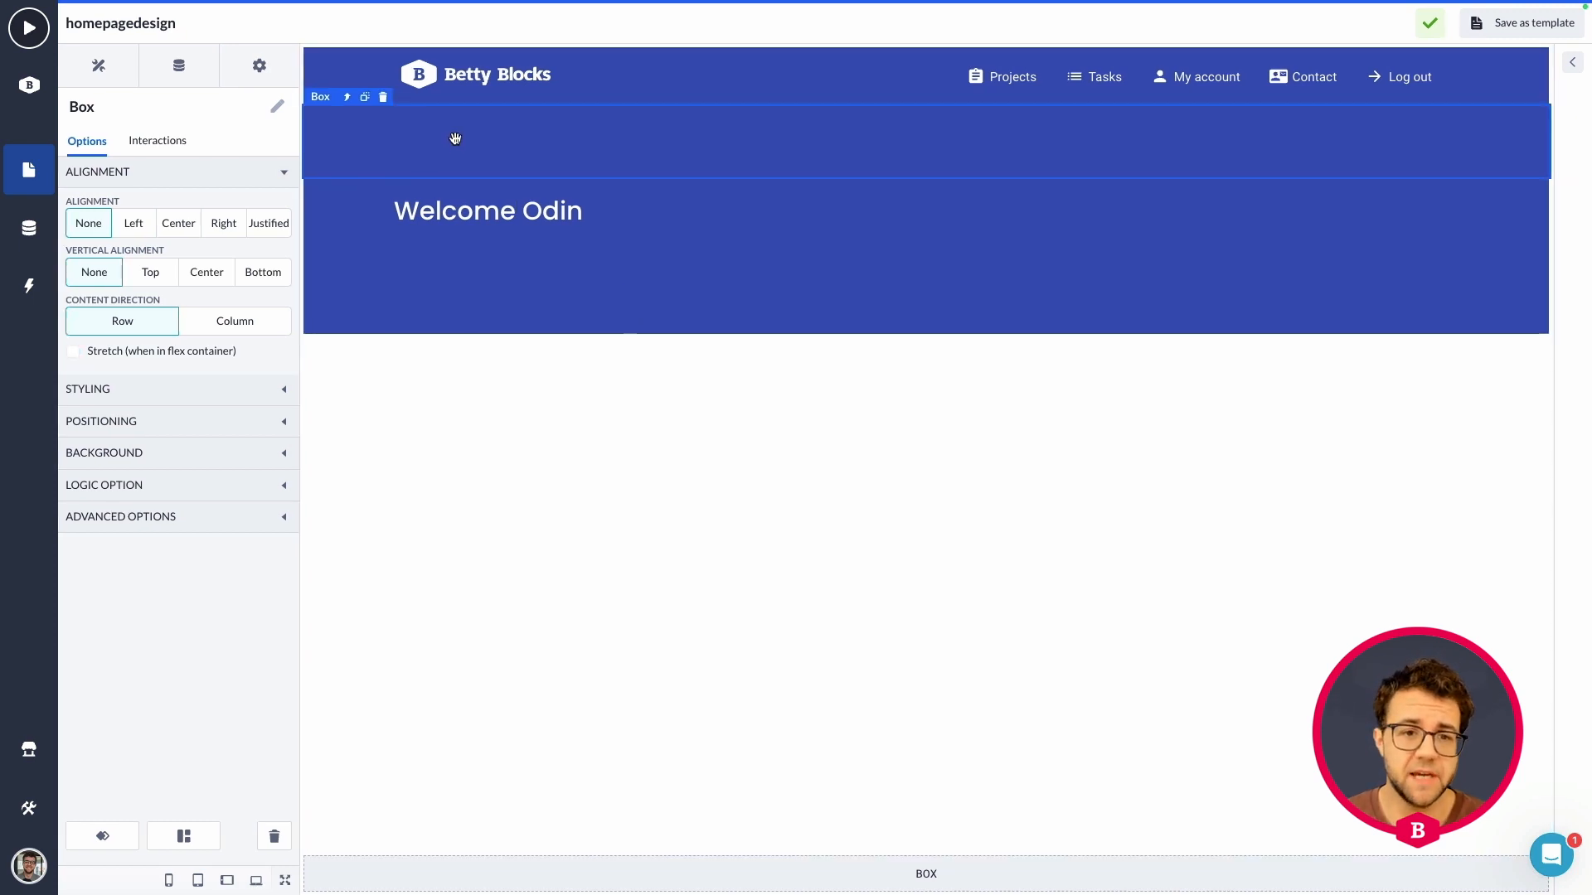
left_click(328, 205)
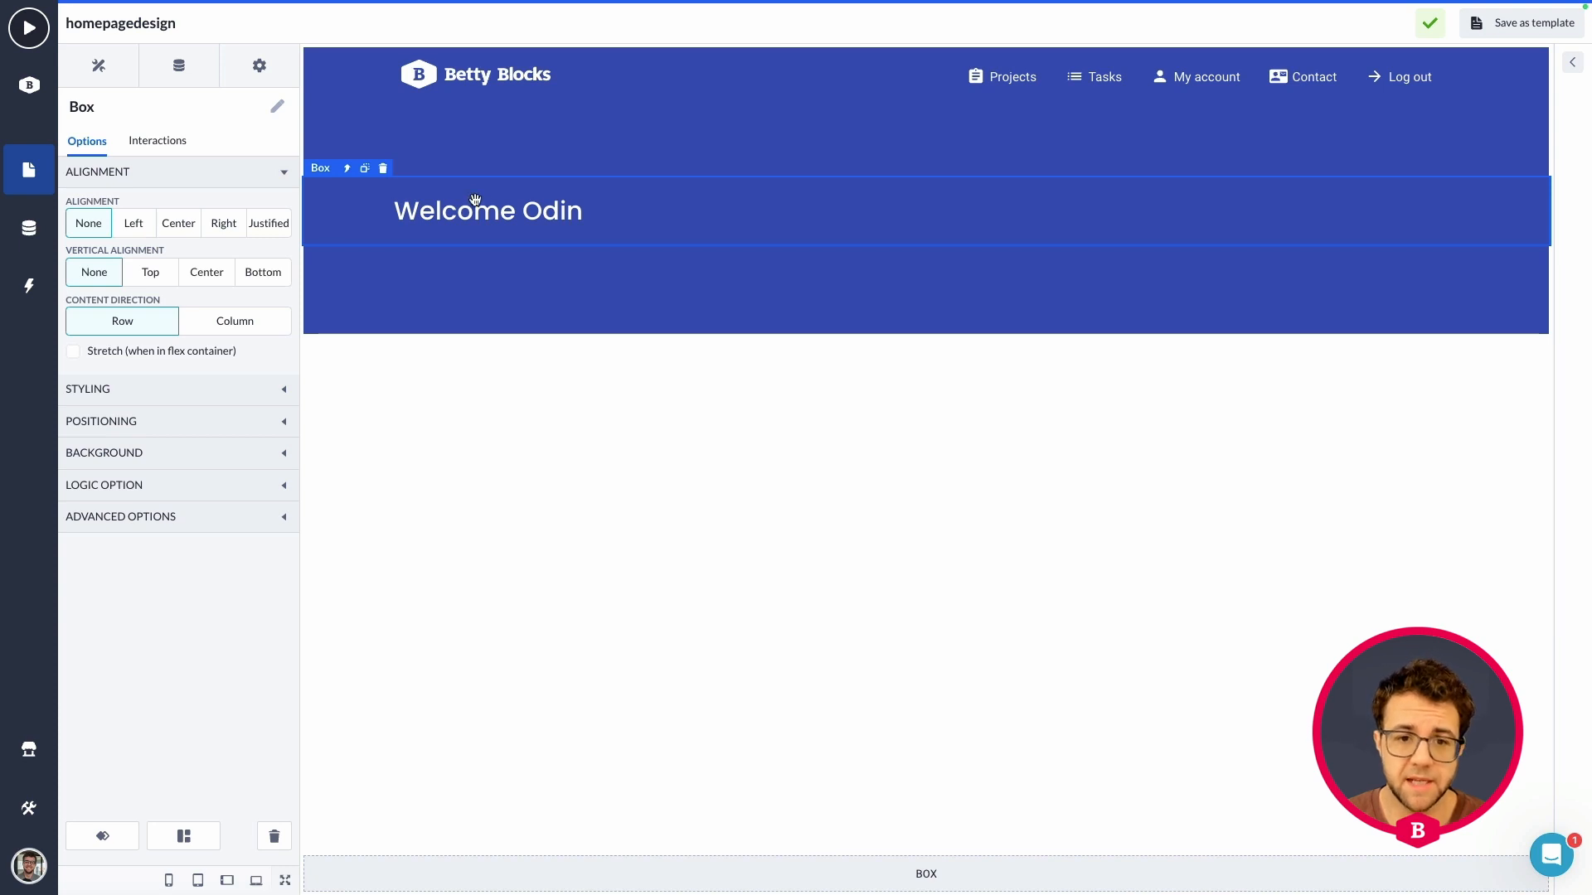
left_click(337, 289)
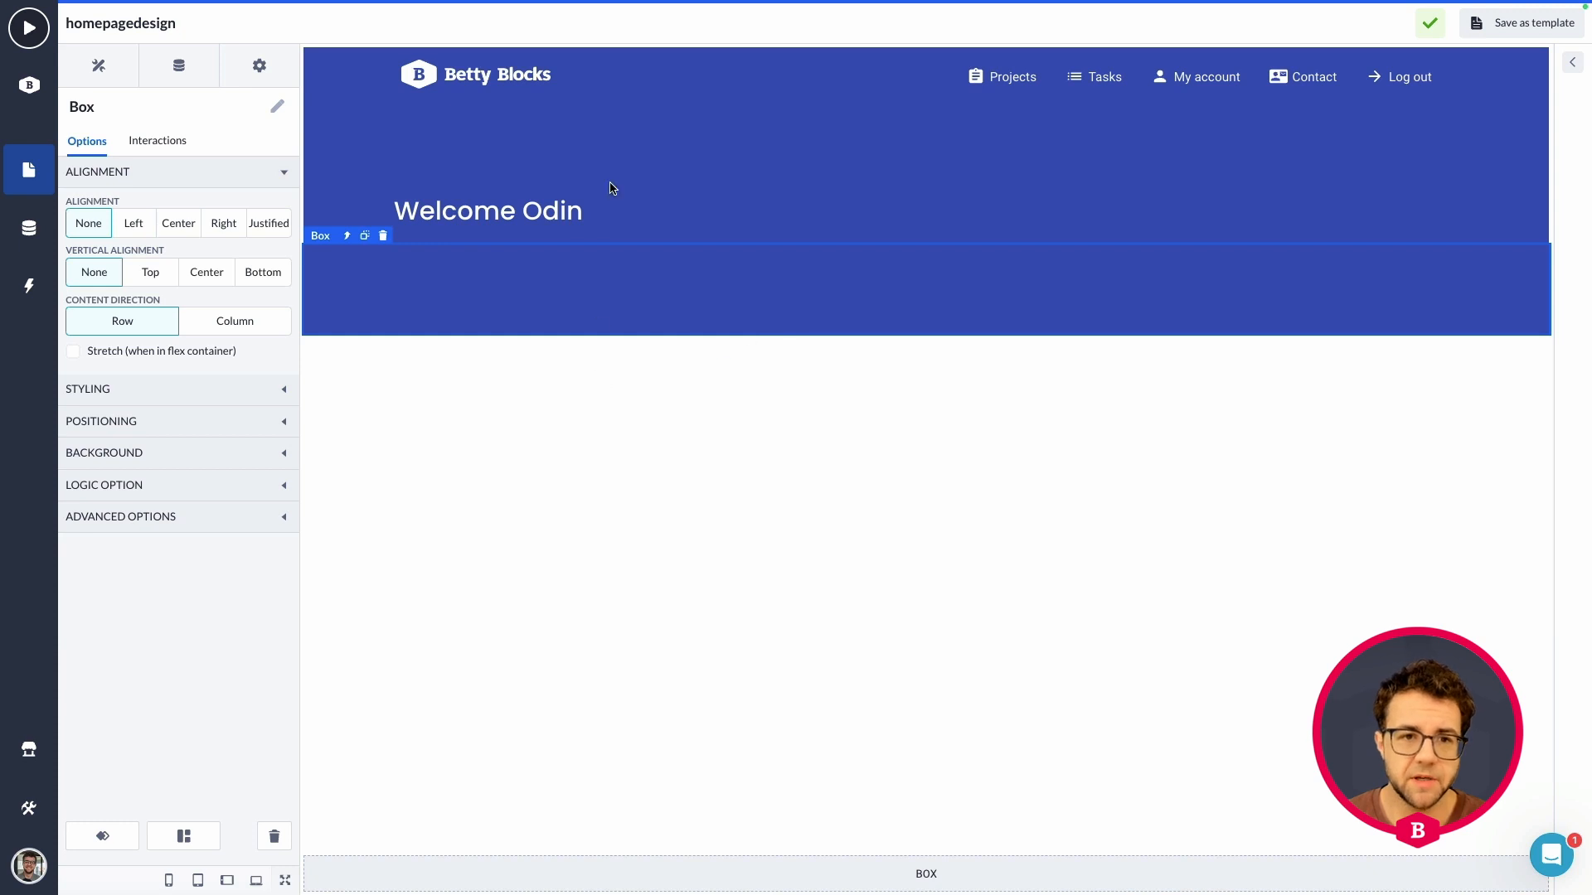
left_click(1352, 351)
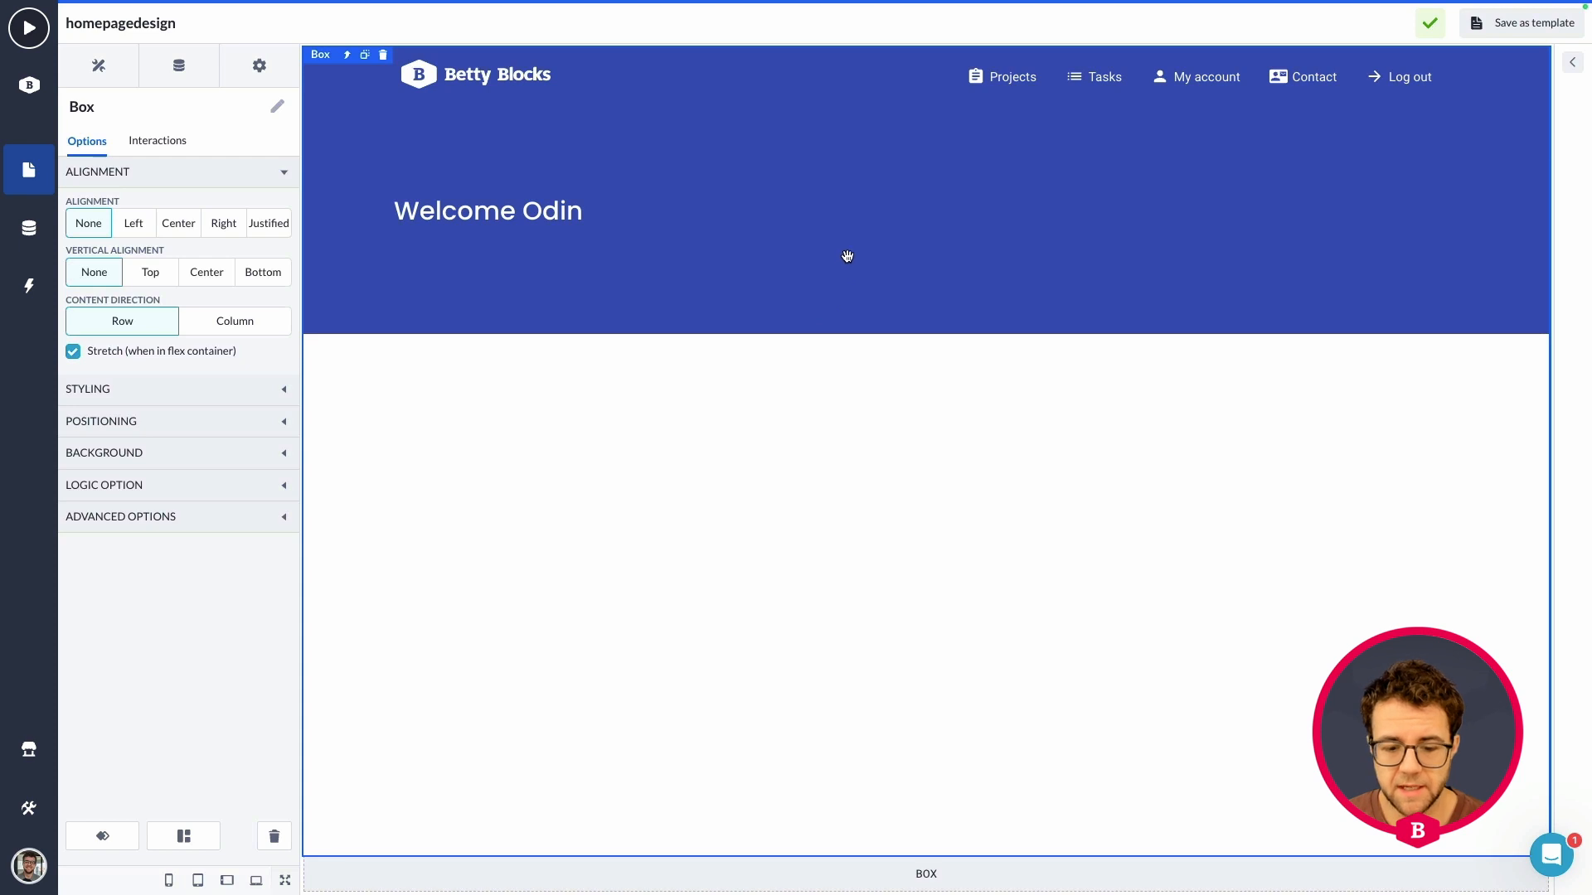
- Duplicate the welcome title text and set the copy's text style to Body 2
left_click(626, 199)
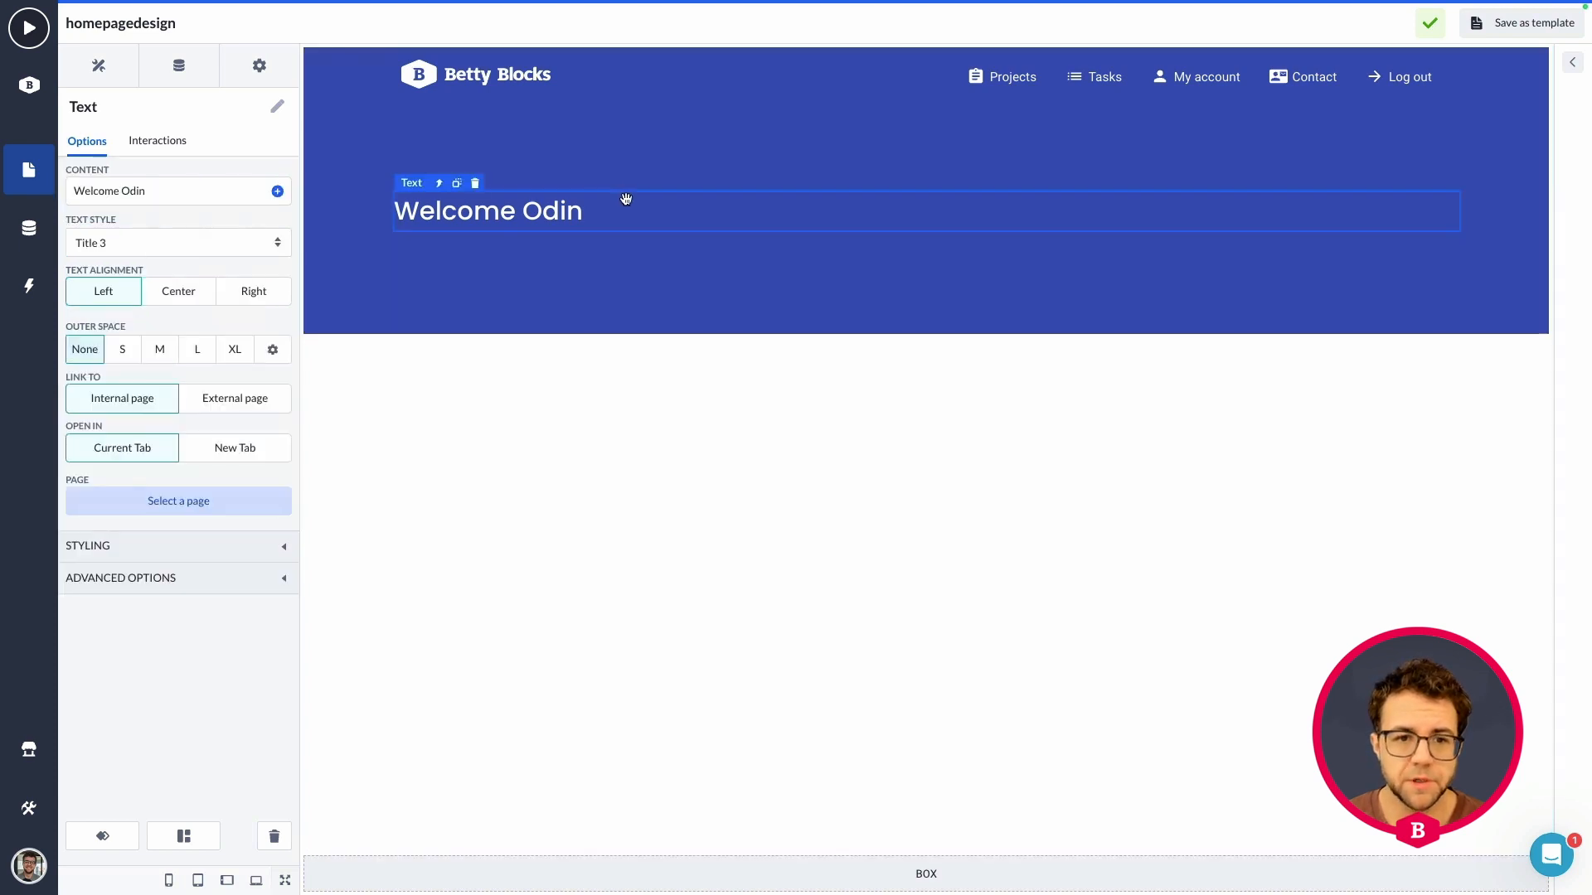
left_click(439, 183)
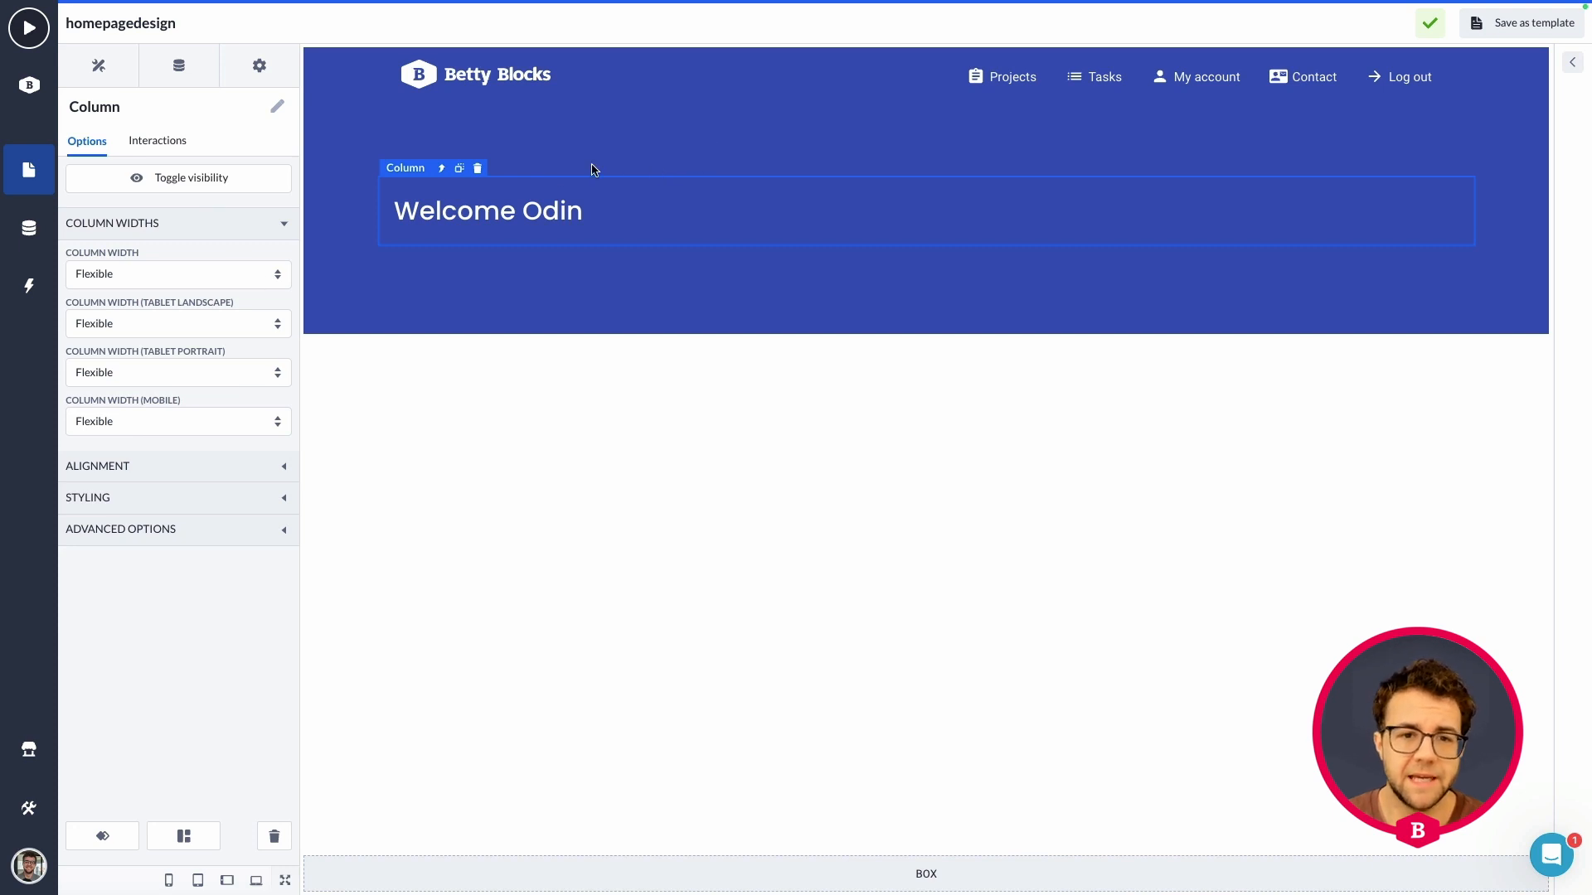
left_click(521, 213)
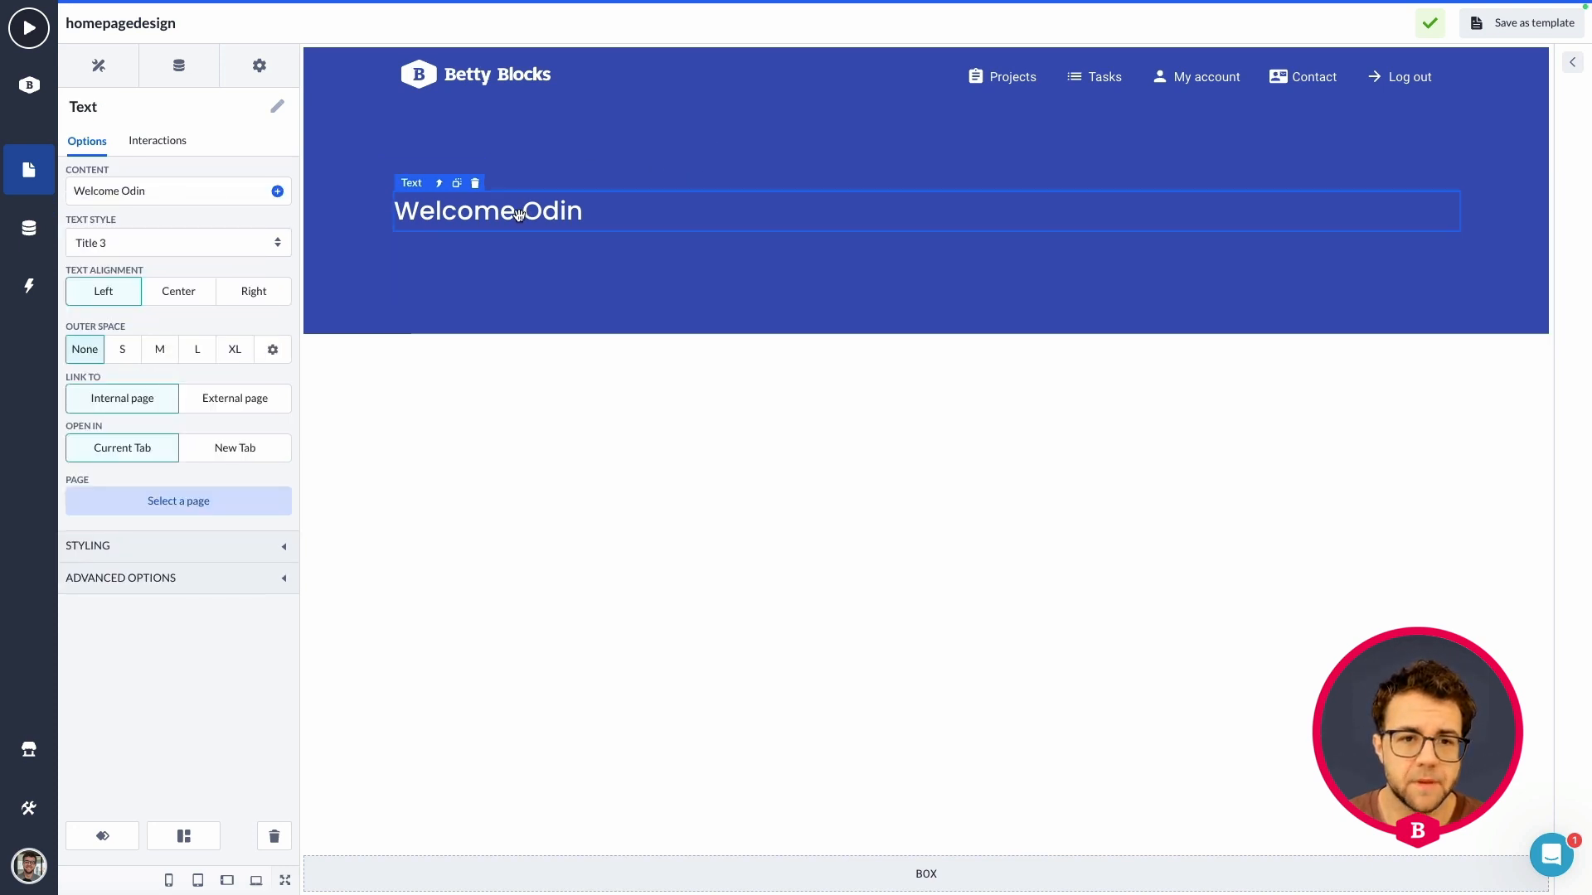
left_click(456, 186)
left_click(497, 254)
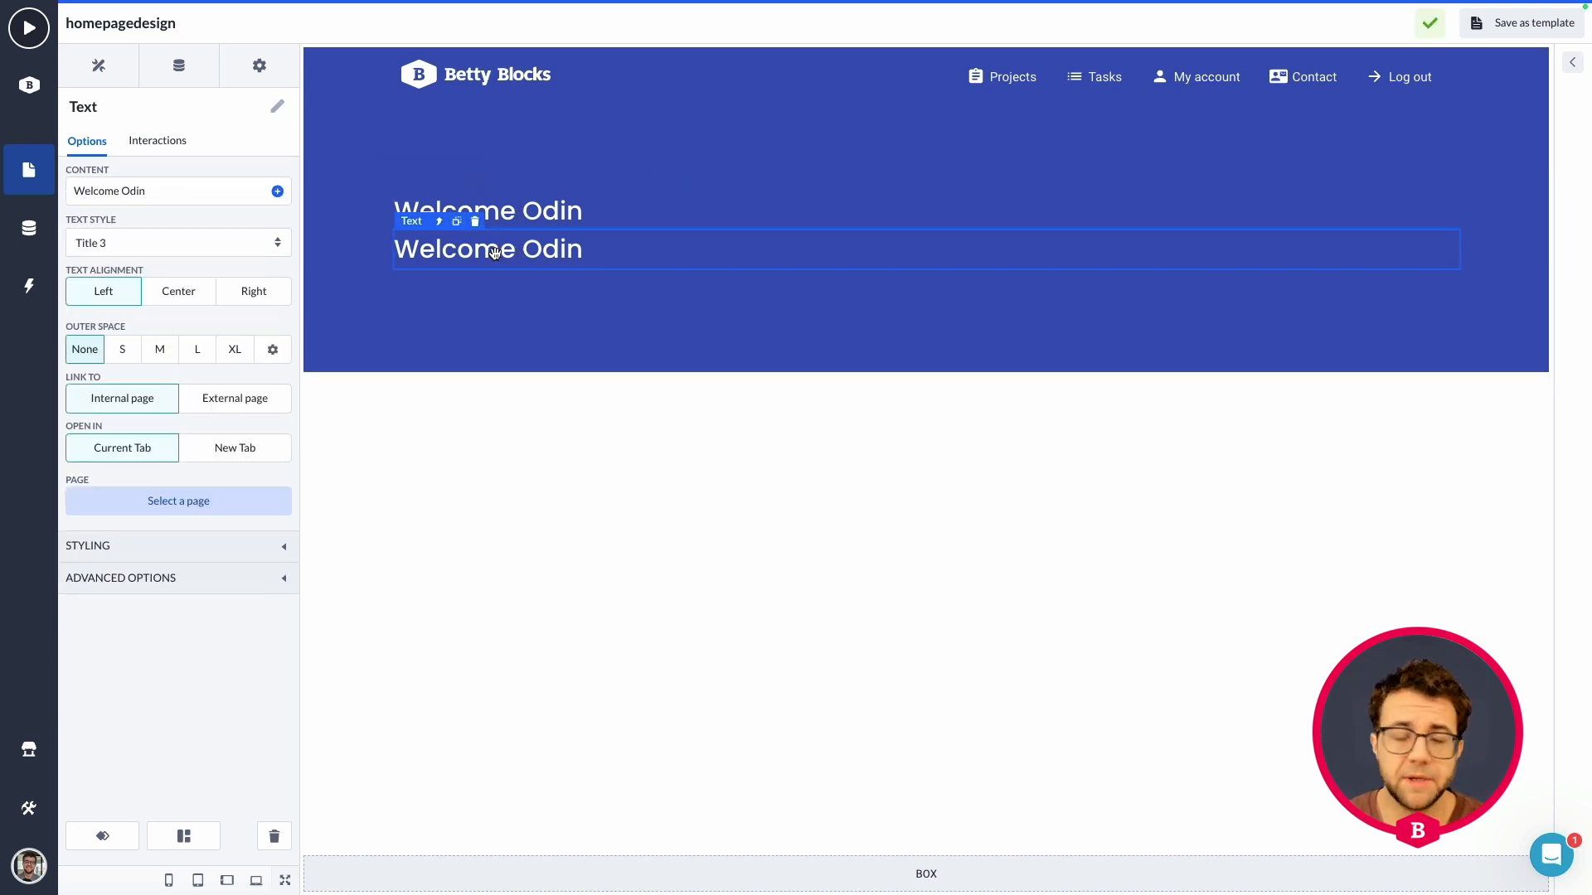
left_click(128, 243)
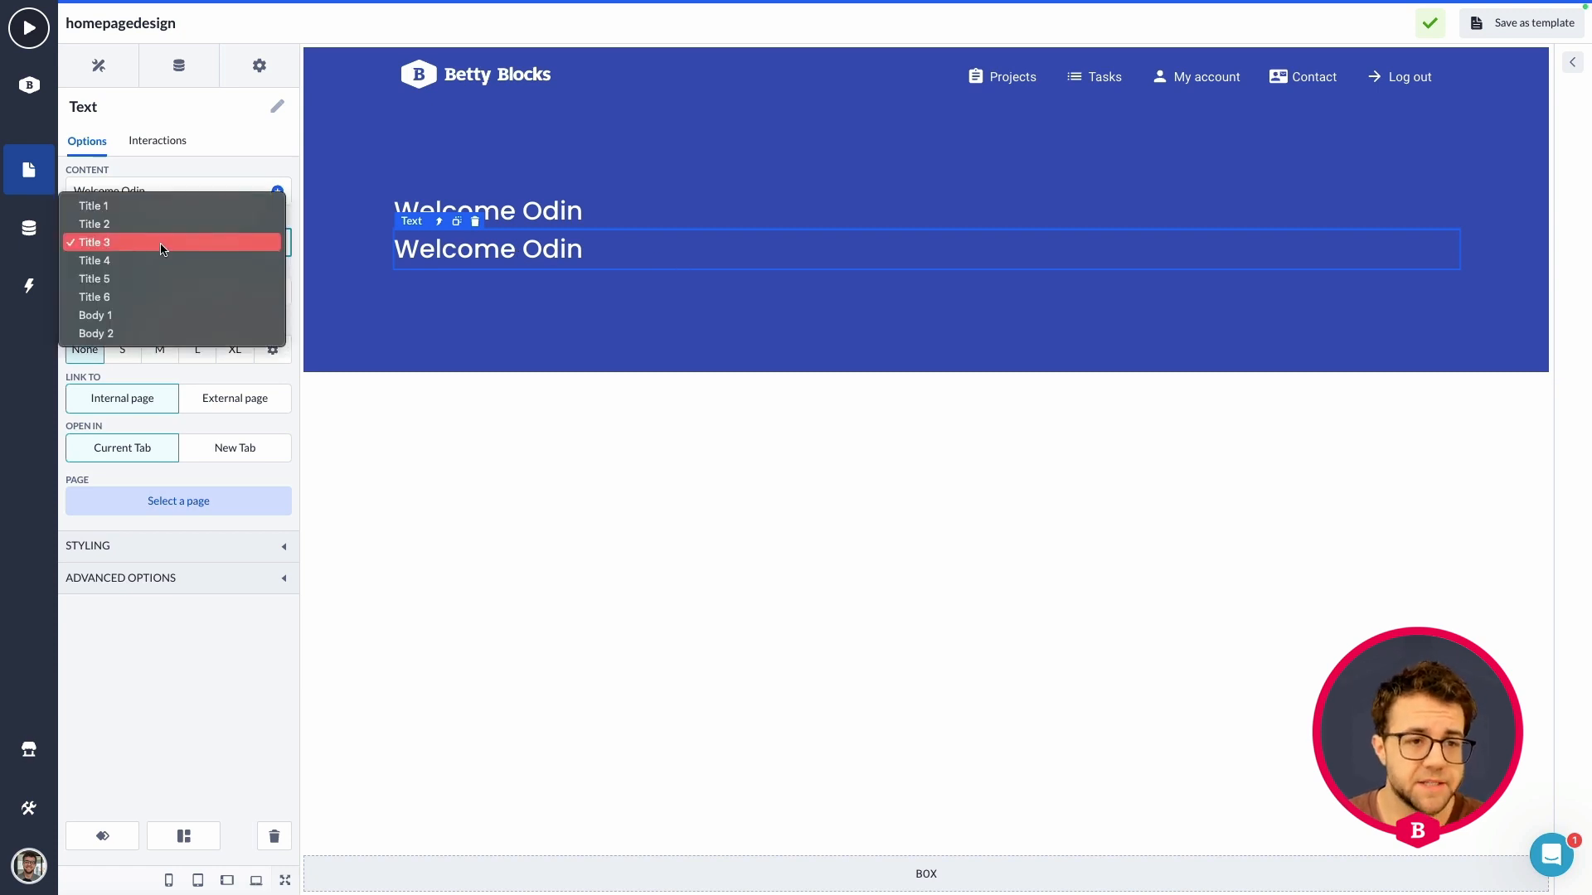
left_click(137, 334)
- Set the copied text to "The projectmanagement tool for your needs and tasks, add projects, manage your needs and have everything collected in one neatly build application."
triple_click(169, 190)
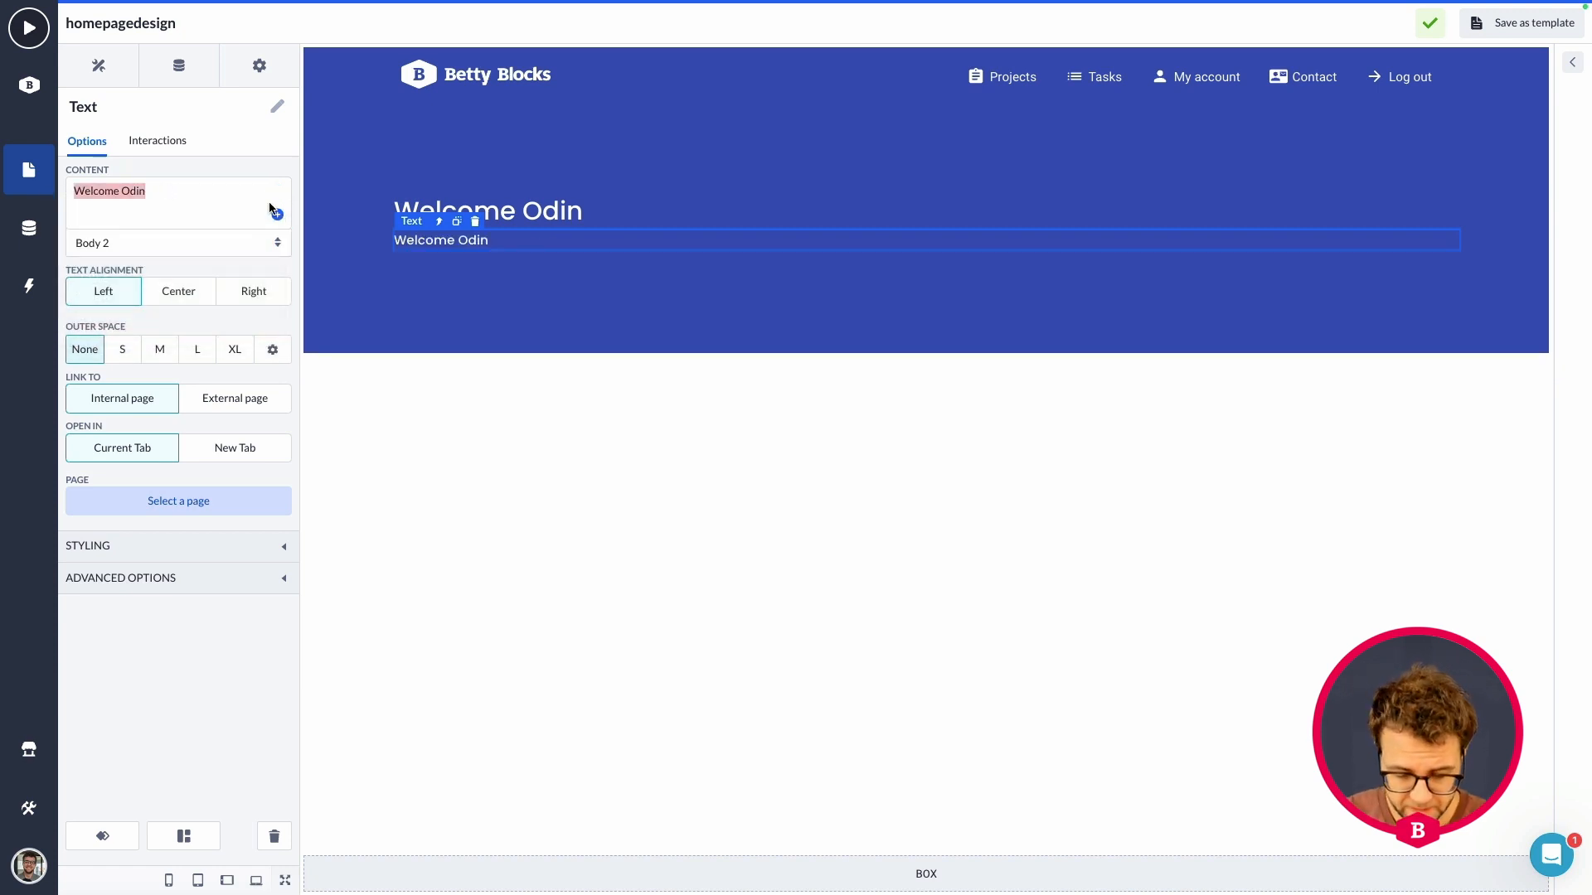
type("The projectmanagement tool for yo")
key("BackSpace")
type("projects, manage")
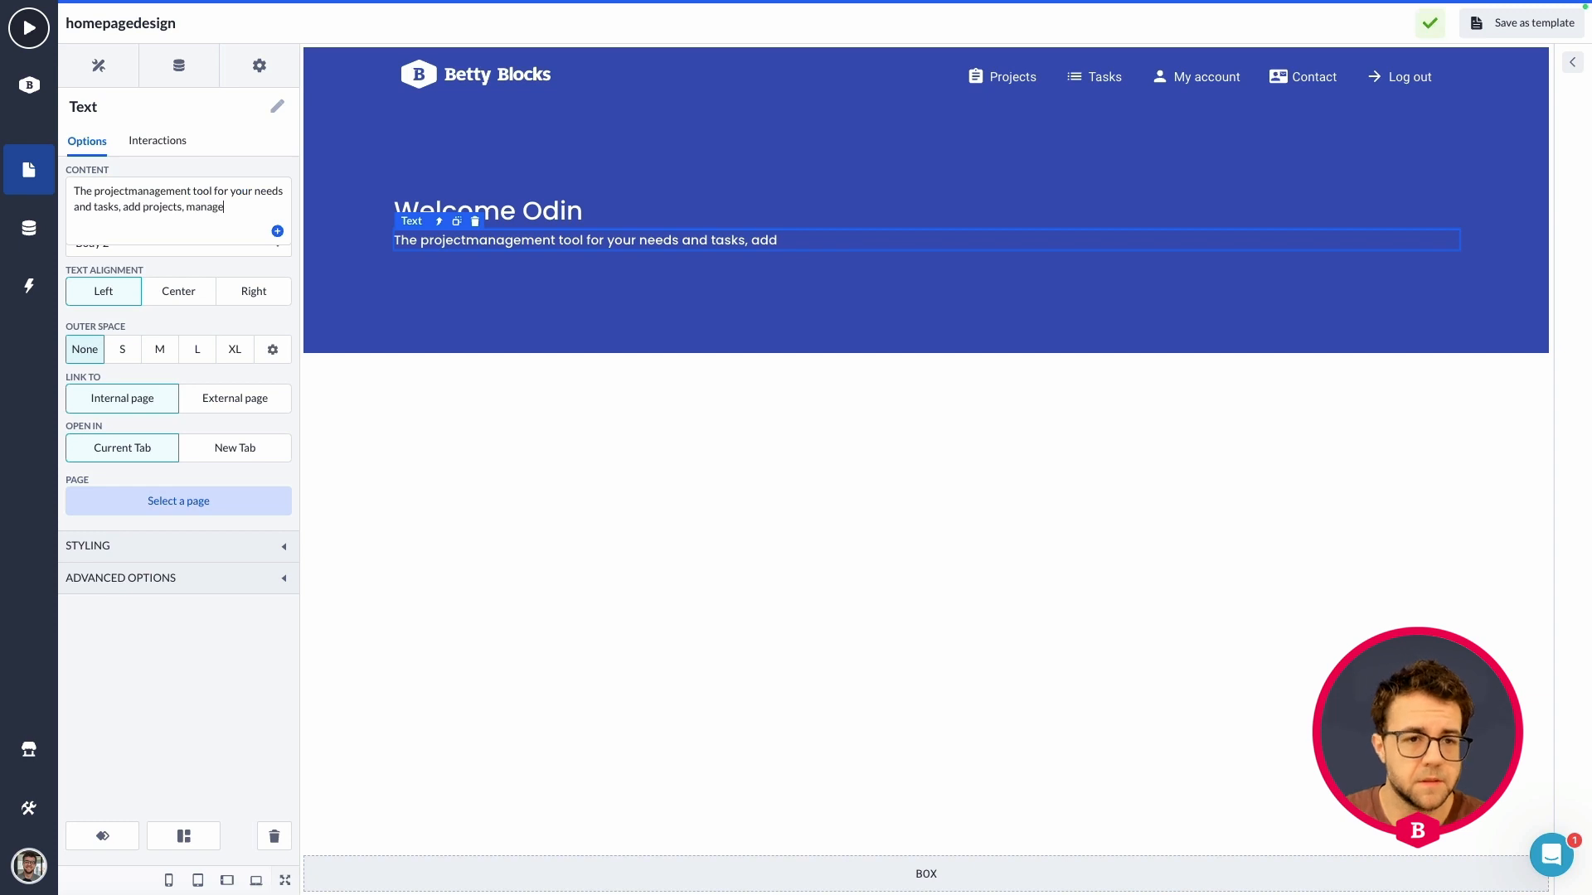
type(" your needs and have everything collected in one neatly build application.")
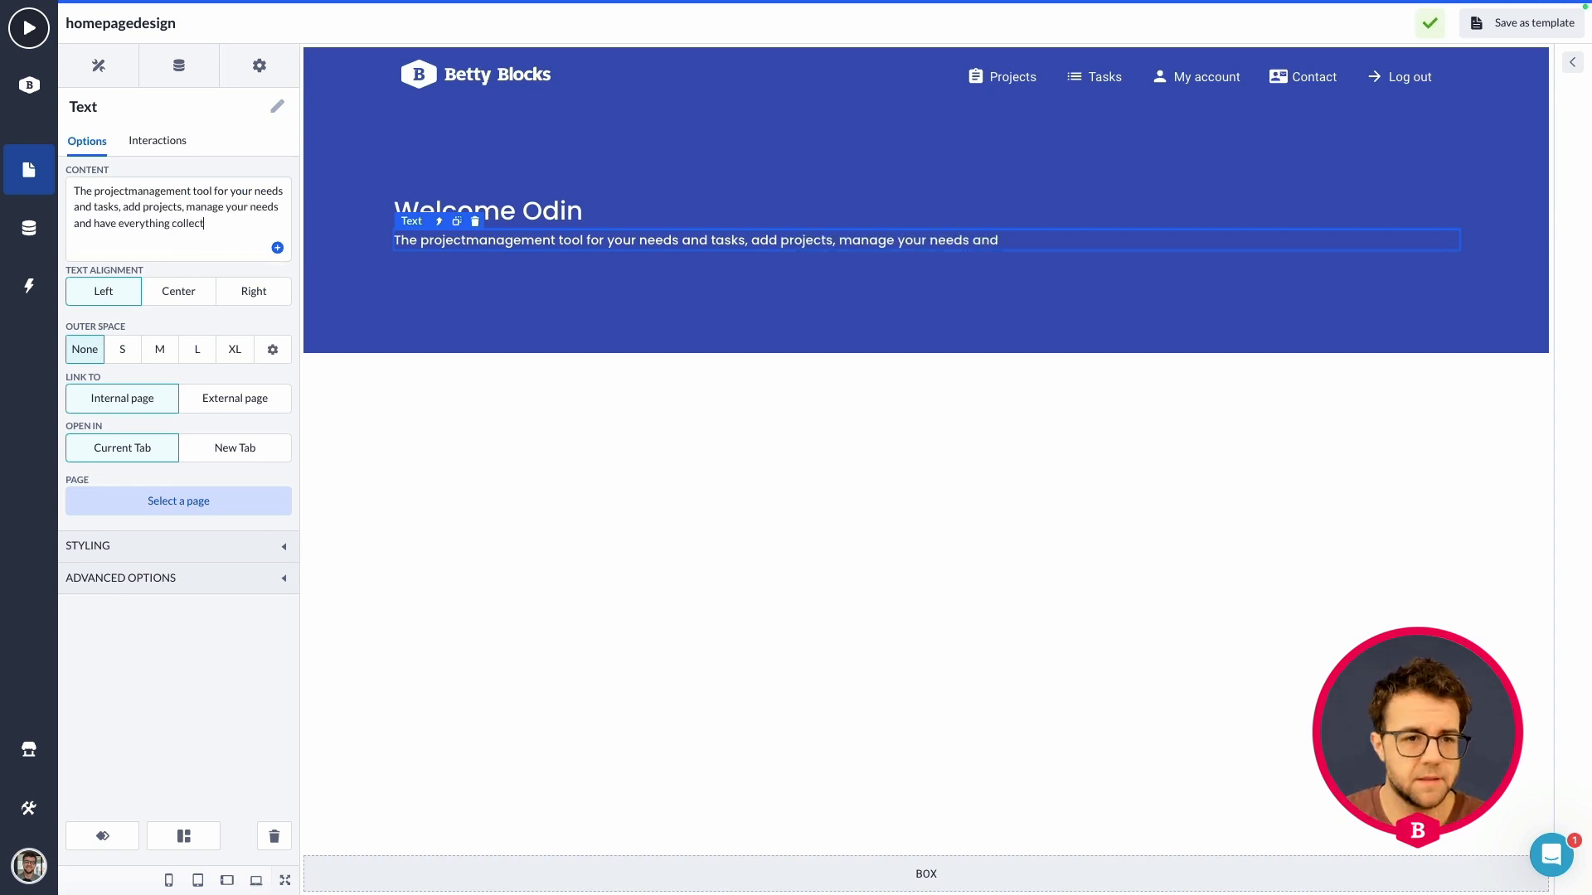
left_click(605, 481)
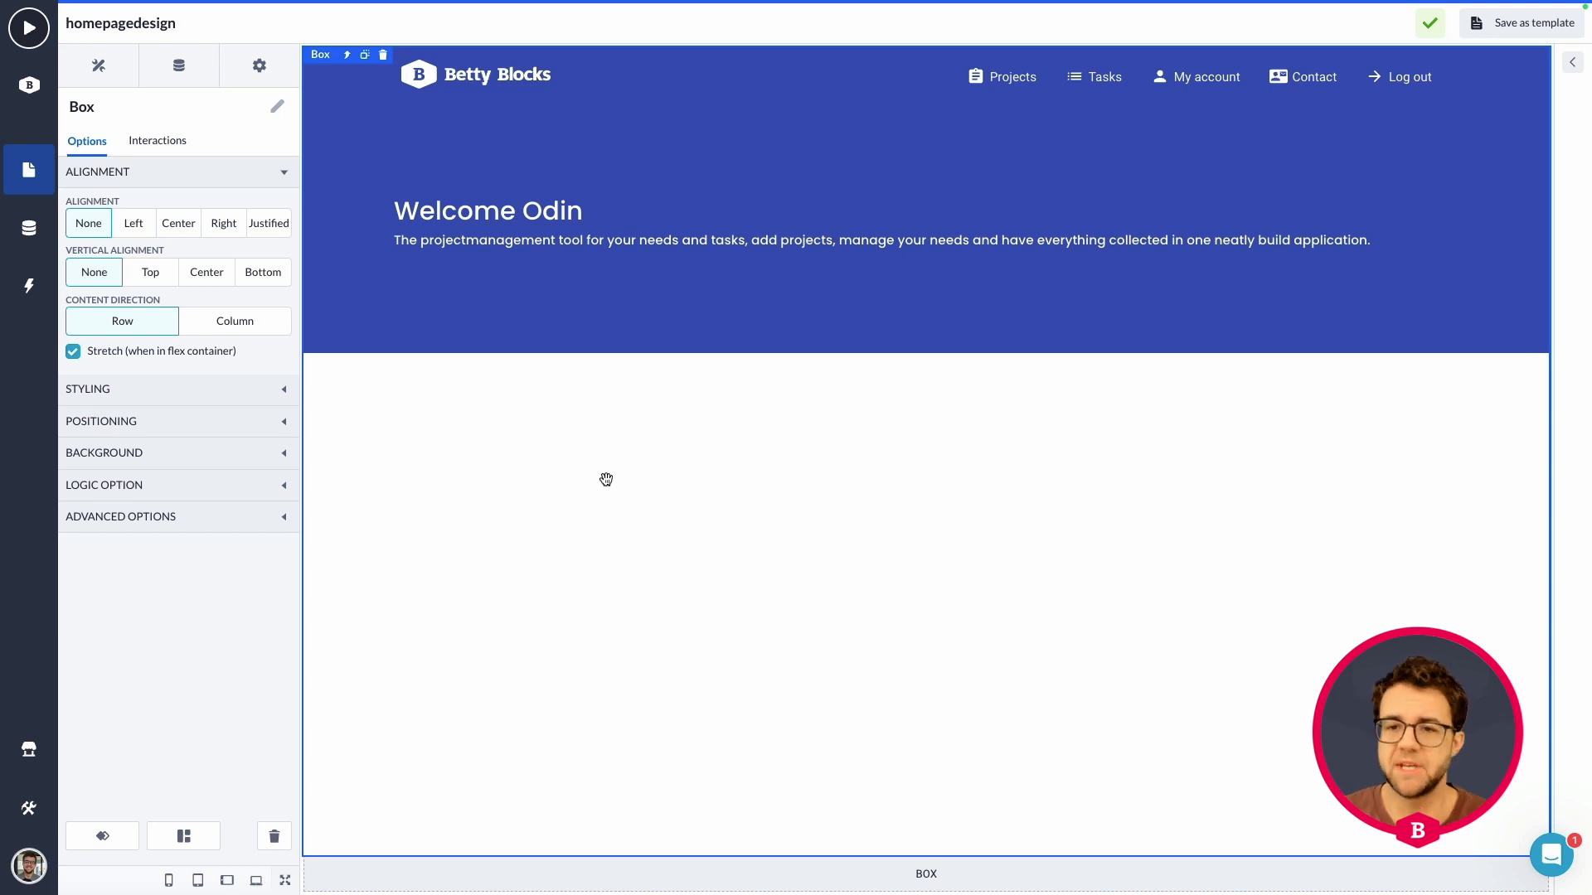
- Try the Body 1 text style on the description below the welcome title and return it to Body 2
left_click(462, 249)
left_click(187, 249)
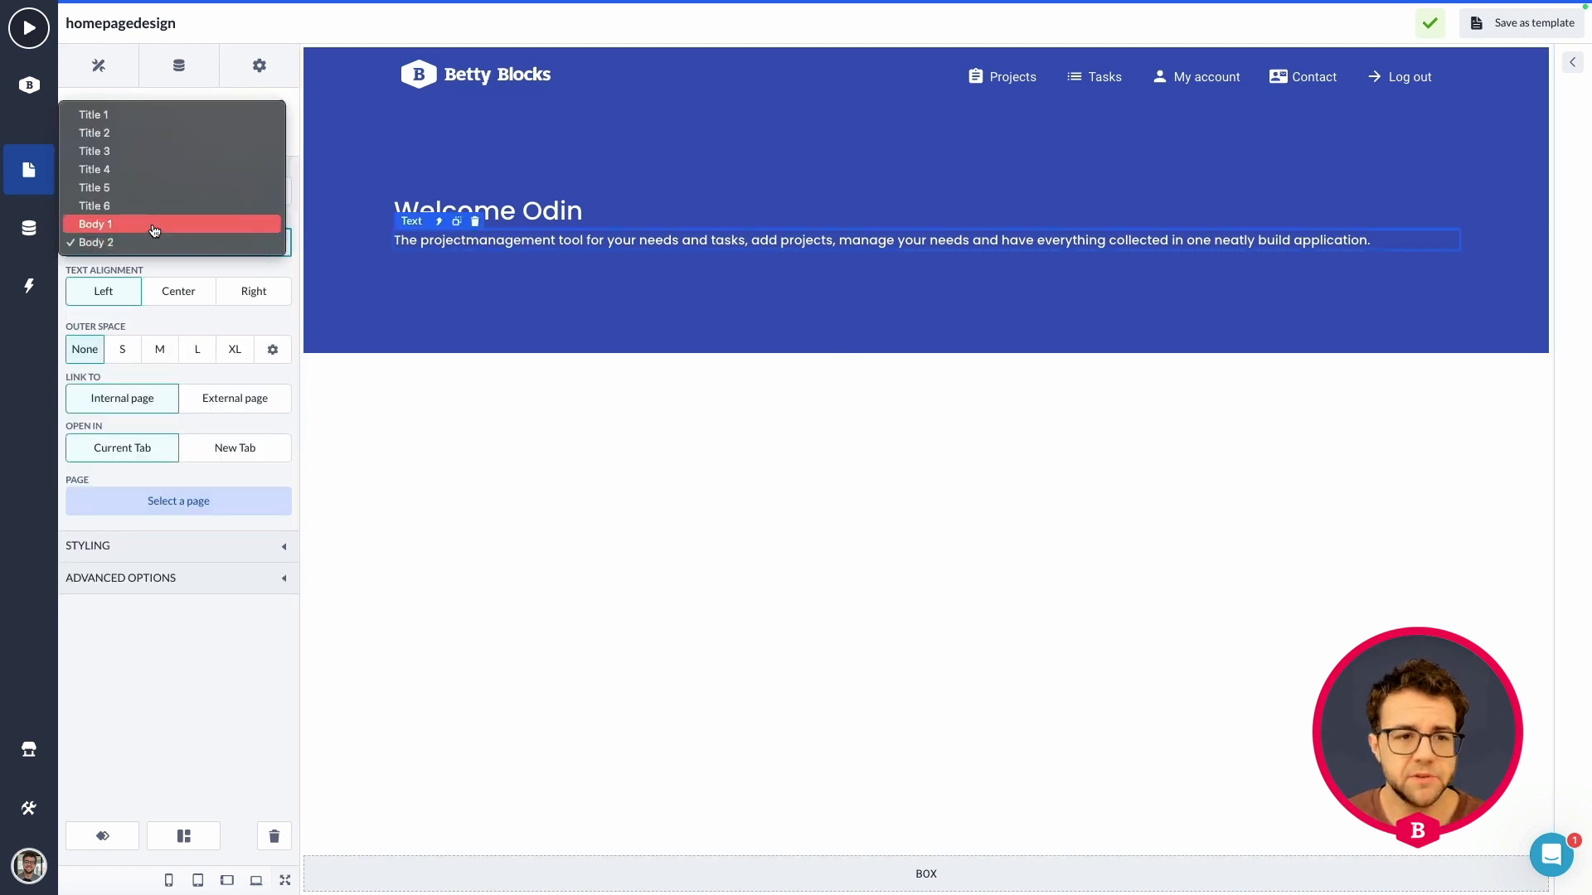
left_click(149, 223)
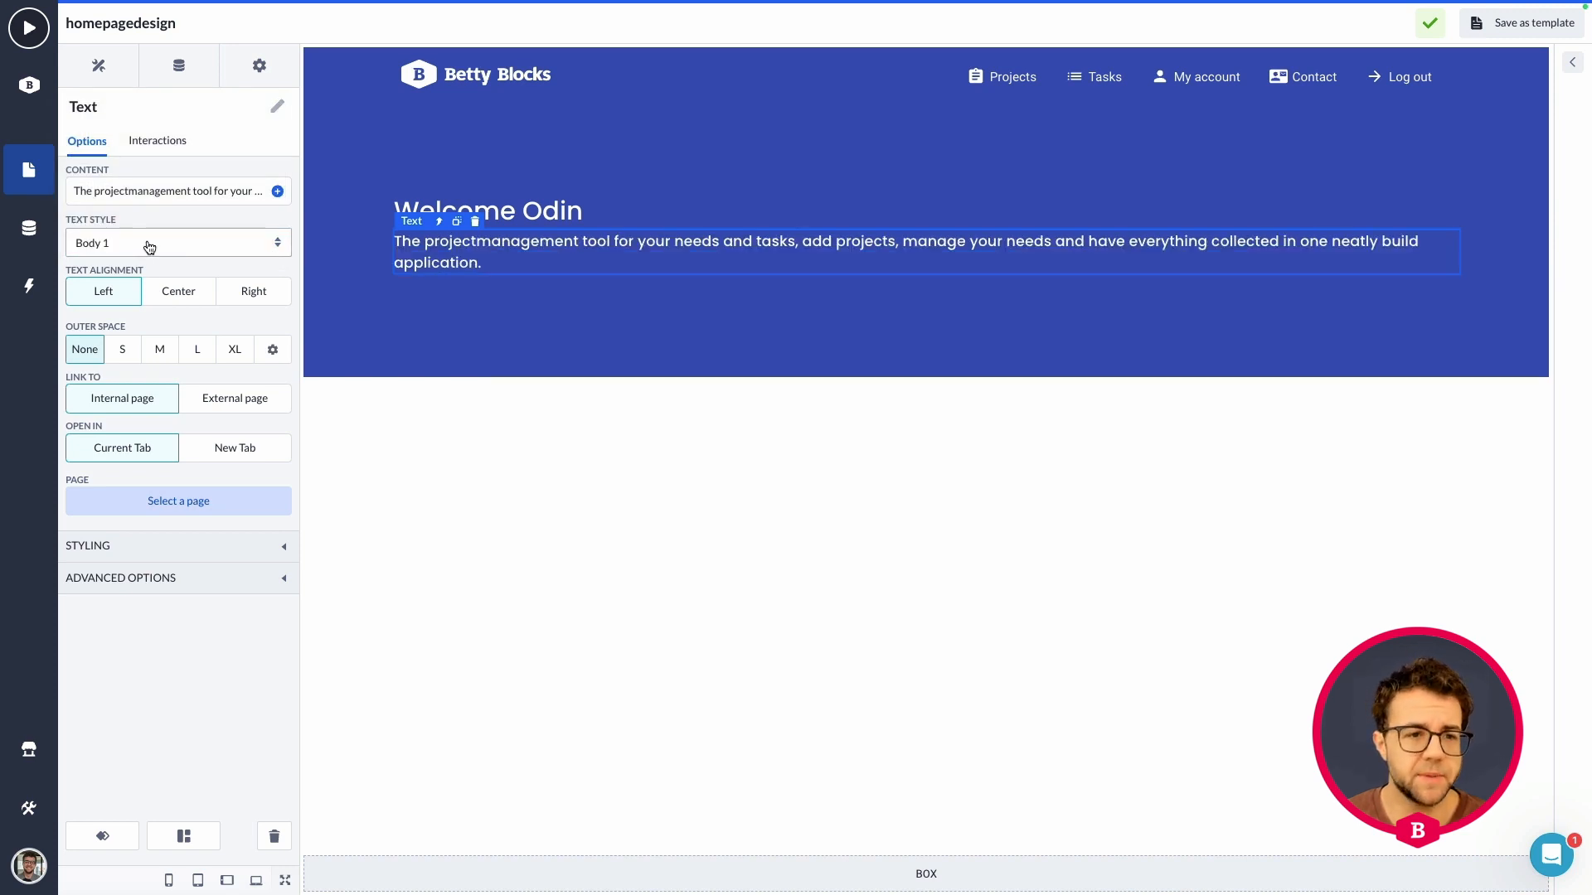
left_click(149, 247)
left_click(132, 258)
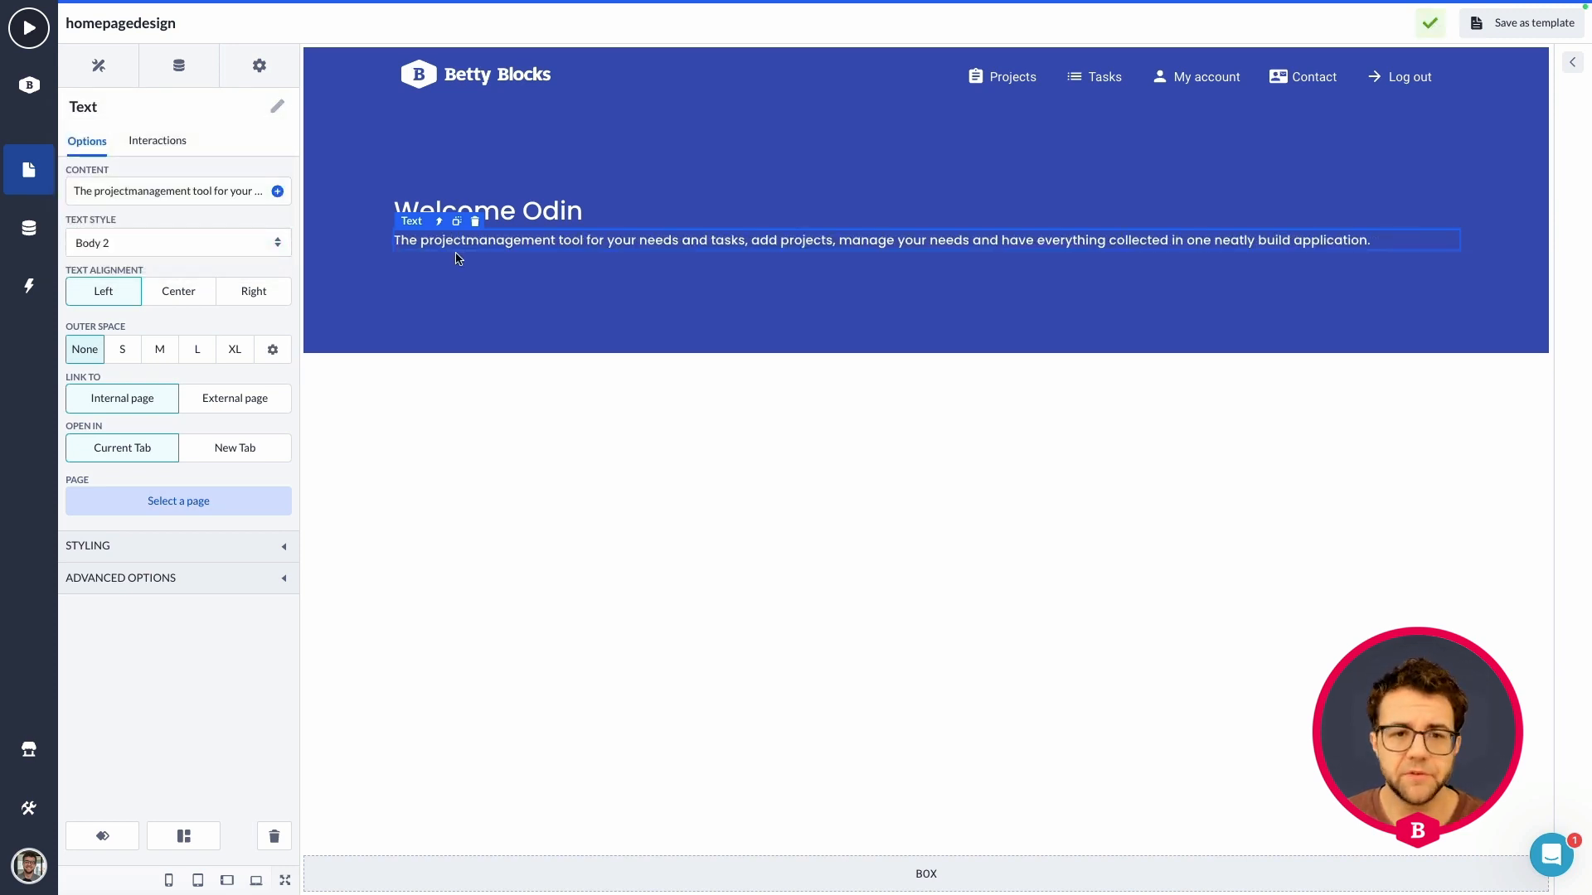
- Compare the welcome title and the description text by selecting each in turn
left_click(550, 211)
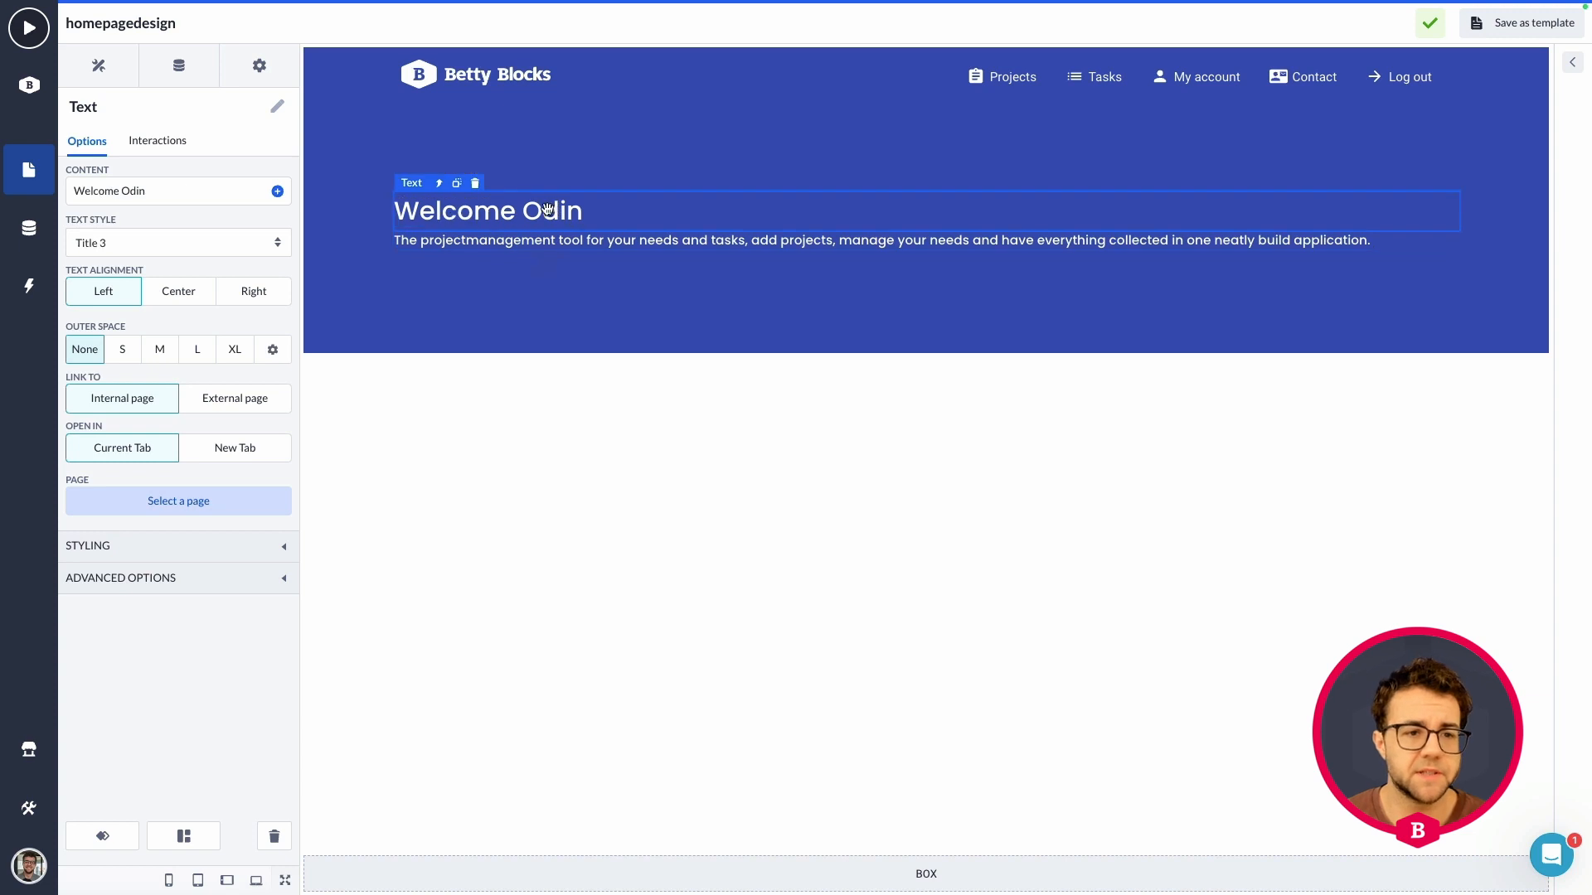
left_click(478, 238)
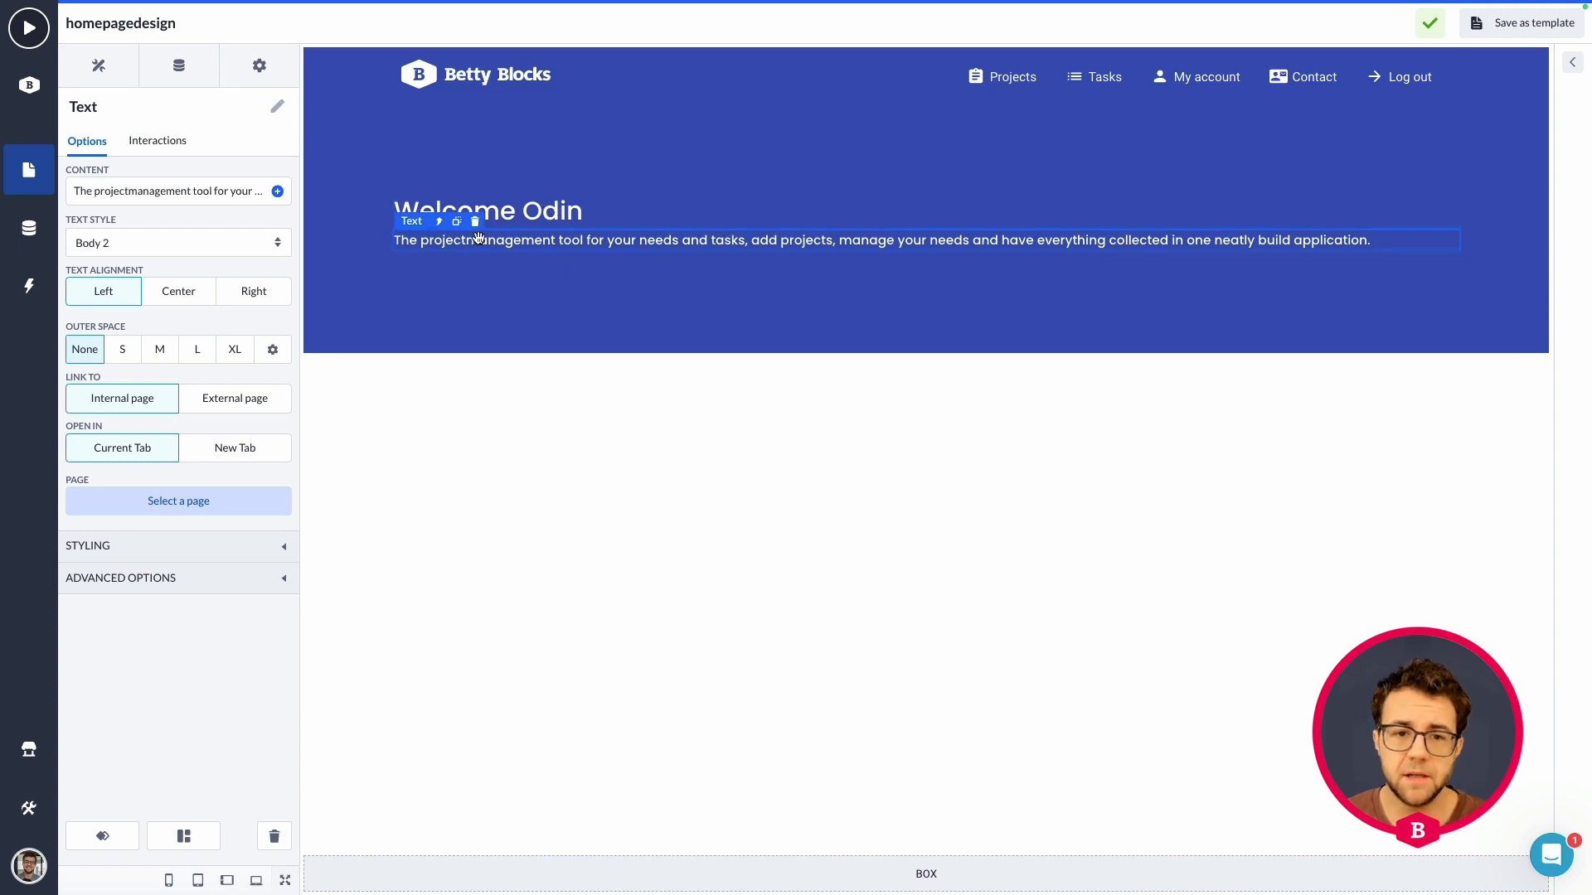
left_click(560, 222)
left_click(543, 247)
left_click(547, 222)
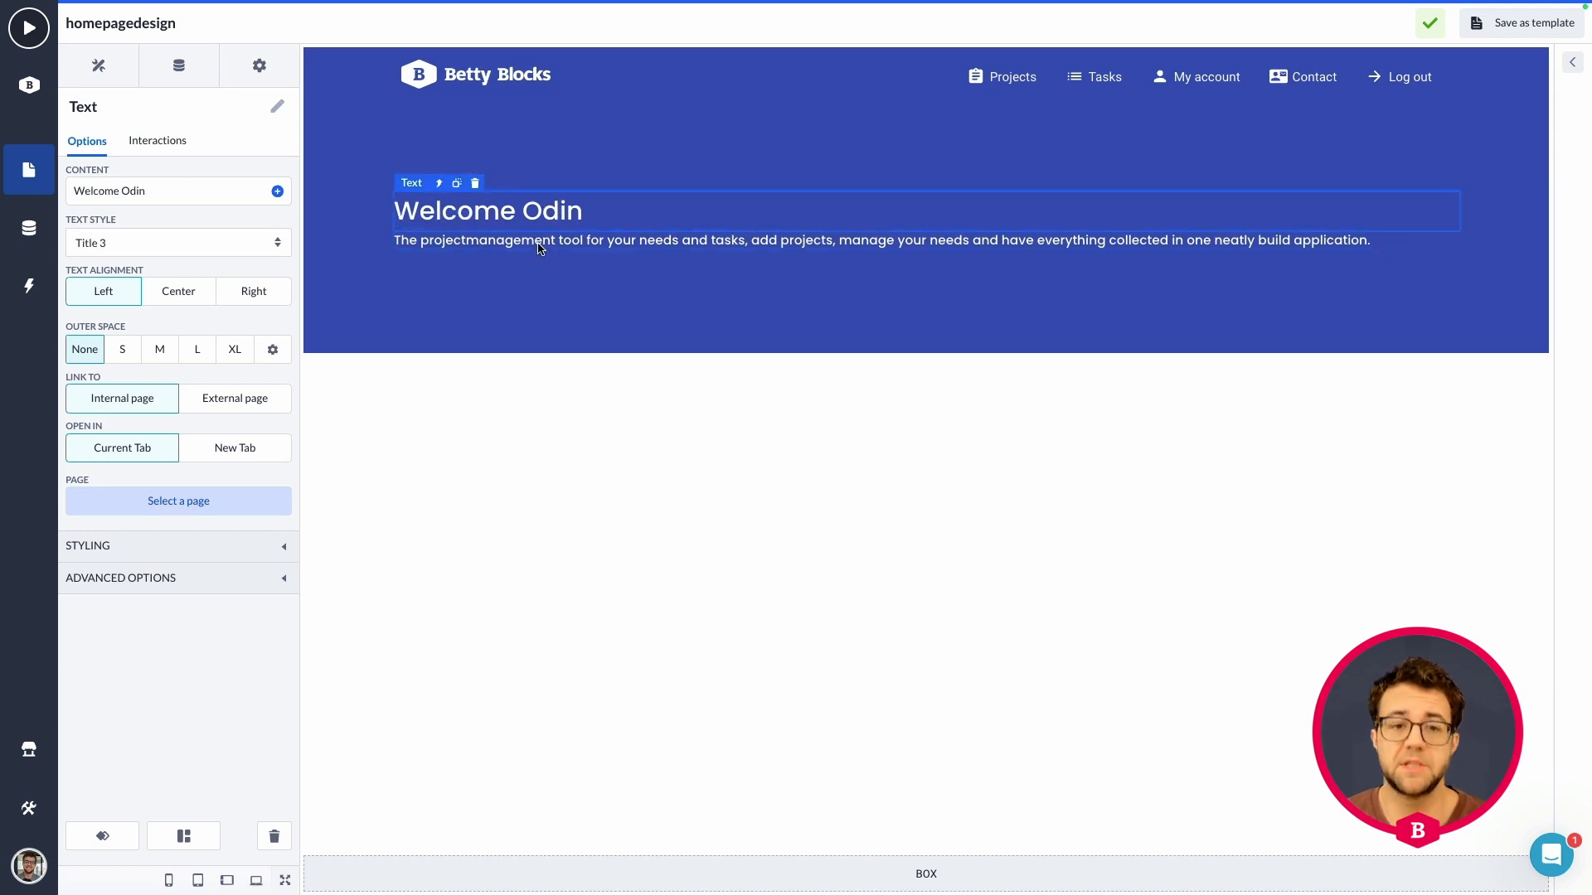
left_click(539, 247)
- Set the column containing the welcome title and description to width 8 for both the default and tablet landscape sizes
left_click(435, 222)
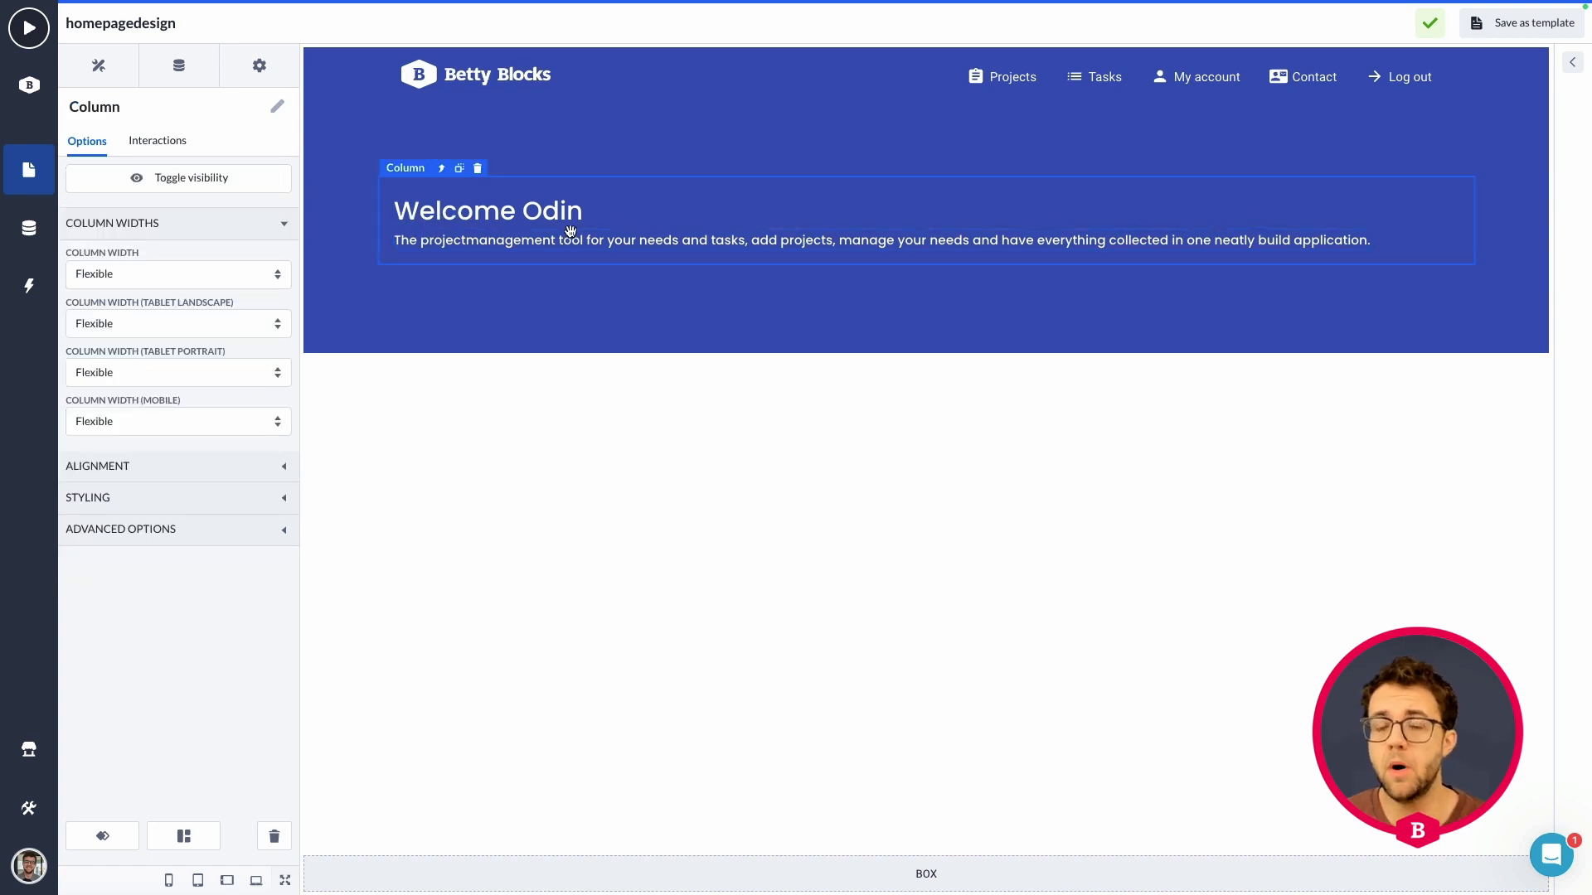
left_click(184, 276)
left_click(549, 240)
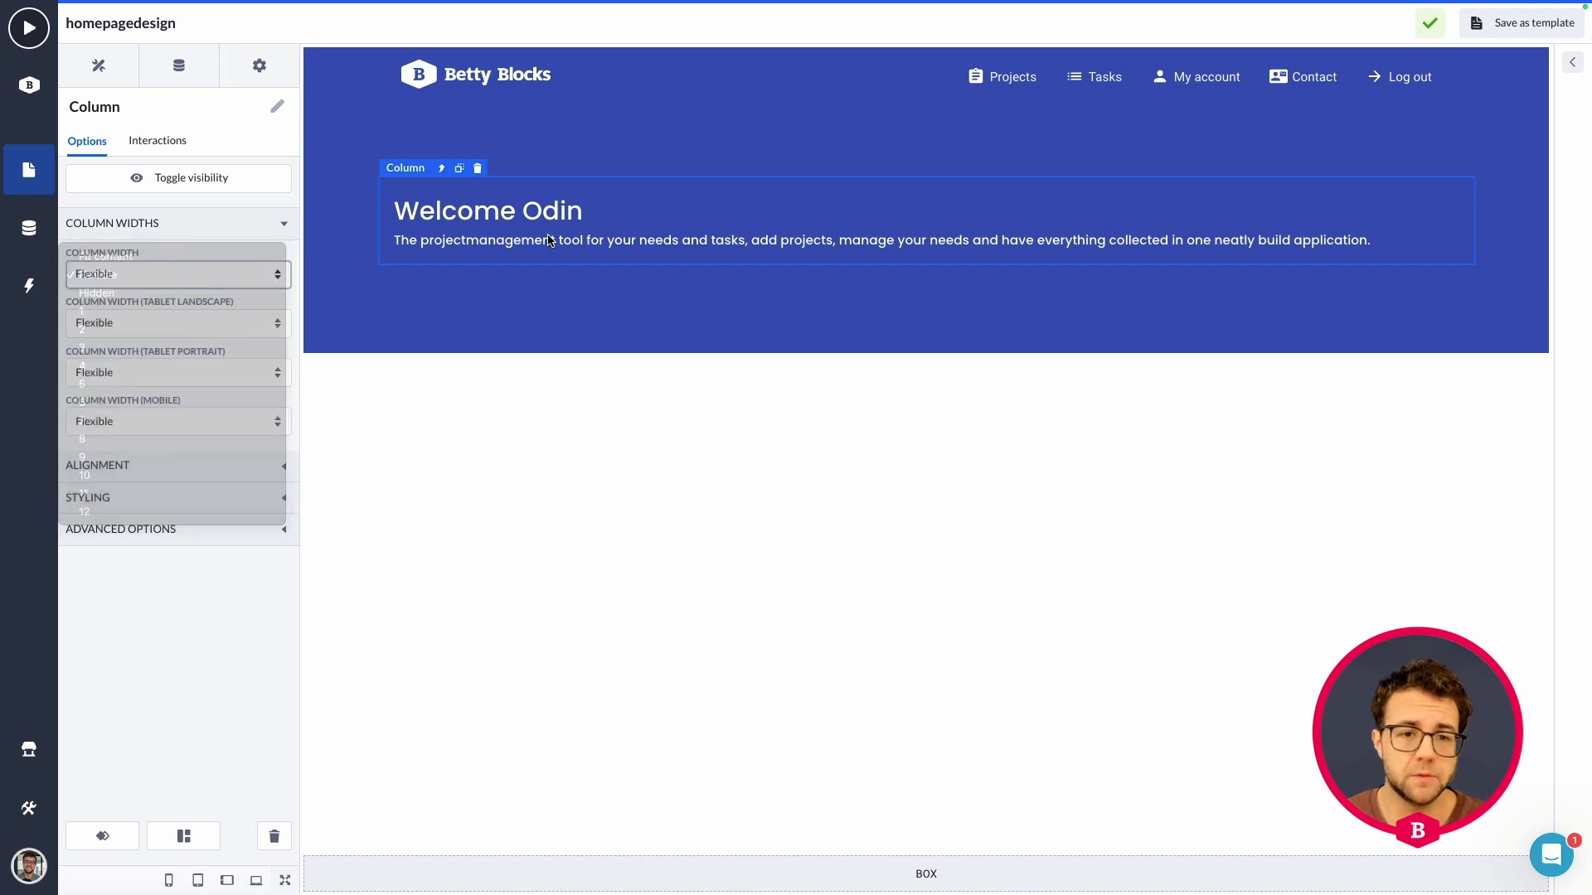
left_click(445, 240)
left_click(438, 224)
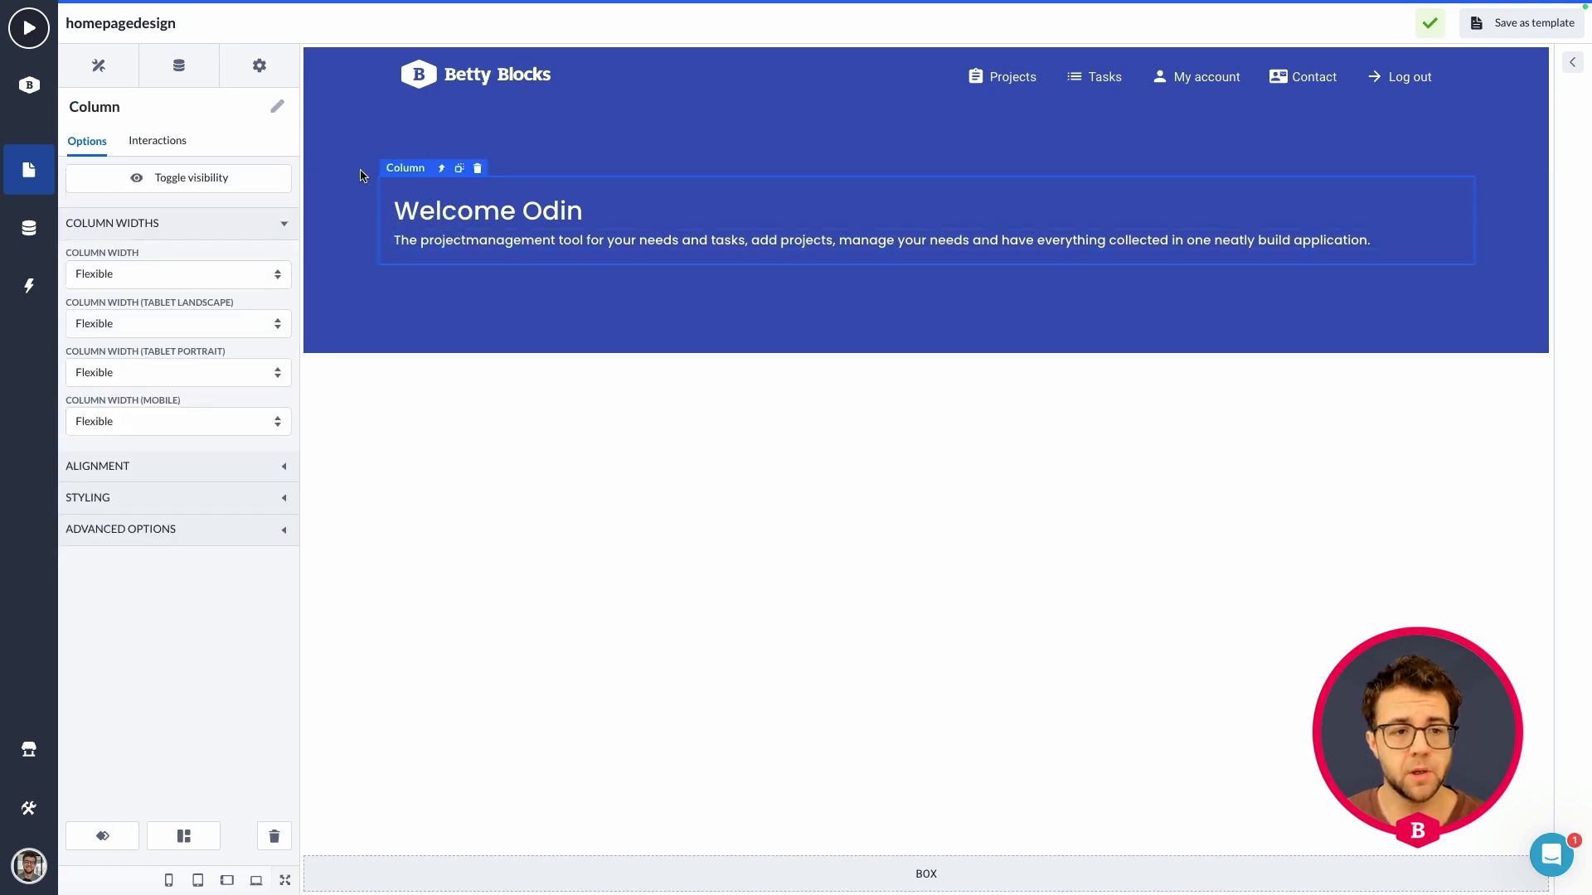
left_click(185, 273)
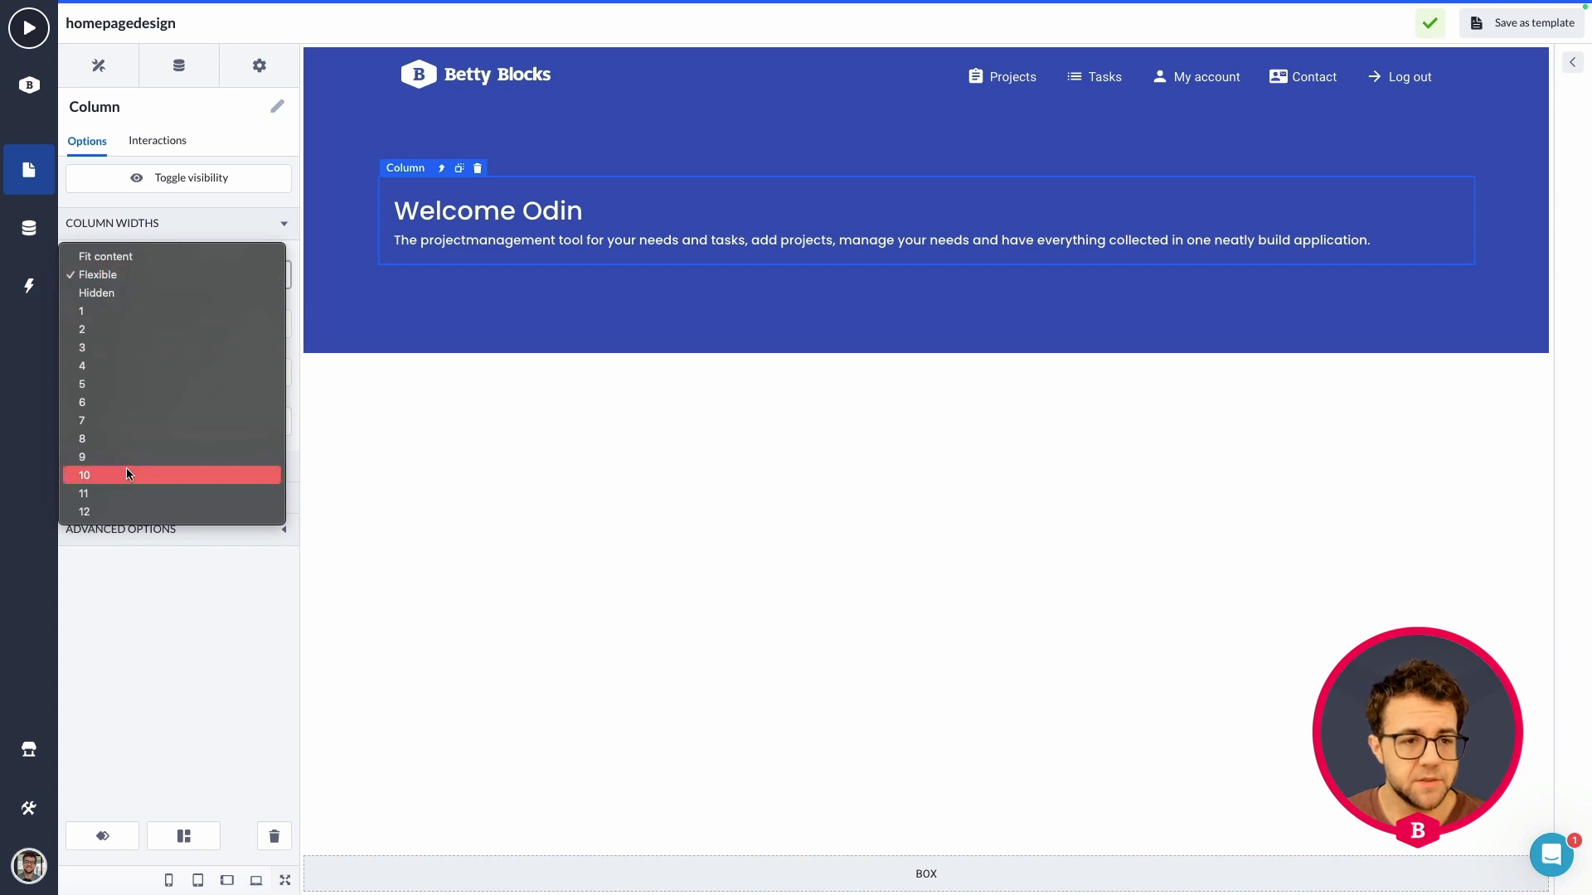
left_click(122, 433)
left_click(182, 327)
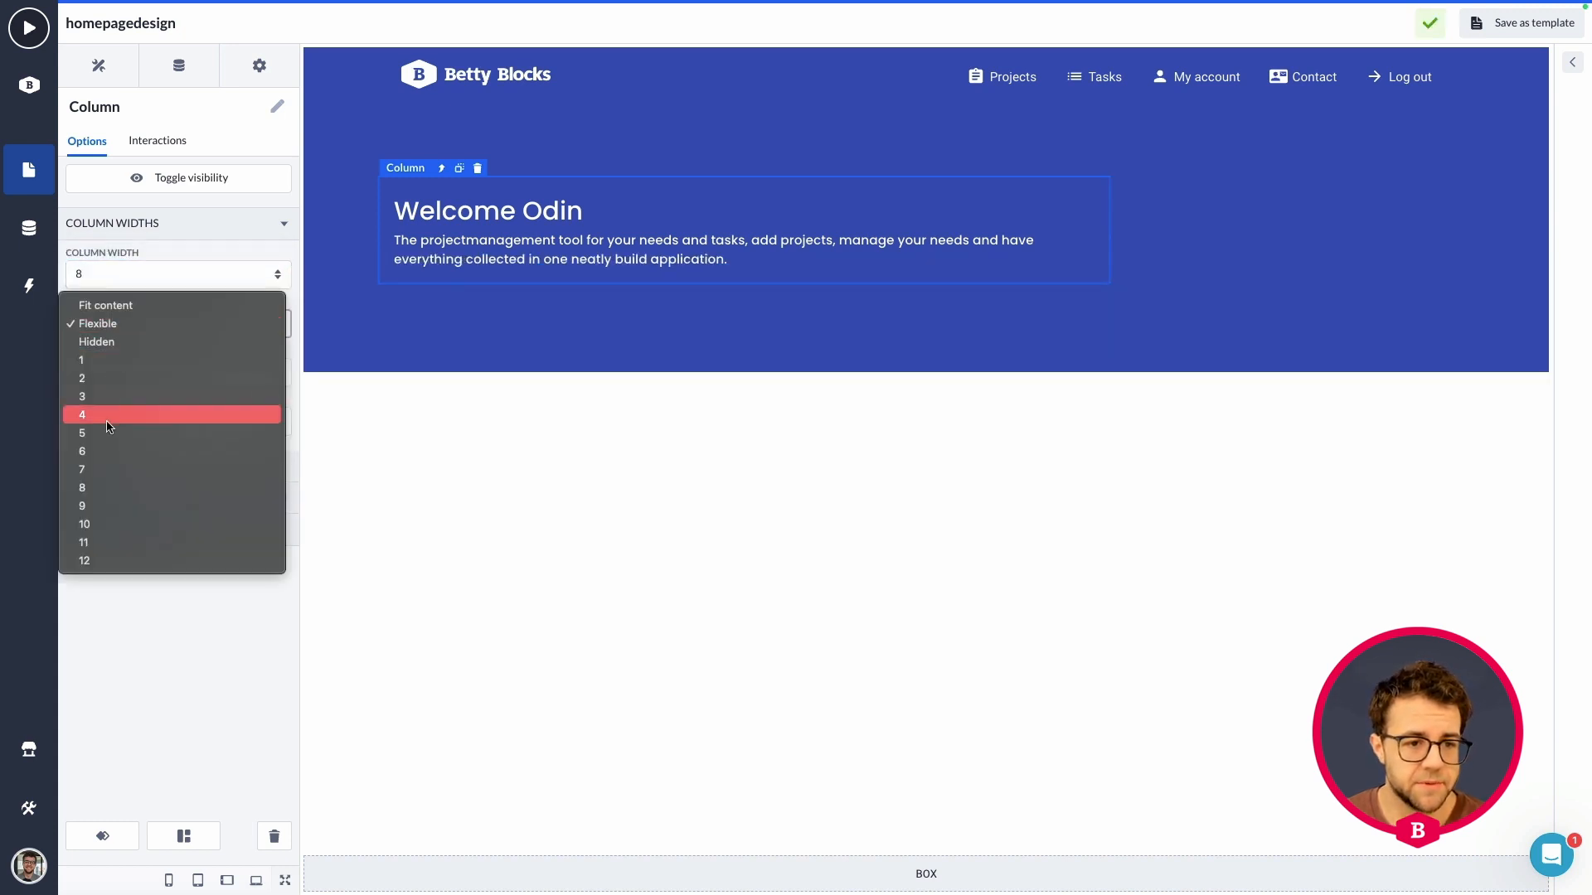
left_click(98, 488)
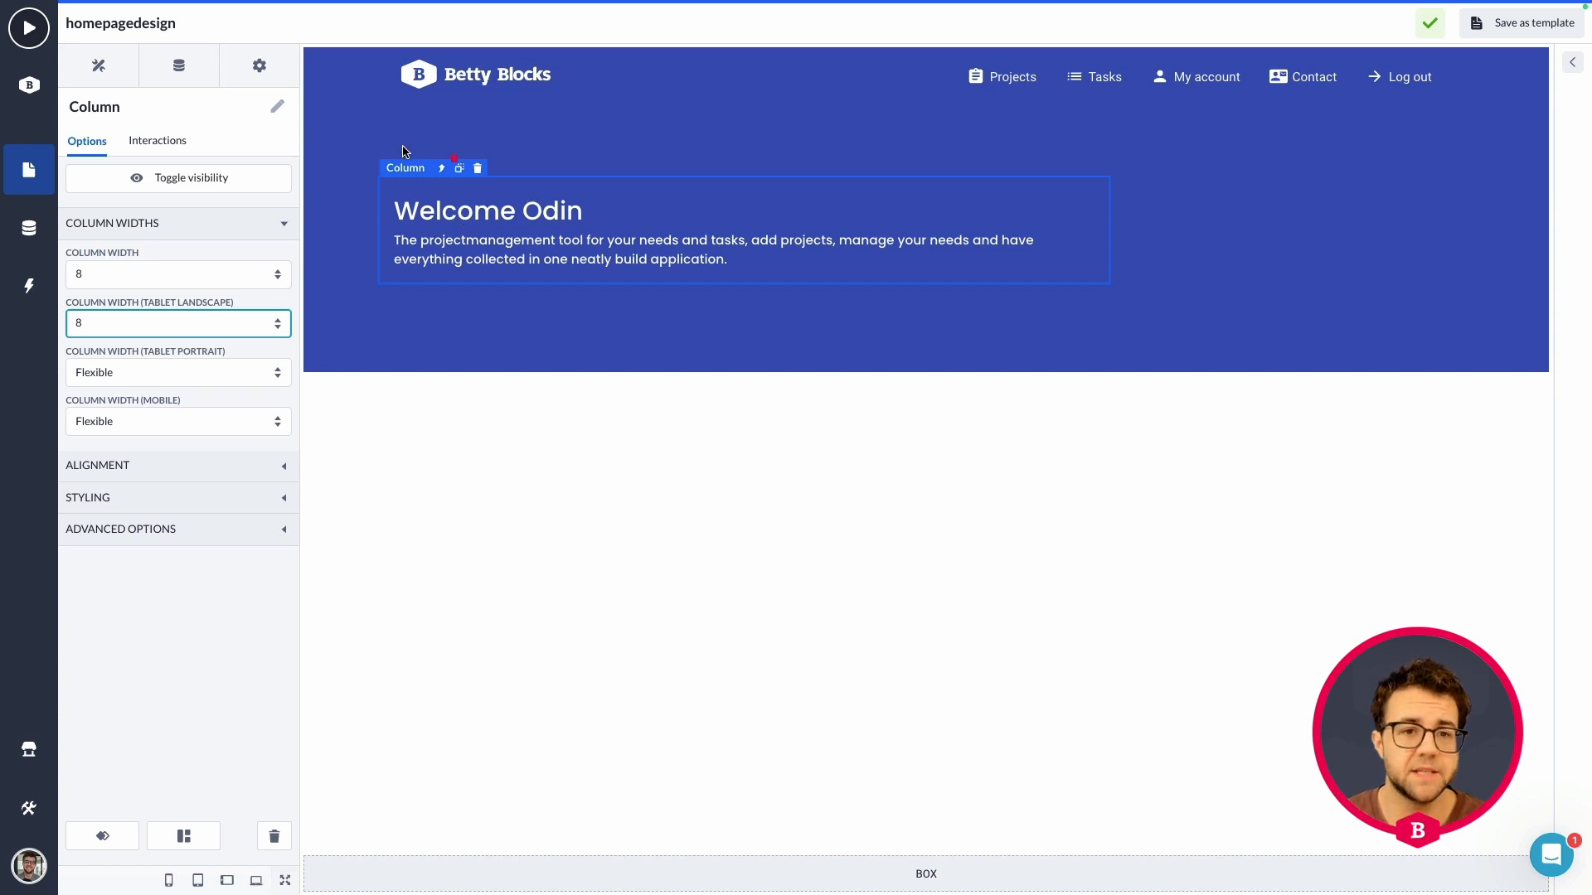
mouse_move(372, 146)
left_mouse_down()
mouse_move(1475, 286)
mouse_move(1476, 300)
left_mouse_up()
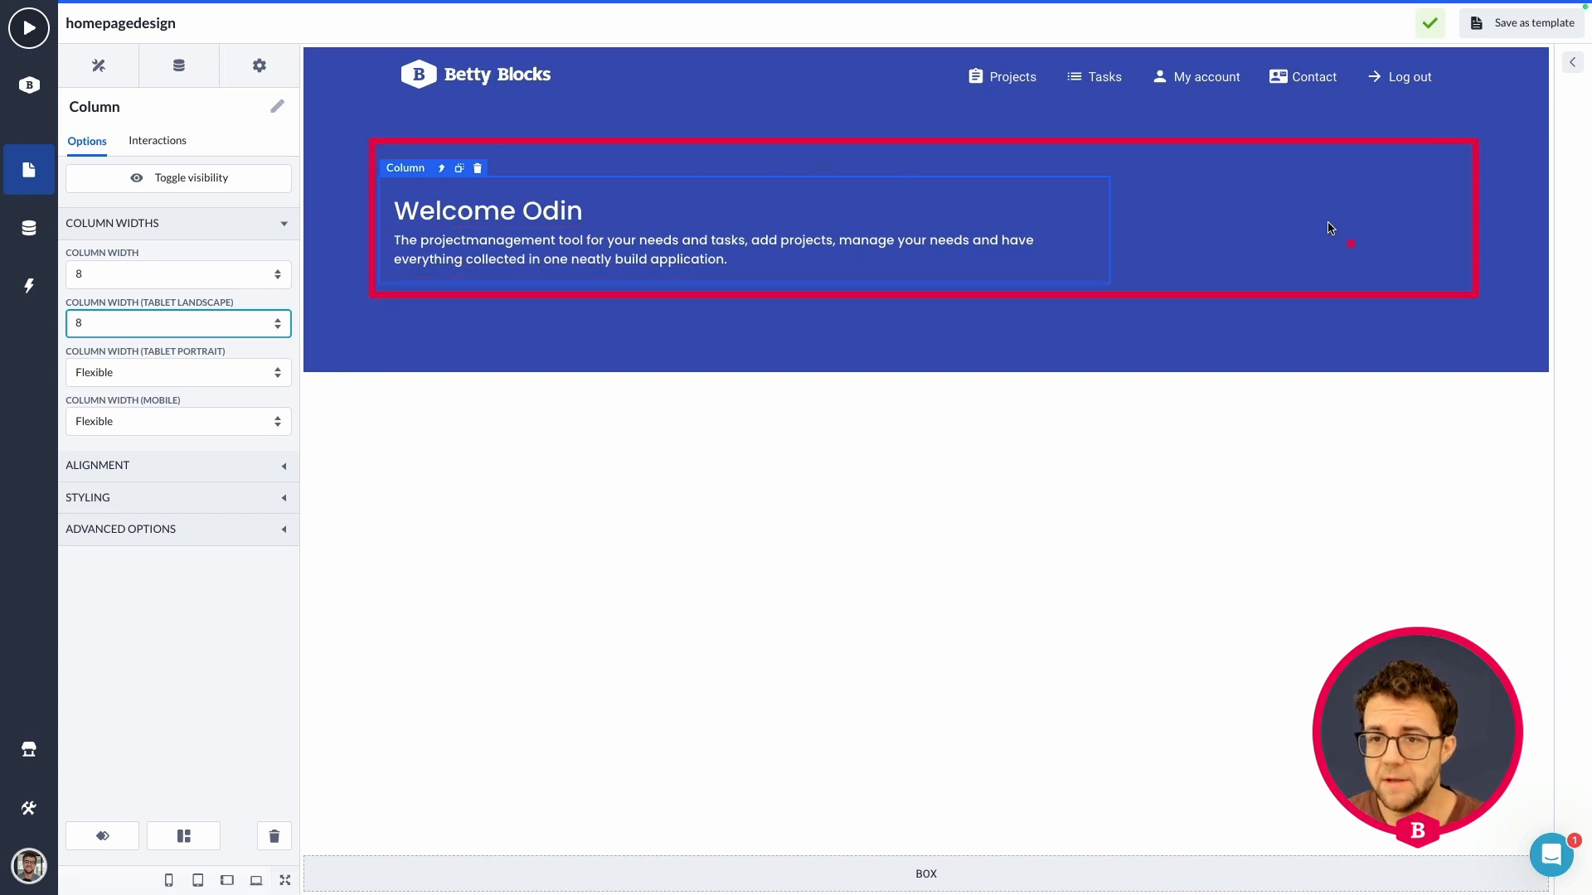
mouse_move(1113, 154)
left_mouse_down()
mouse_move(630, 332)
mouse_move(402, 315)
mouse_move(371, 292)
left_mouse_up()
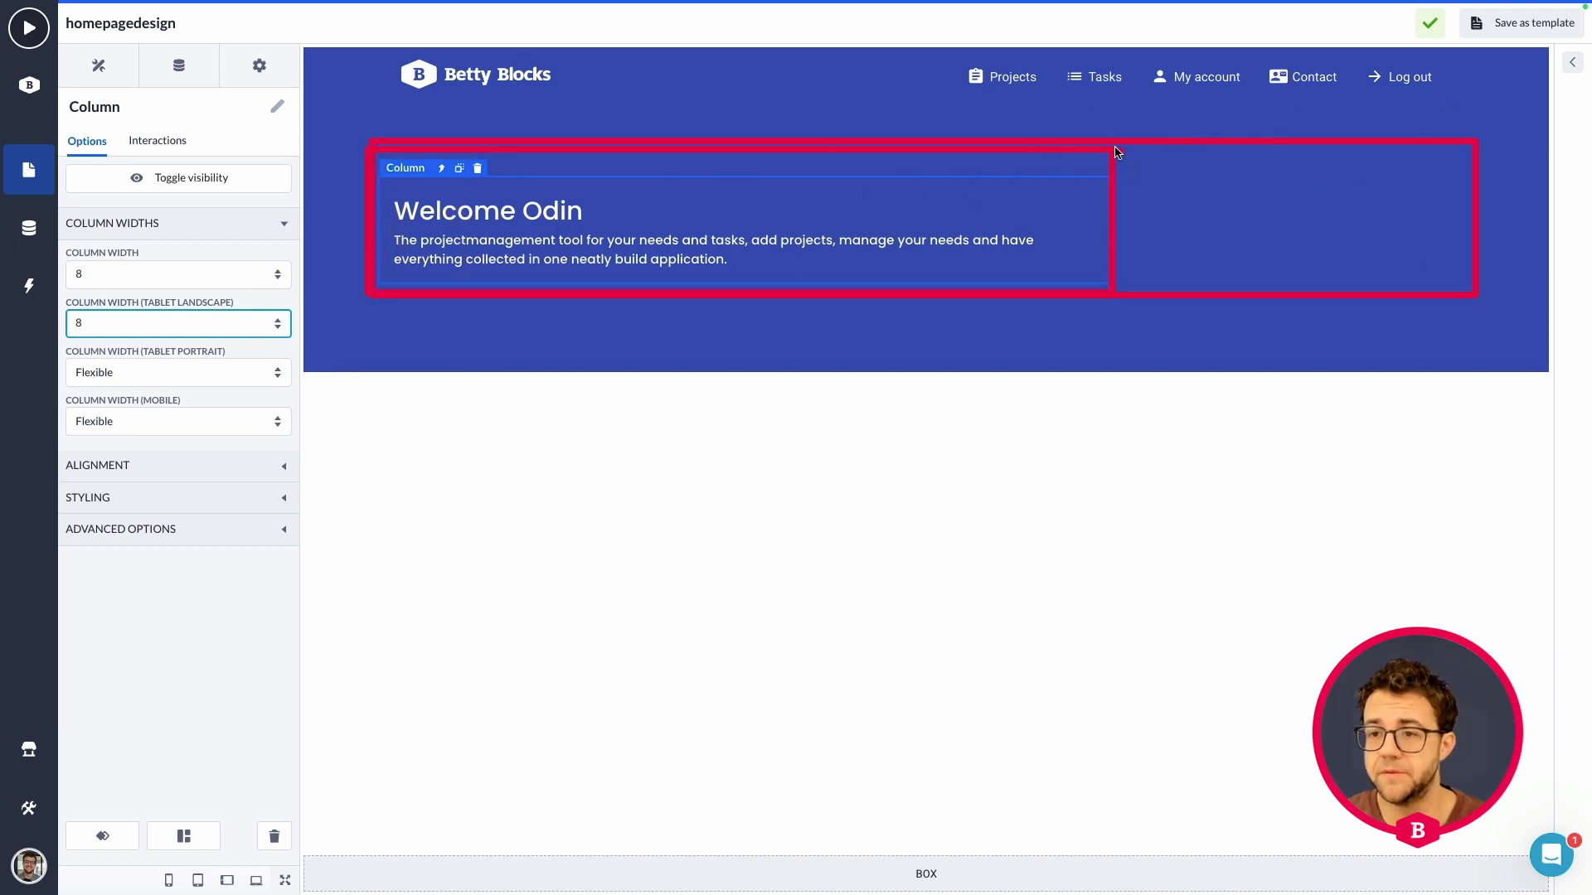
left_click_drag(1117, 152, 1462, 296)
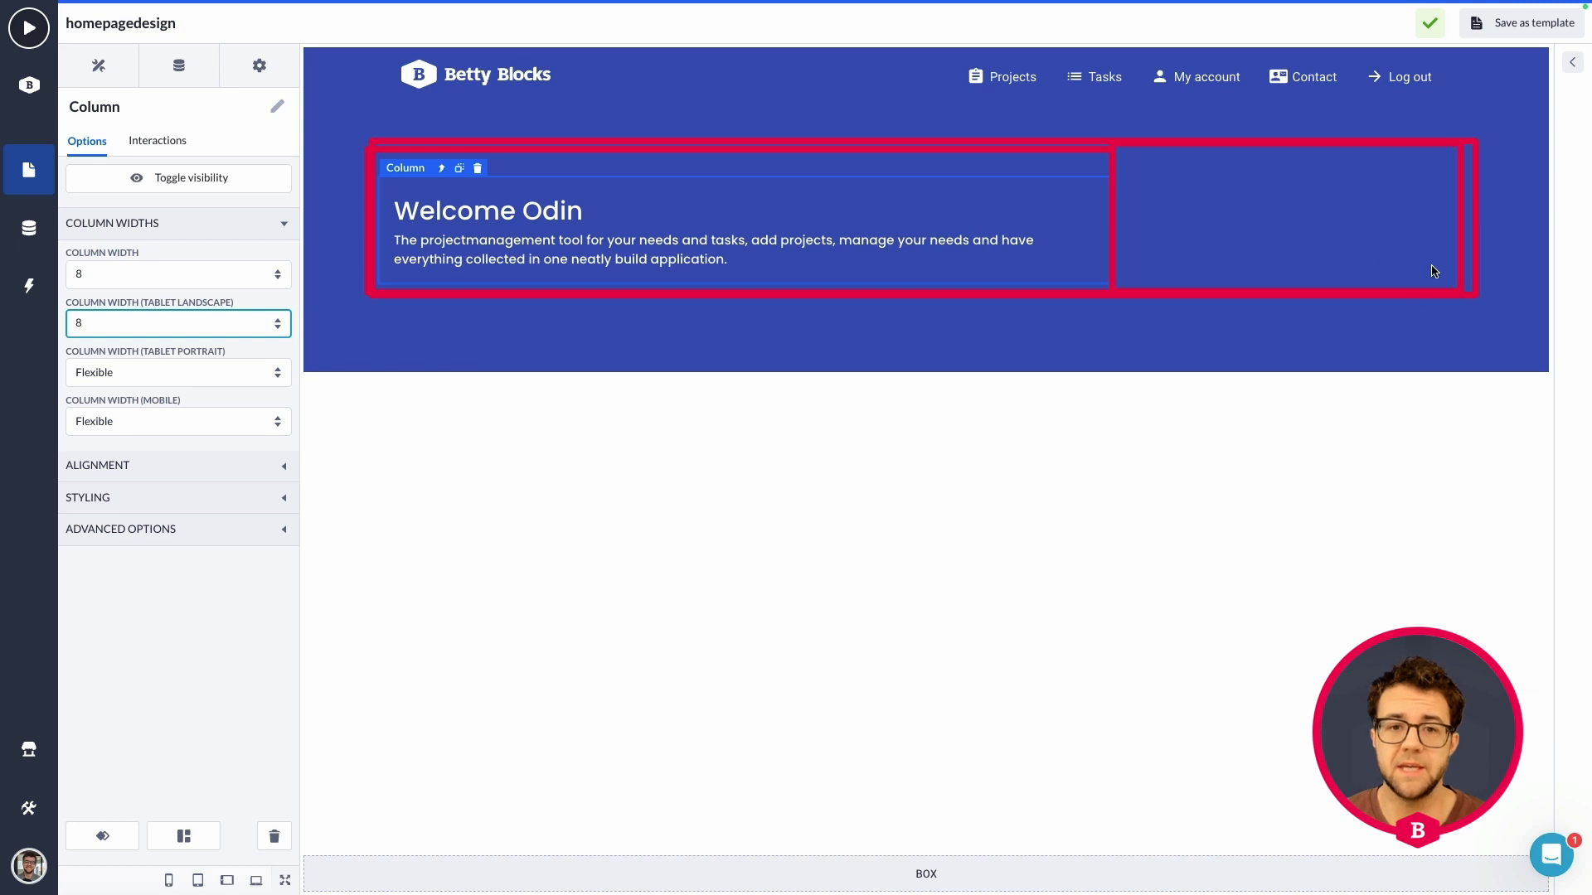
key("Escape")
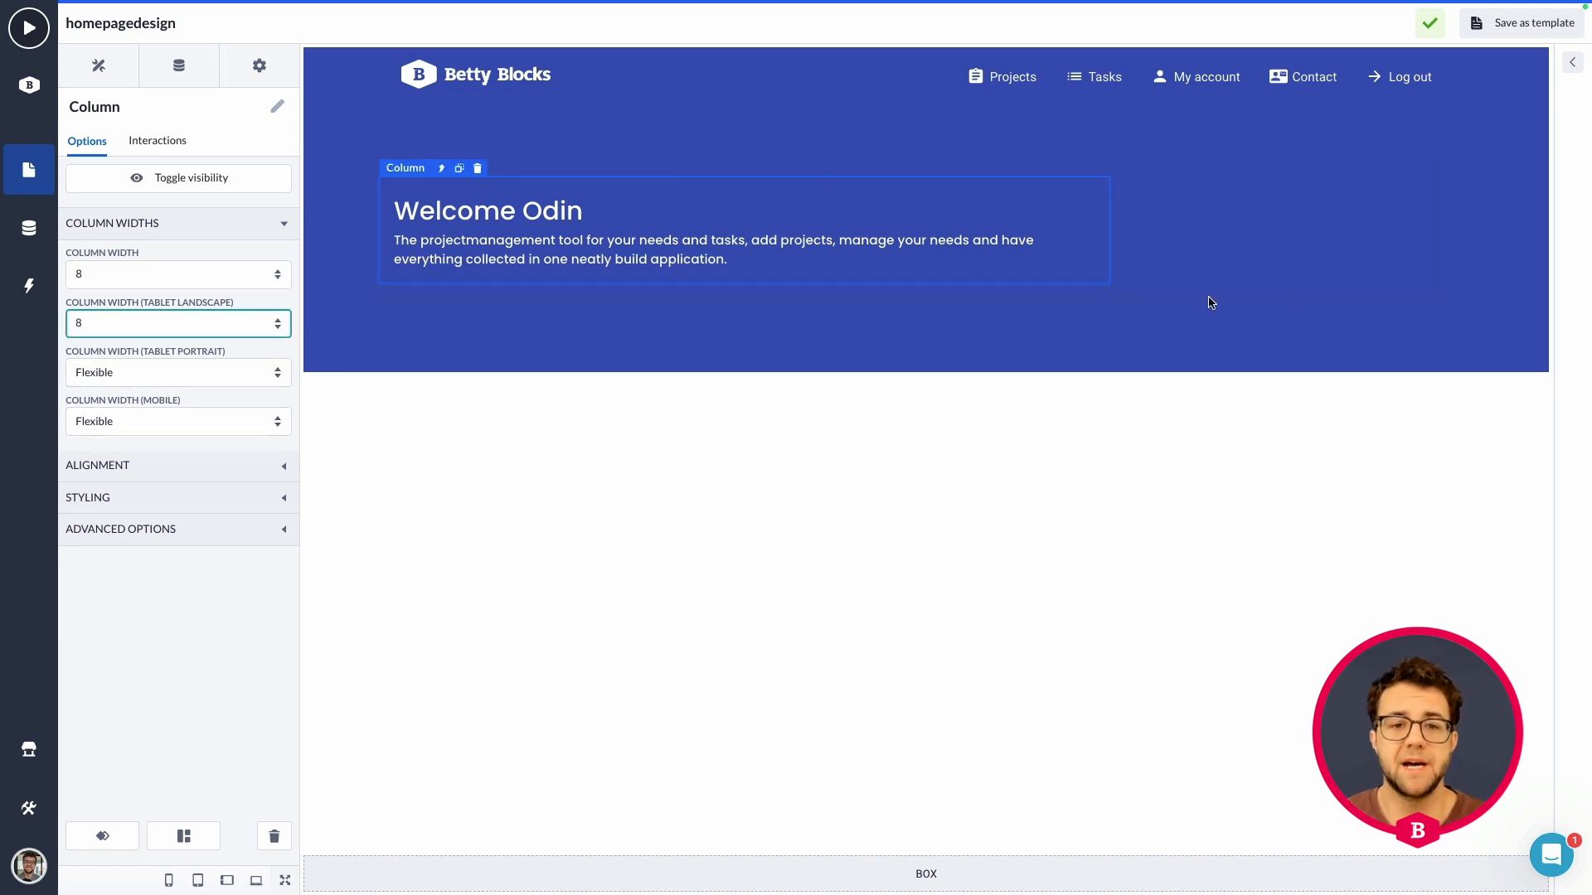
- Examine the background options of the Hero Header, including its color, opacity, URL, size and position
left_click(824, 508)
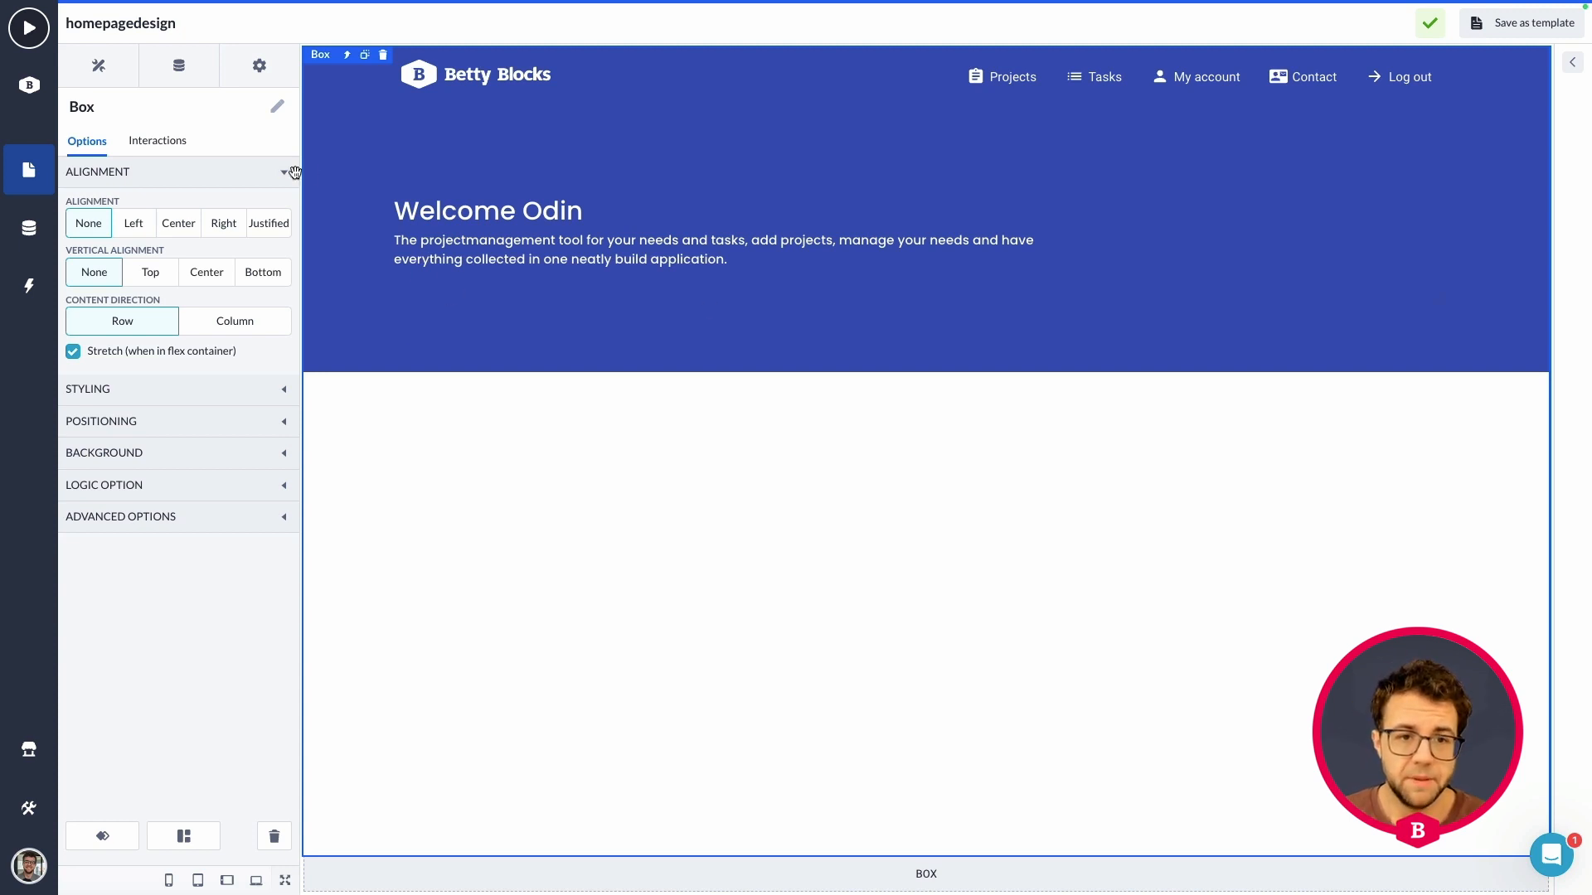
left_click(346, 169)
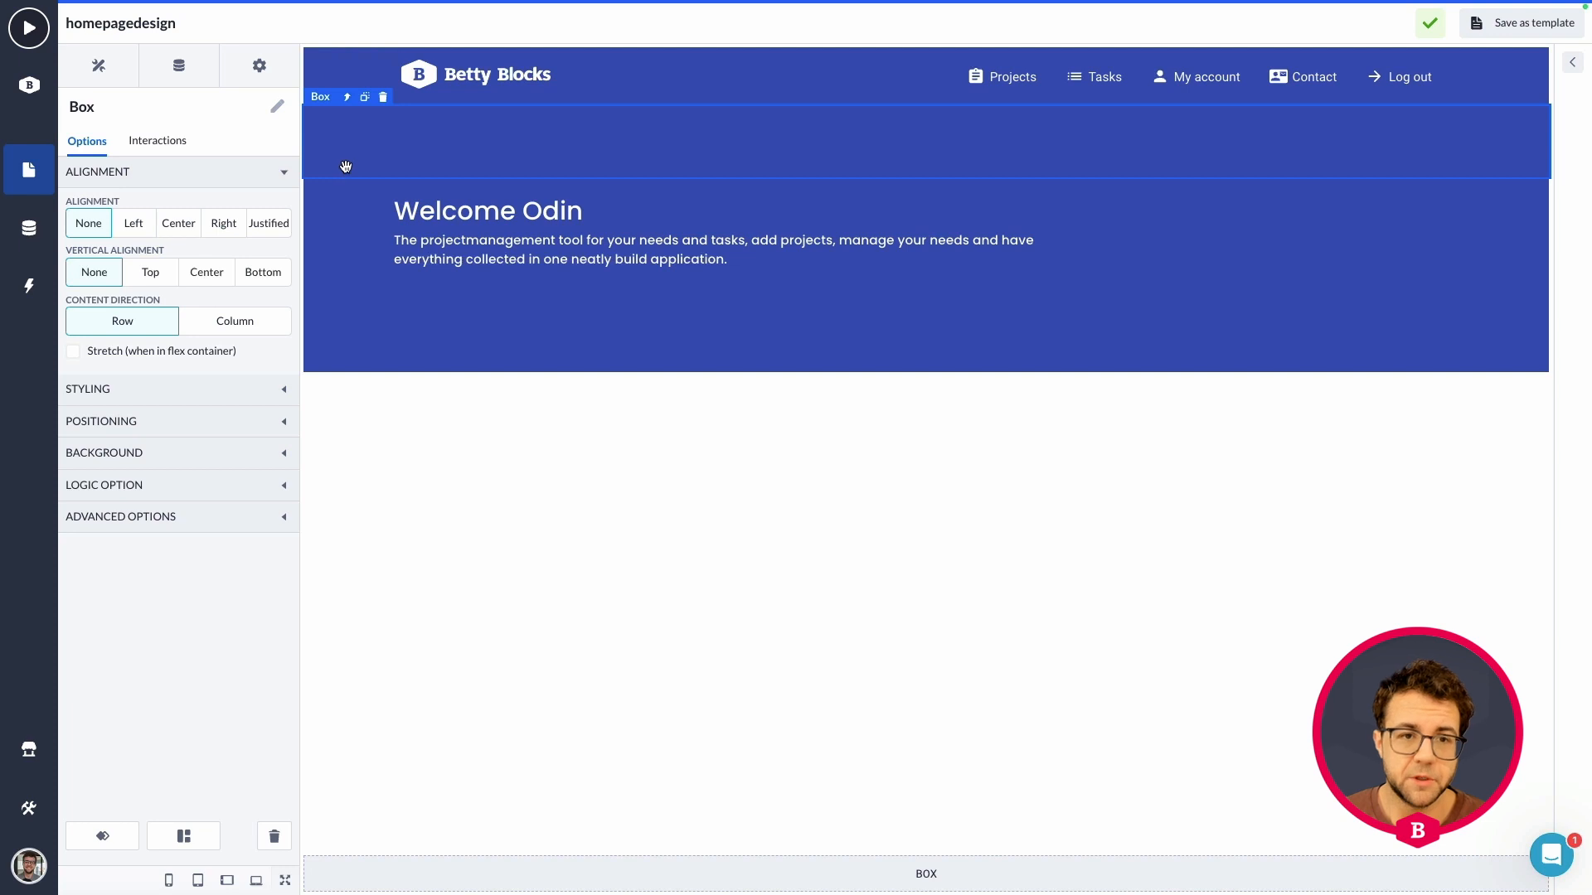
left_click(345, 95)
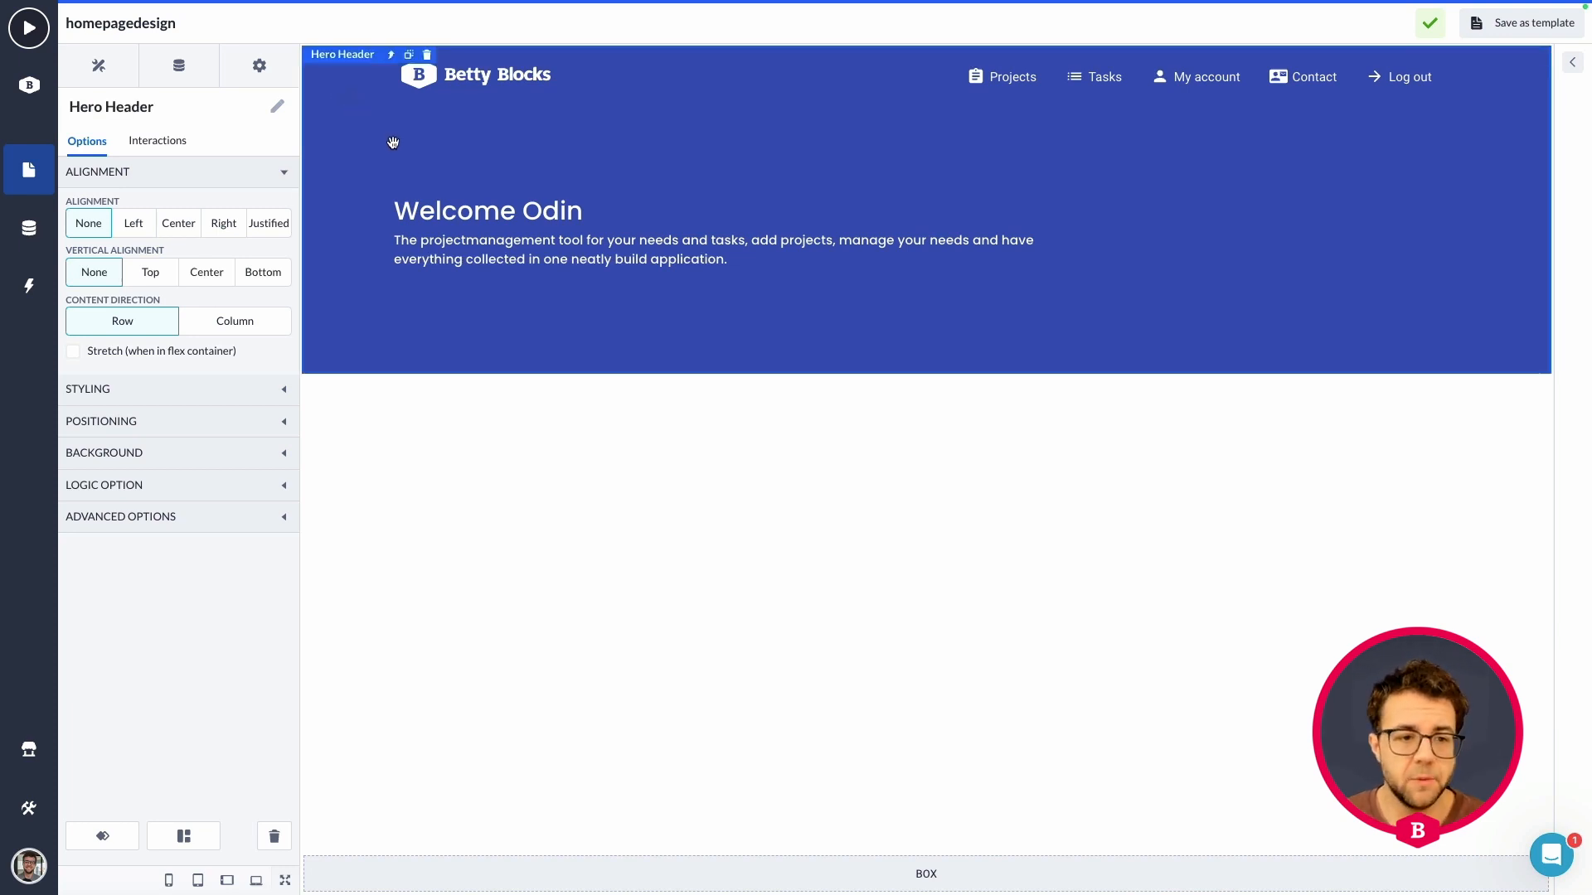
left_click(190, 455)
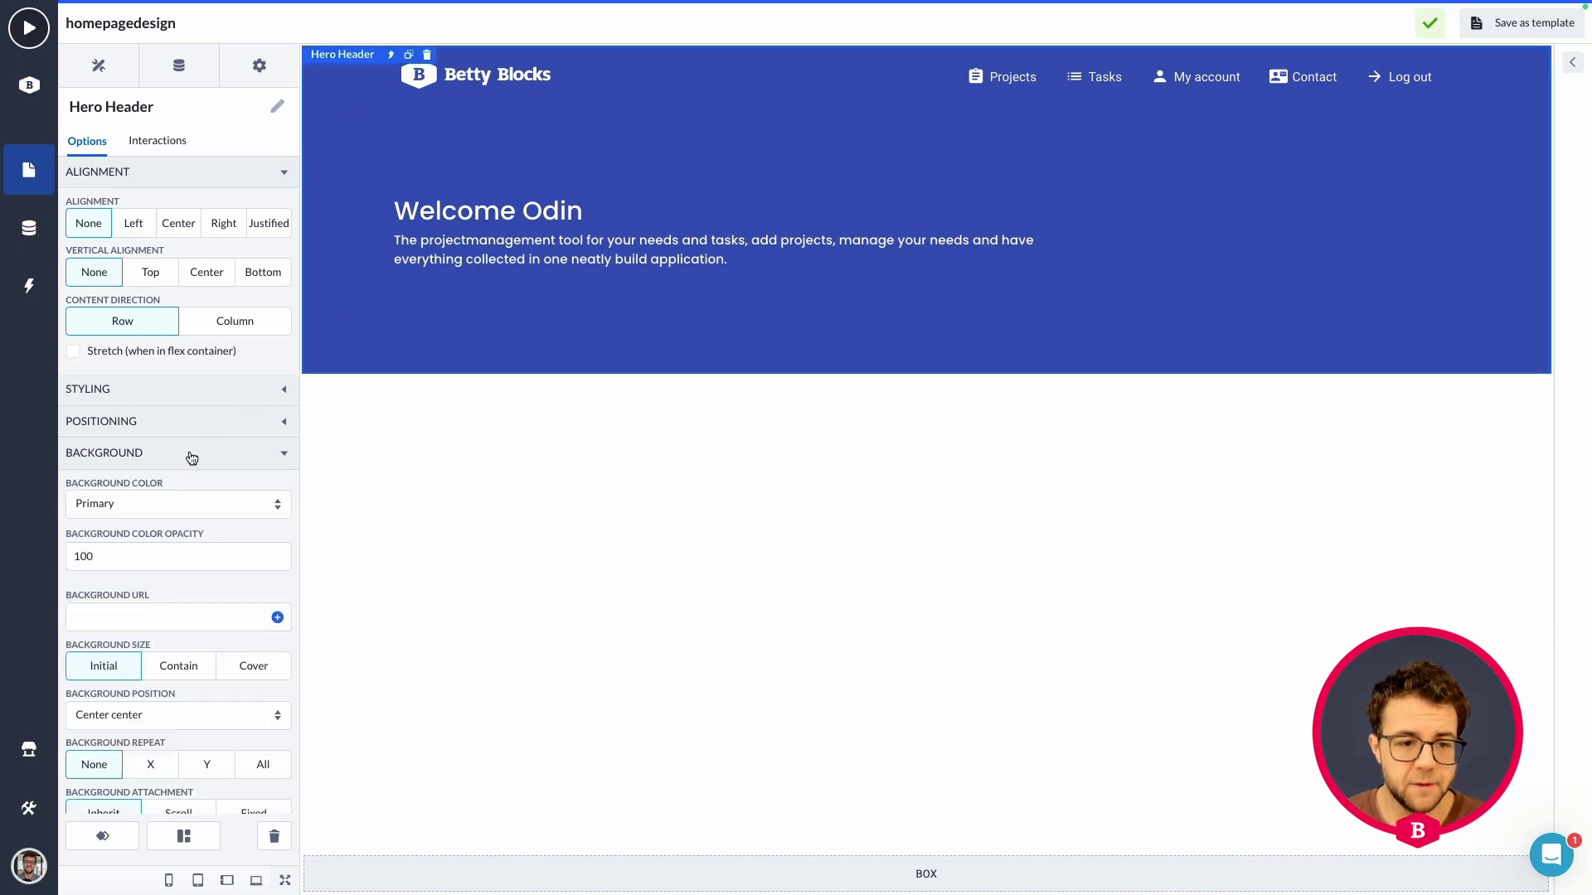
scroll(190, 461, "down", 1)
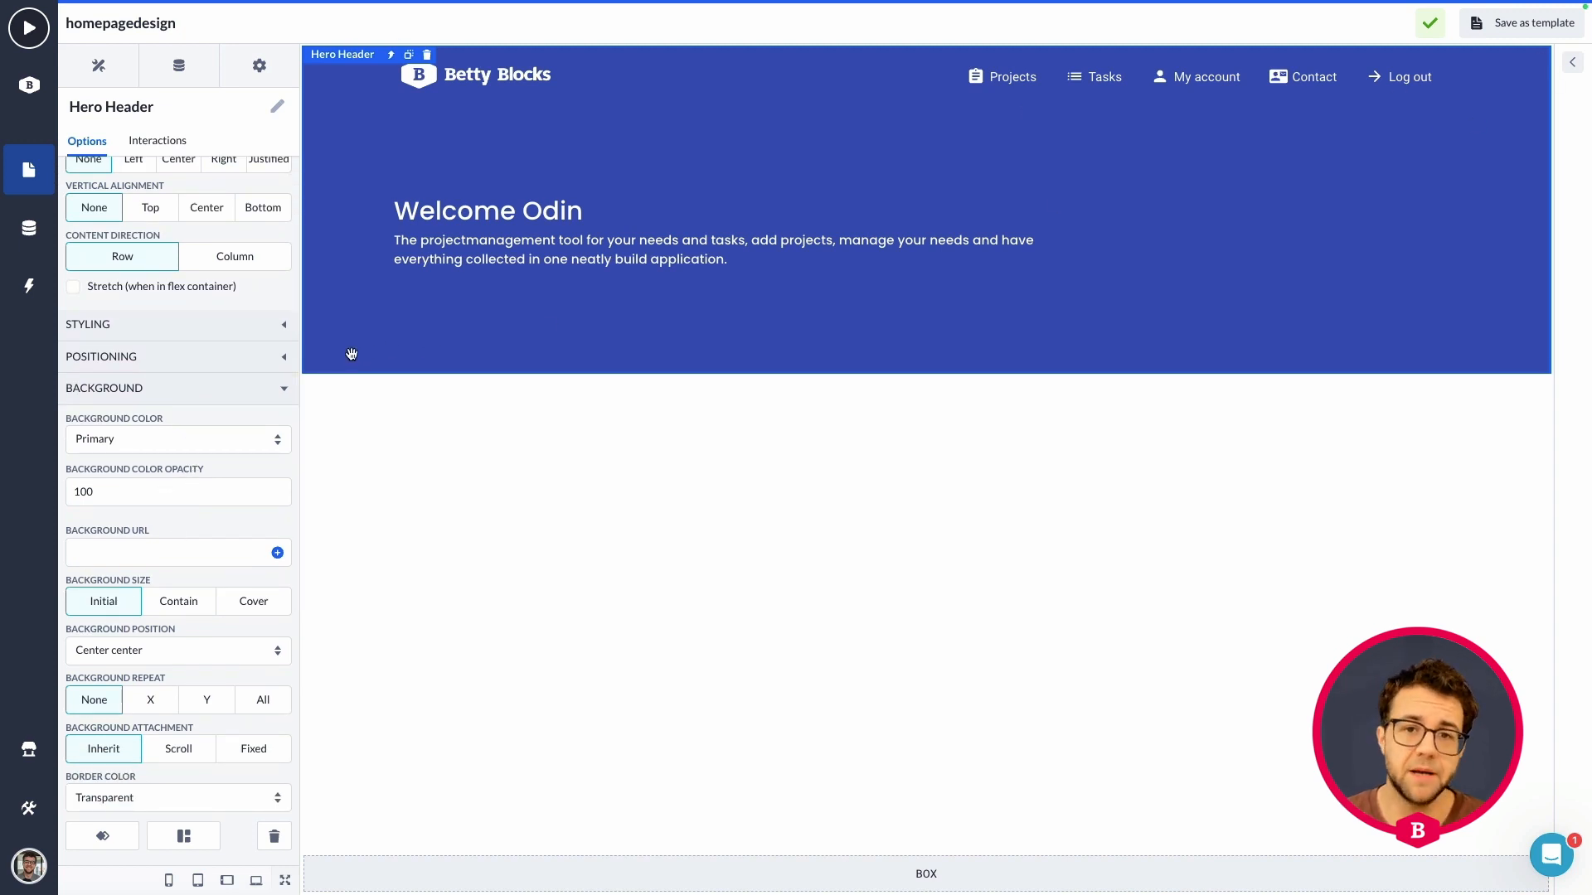
- Review the boxes inside the header by selecting each in turn, ending with the Hero Header itself
left_click(714, 91)
left_click(597, 156)
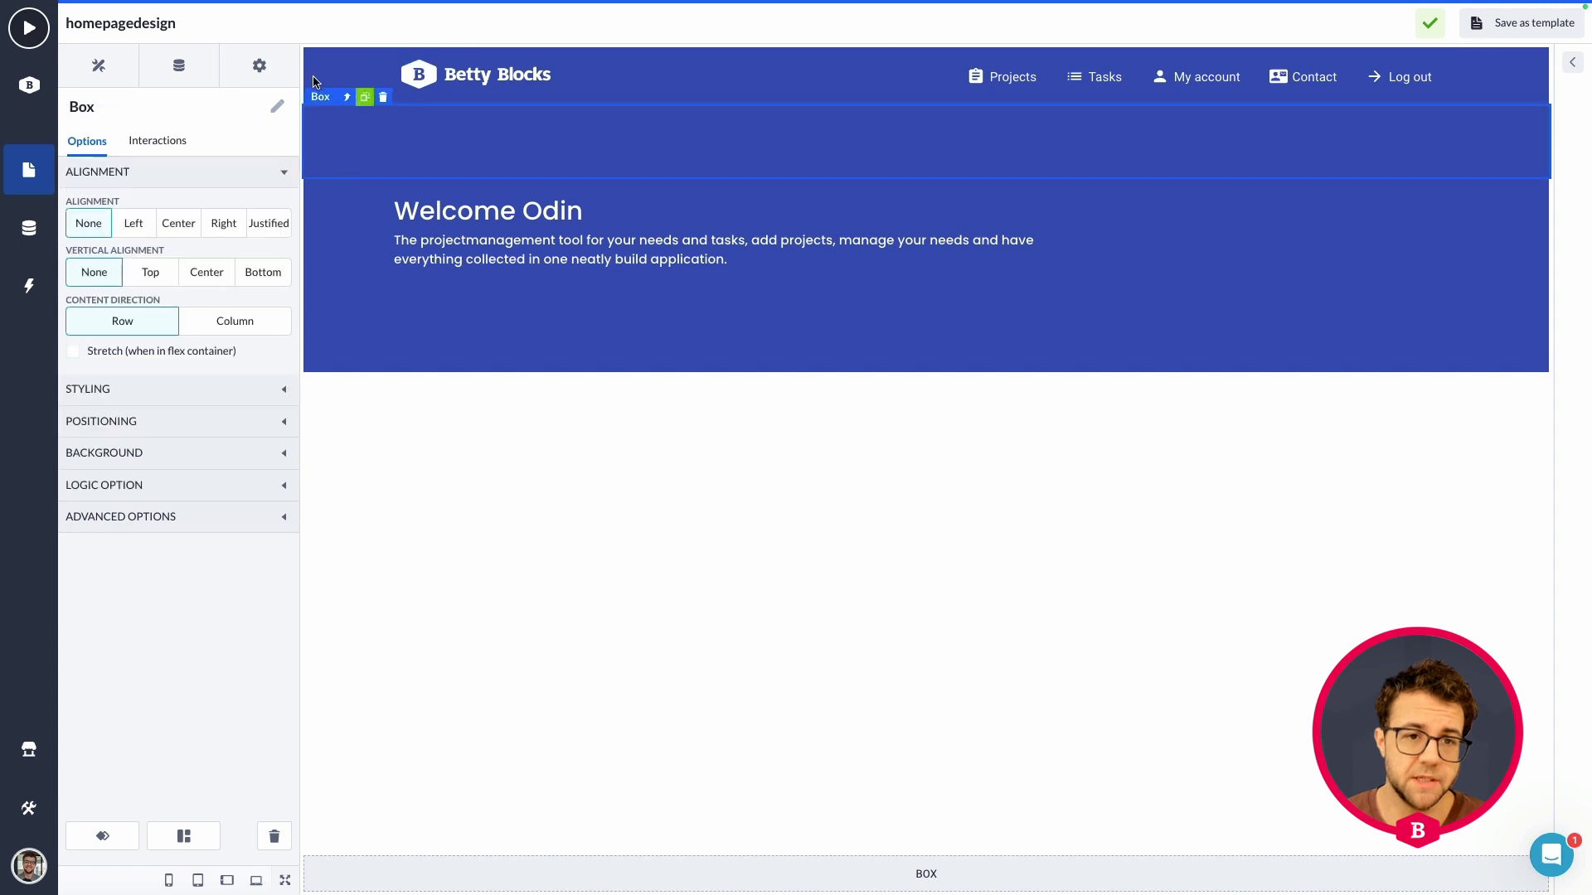
left_click(330, 220)
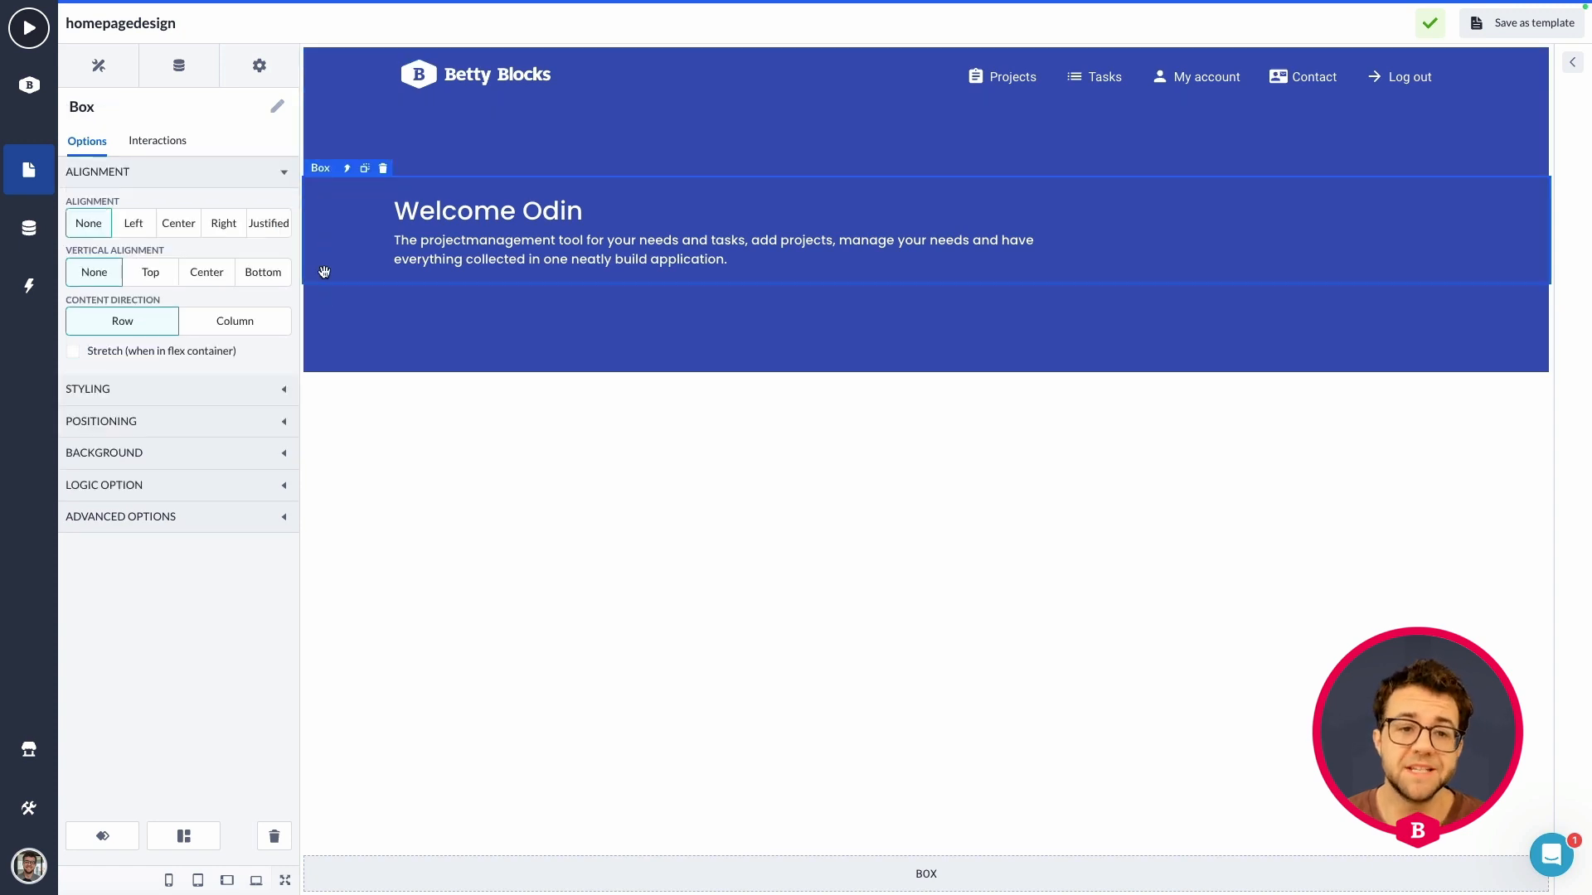
left_click(333, 334)
left_click(347, 103)
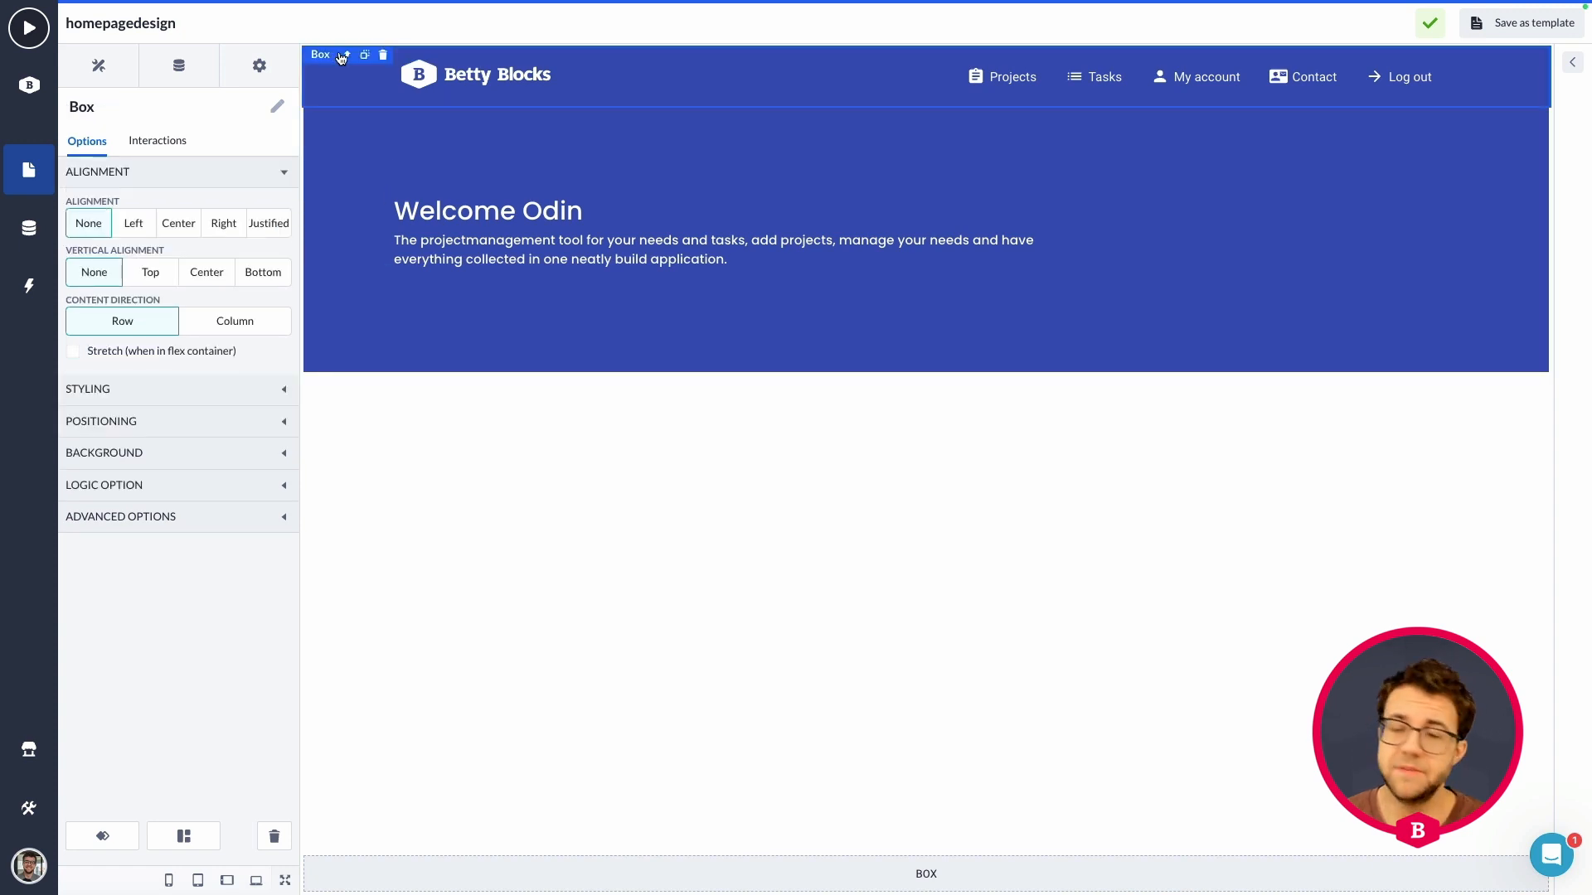
left_click(345, 56)
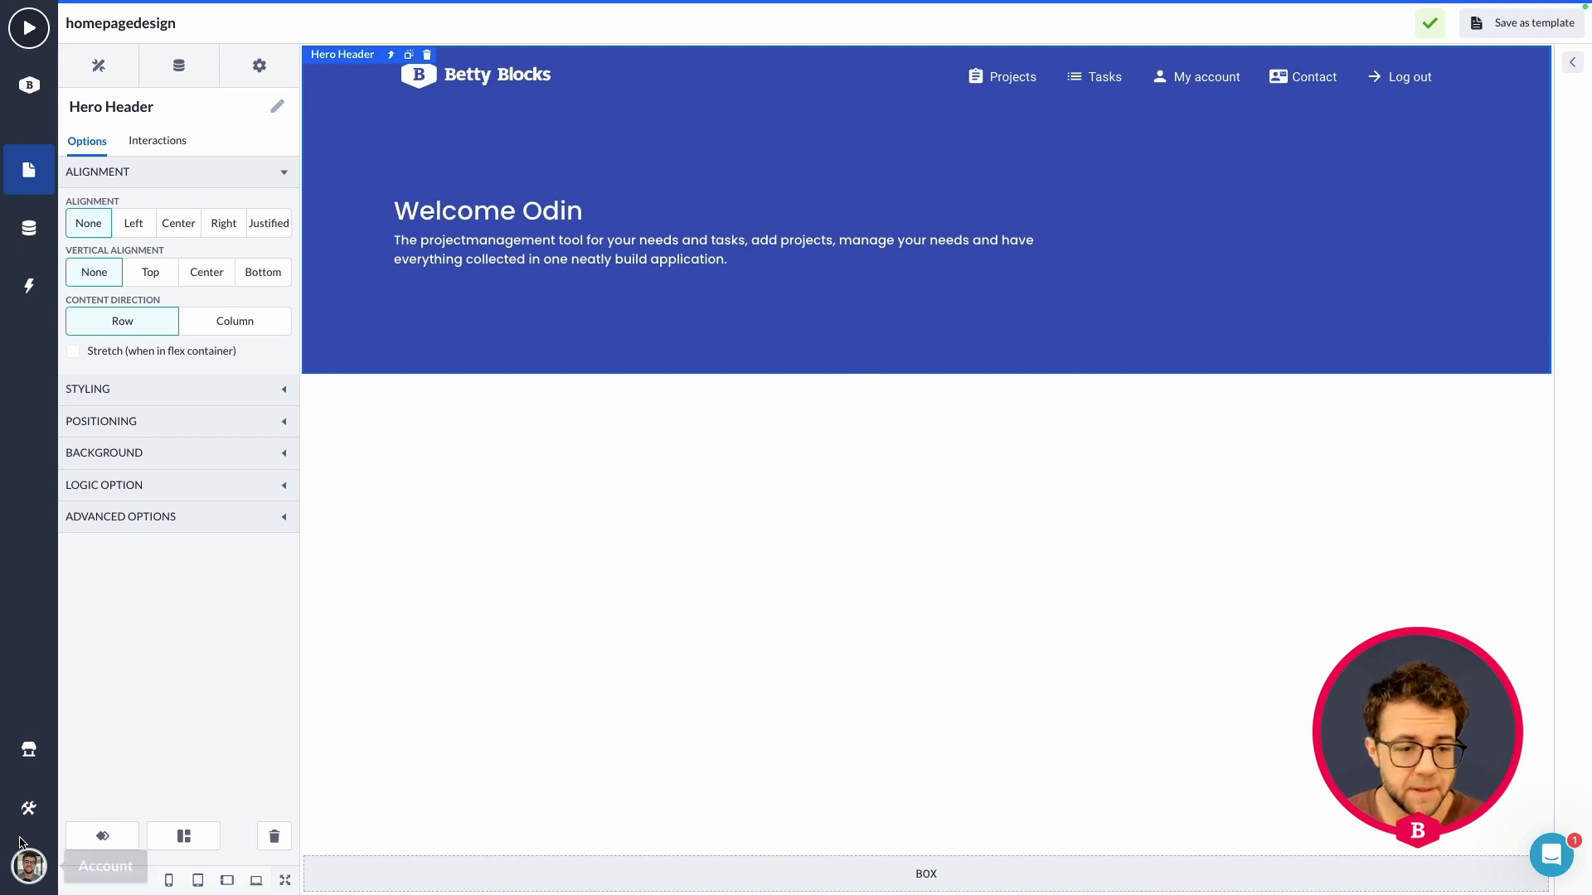
- Open the abstract background image in the public files and copy its link
left_click(29, 809)
left_click(166, 663)
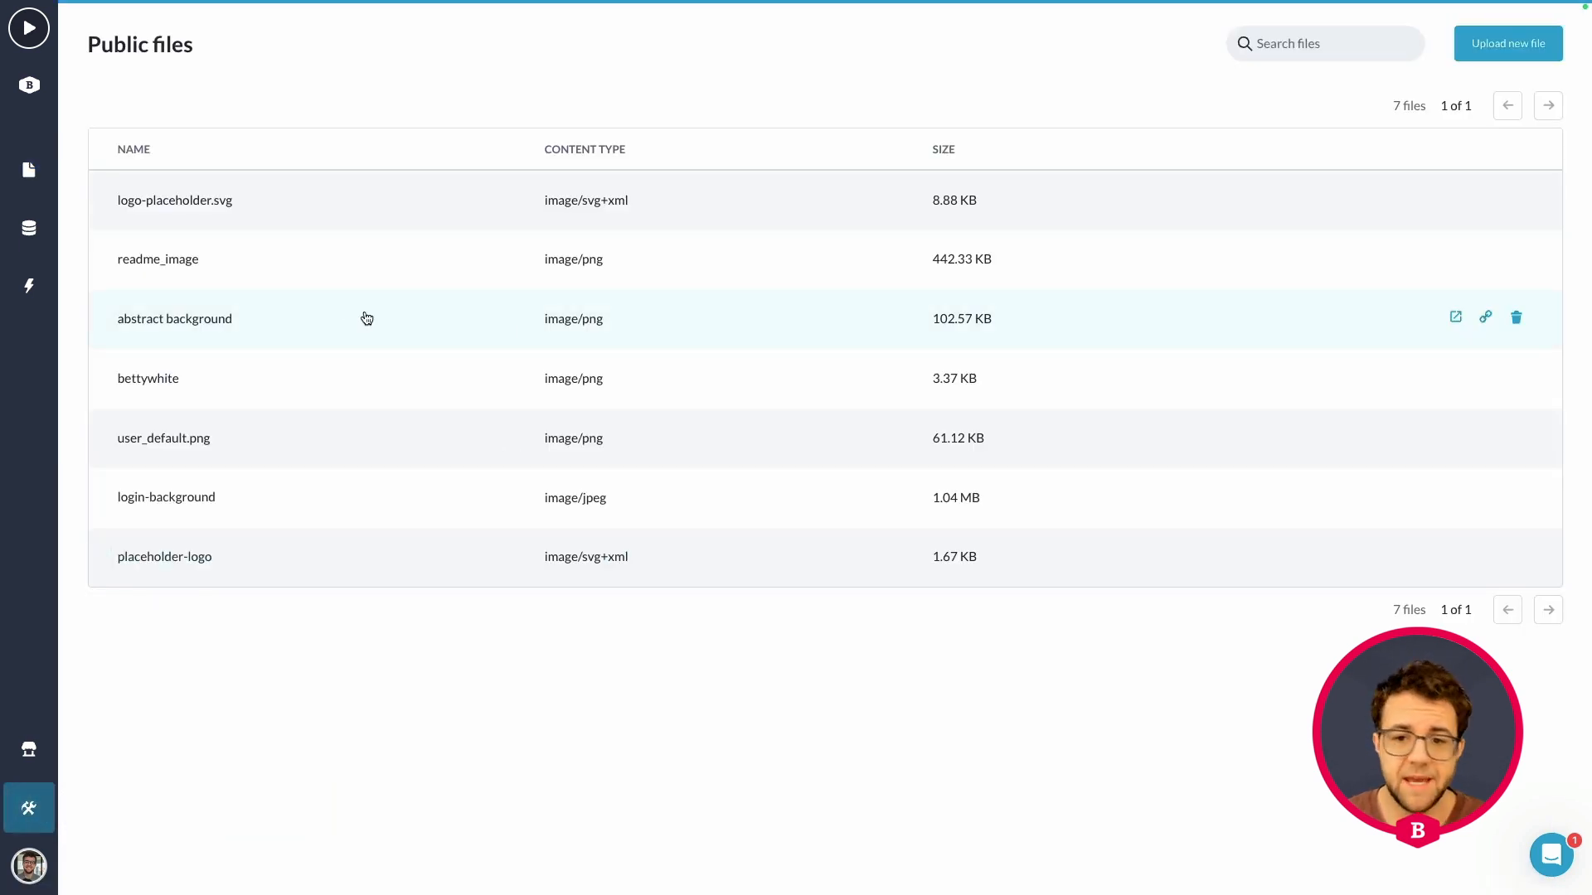
left_click(1148, 331)
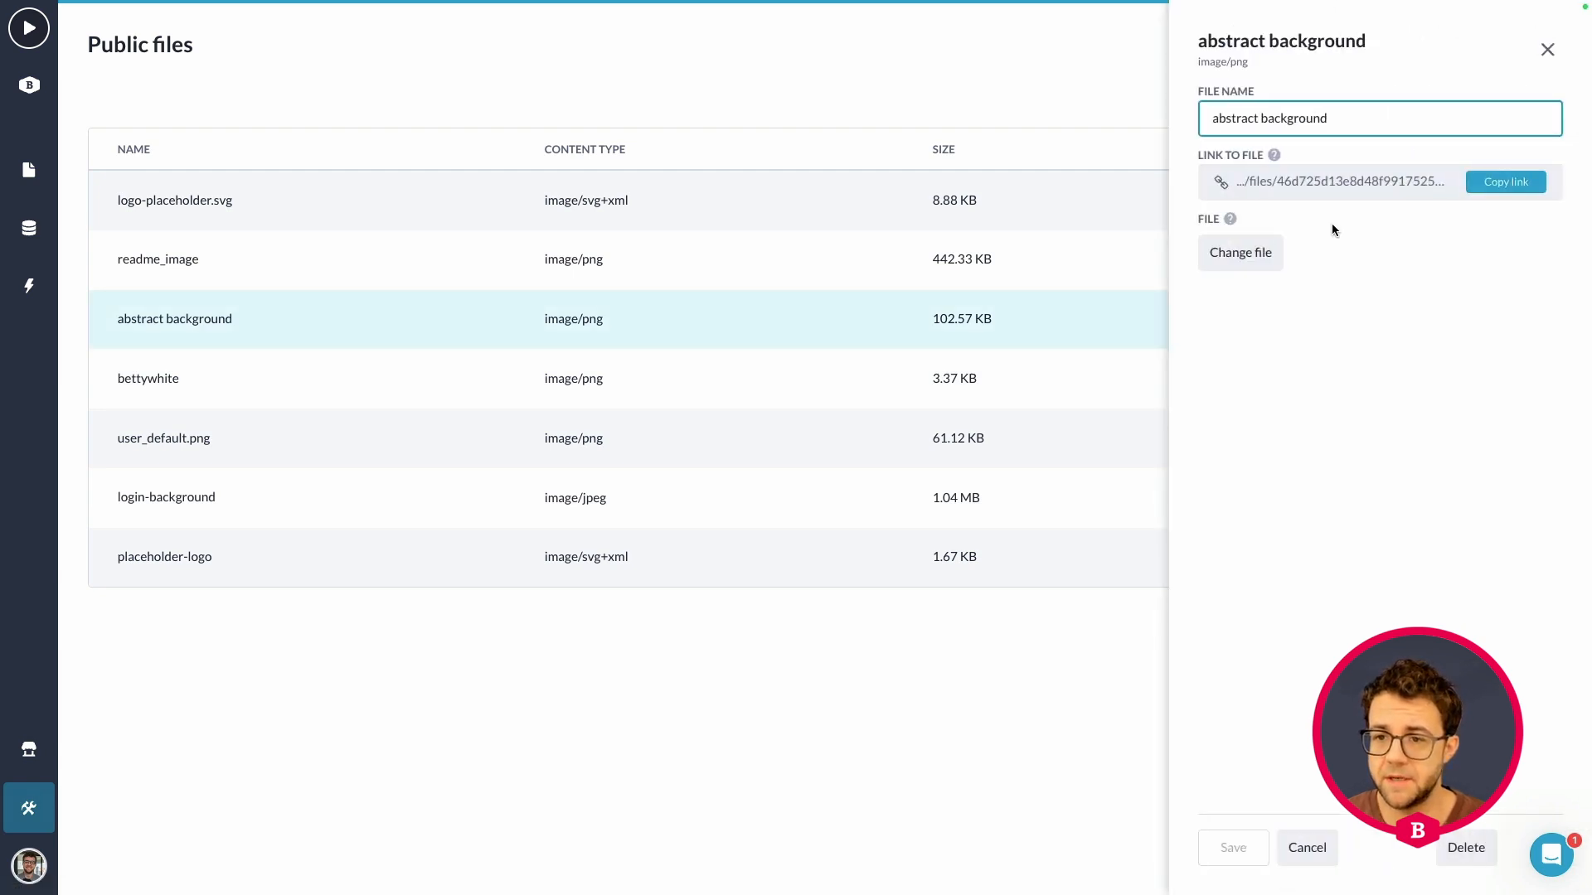
left_click(1516, 188)
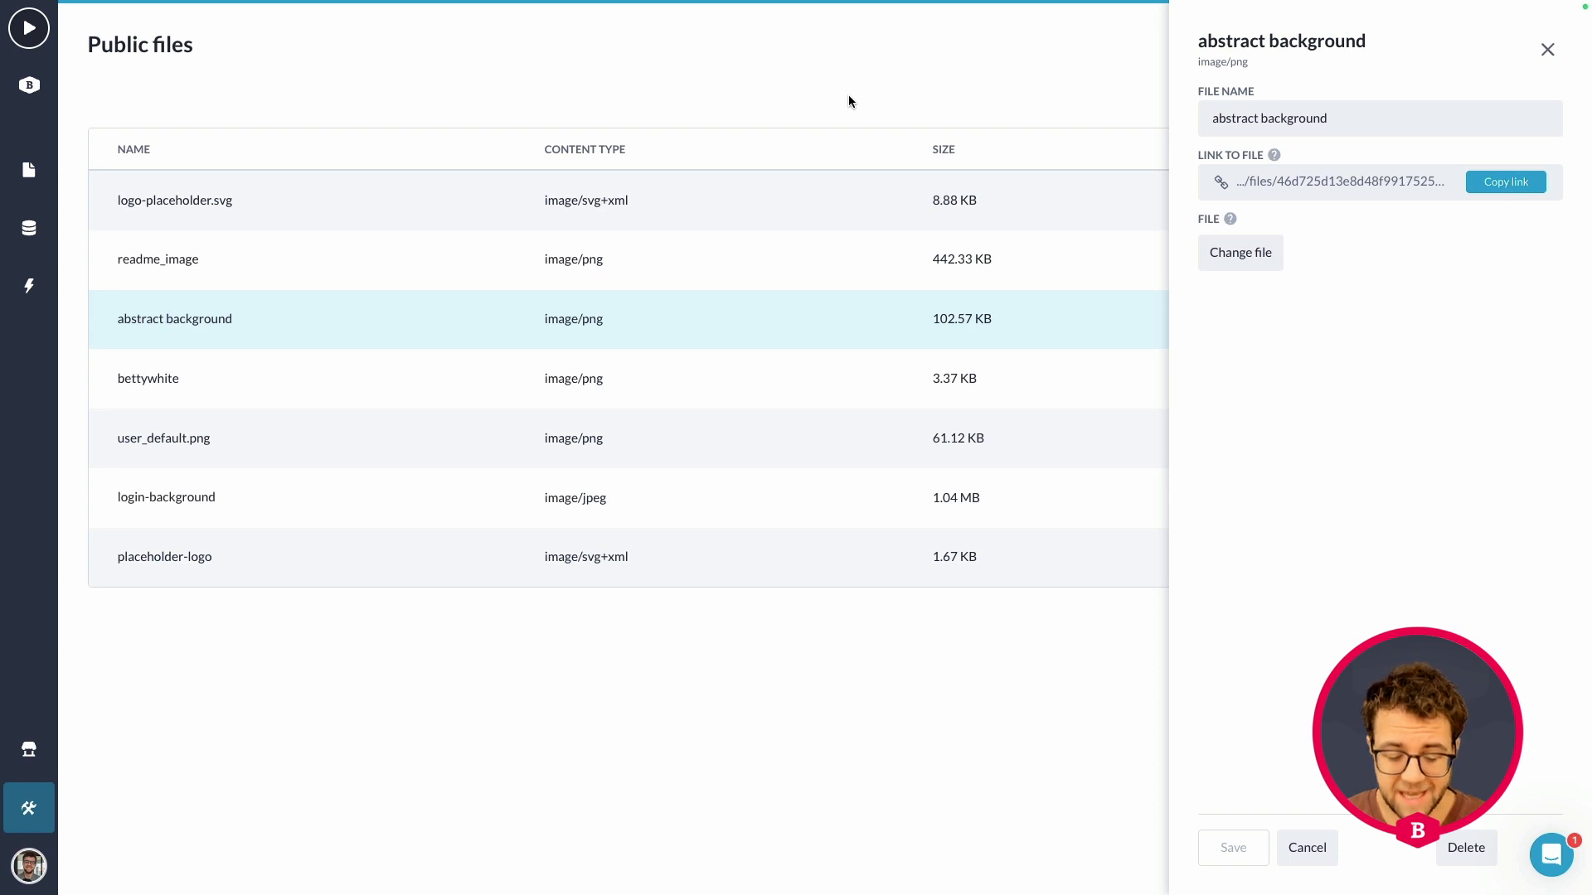
- Switch to the Google Images results for header image and examine candidate backgrounds, including the Adobe Stock website header image
key("super+shift+f")
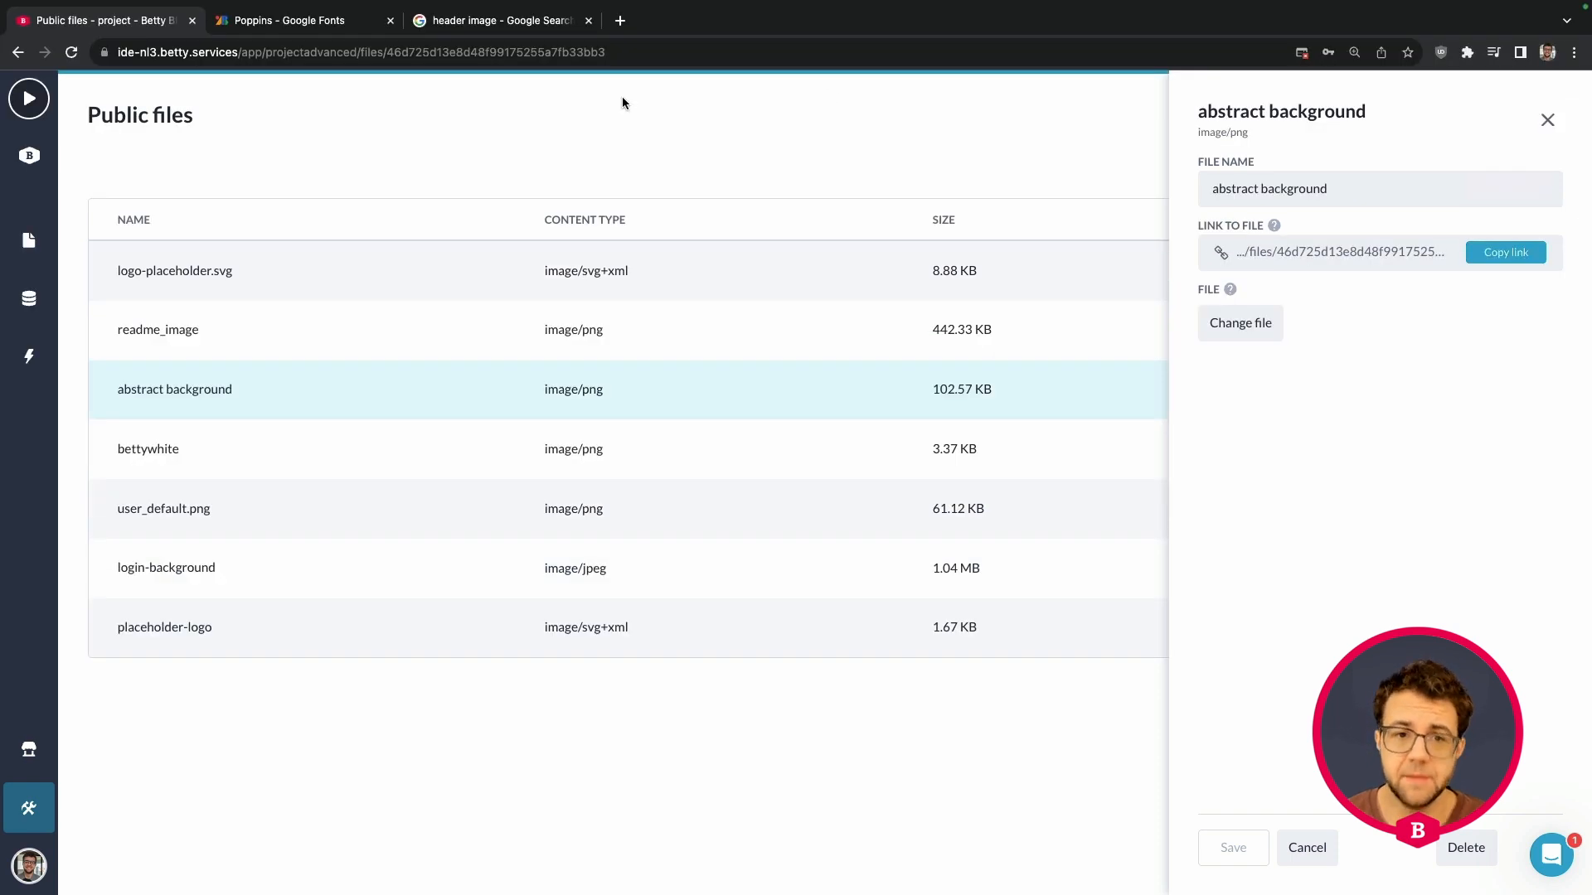
left_click(491, 21)
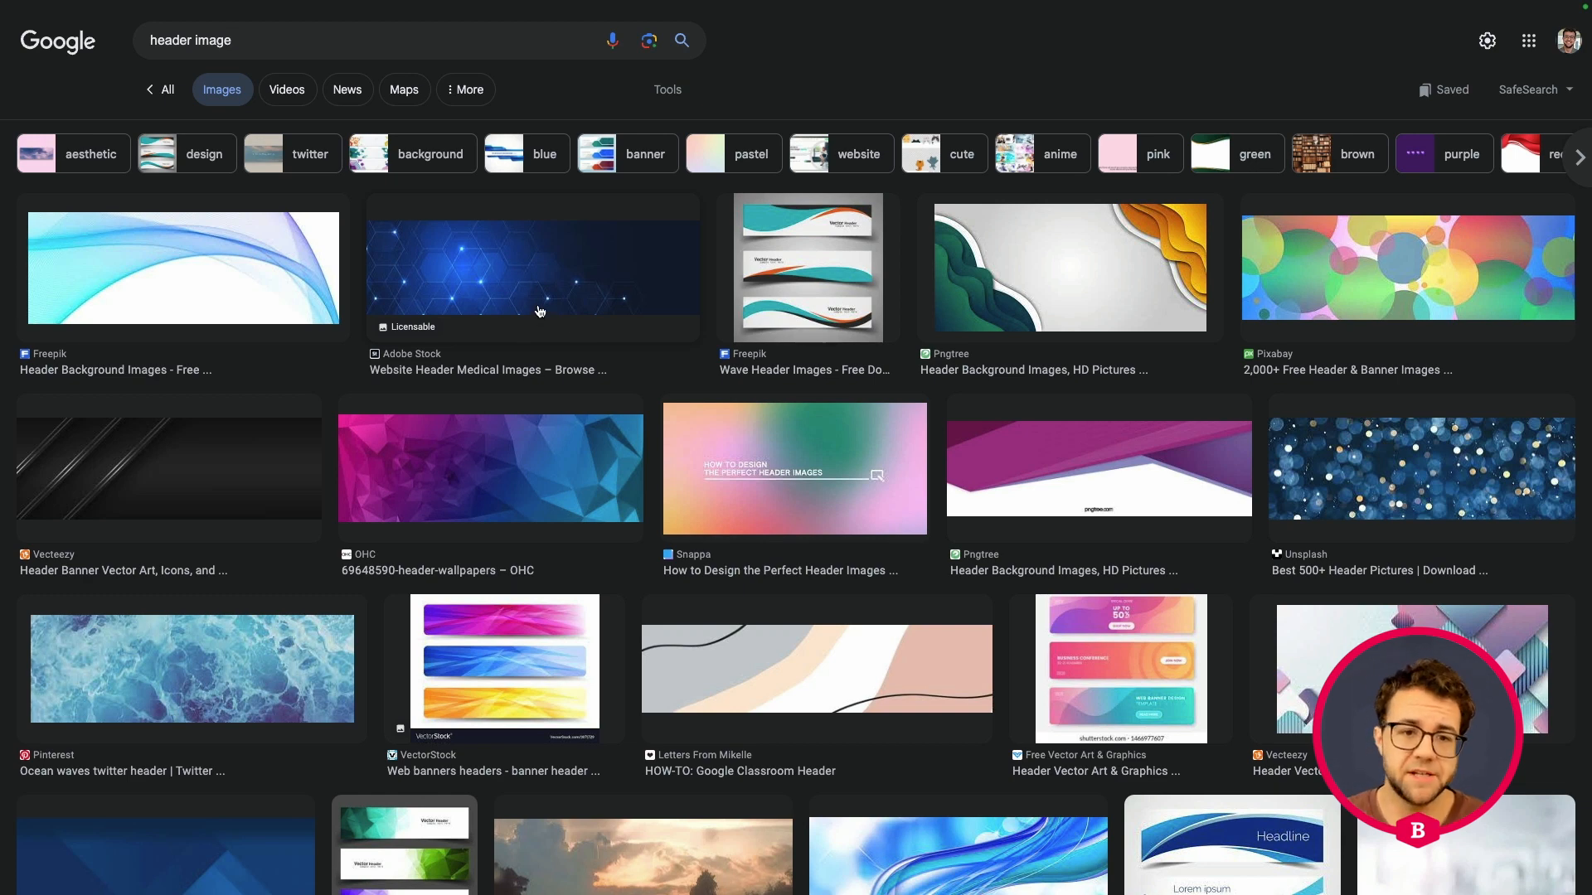
scroll(572, 290, "down", 3)
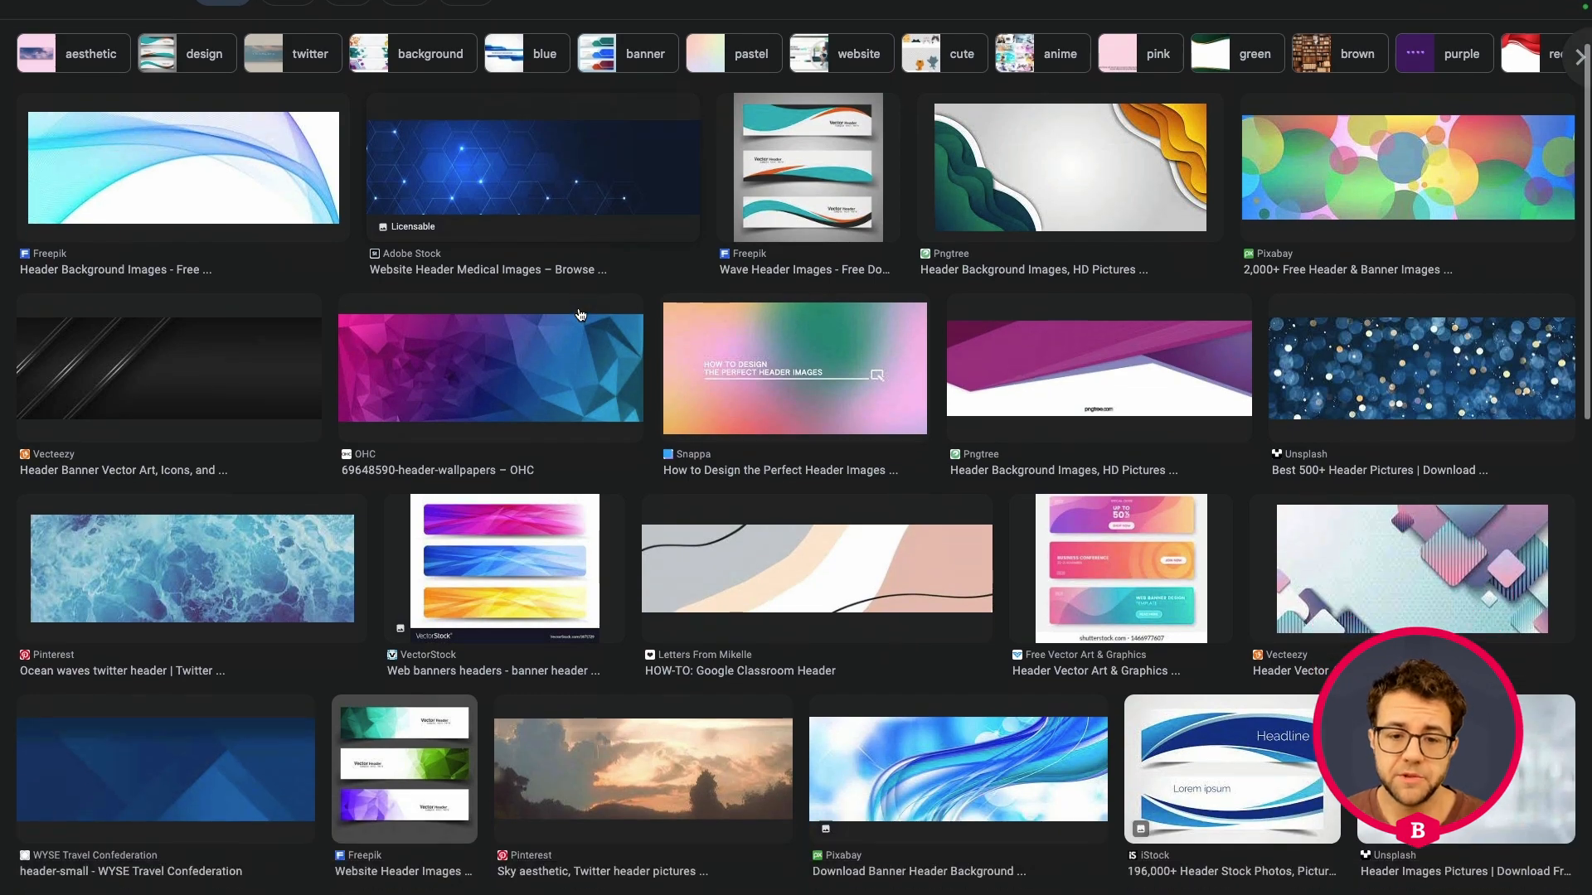
scroll(583, 316, "down", 6)
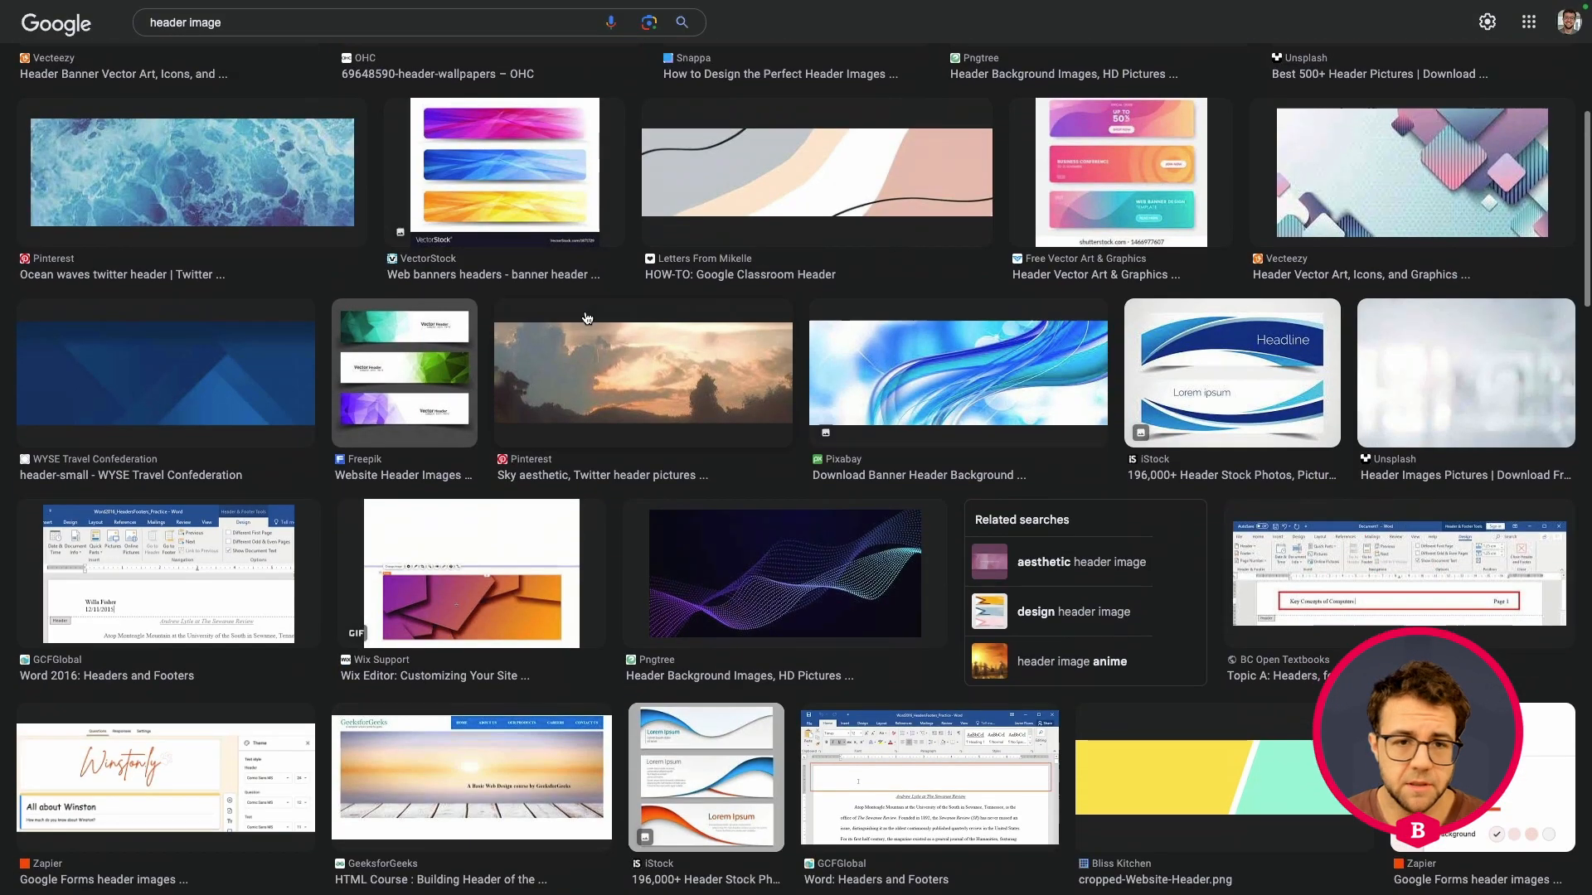
scroll(584, 316, "up", 10)
left_click(583, 316)
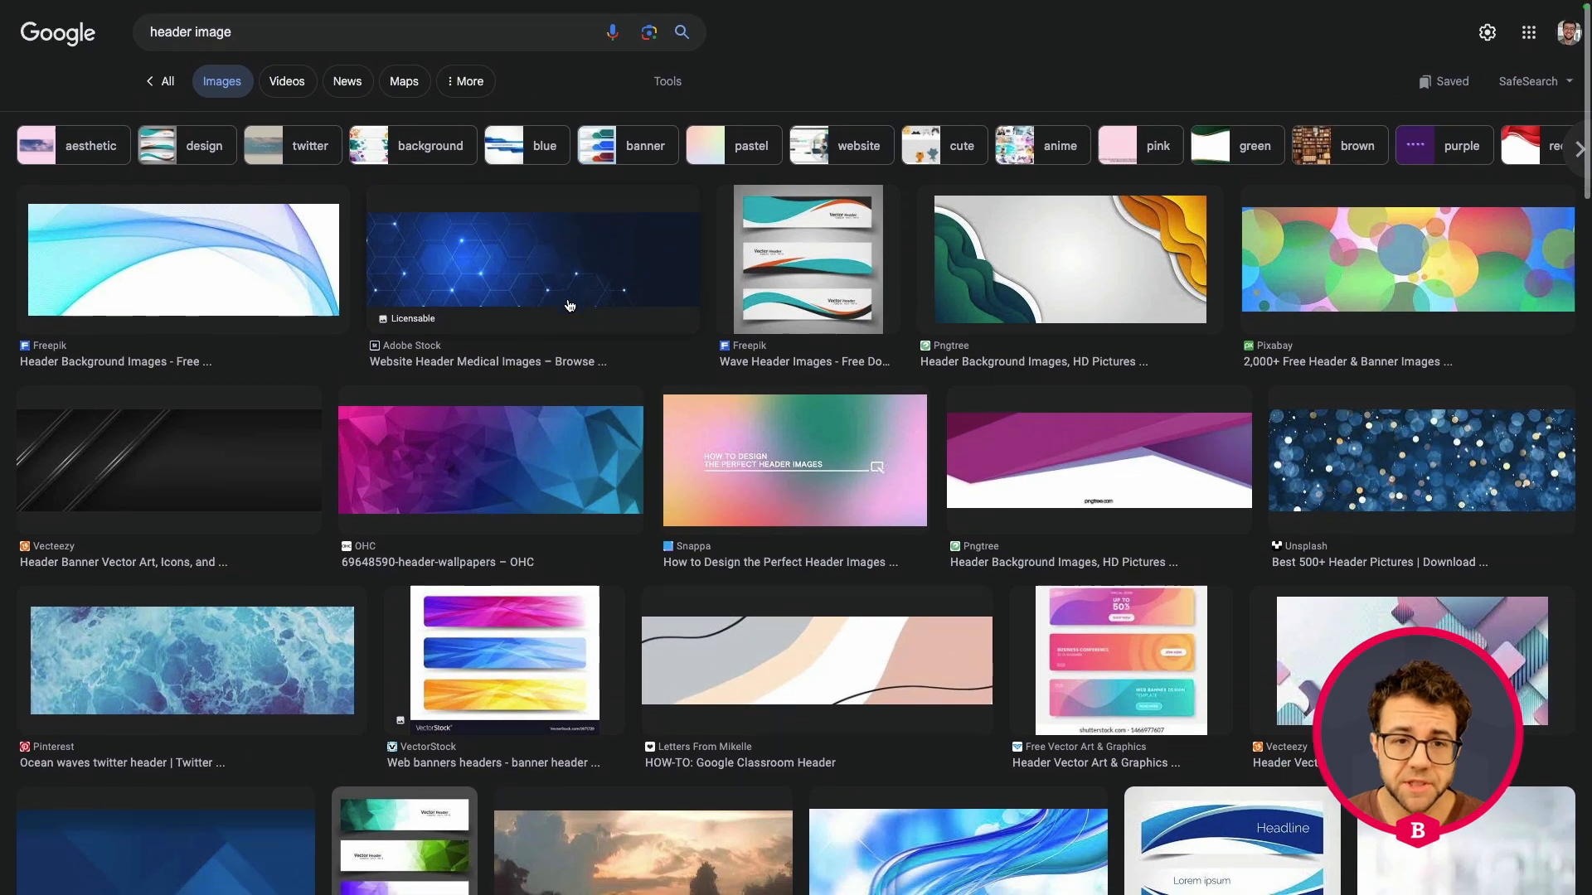
scroll(1177, 508, "down", 2)
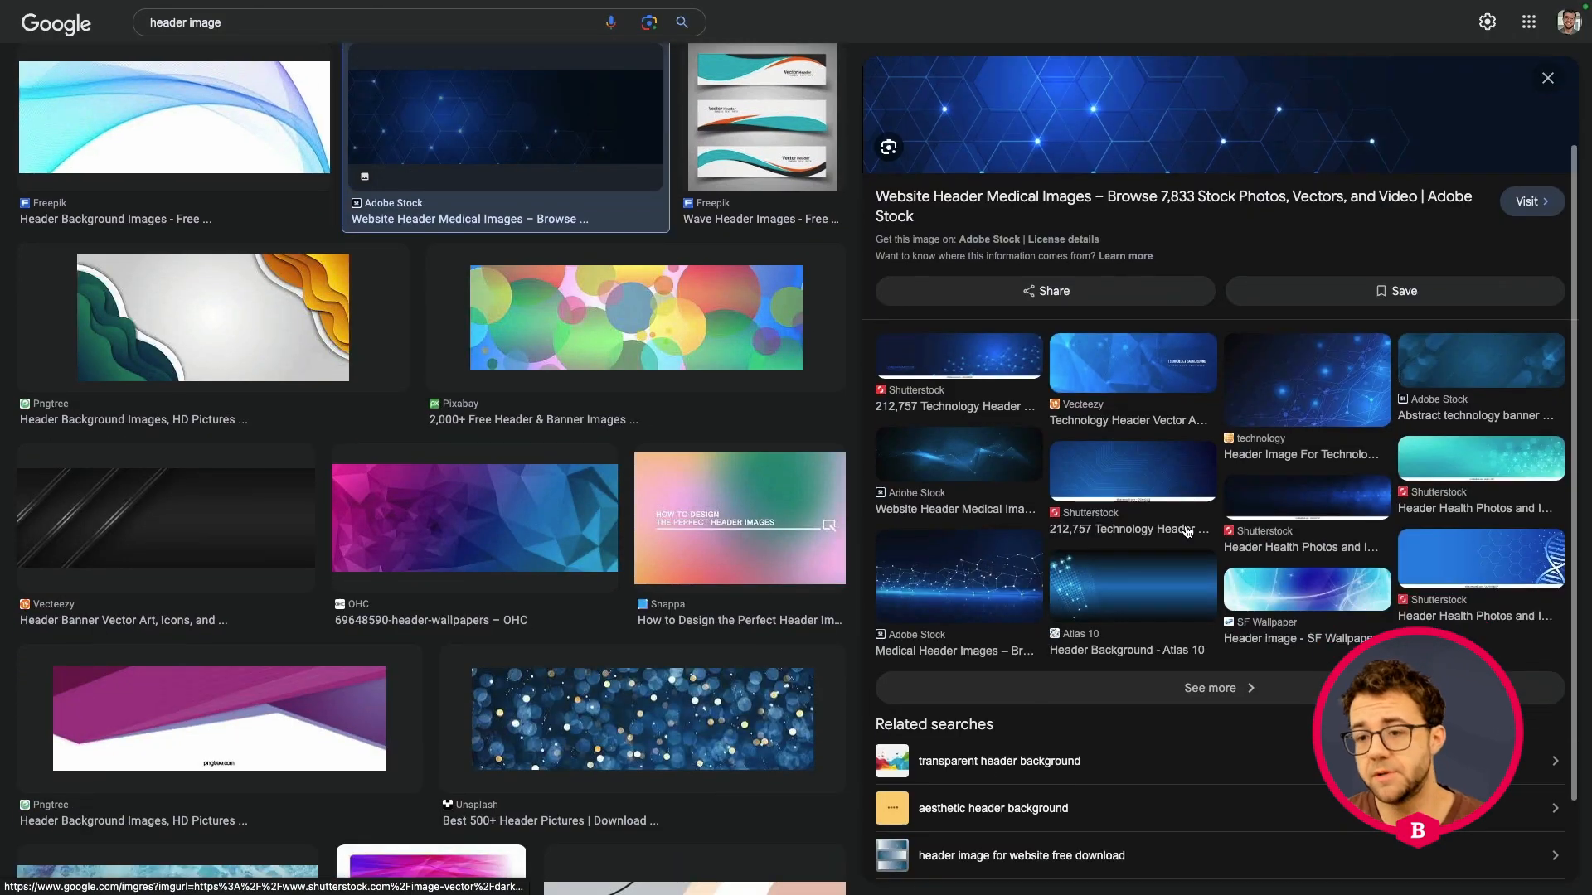
scroll(1044, 417, "up", 2)
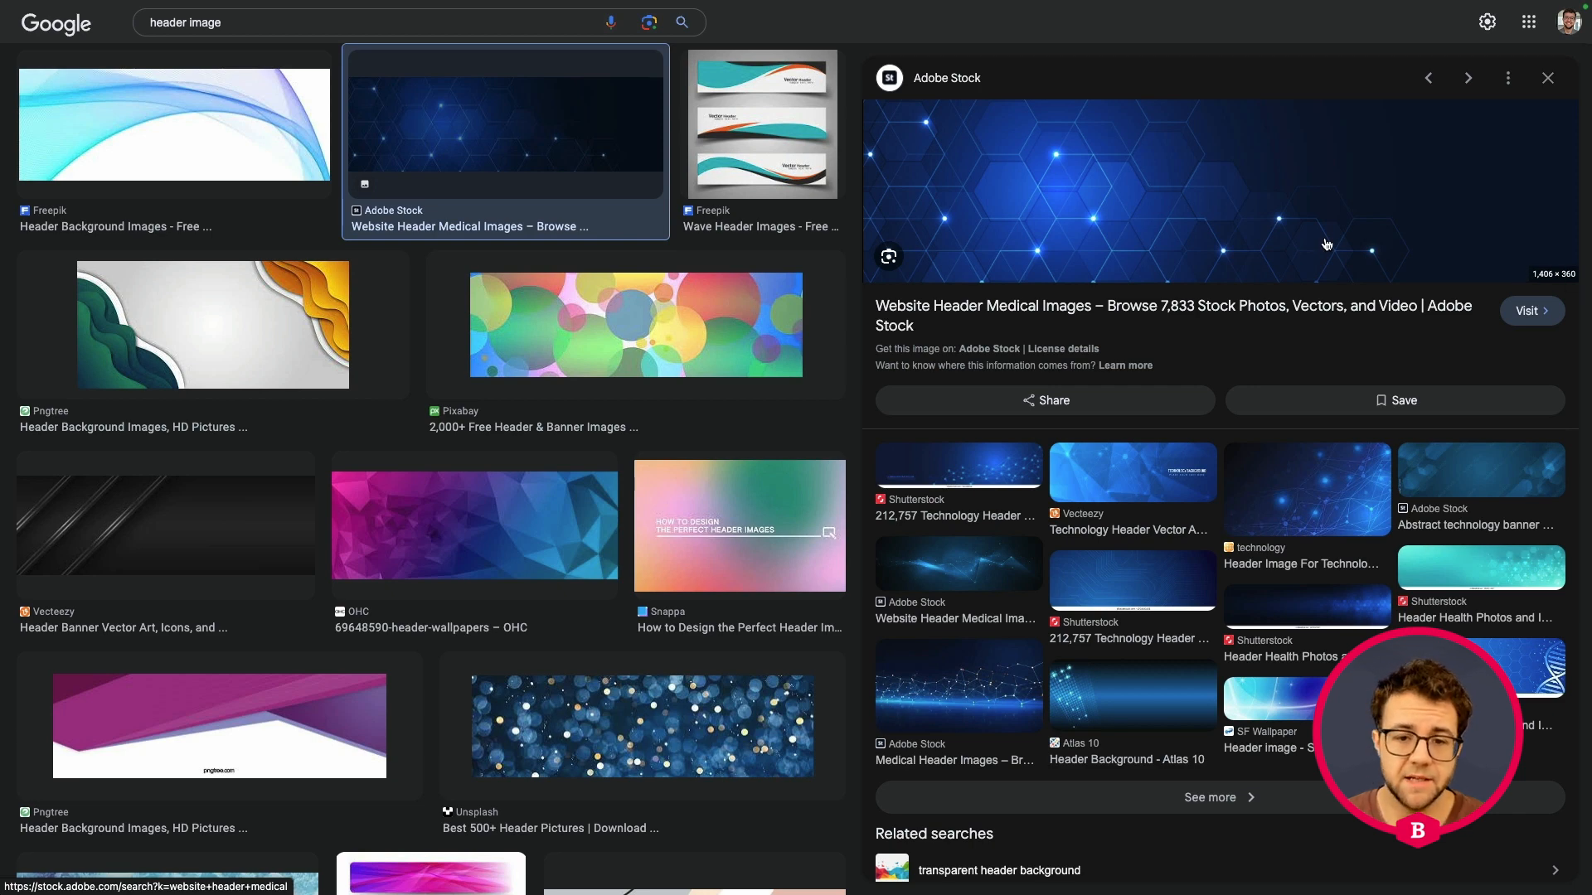
scroll(1327, 244, "up", 2)
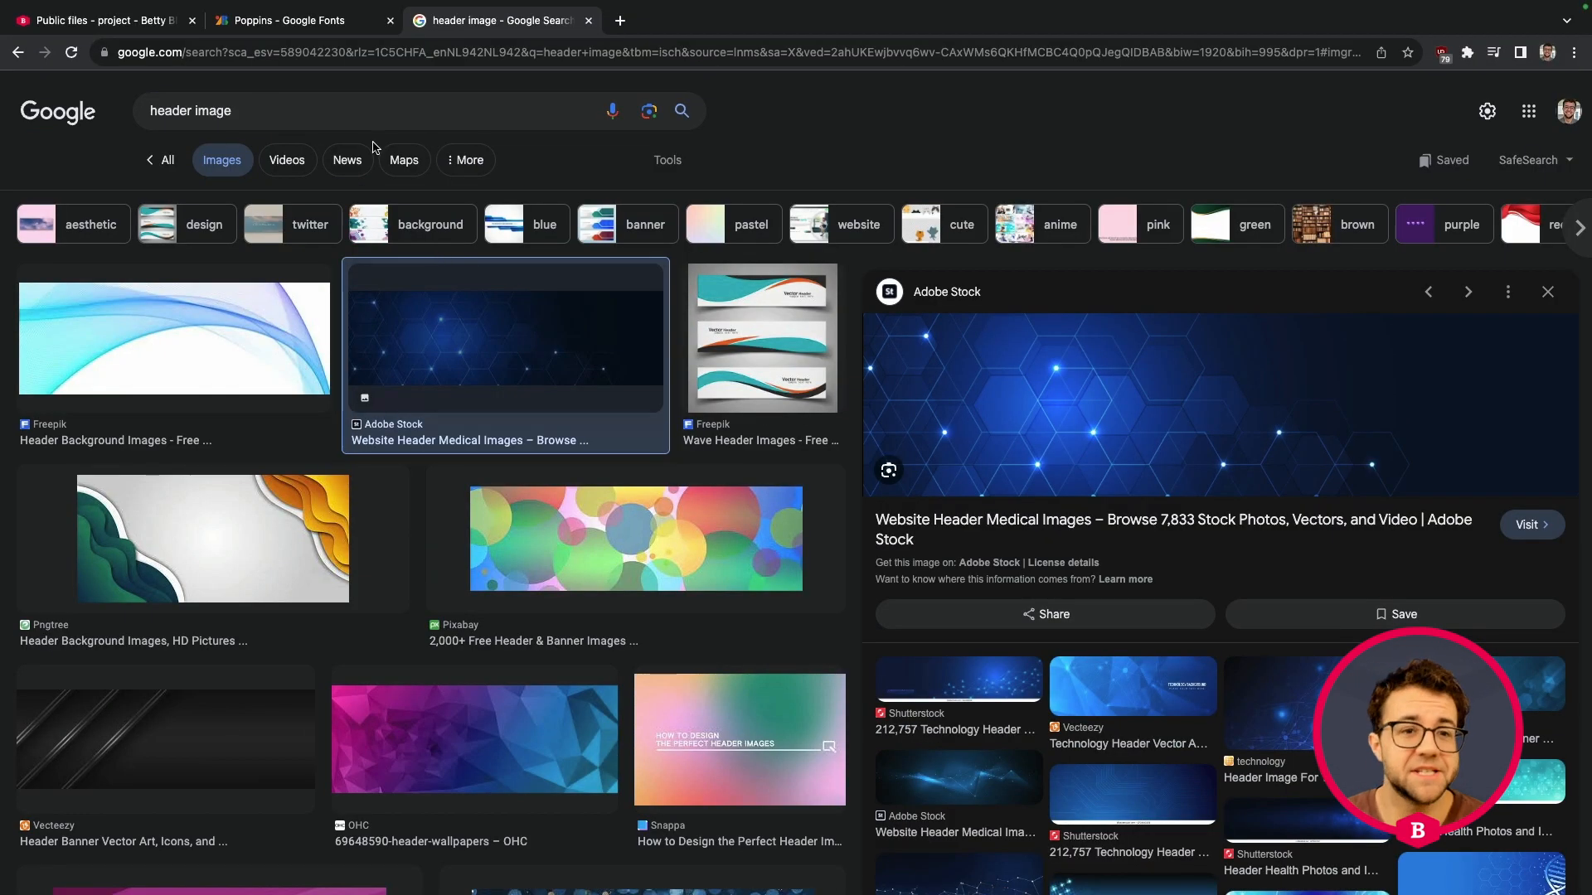
- Return to Betty Blocks, copy the abstract background file's link and open the homepagedesign page
left_click(66, 20)
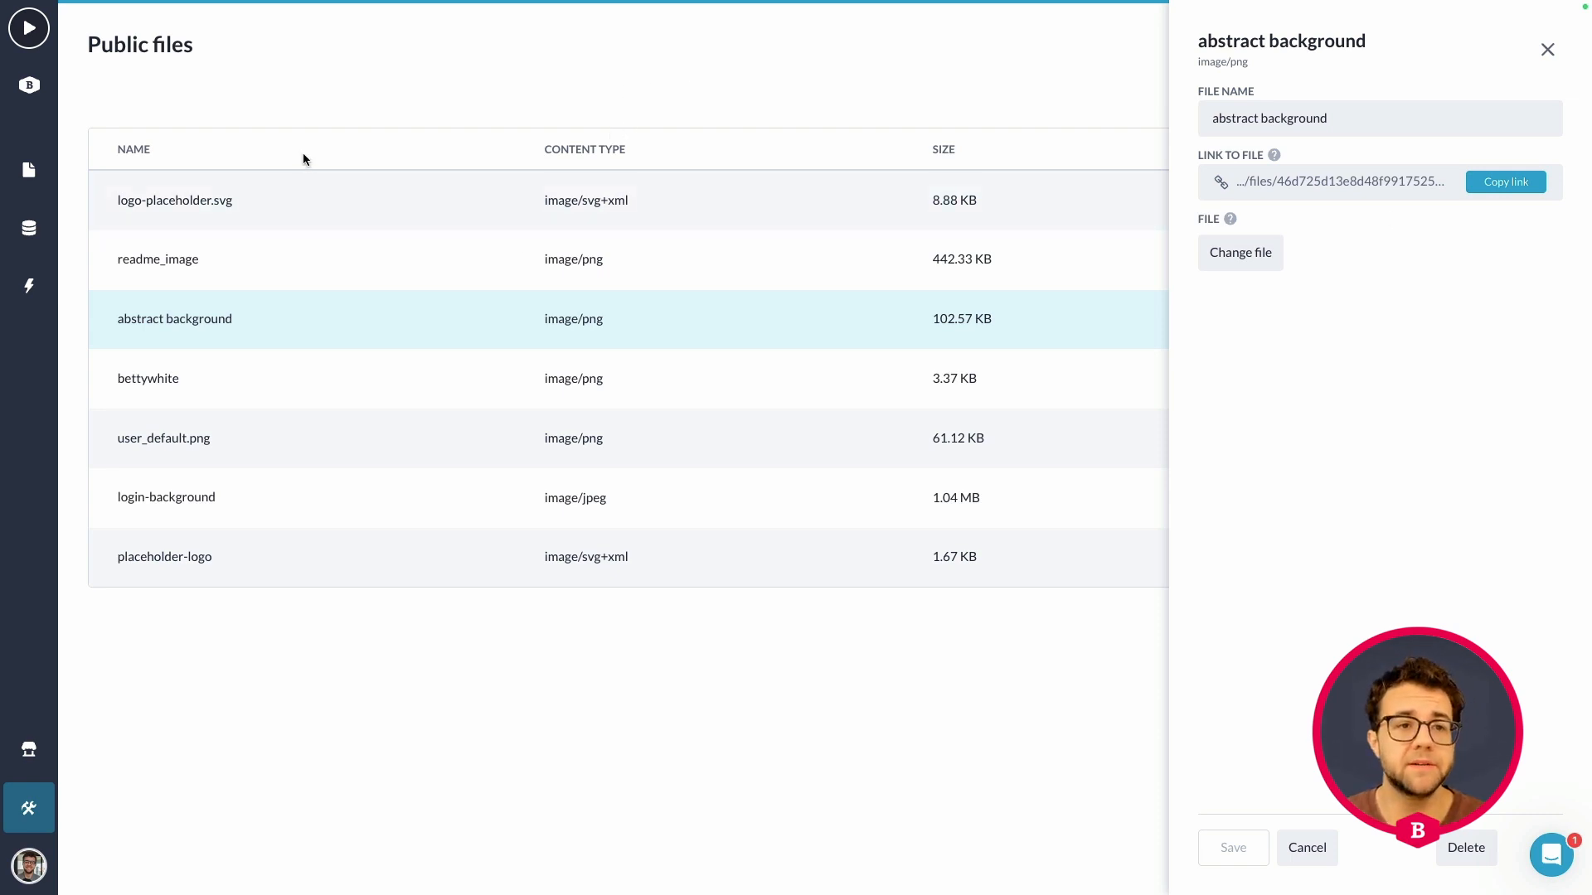
left_click(1511, 182)
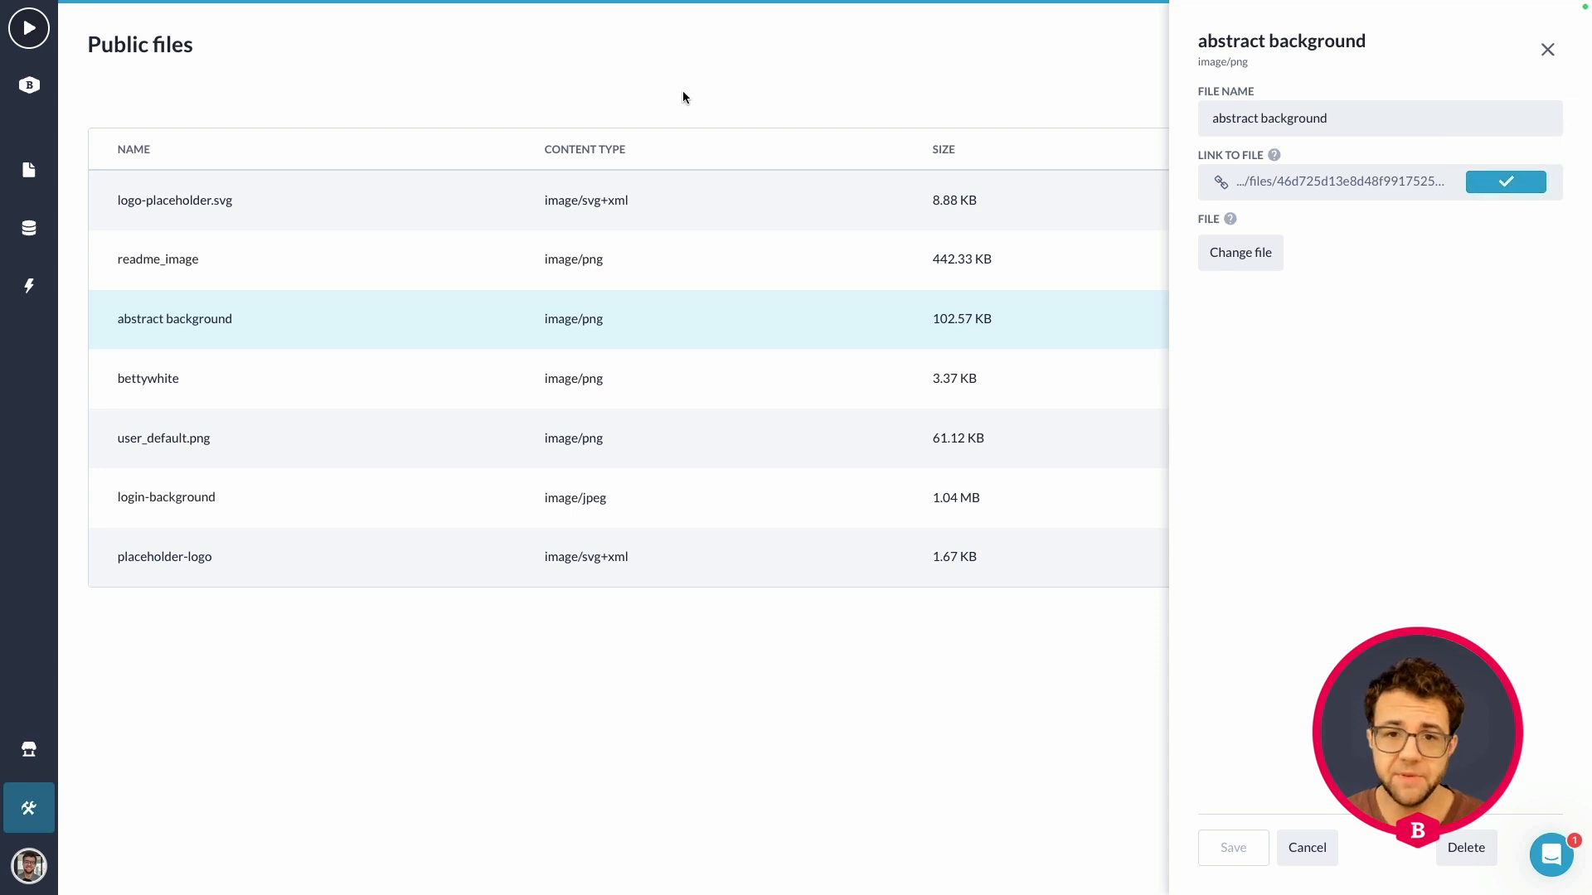
left_click(29, 170)
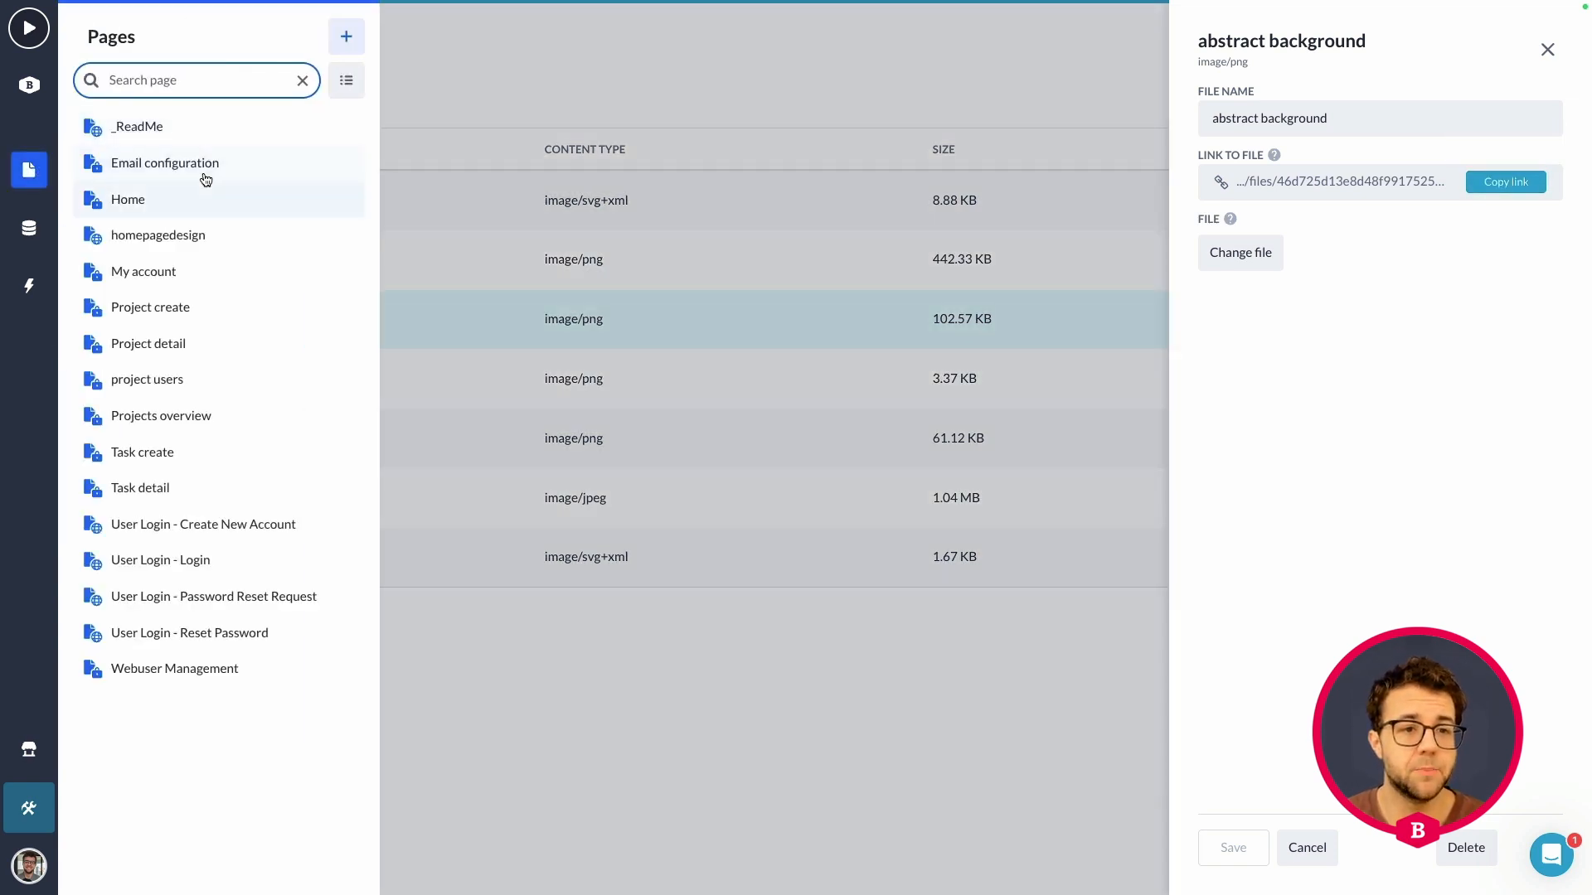
left_click(204, 171)
left_click(30, 175)
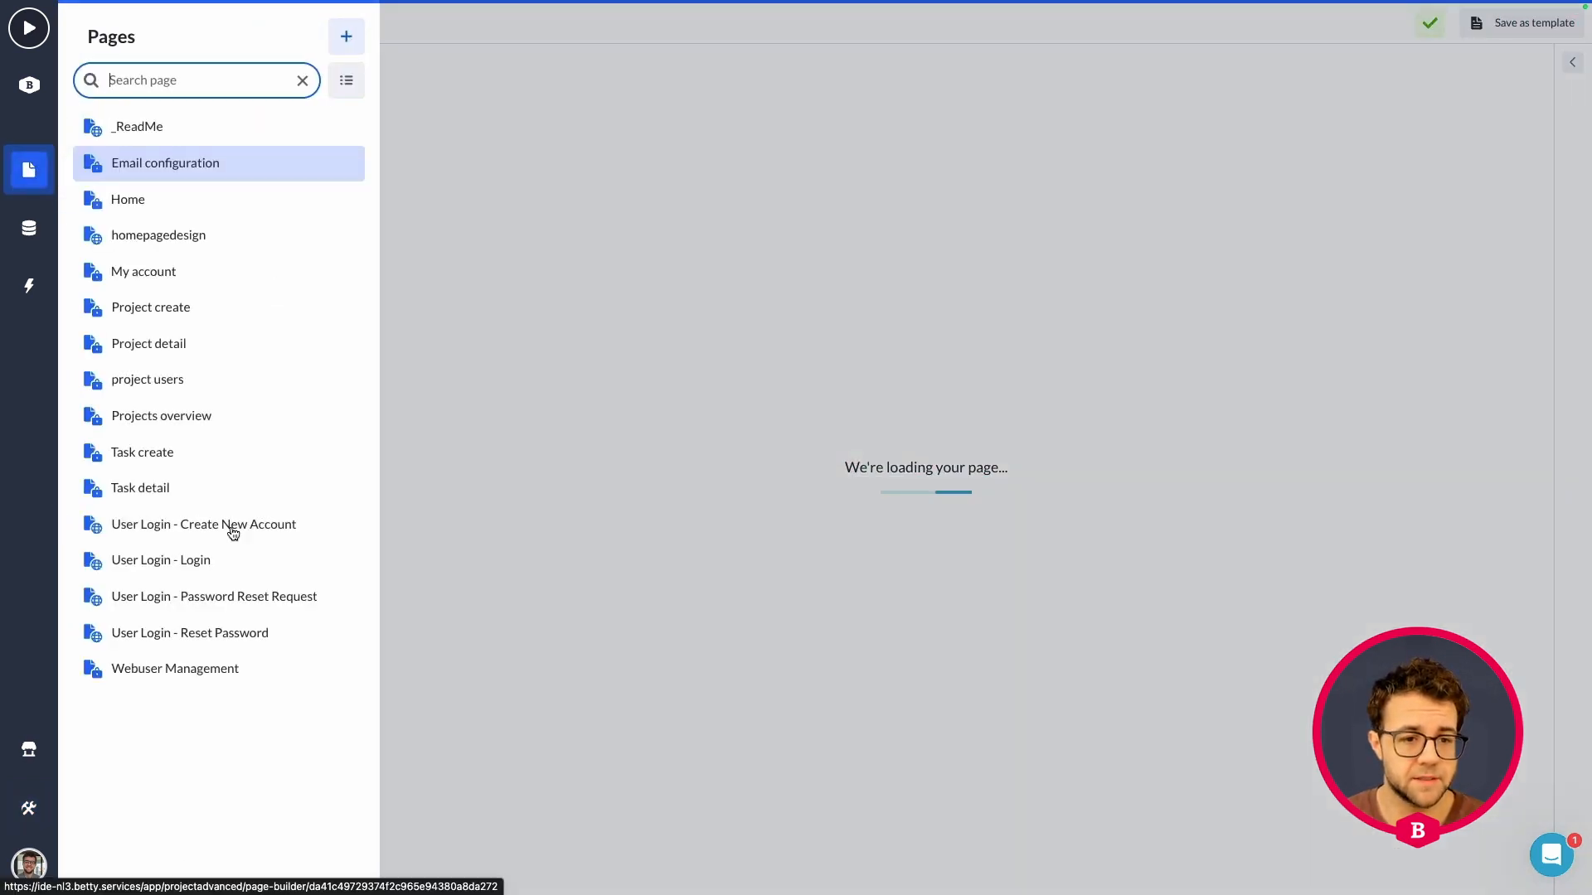
left_click(206, 236)
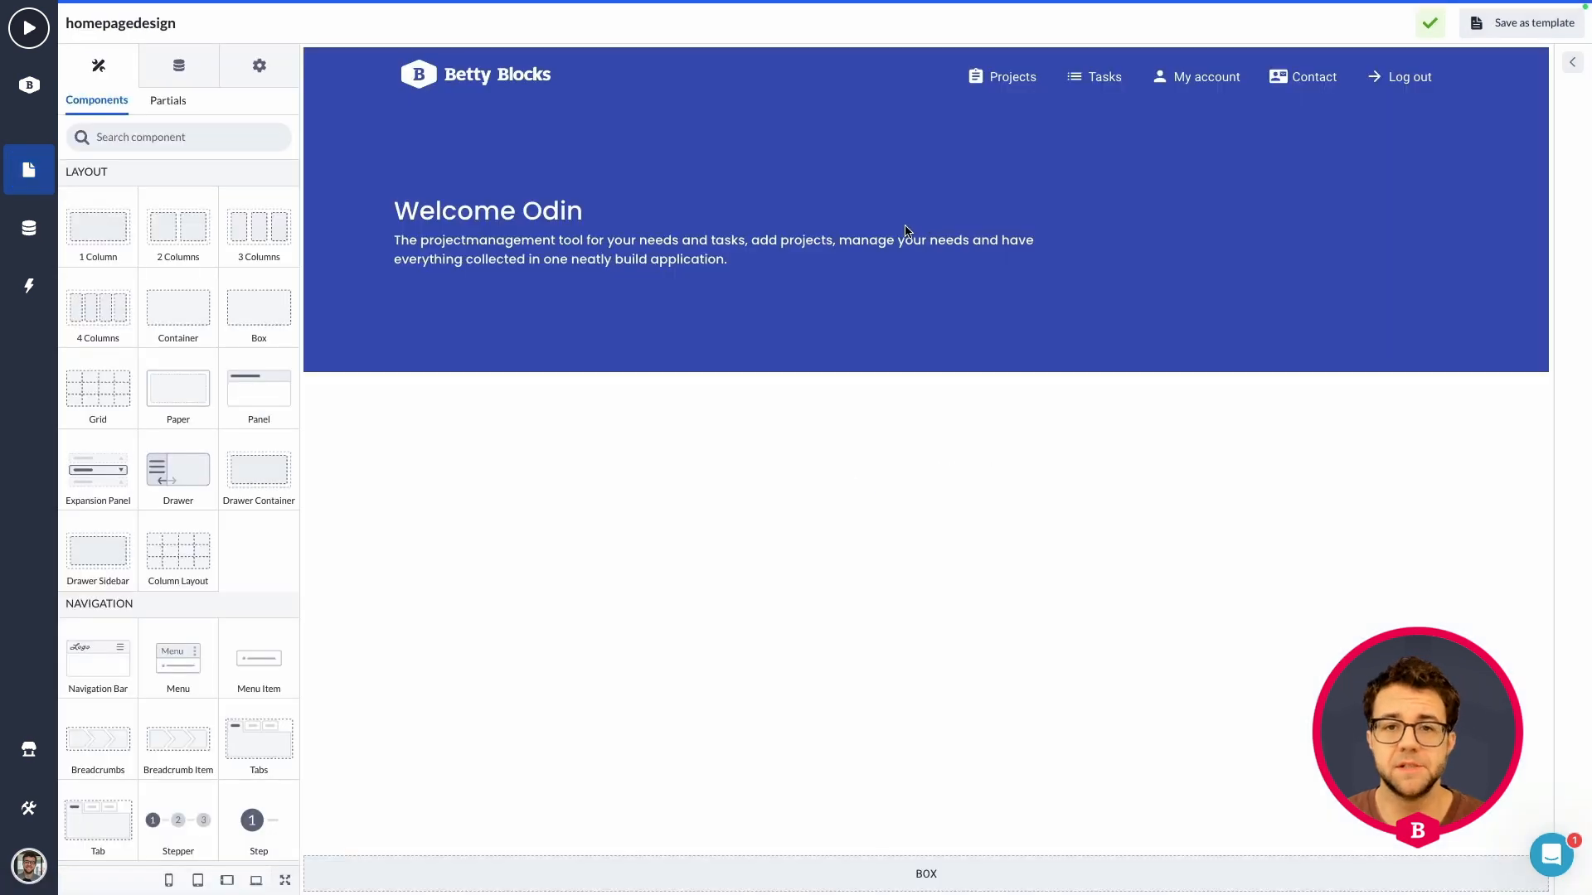
- Paste the copied file link as the Hero Header's background URL and preview the page
left_click(340, 88)
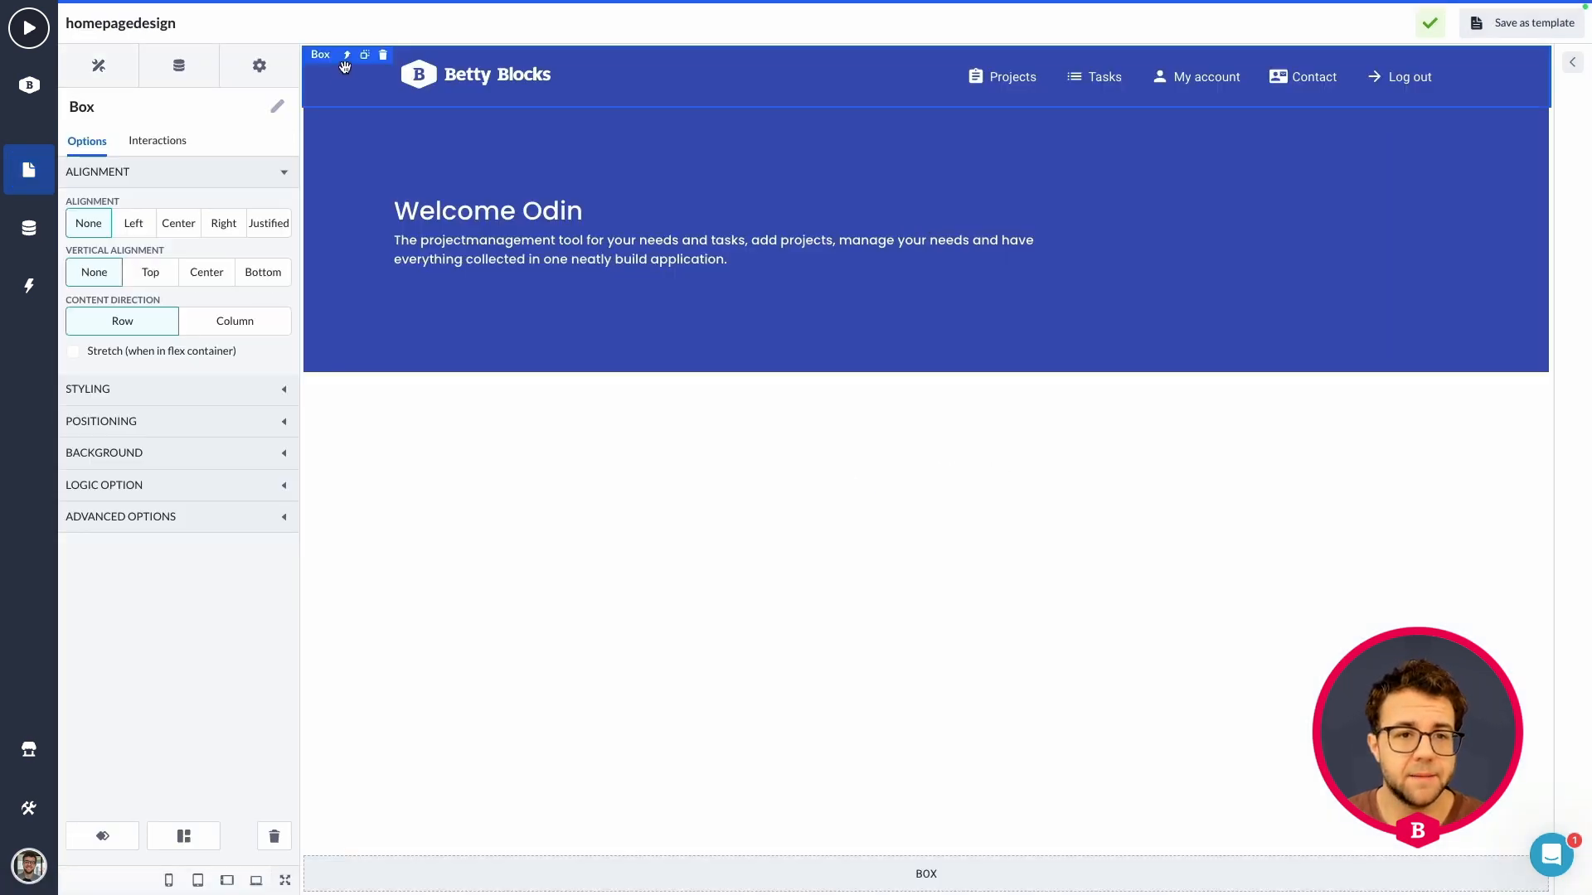
left_click(346, 56)
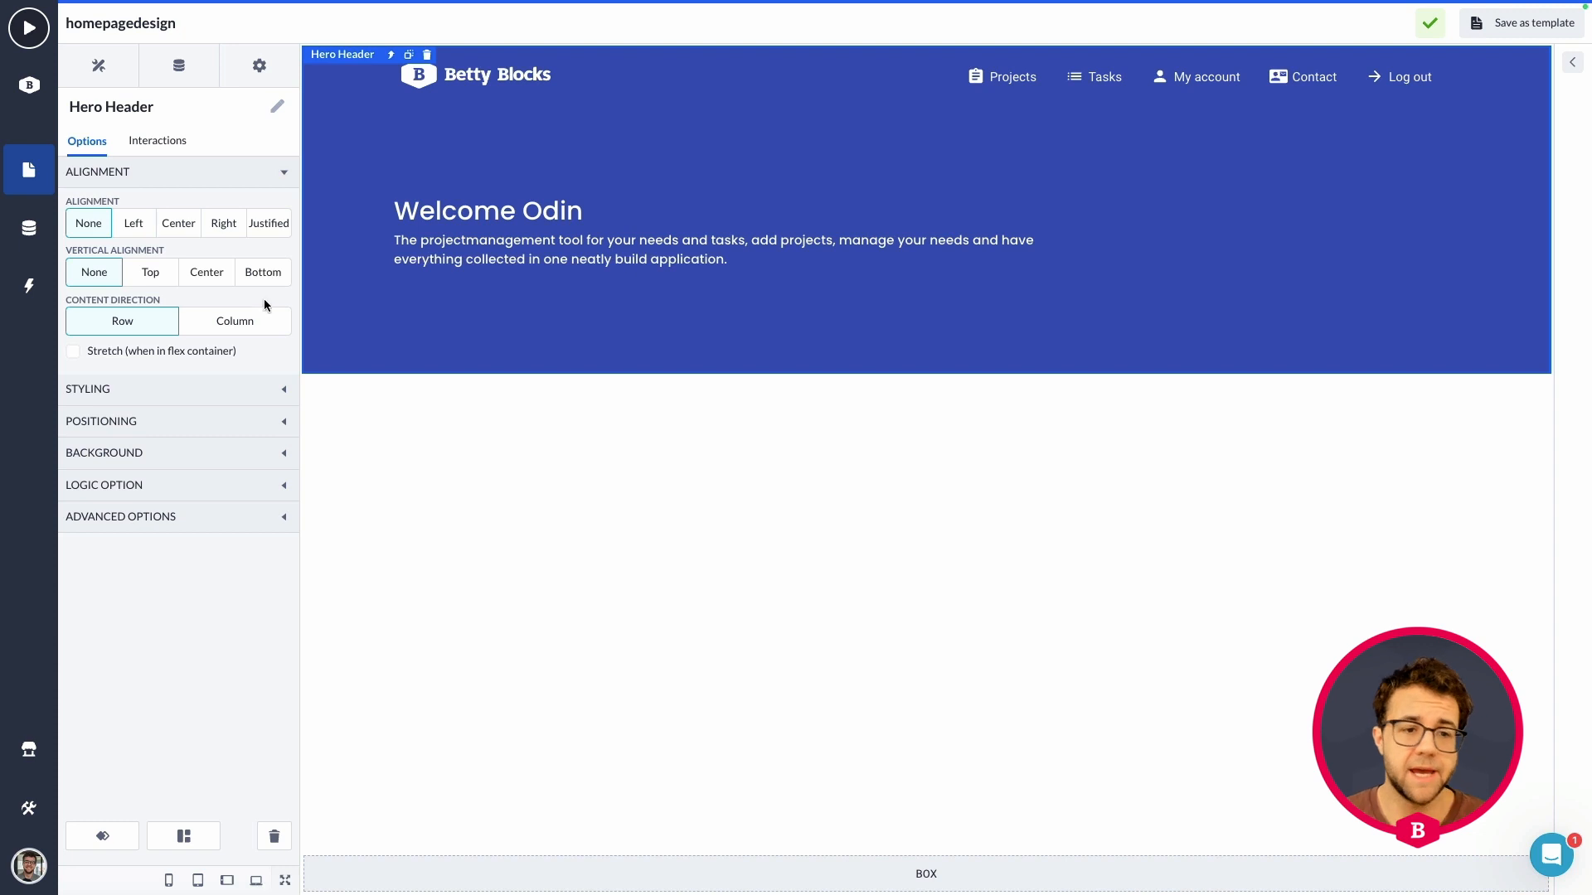
left_click(179, 455)
scroll(179, 458, "down", 3)
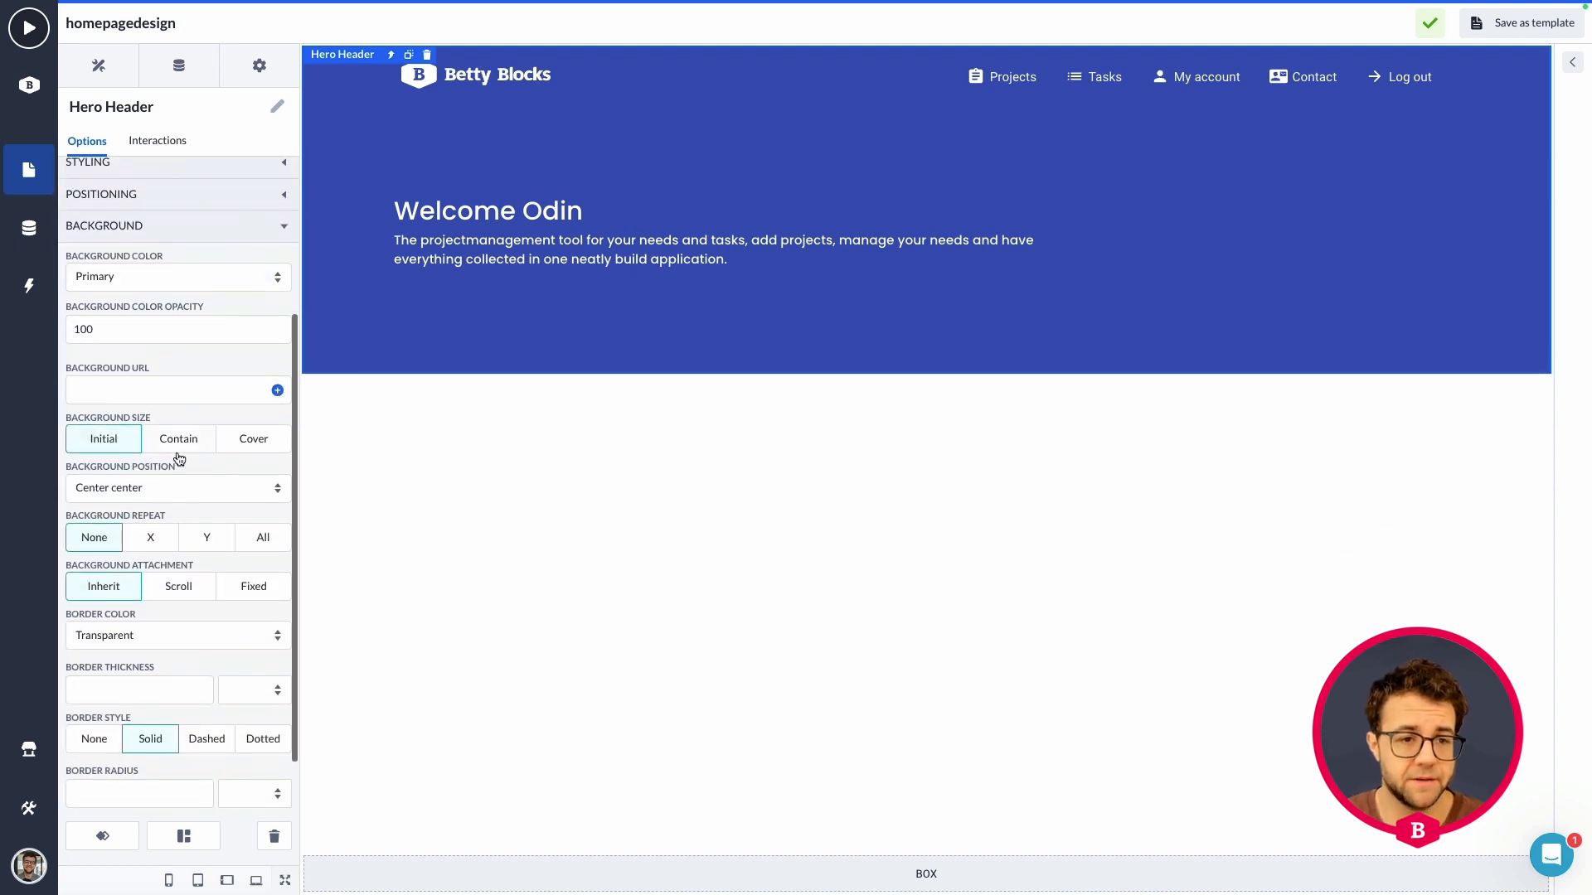
left_click(124, 391)
key("ctrl+v")
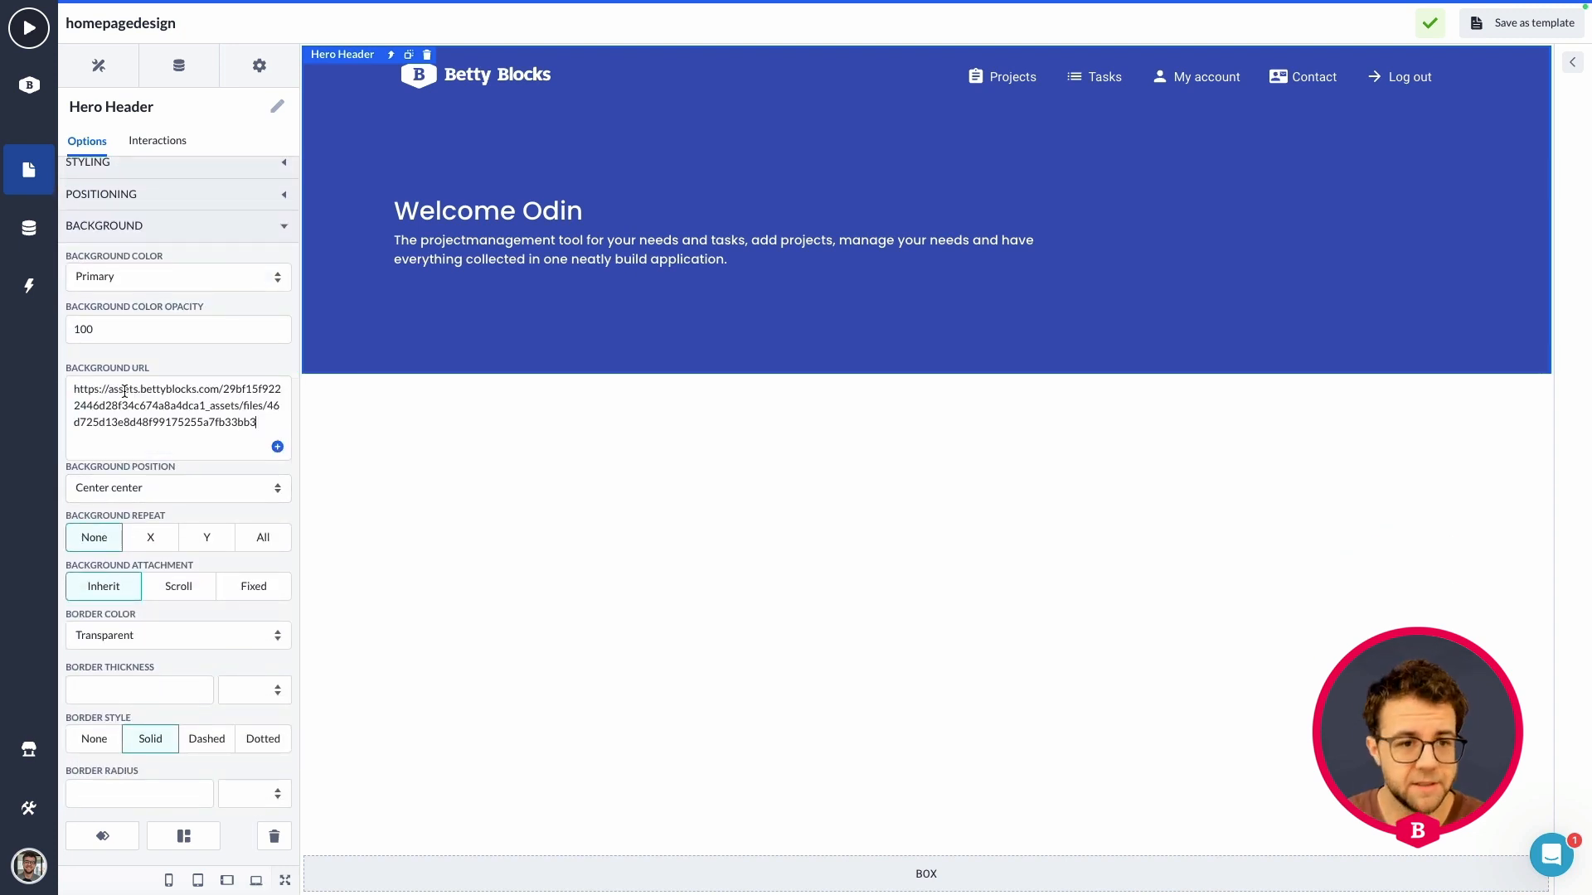
left_click(568, 446)
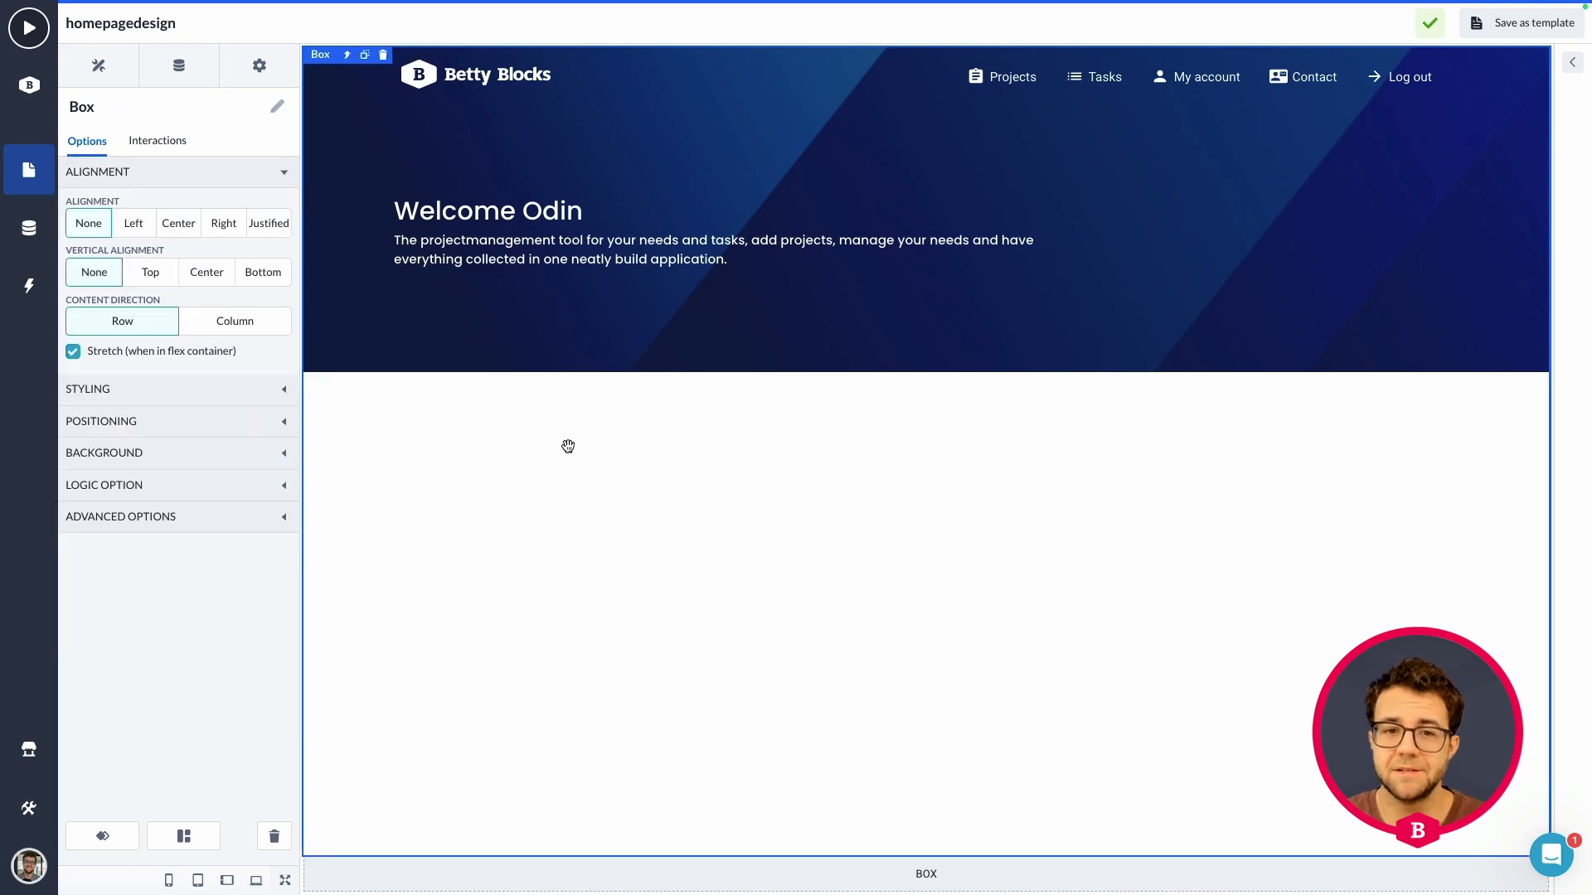
left_click(29, 31)
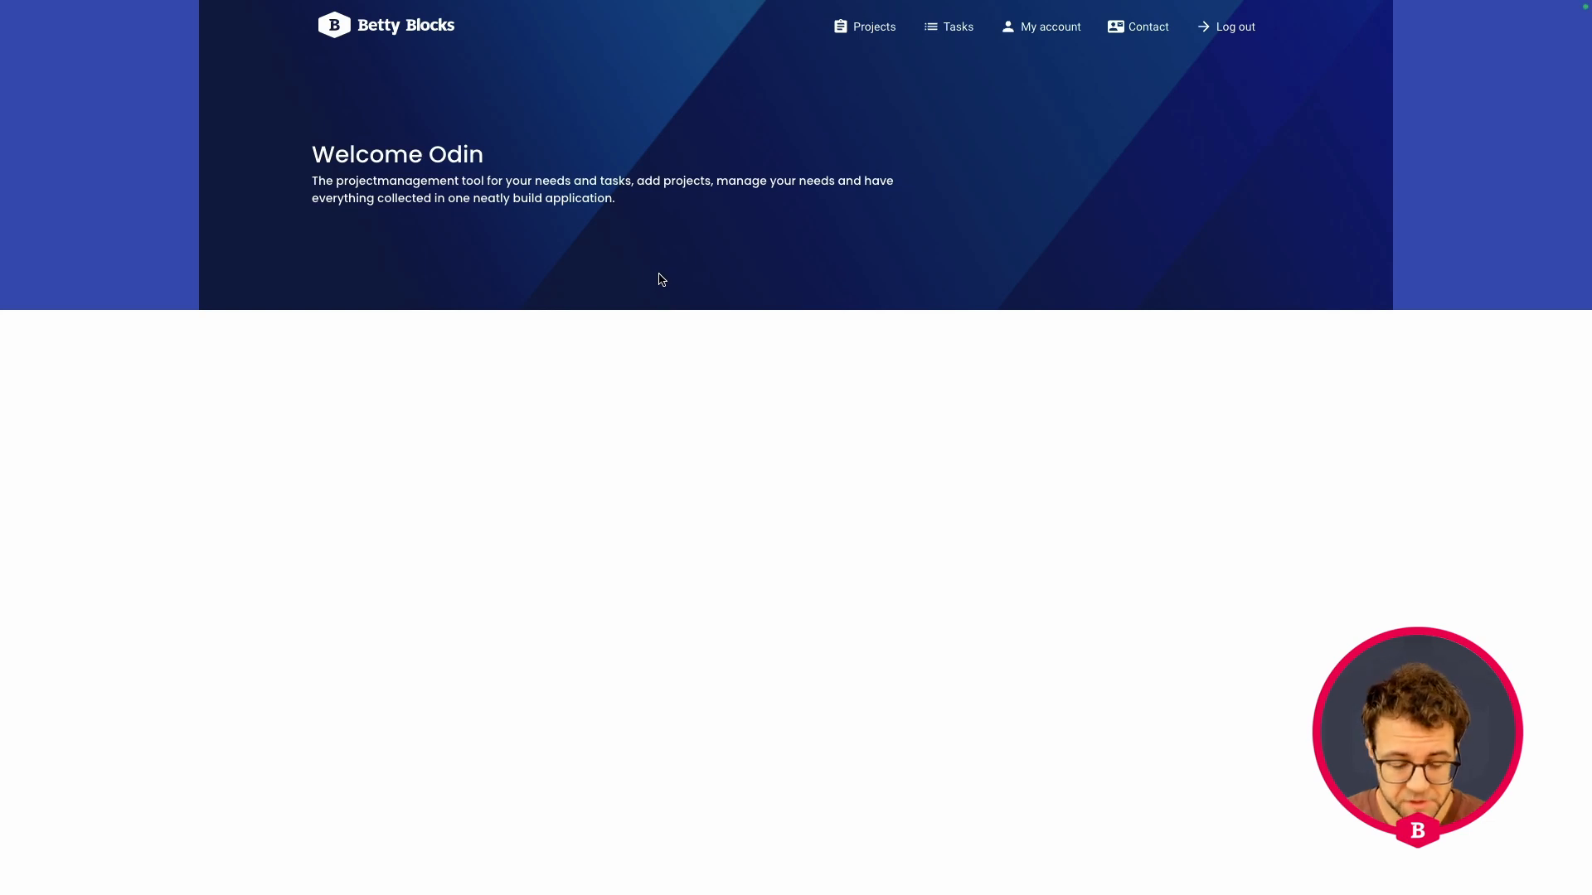
left_click(79, 23)
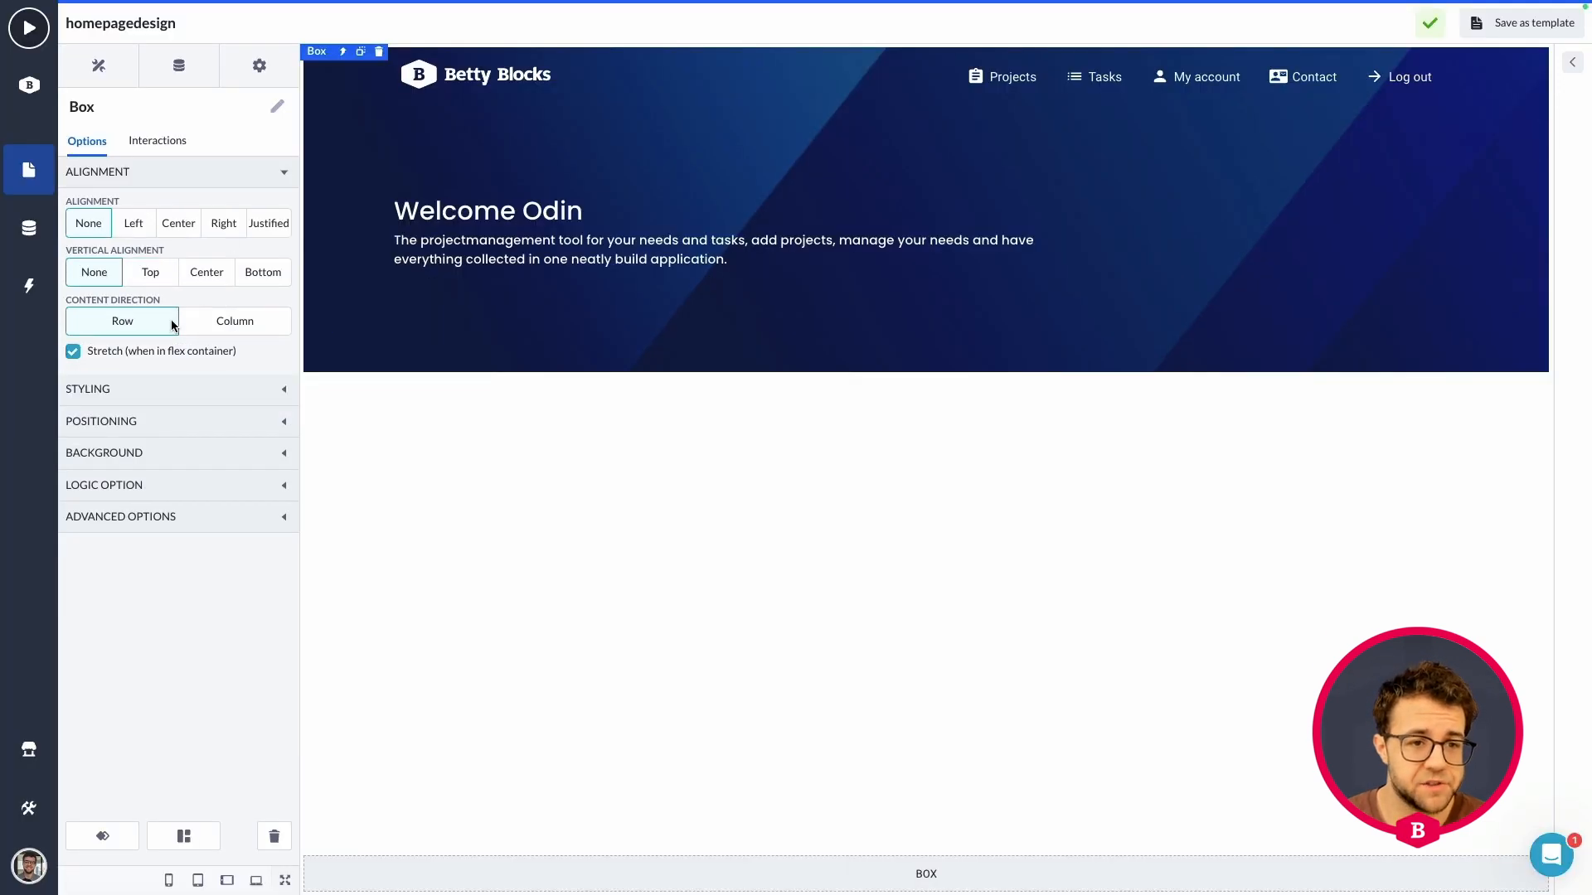
left_click(152, 453)
scroll(153, 456, "down", 2)
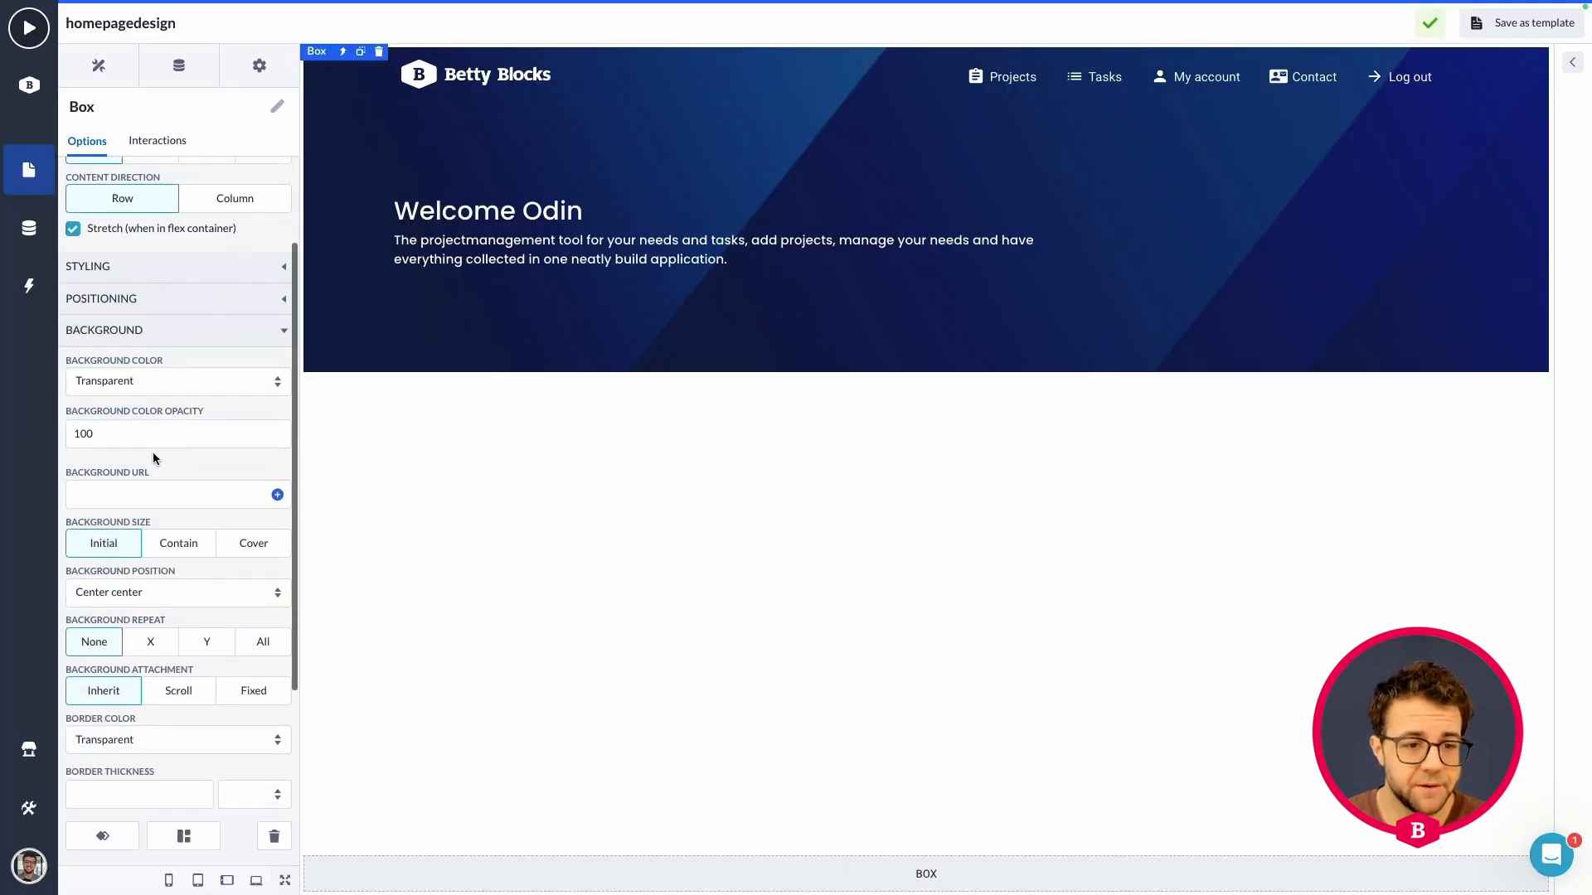
scroll(153, 456, "down", 1)
left_click(255, 505)
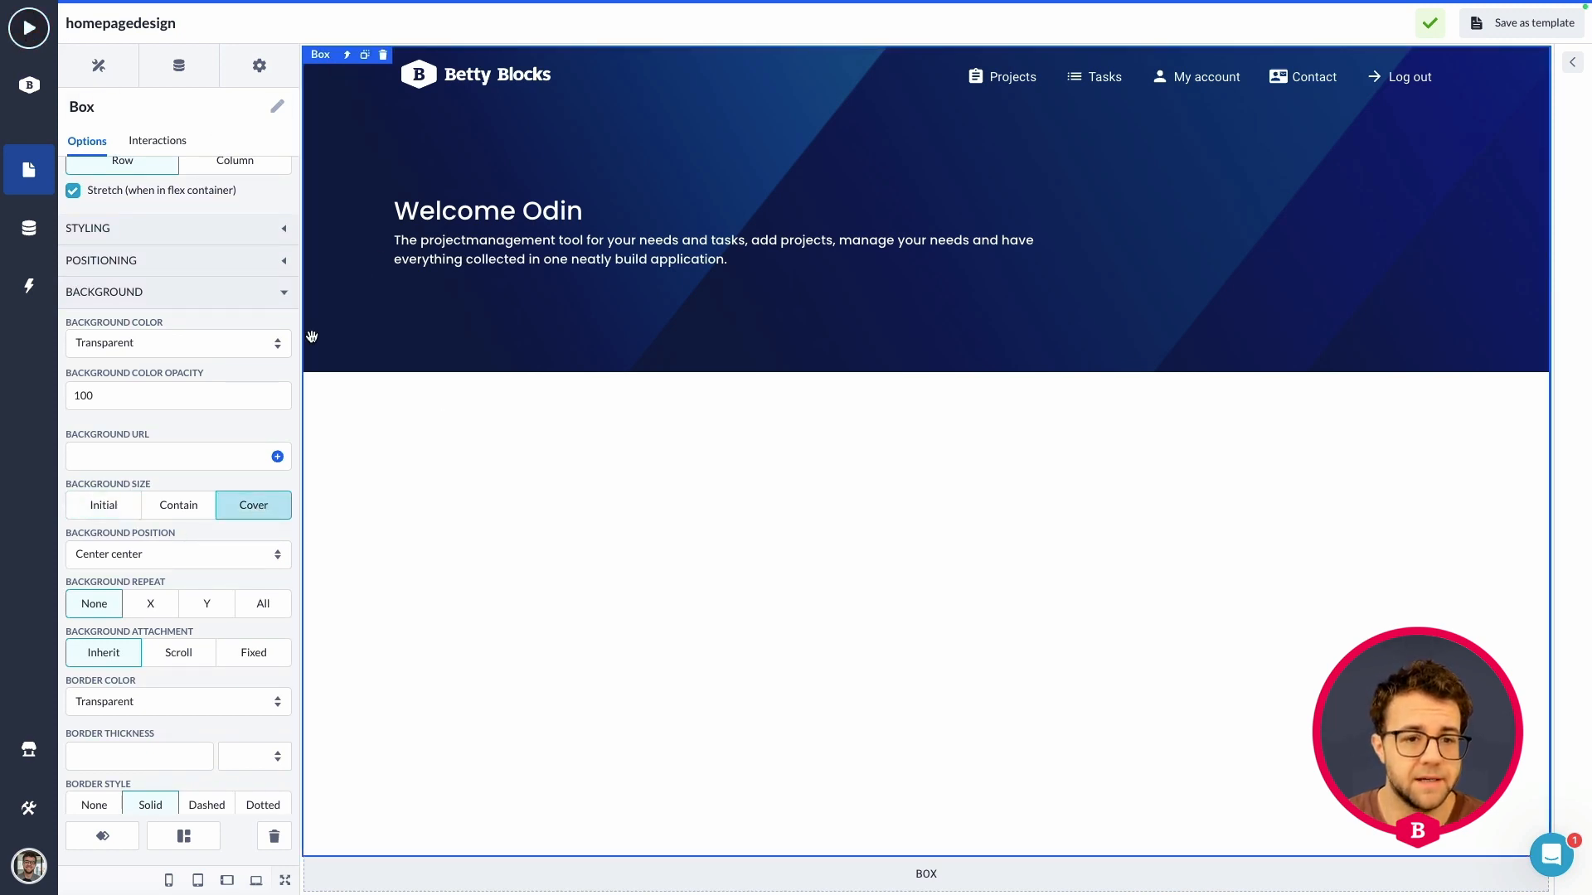
left_click(104, 505)
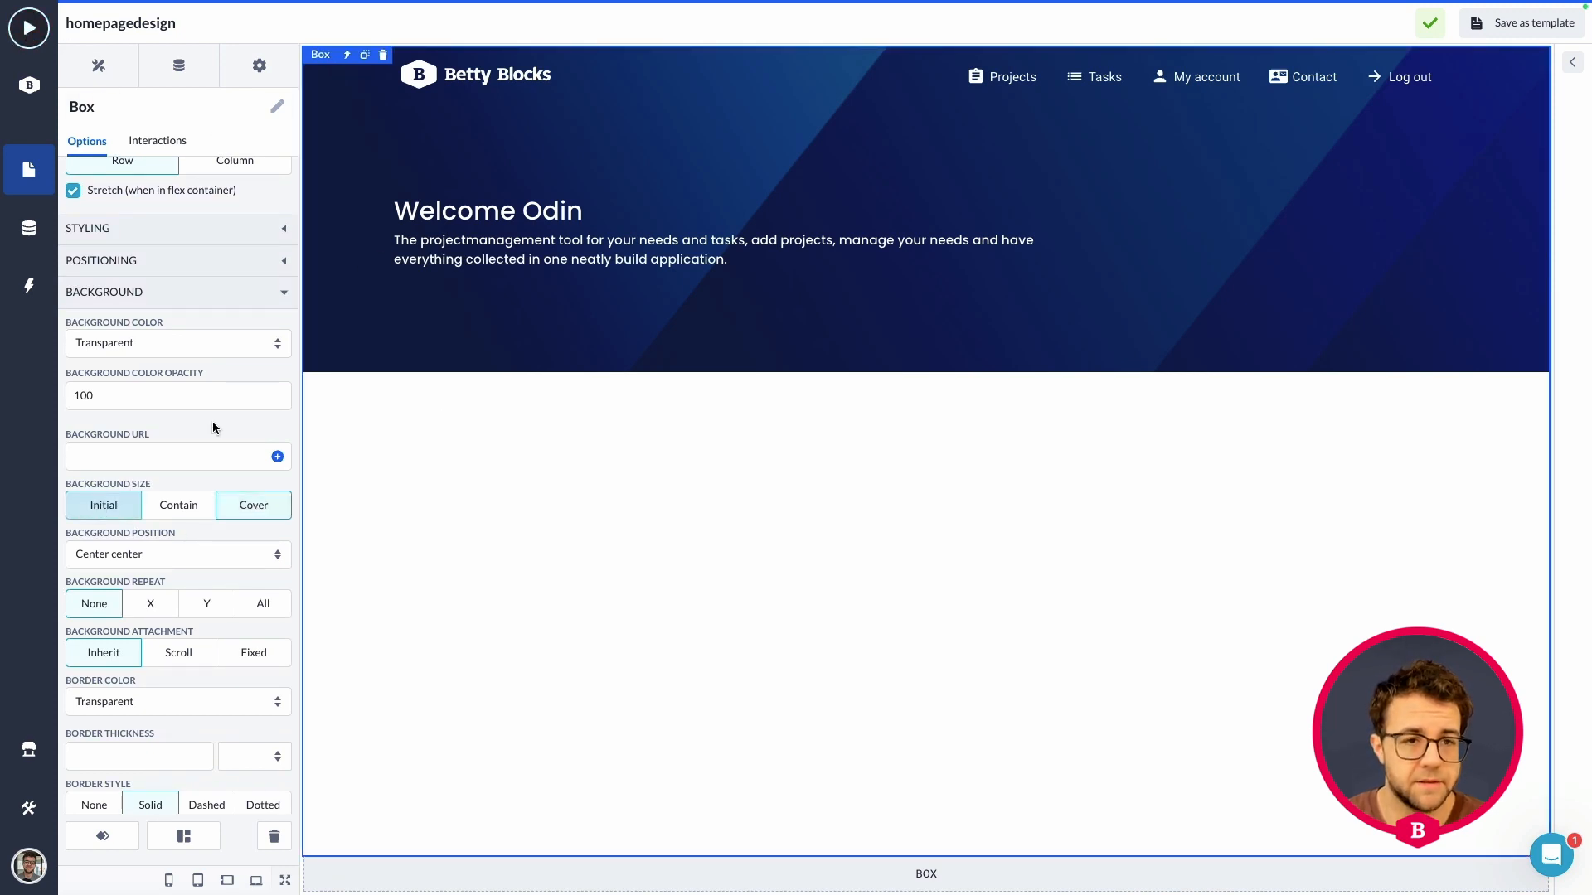
- Set the Hero Header's background size to Cover and check the header in the page preview
left_click(330, 88)
left_click(347, 55)
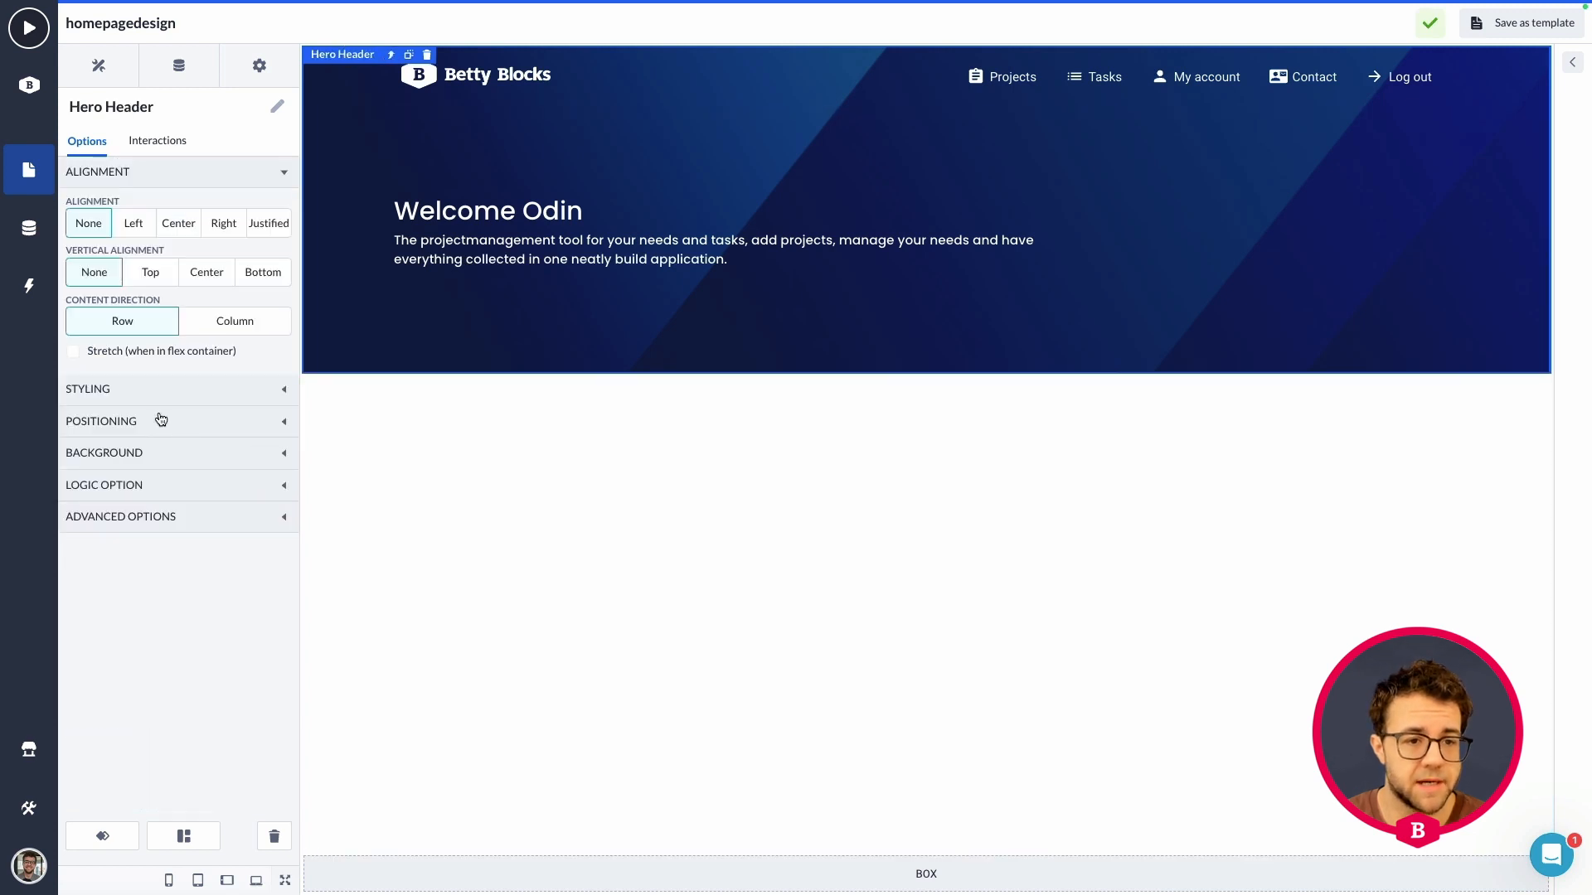
left_click(154, 455)
scroll(154, 455, "down", 3)
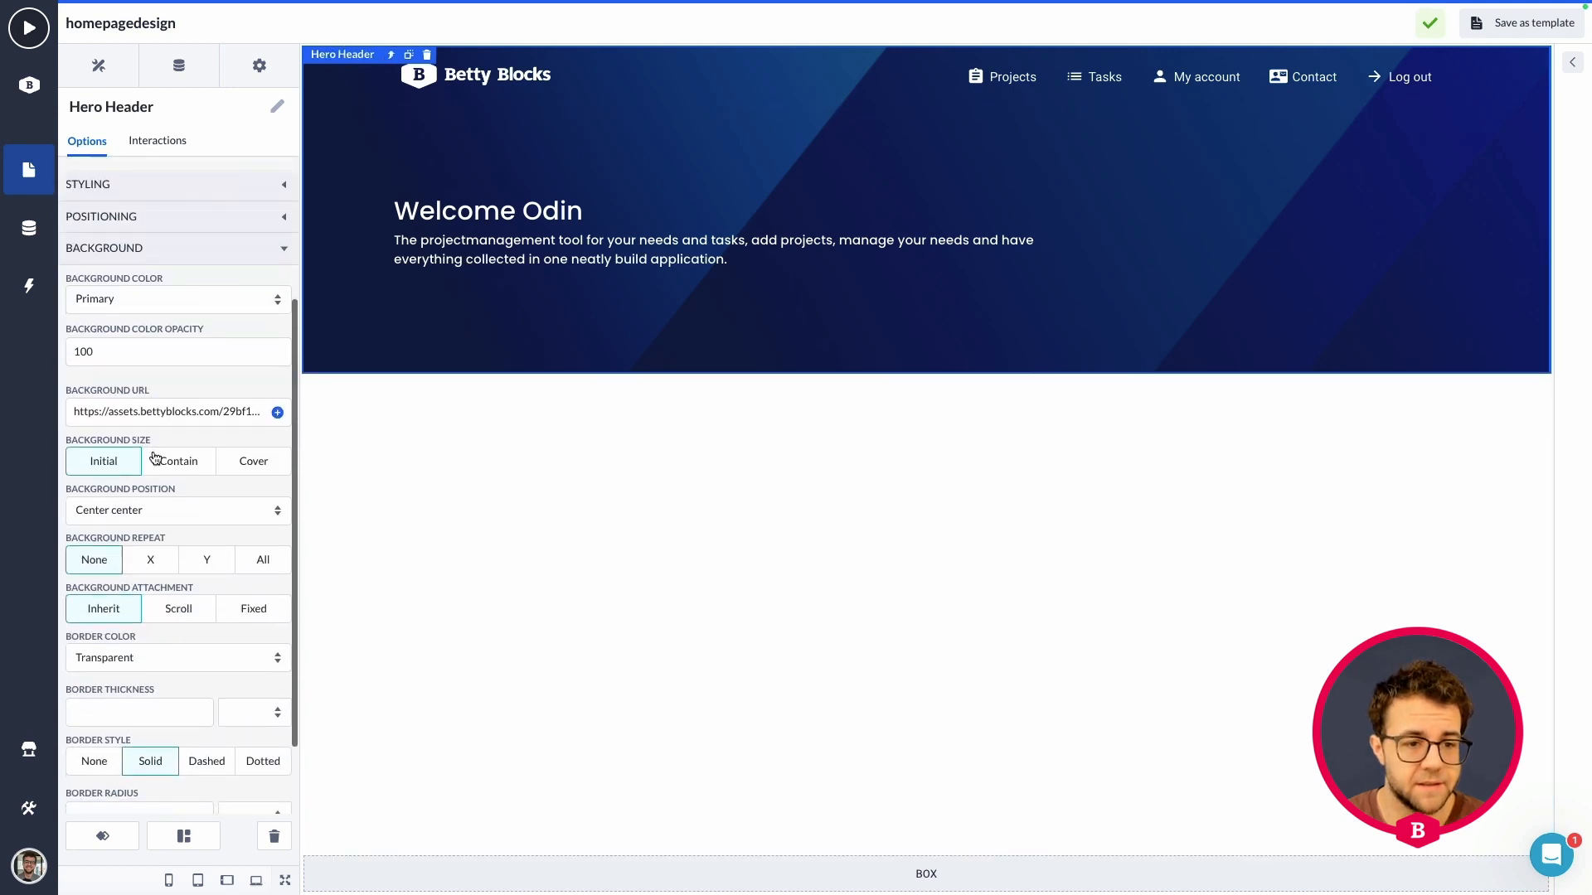
left_click(262, 466)
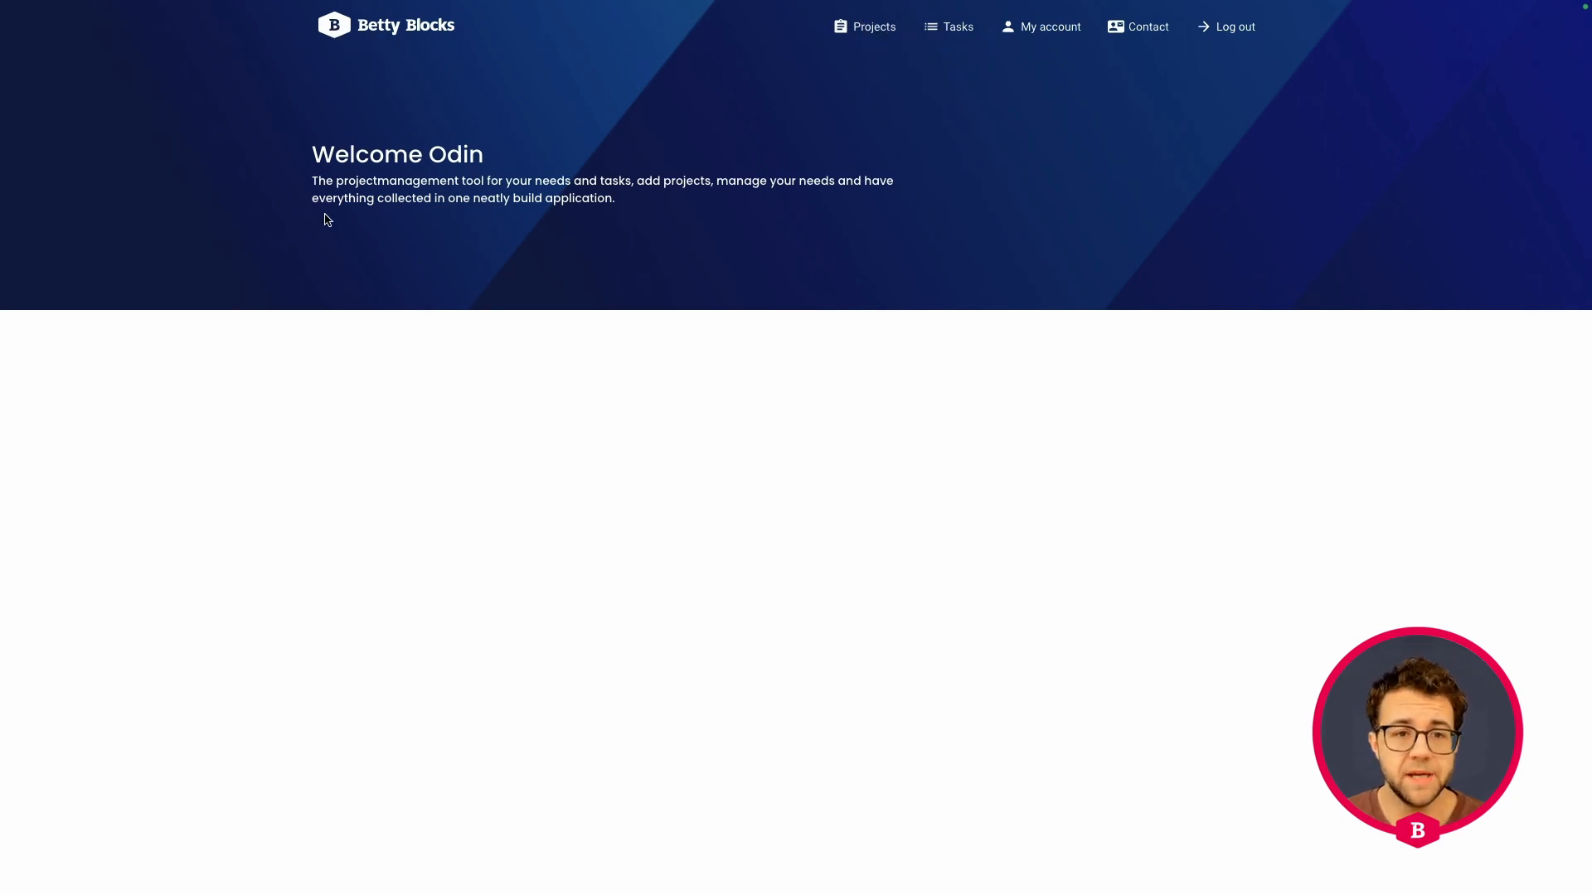
left_click(124, 23)
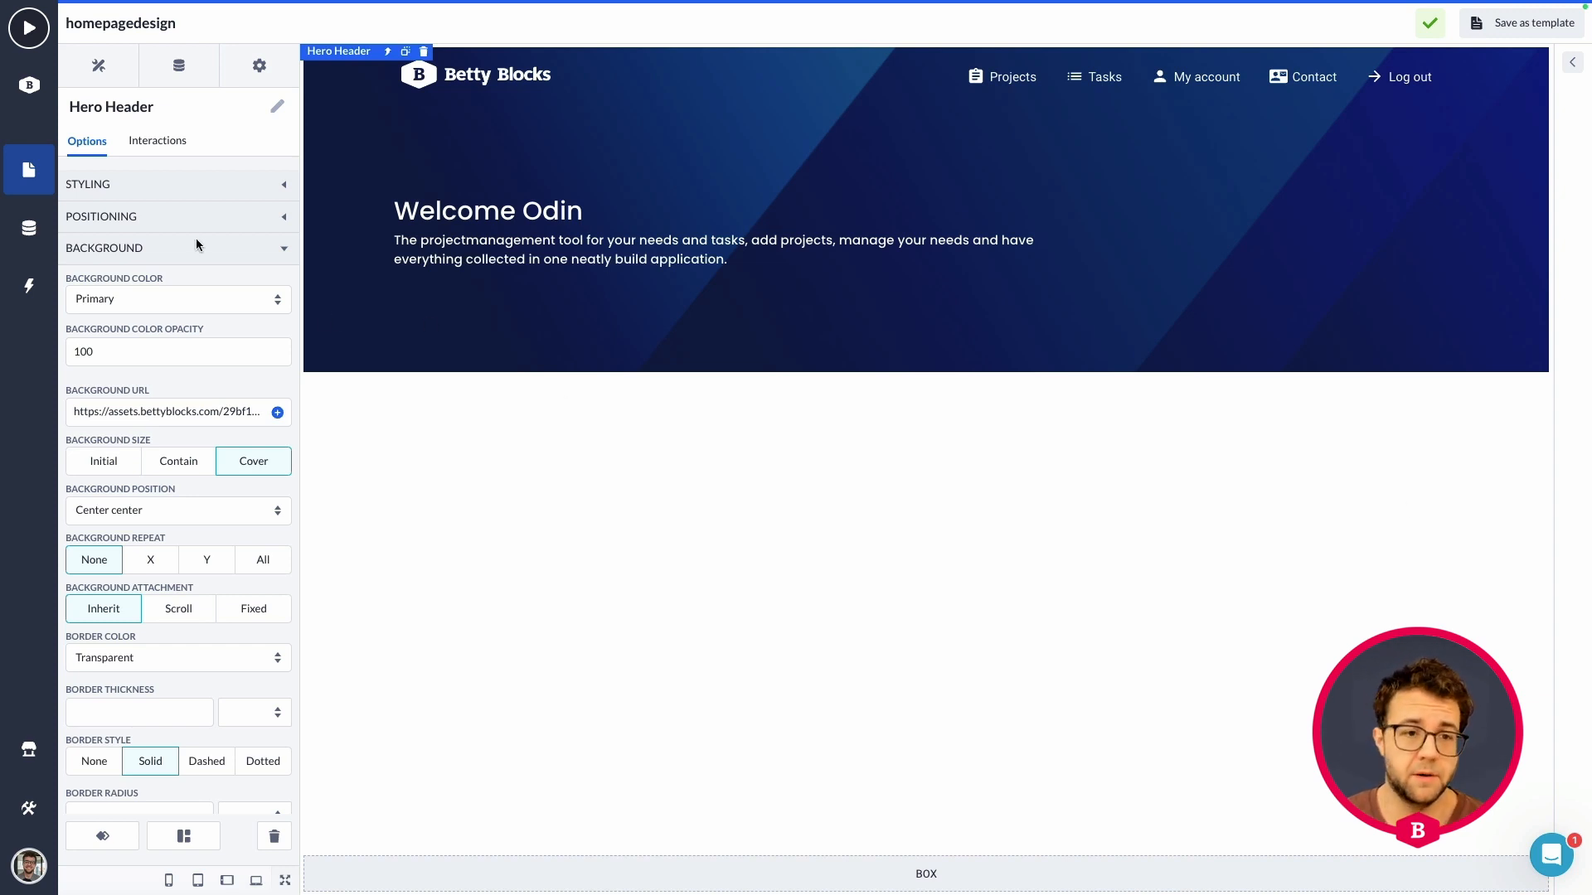
- Review the Hero Header's styling options and the spacer box above the welcome title, ending with the Hero Header selected
left_click(139, 186)
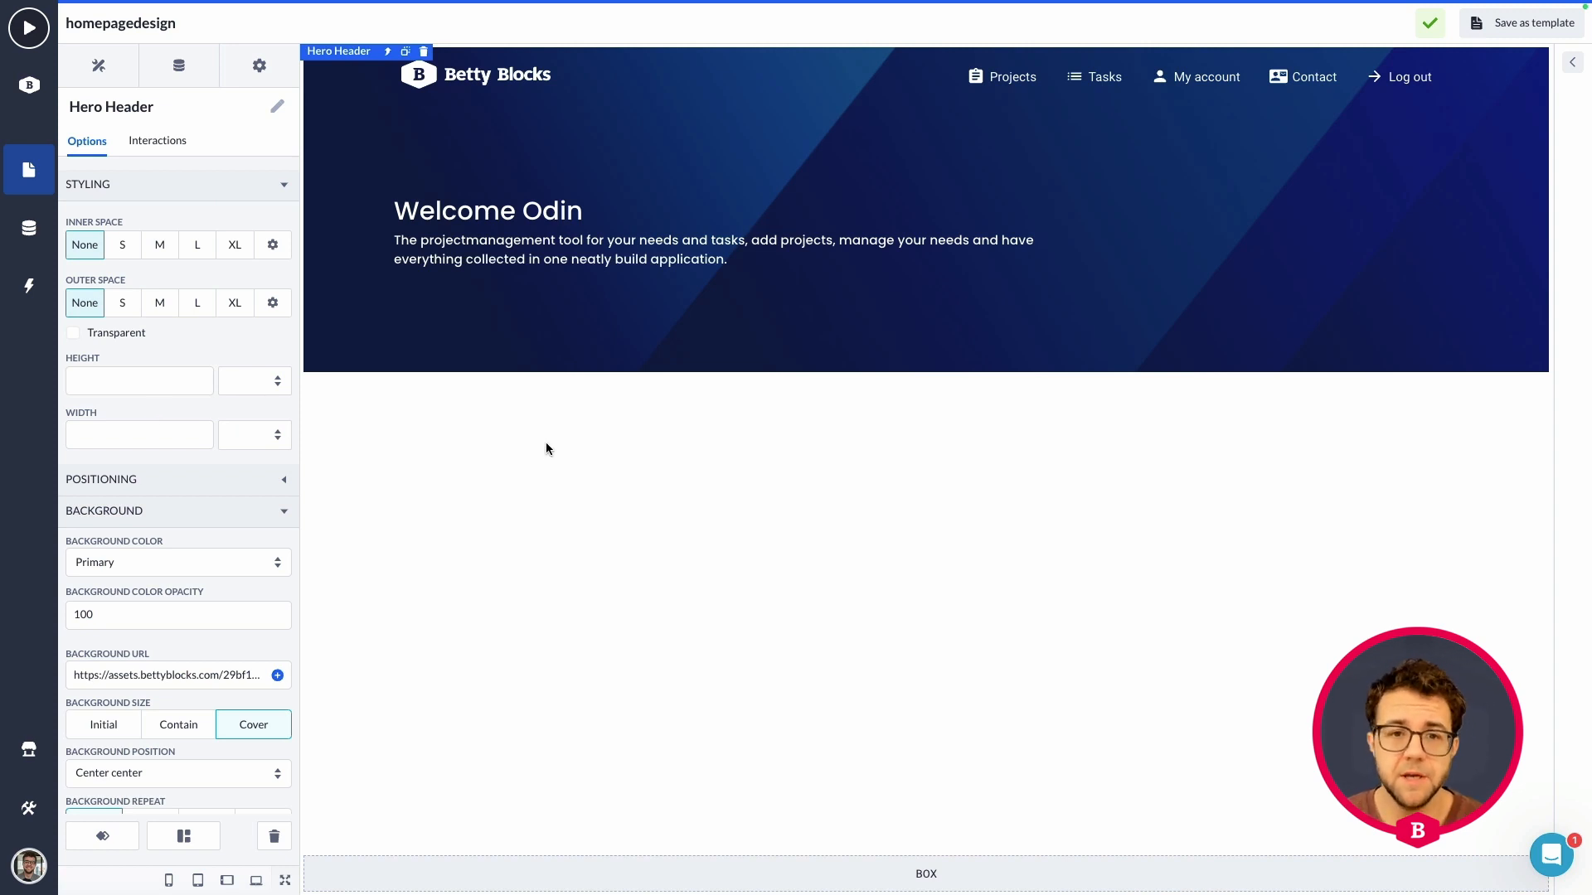
left_click(397, 148)
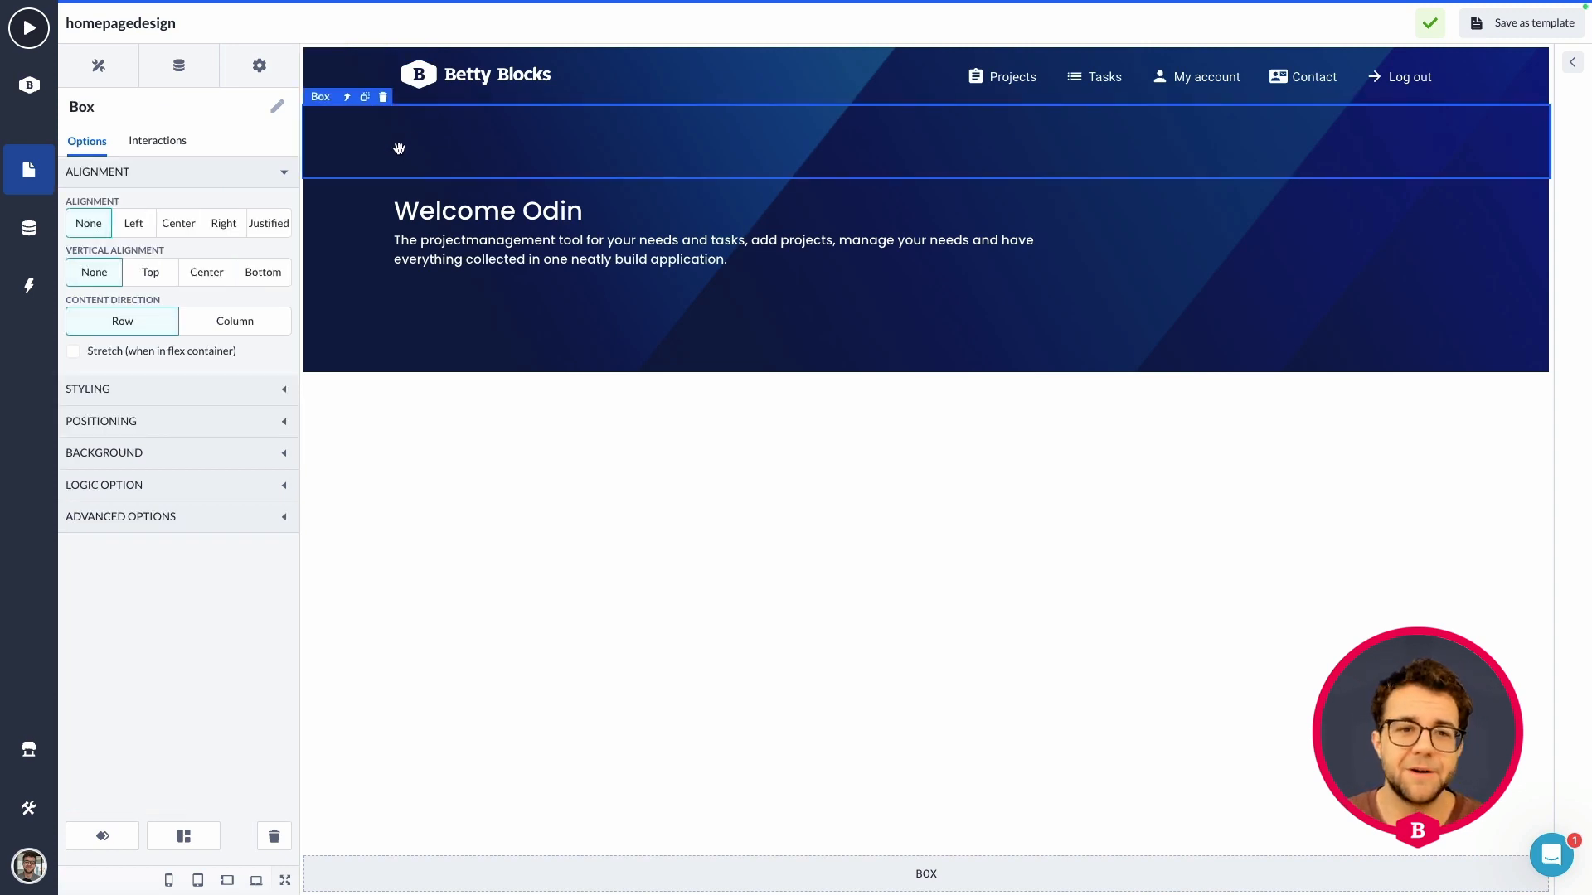
left_click(342, 98)
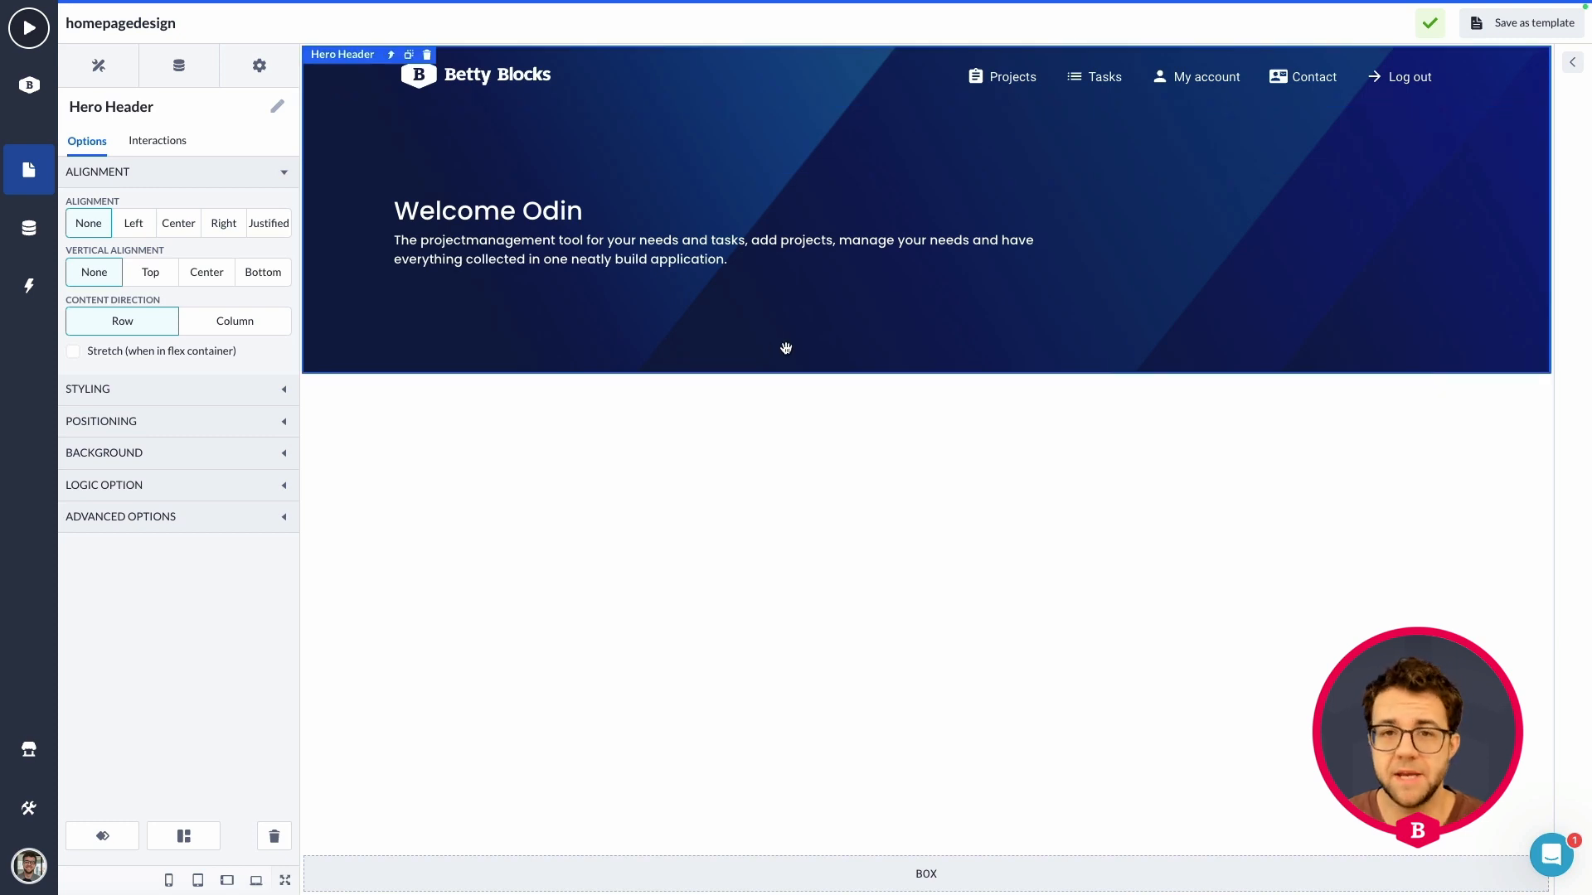